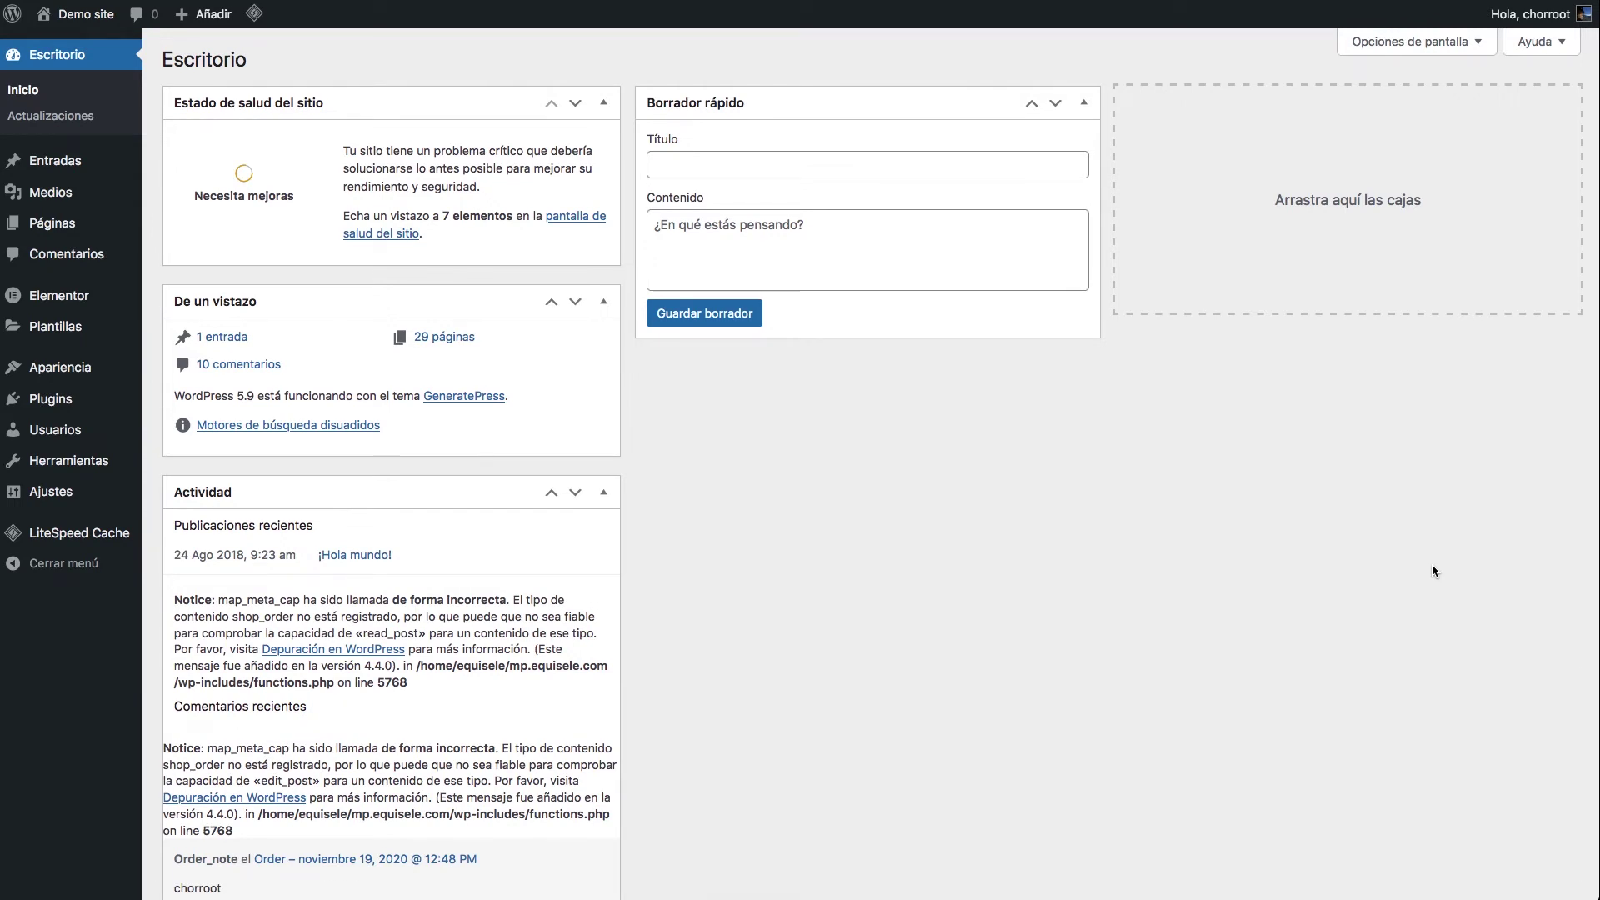
Step: Search the plugin directory for "Restrict user access", install and activate Restrict User Access, and skip sharing usage data
mouse_move(50, 400)
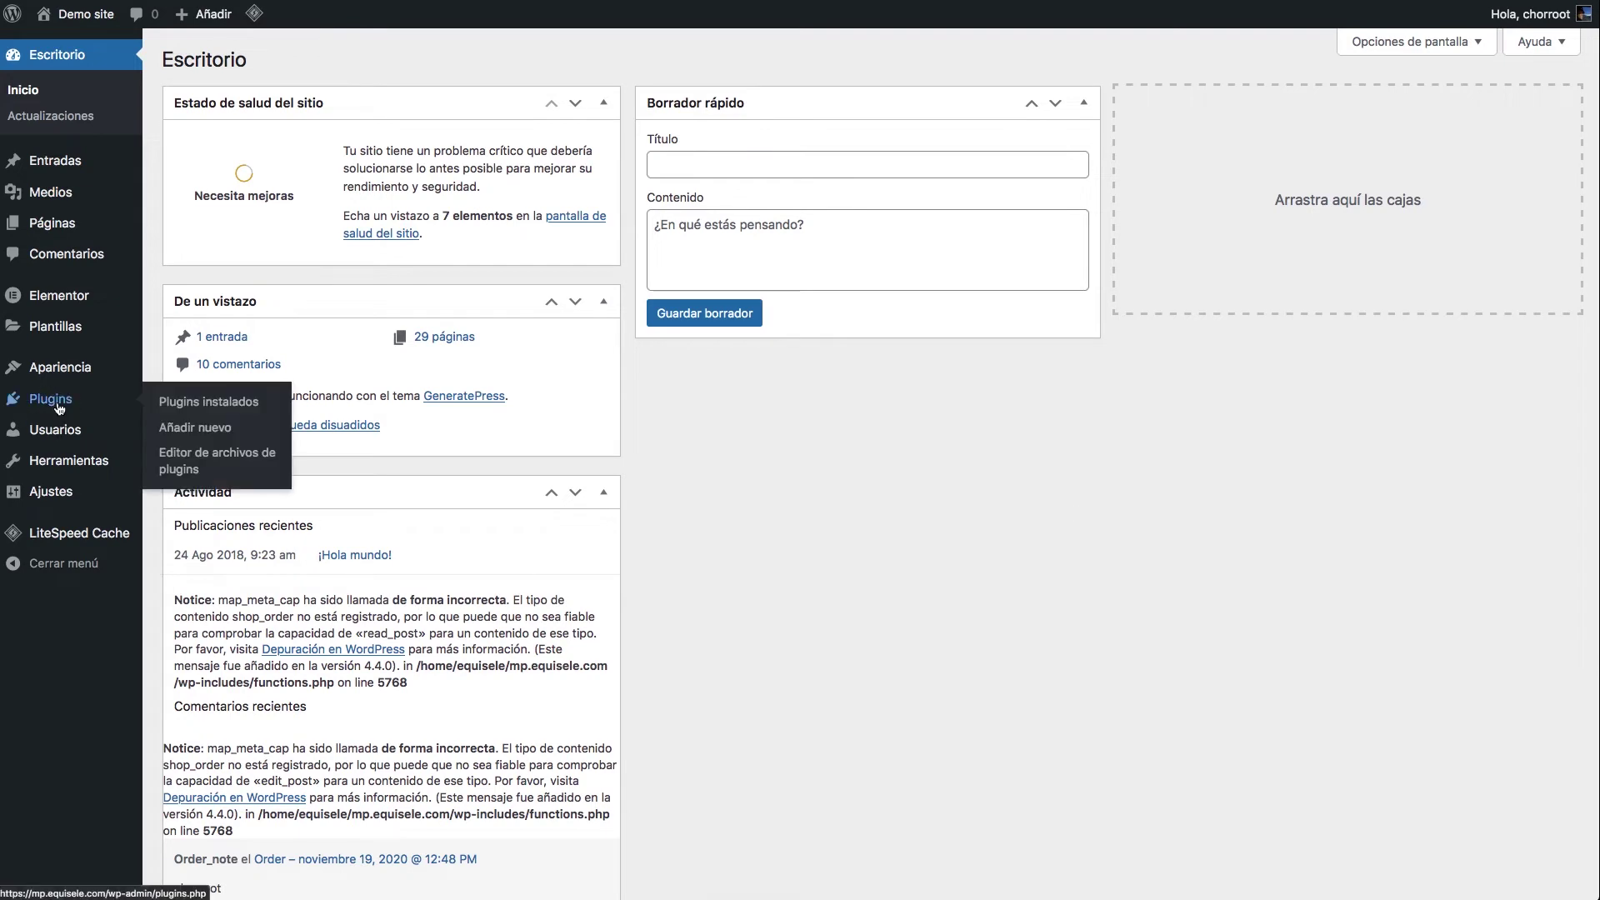
click(214, 433)
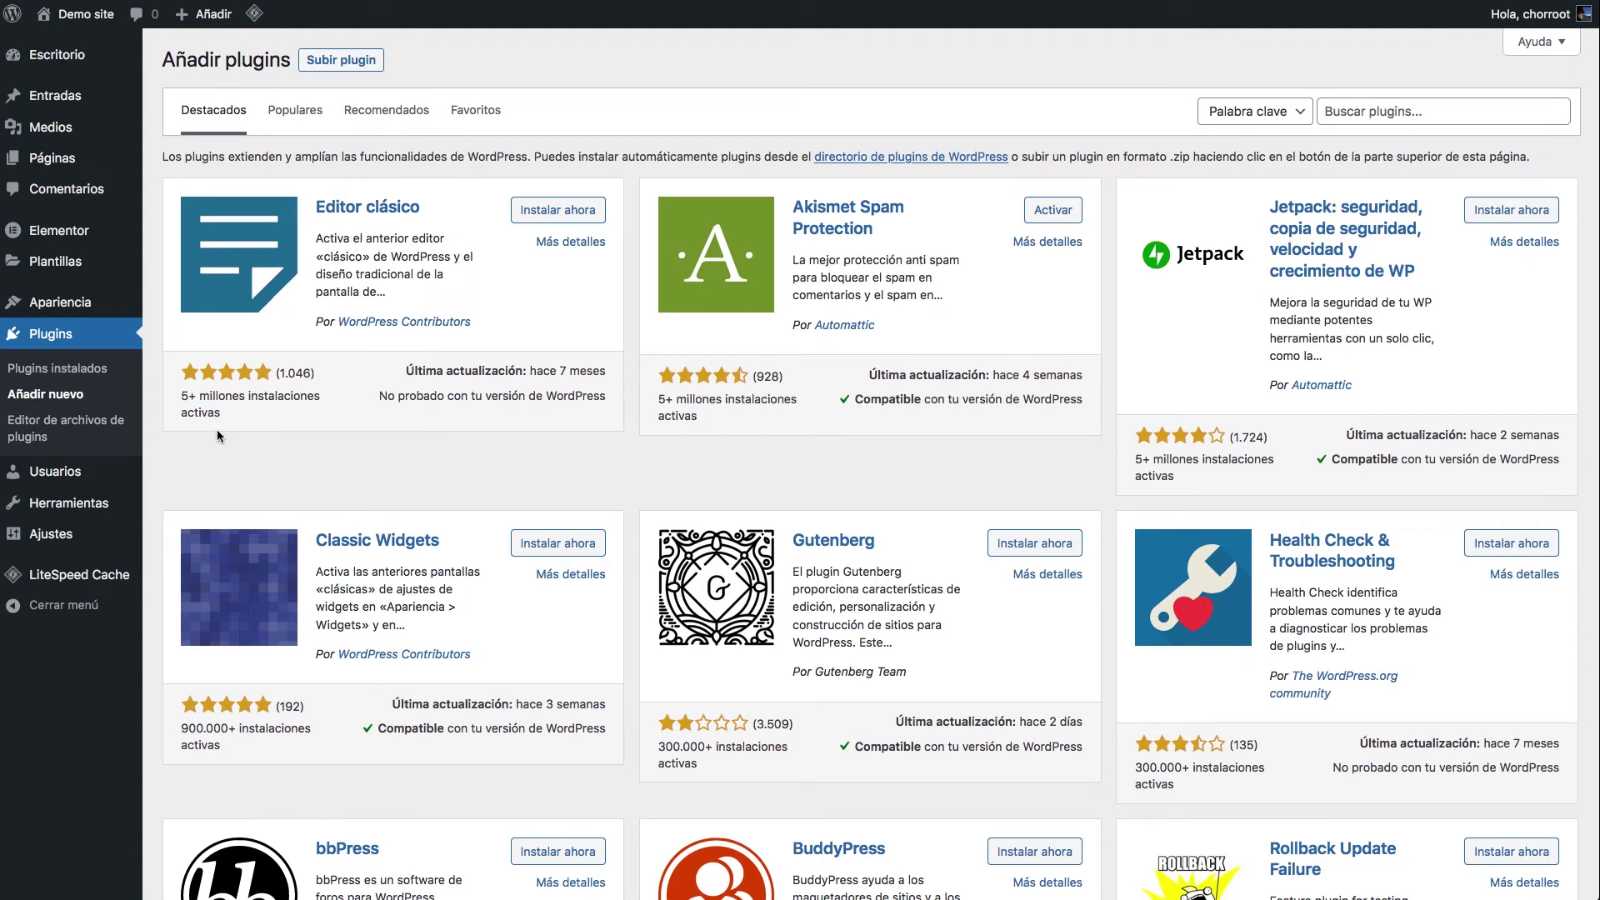
click(1363, 116)
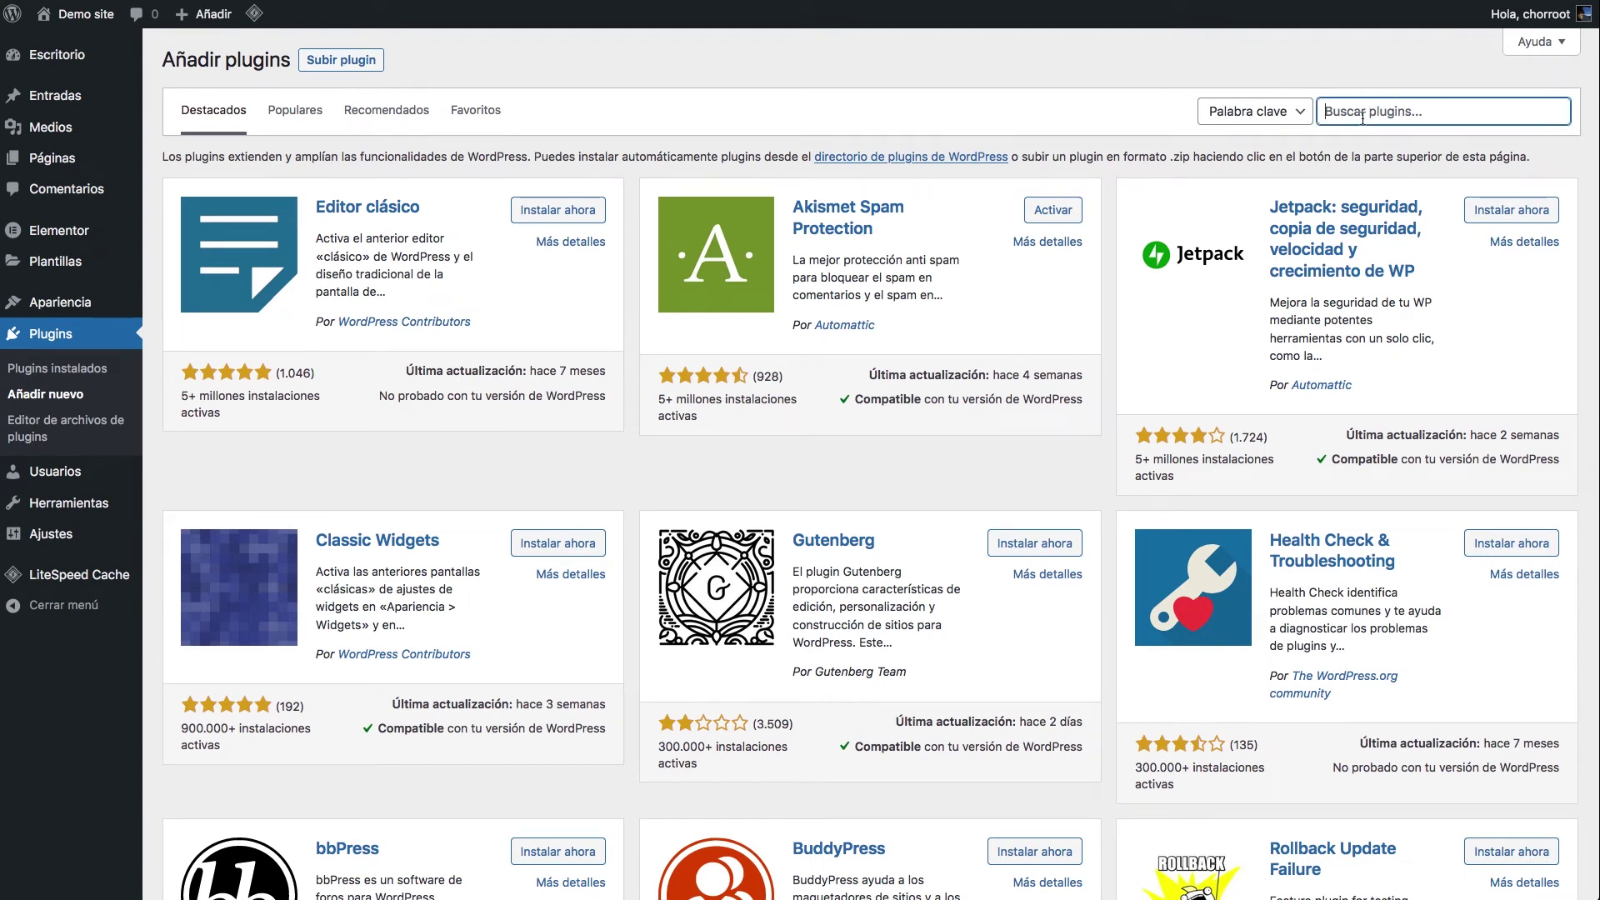
text(res)
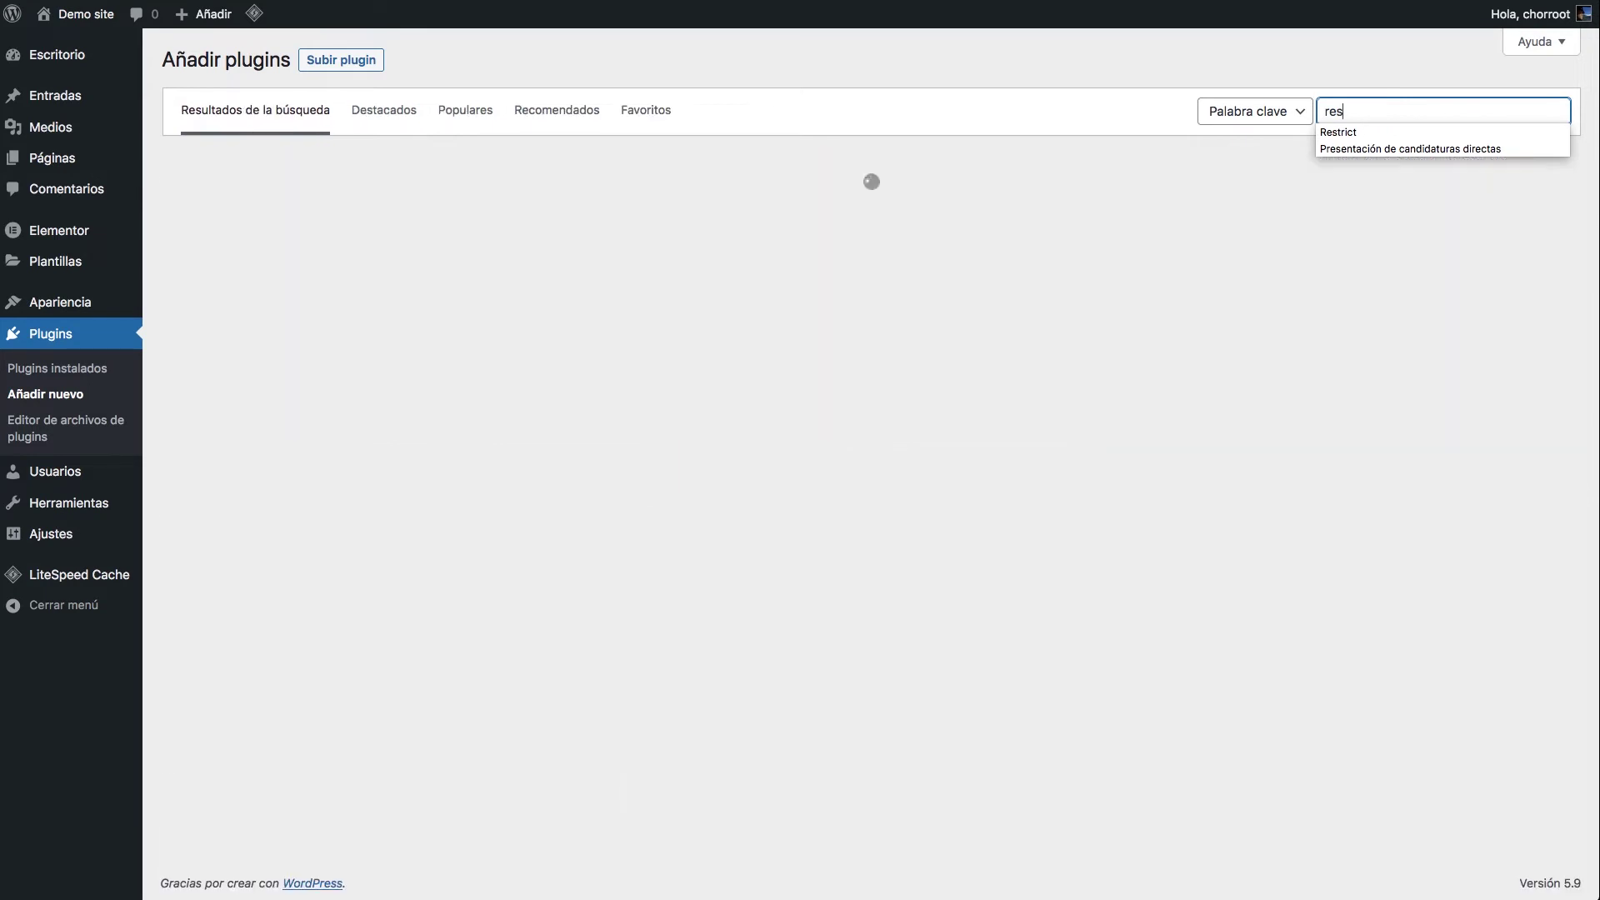
key(Down)
key(Return)
text(user access)
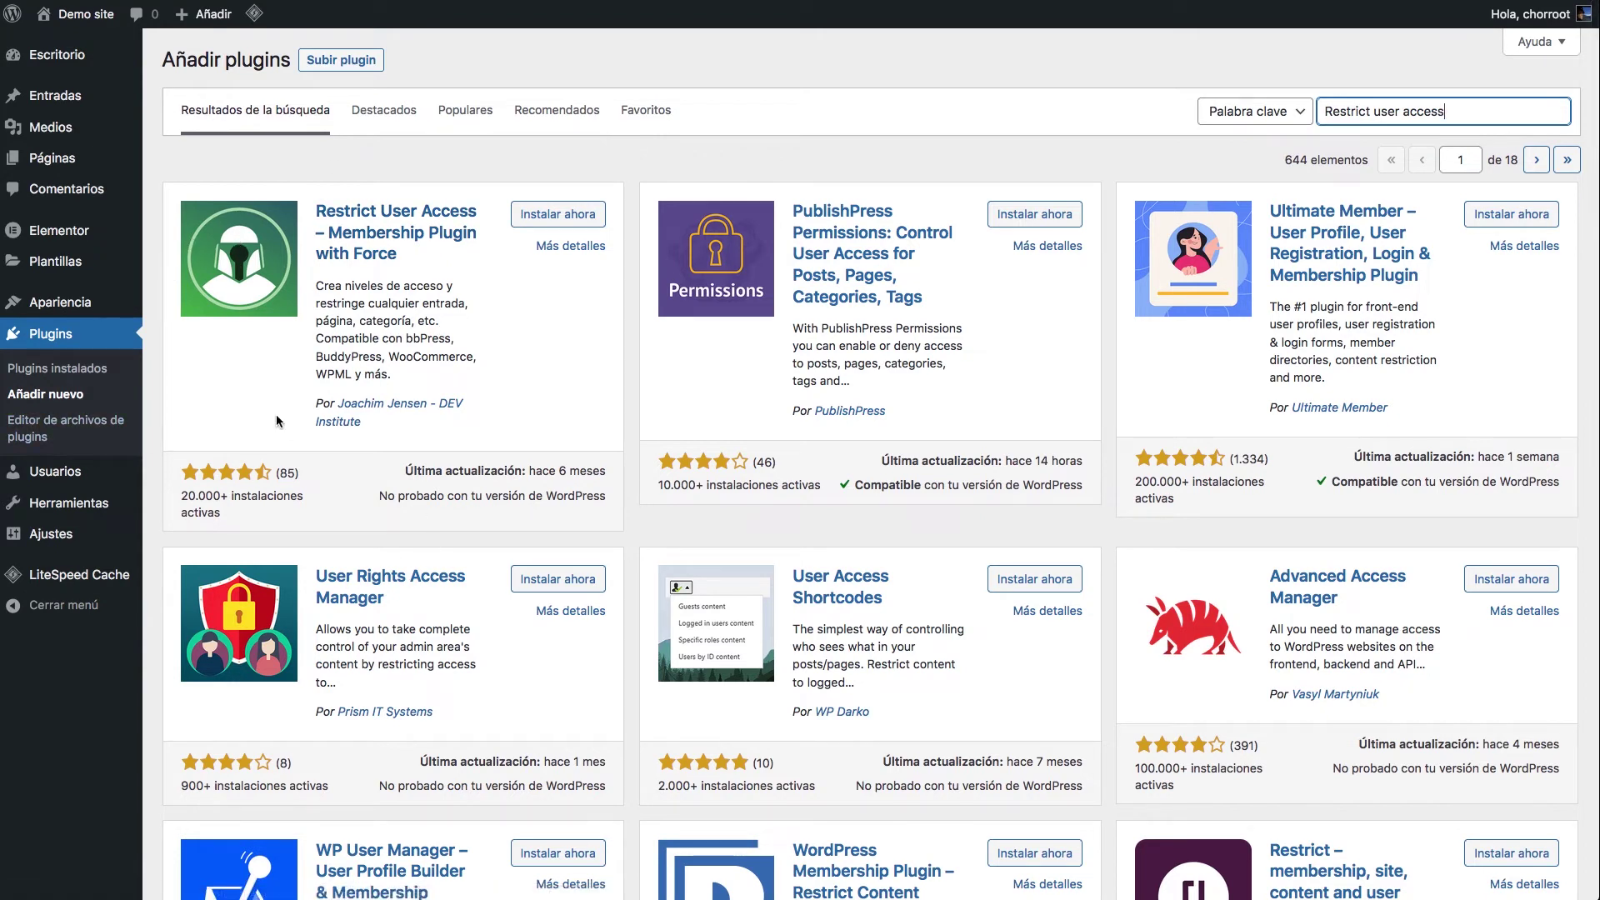
click(557, 216)
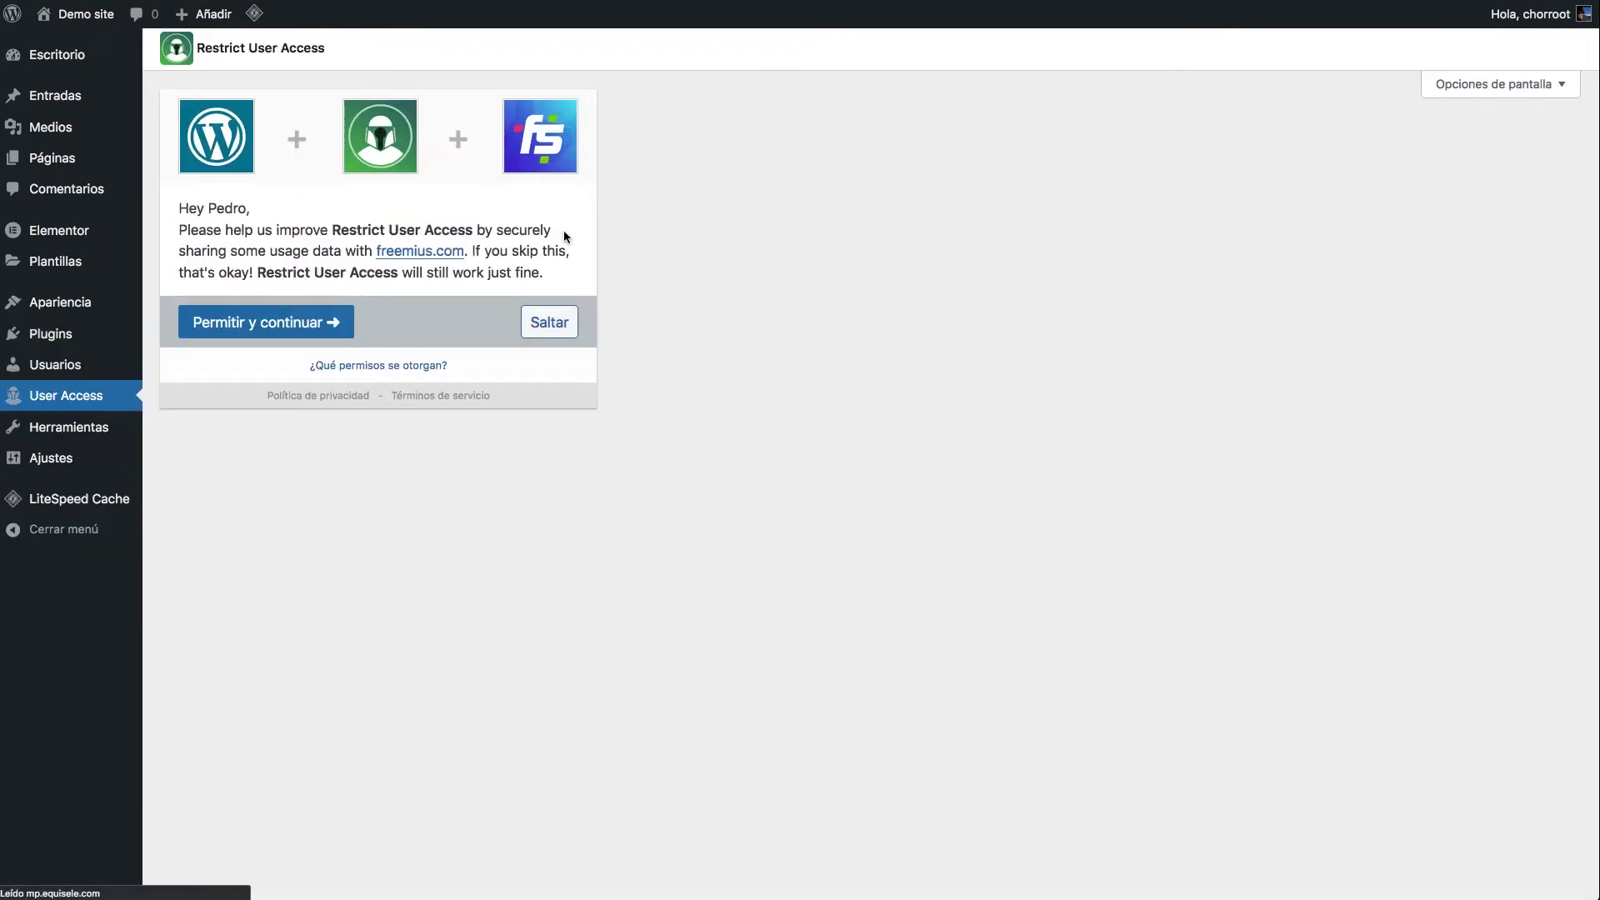
click(536, 326)
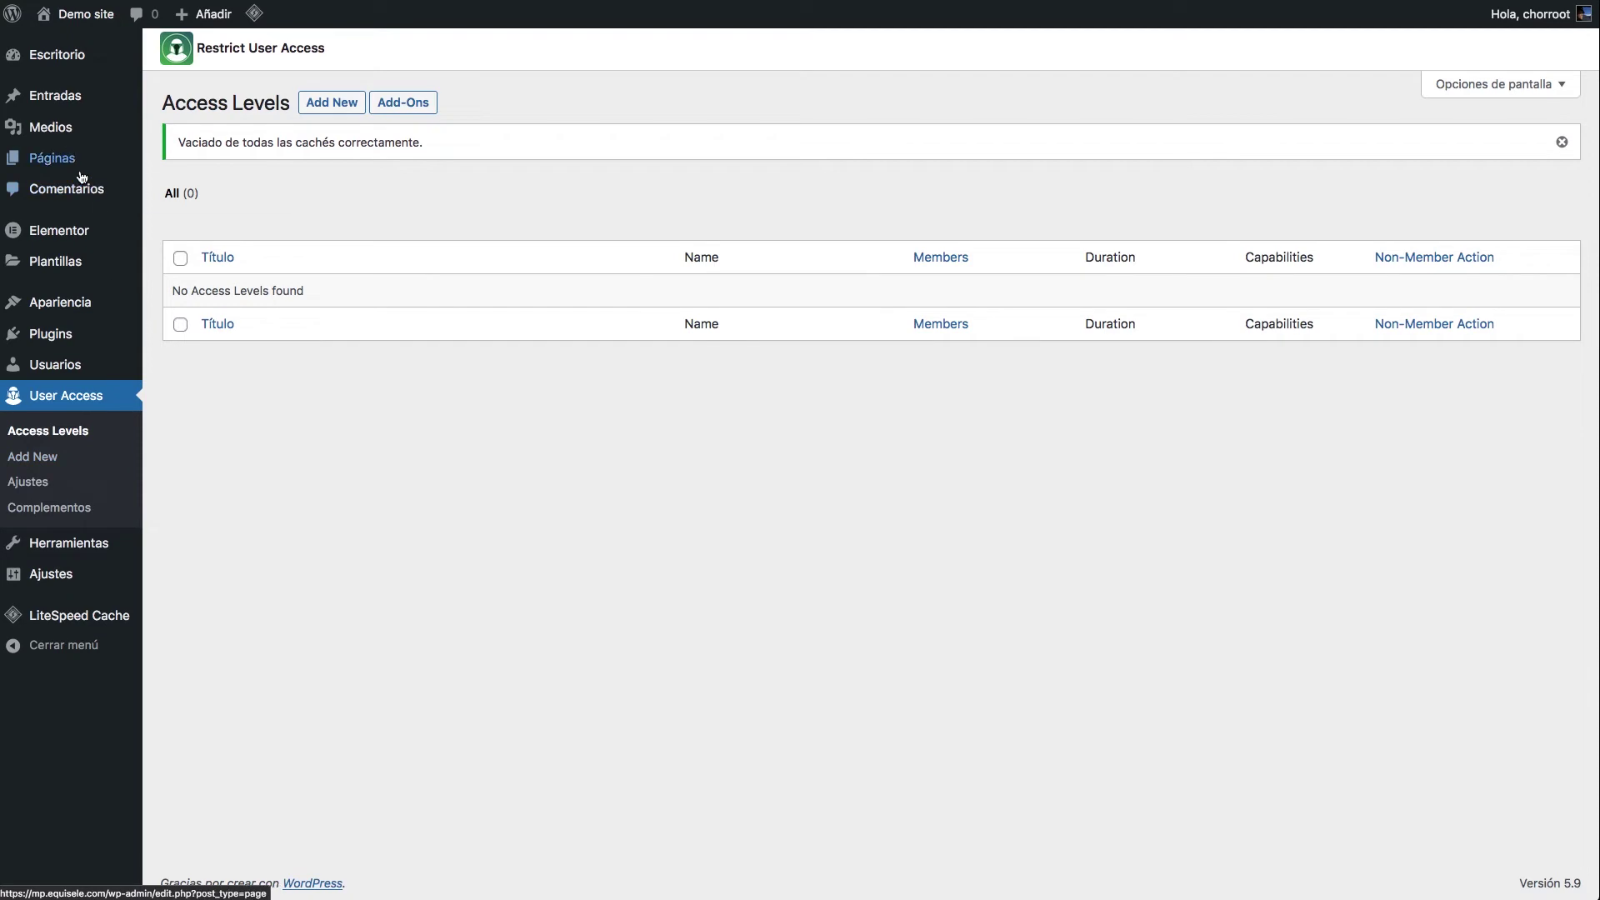
Step: Open the list of all pages and look through the existing pages
mouse_move(83, 166)
click(251, 161)
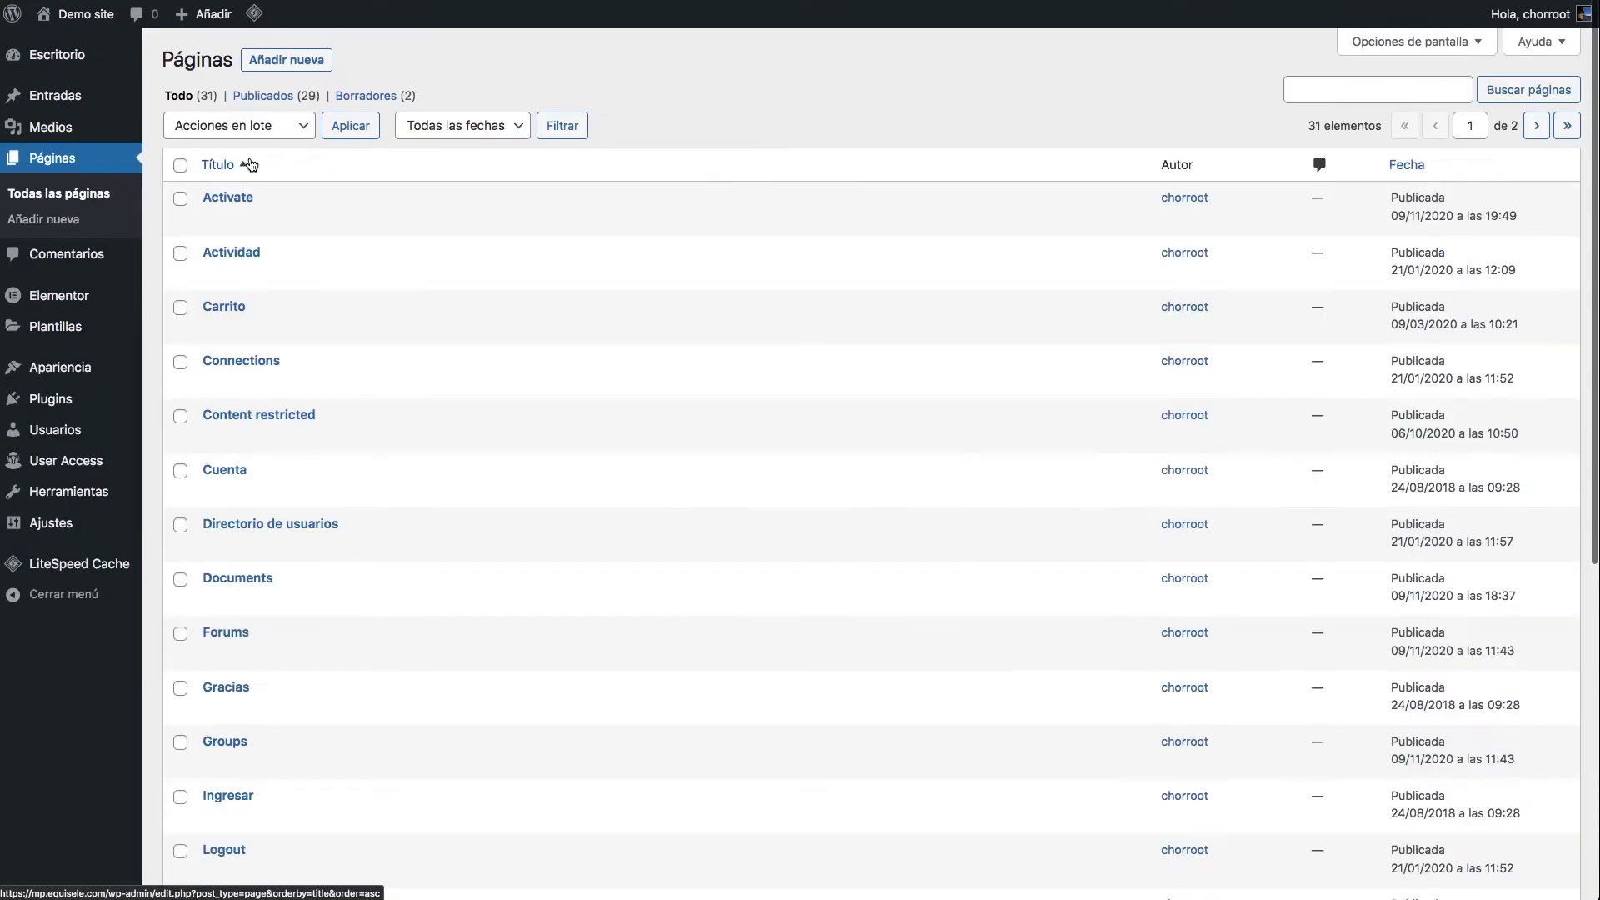
scroll(546, 363, down, 6)
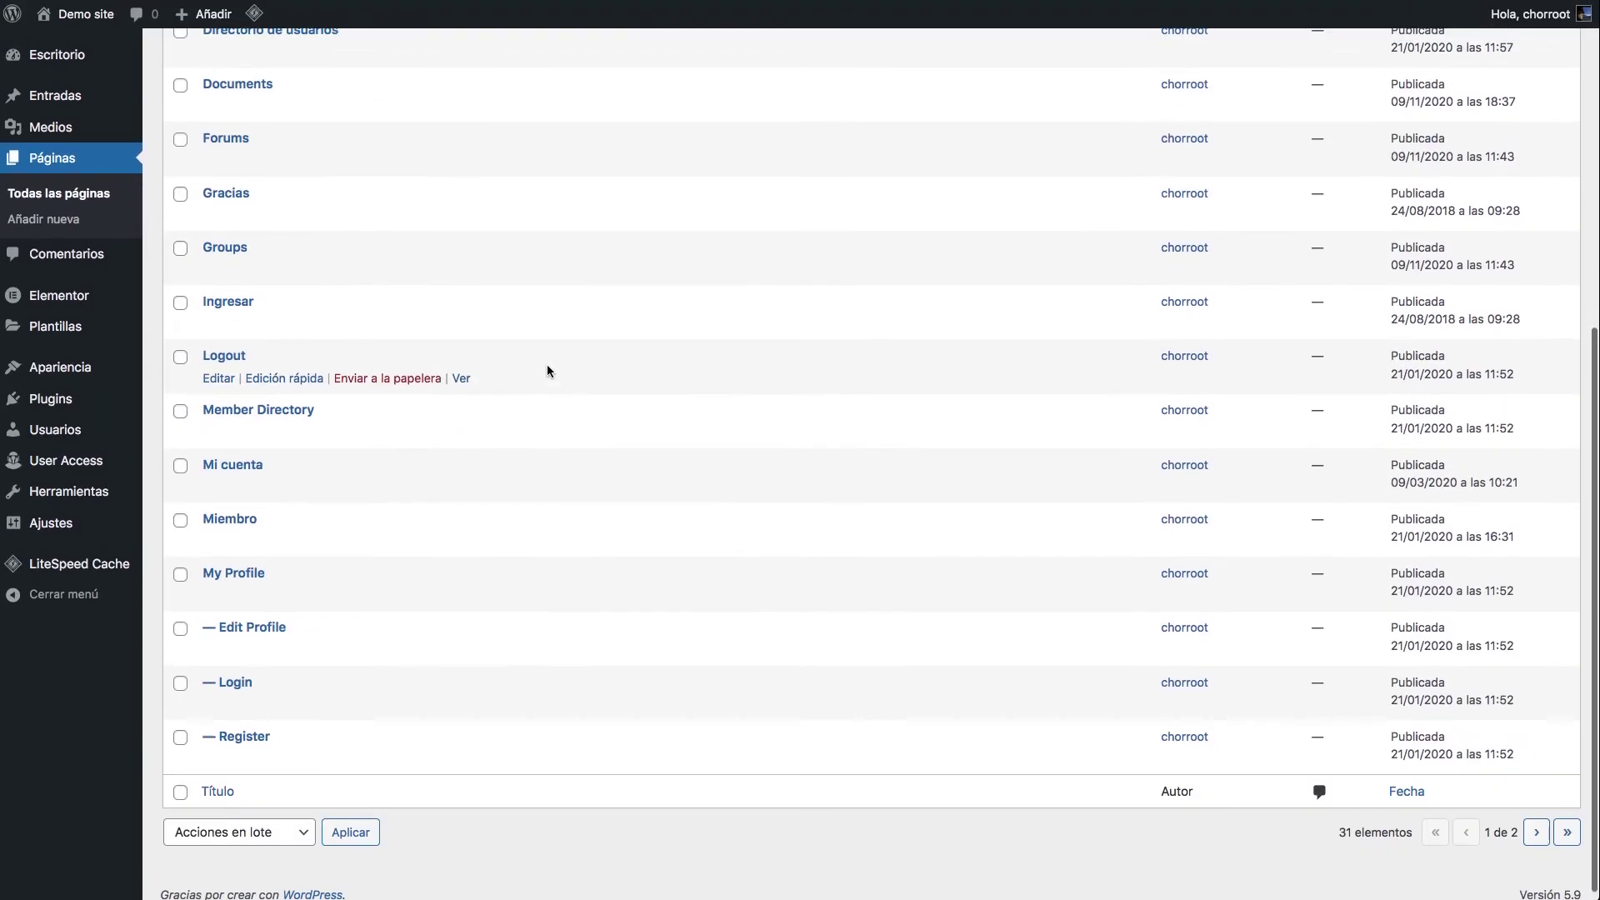
scroll(547, 364, up, 6)
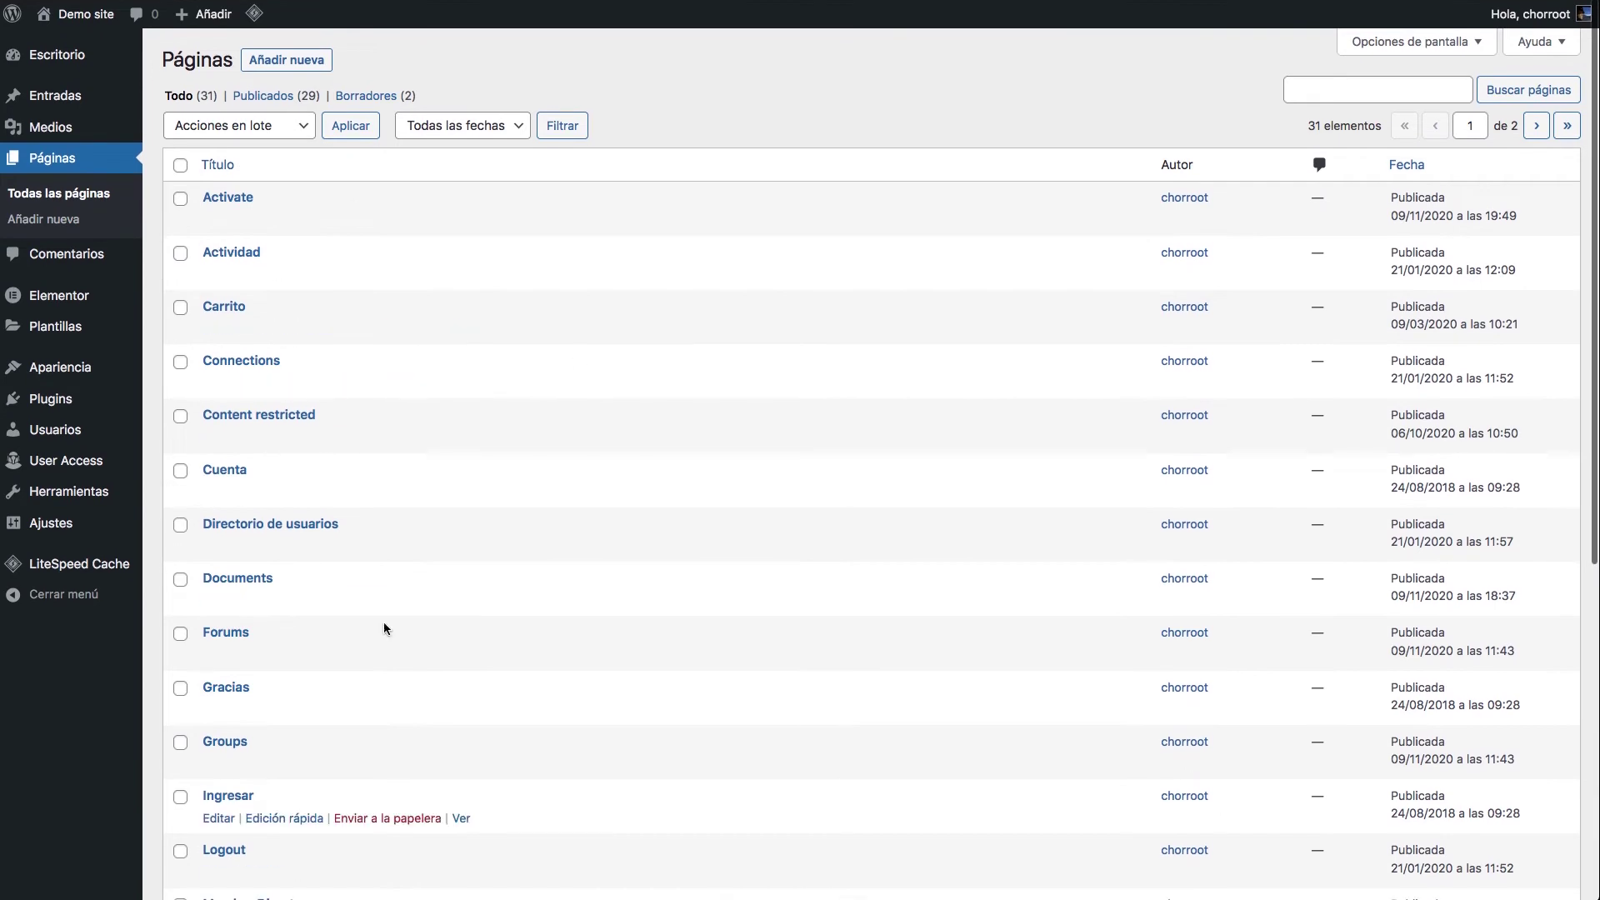
scroll(446, 353, down, 6)
scroll(359, 440, up, 6)
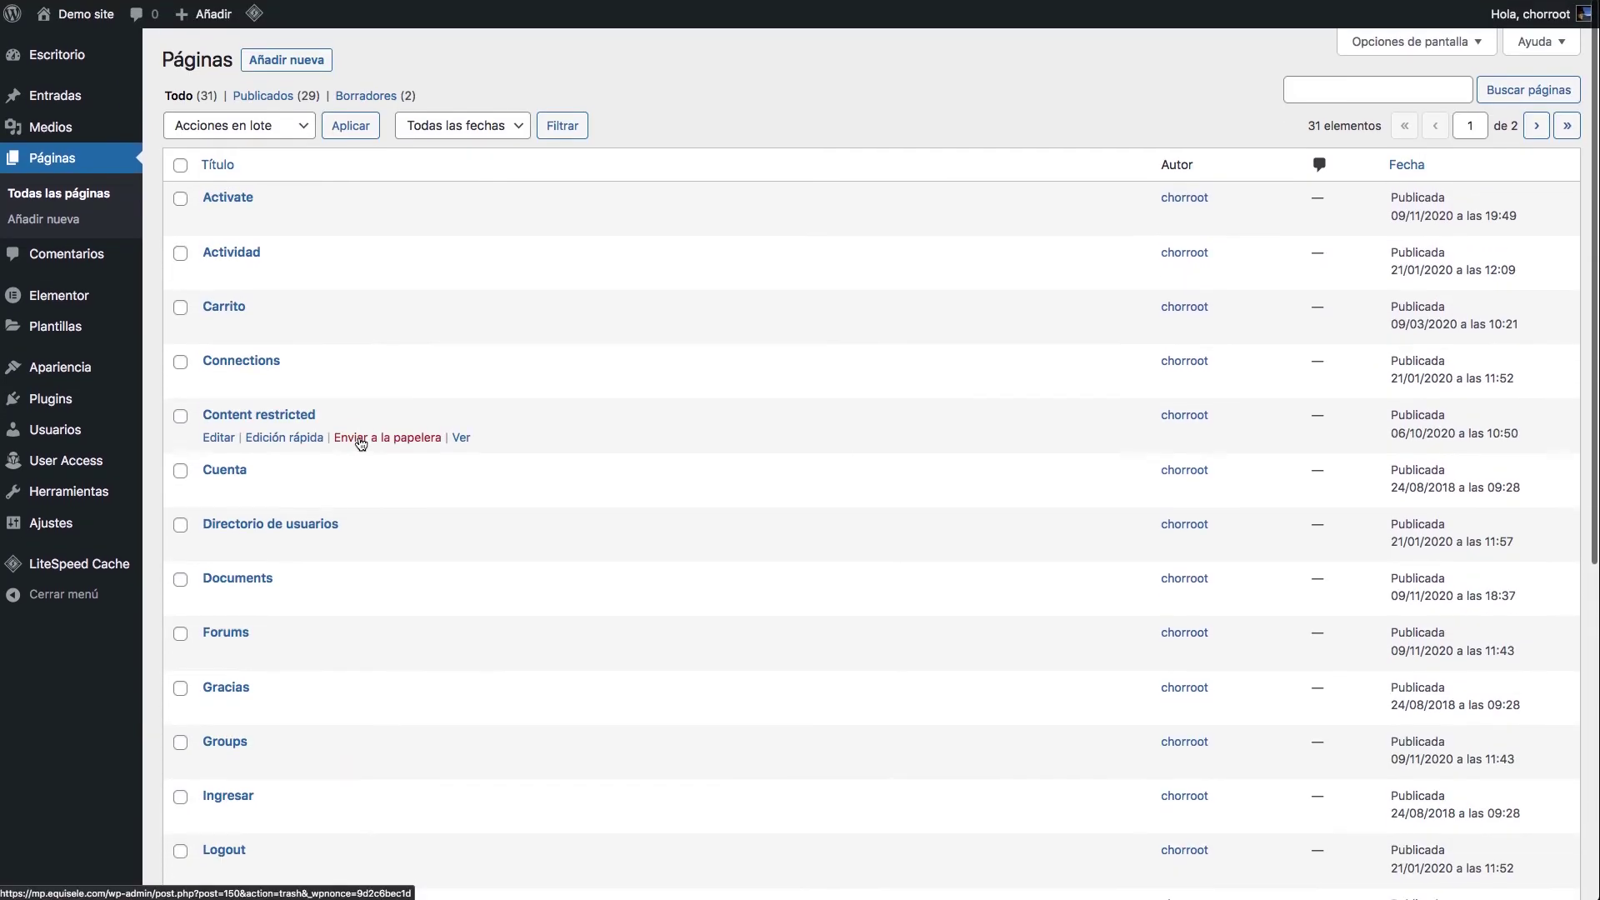
scroll(358, 437, down, 2)
scroll(359, 437, up, 2)
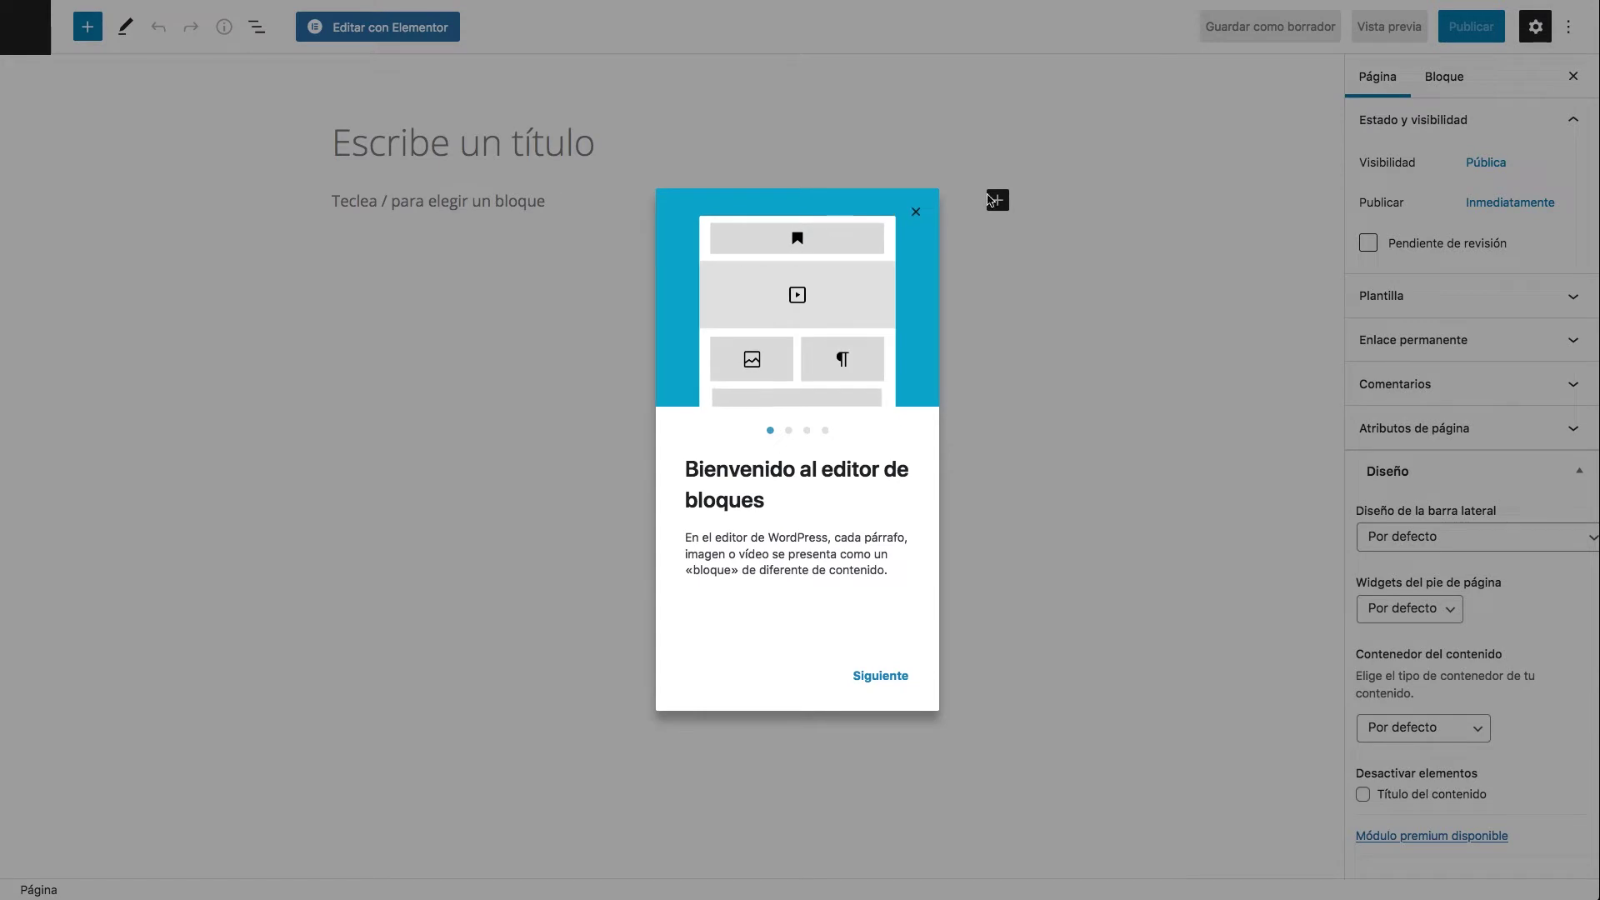
Step: Start a new page, dismiss the block editor's welcome guide and turn off full-screen mode
click(916, 217)
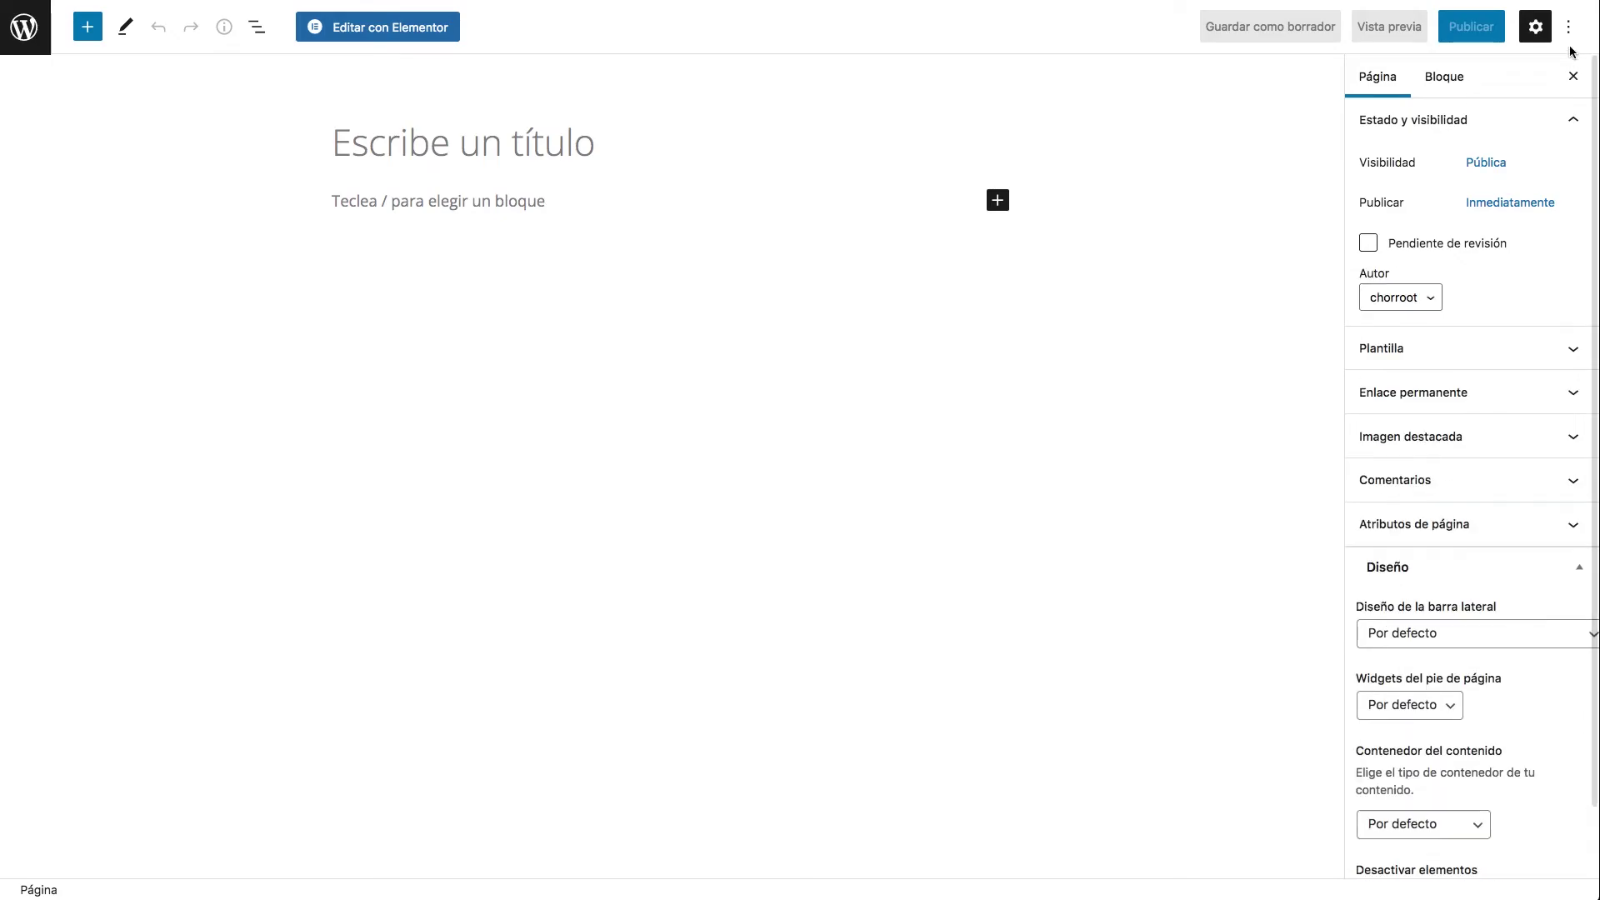
key(super+l)
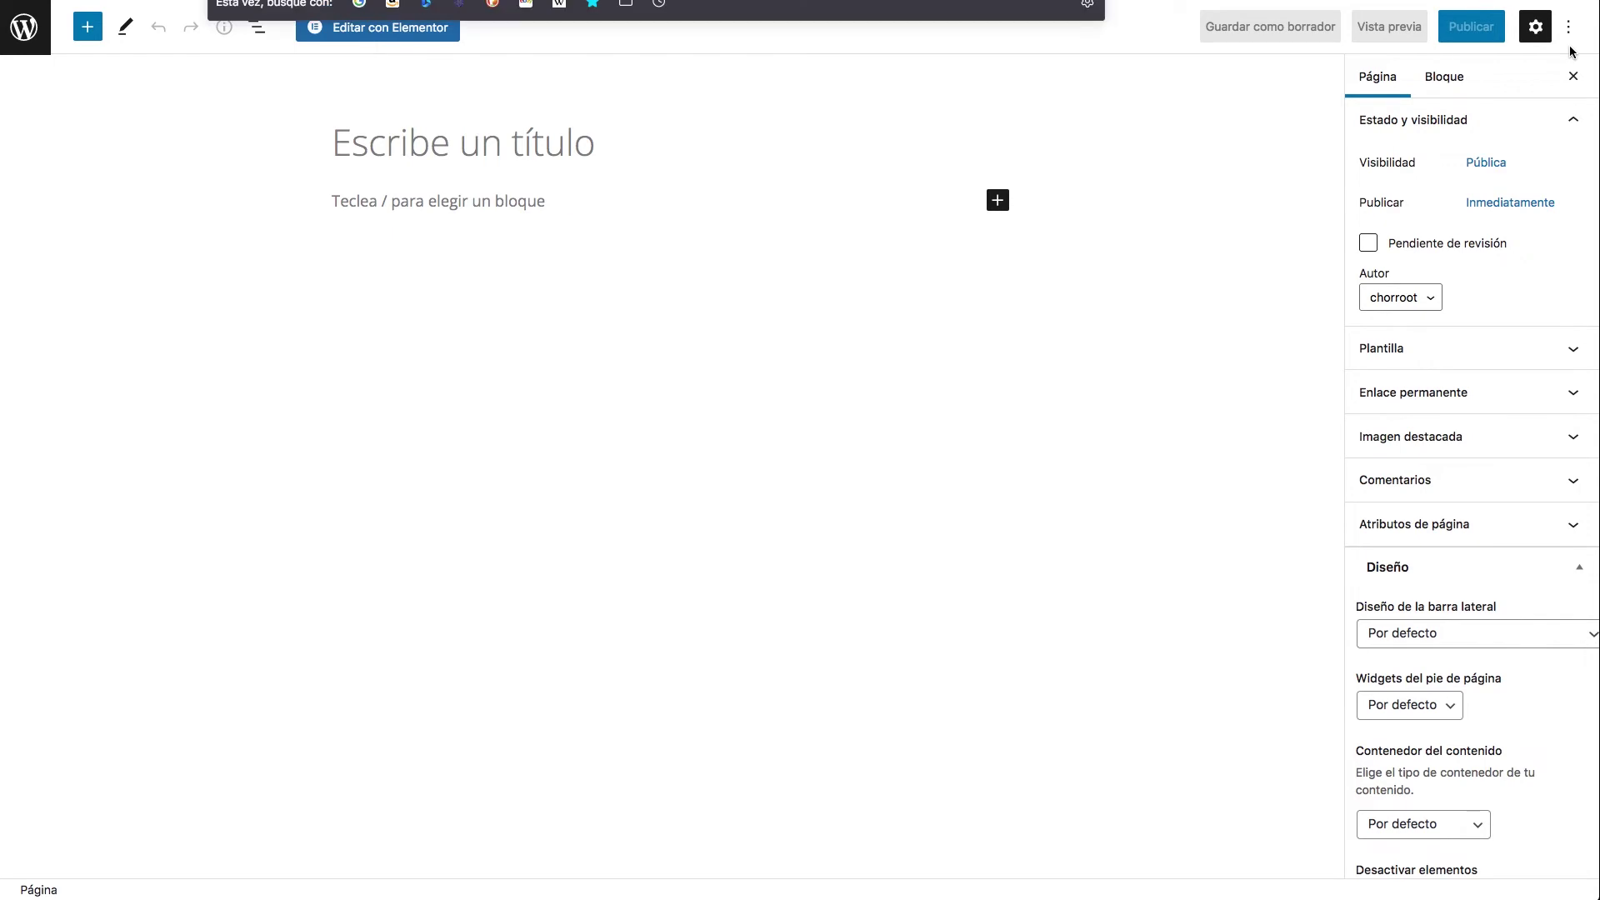
click(1535, 28)
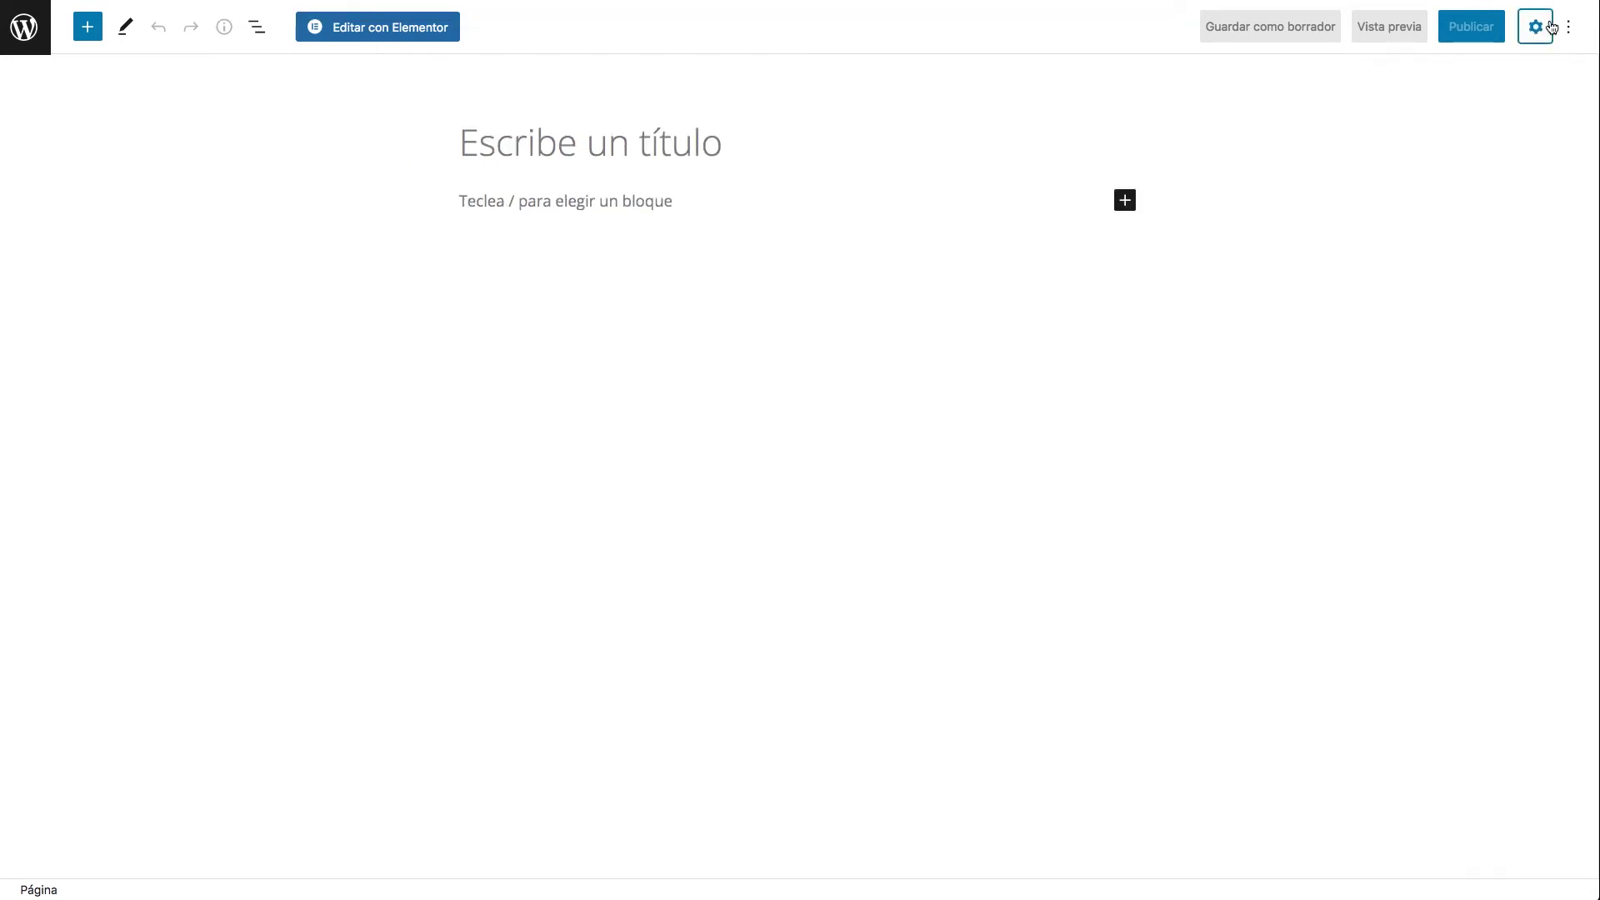
click(1532, 30)
click(1569, 27)
click(1492, 217)
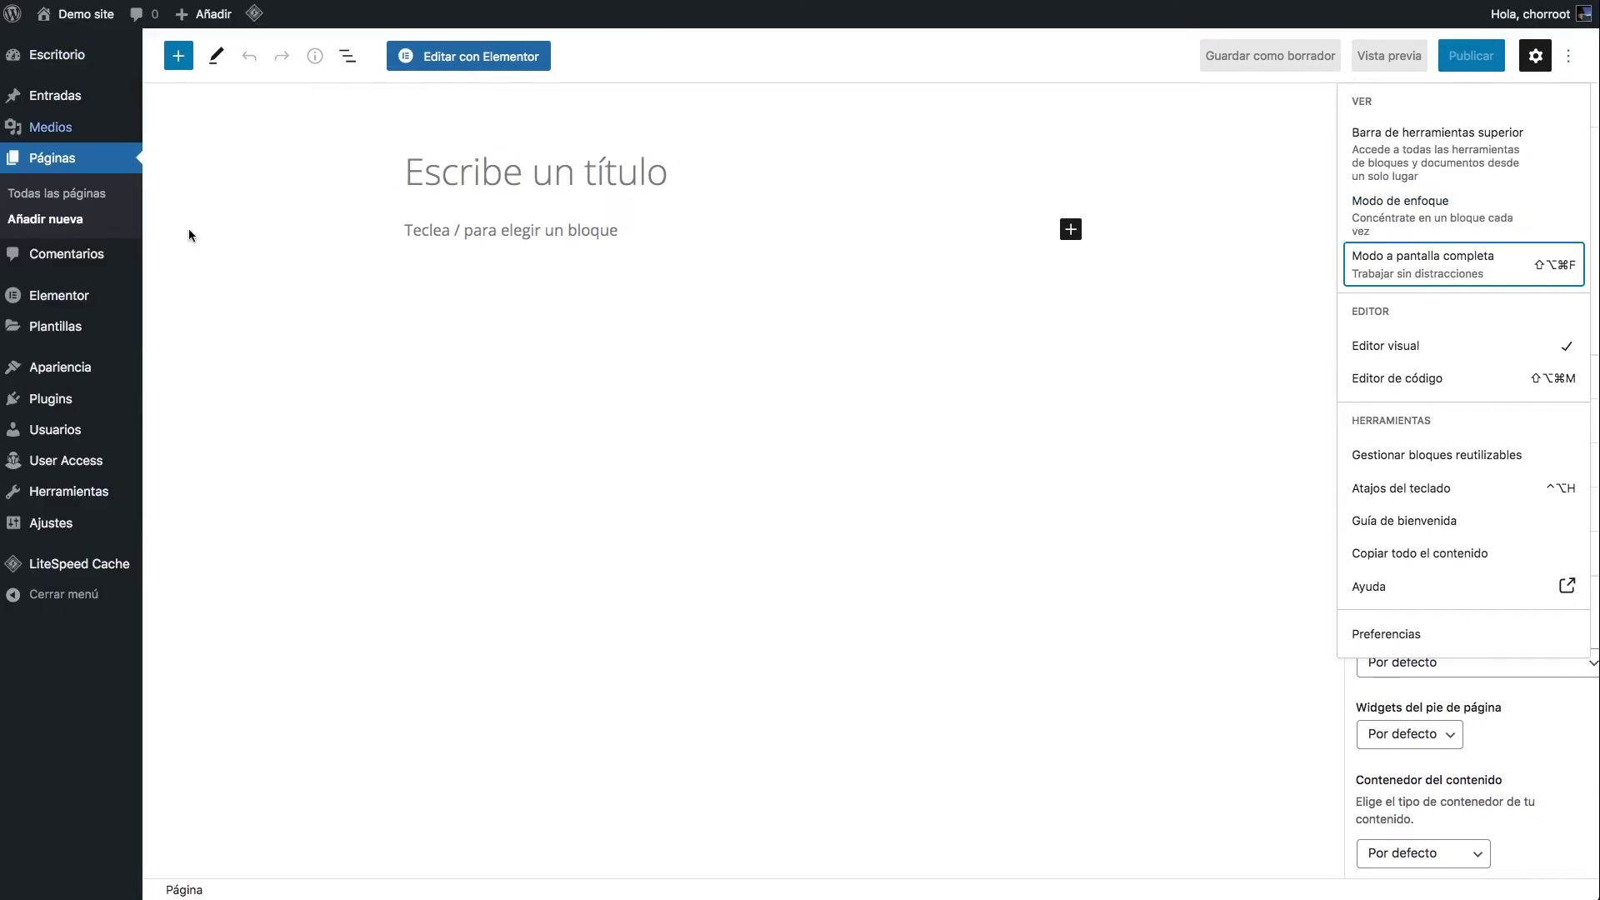
Step: Title the new page "Recursos Usuarios Registrados"
click(476, 174)
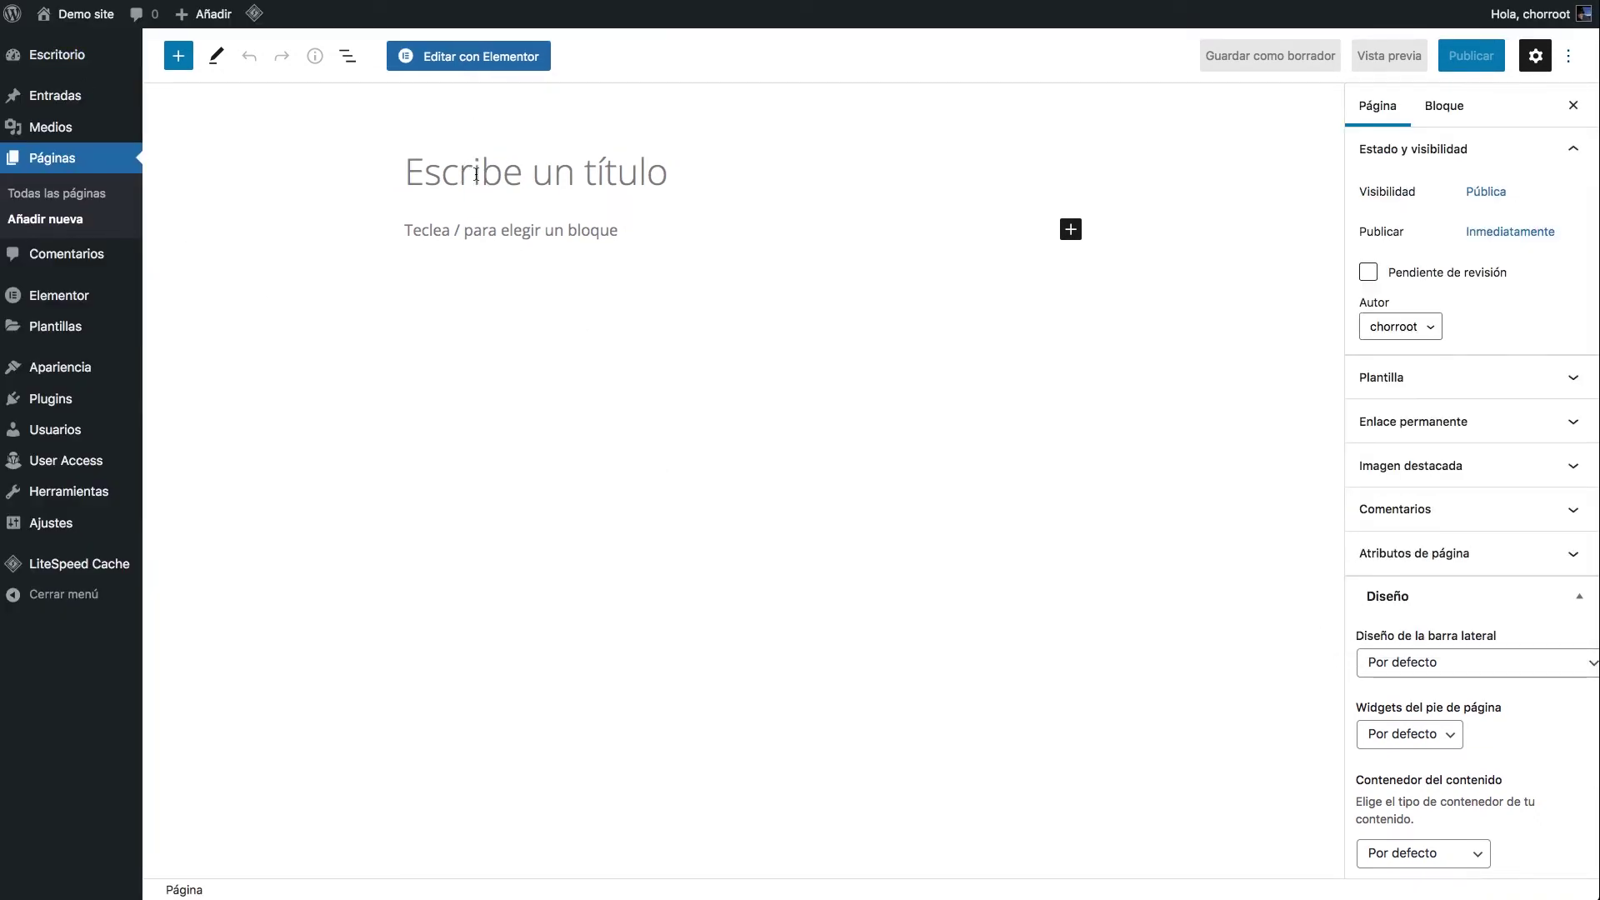
text(Recursos )
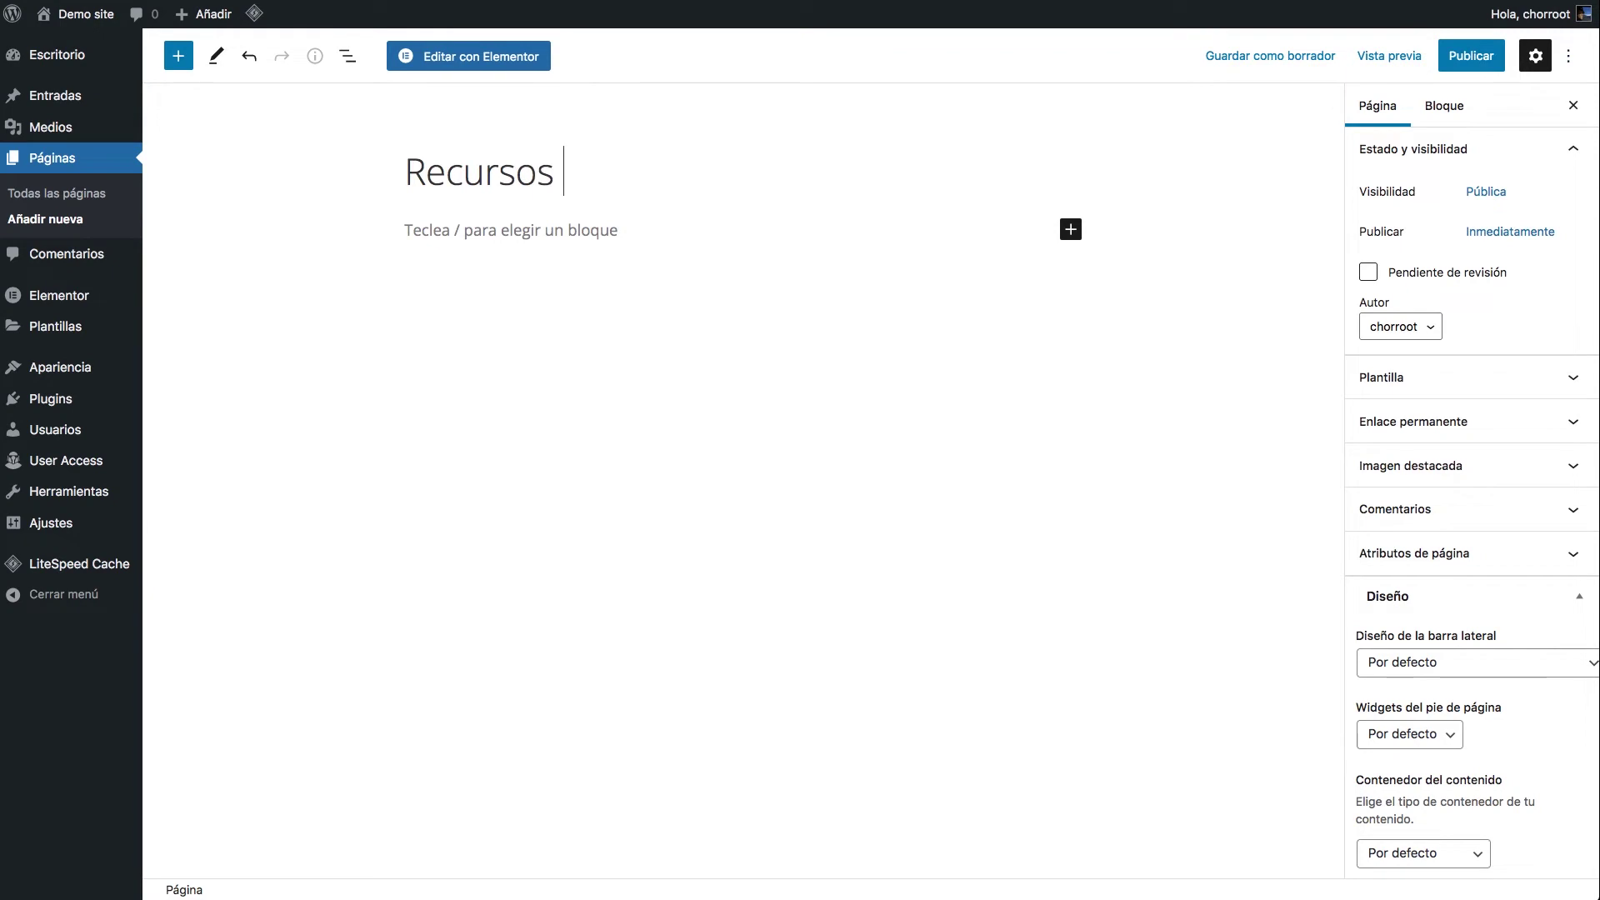
text(Usuarios Regis)
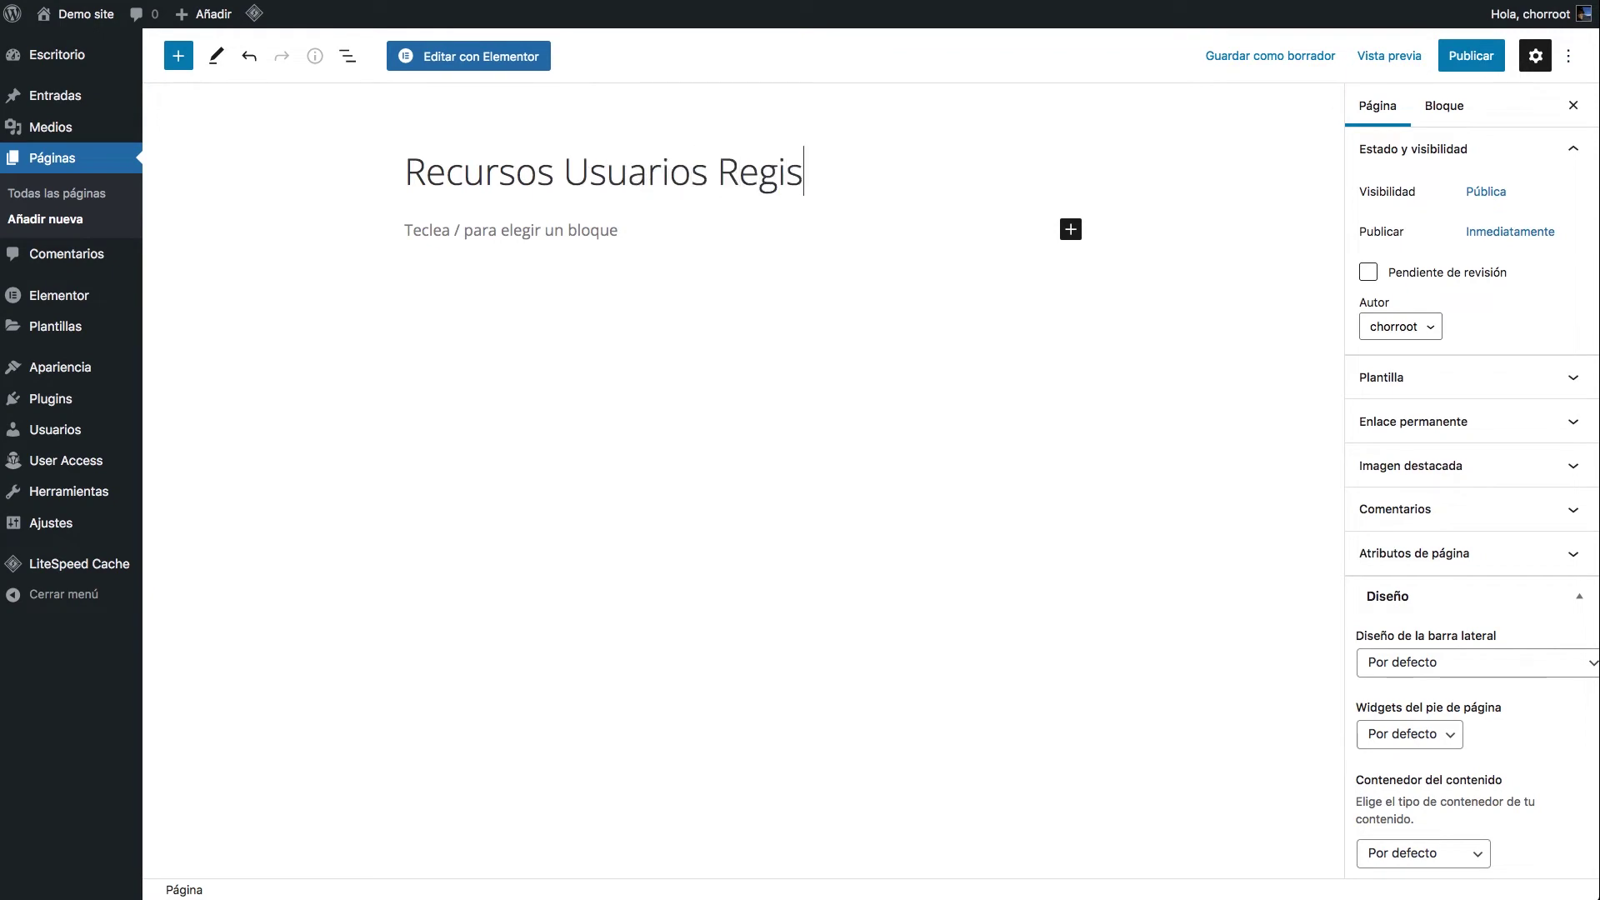
text(trados)
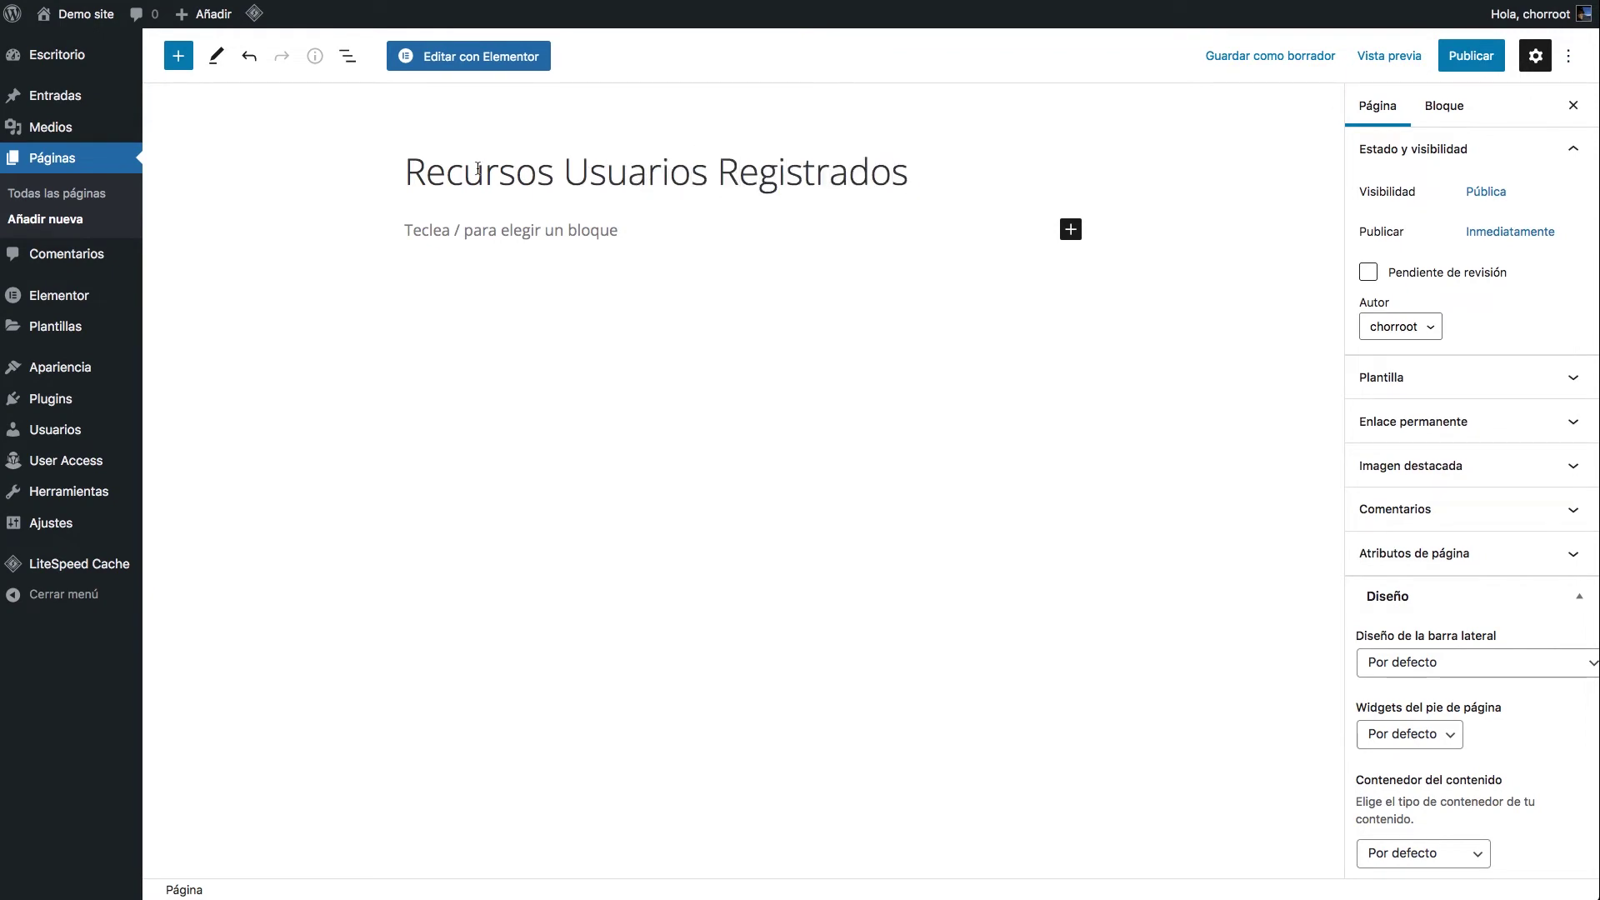
Step: Add a bulleted list block below the title with the items "Recurso 1", "Recurso 2" and "Recurso 3"
click(567, 242)
text(/list)
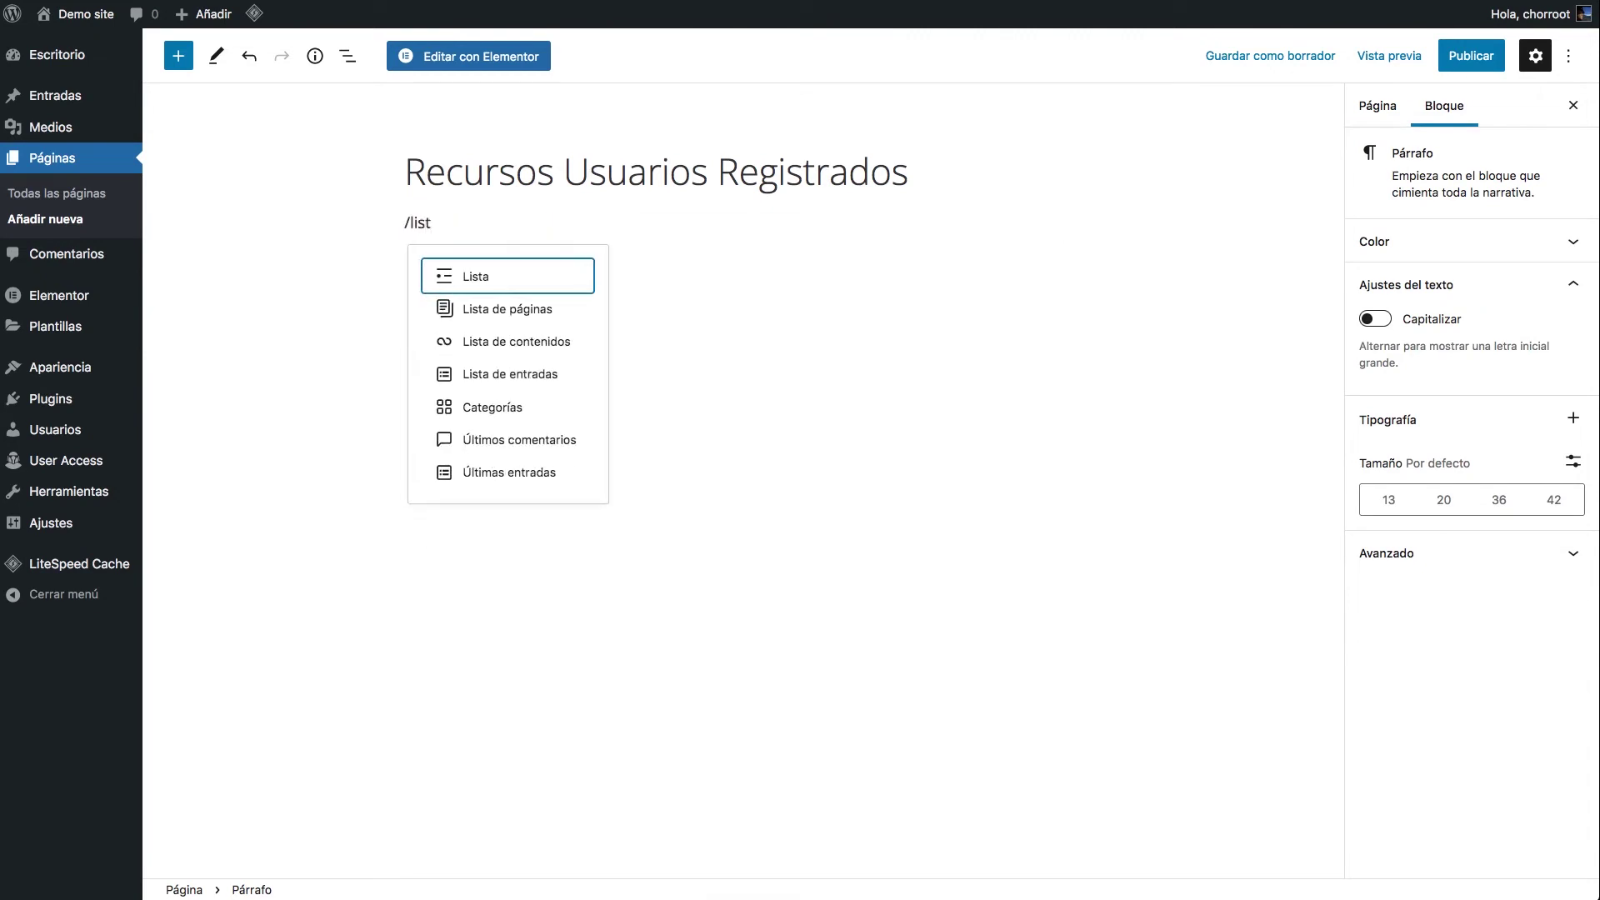
key(Return)
text(Recur)
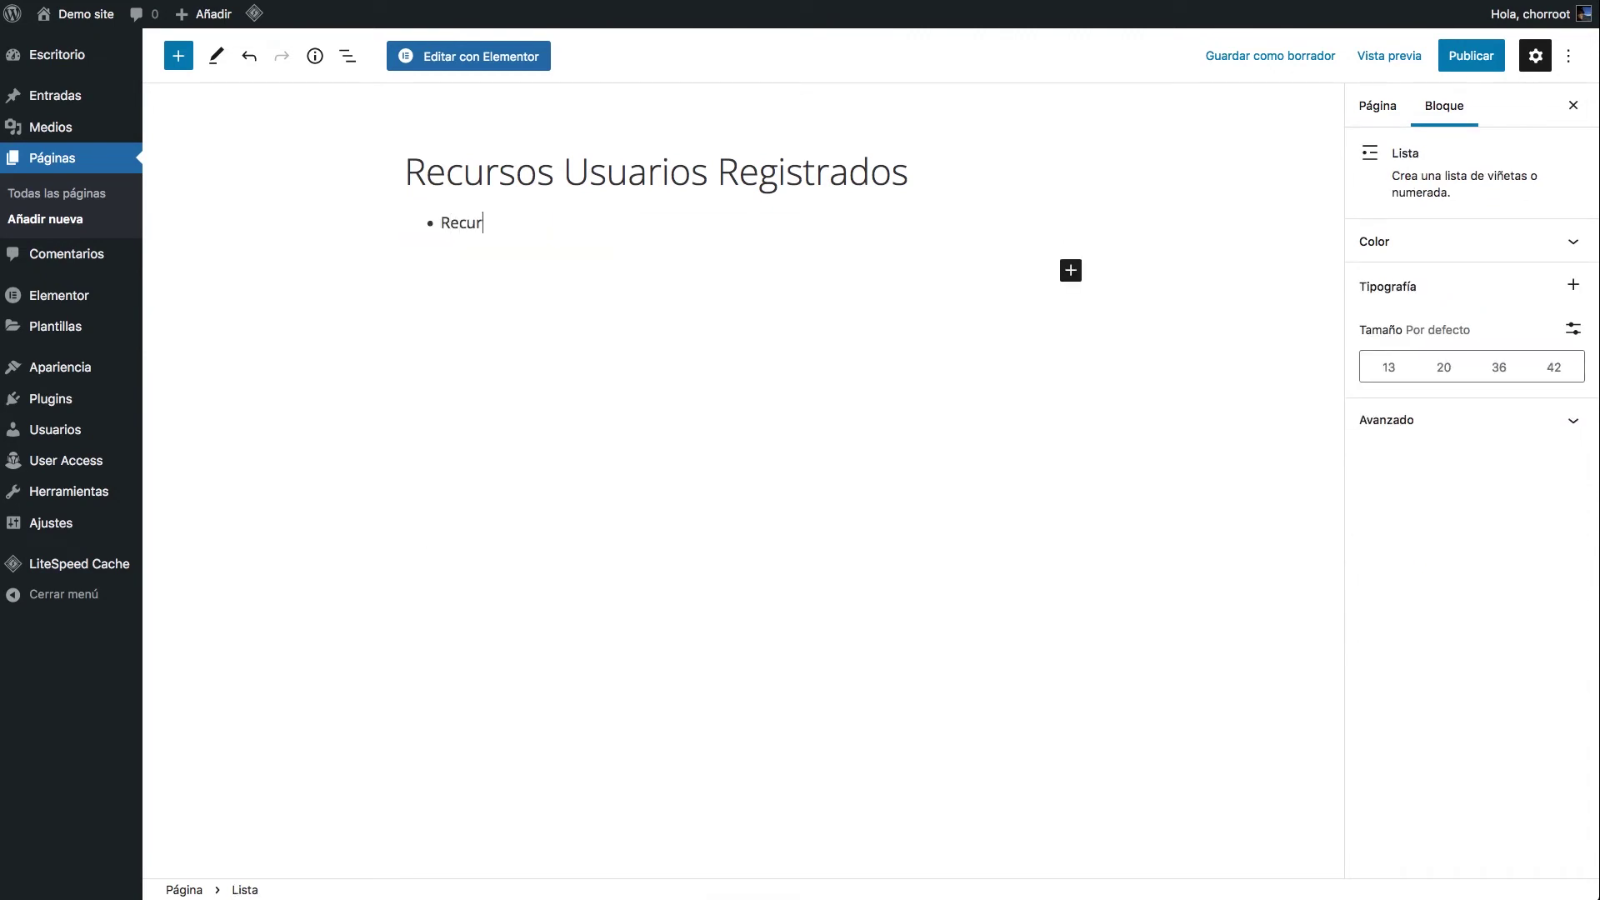
text(so 1)
key(Return)
text(Recurso2)
key(Return)
text(Recurso 3)
key(Return)
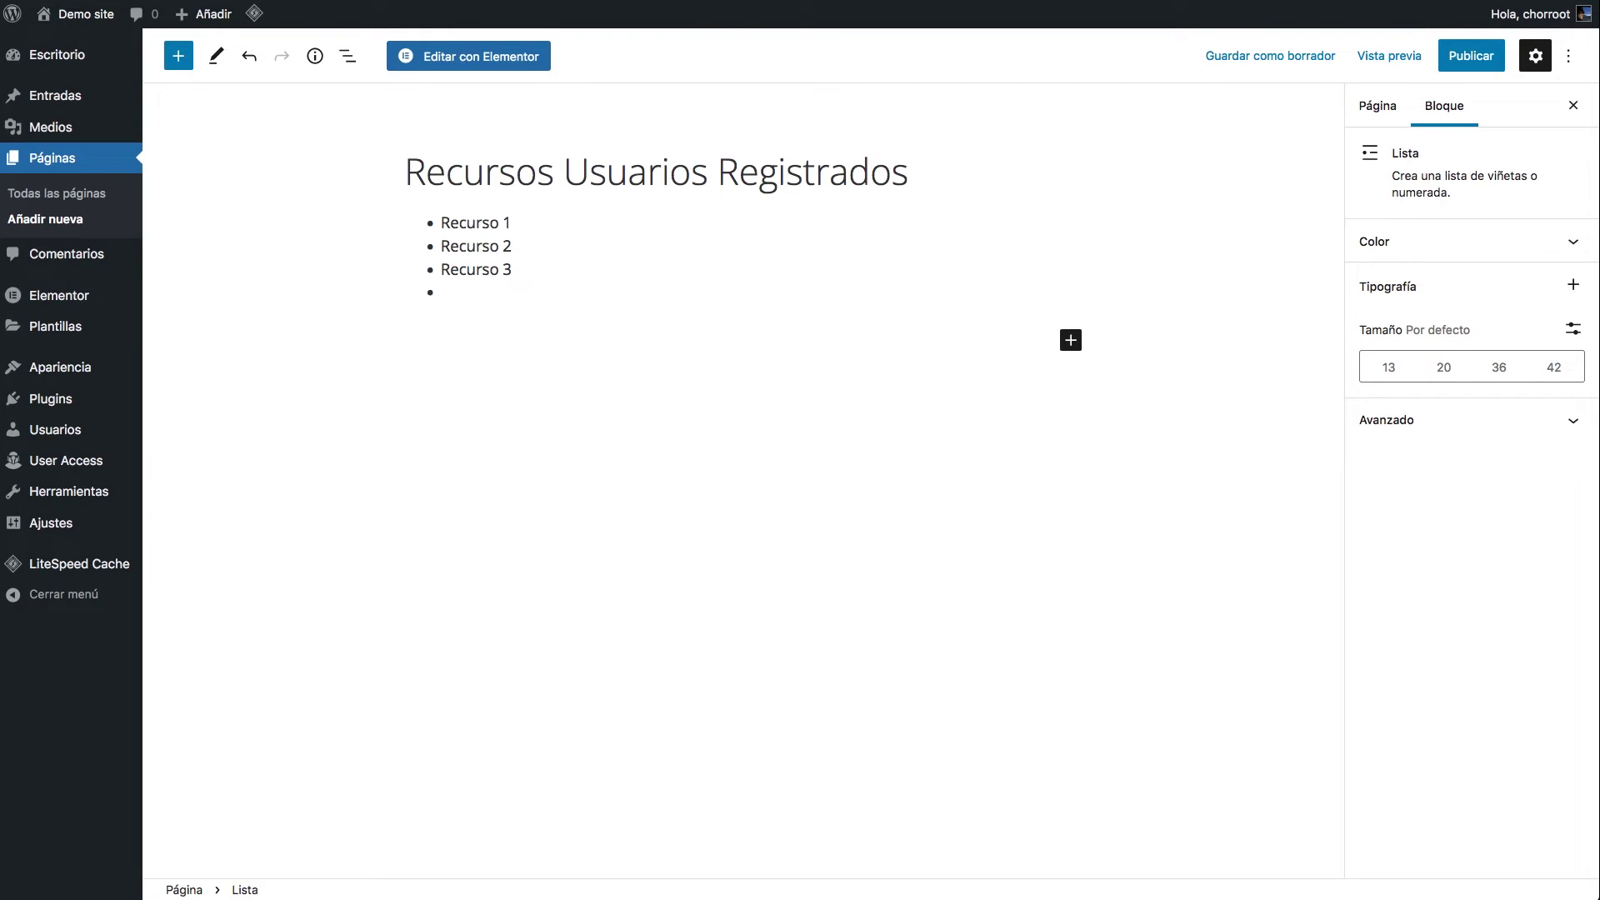
key(Return)
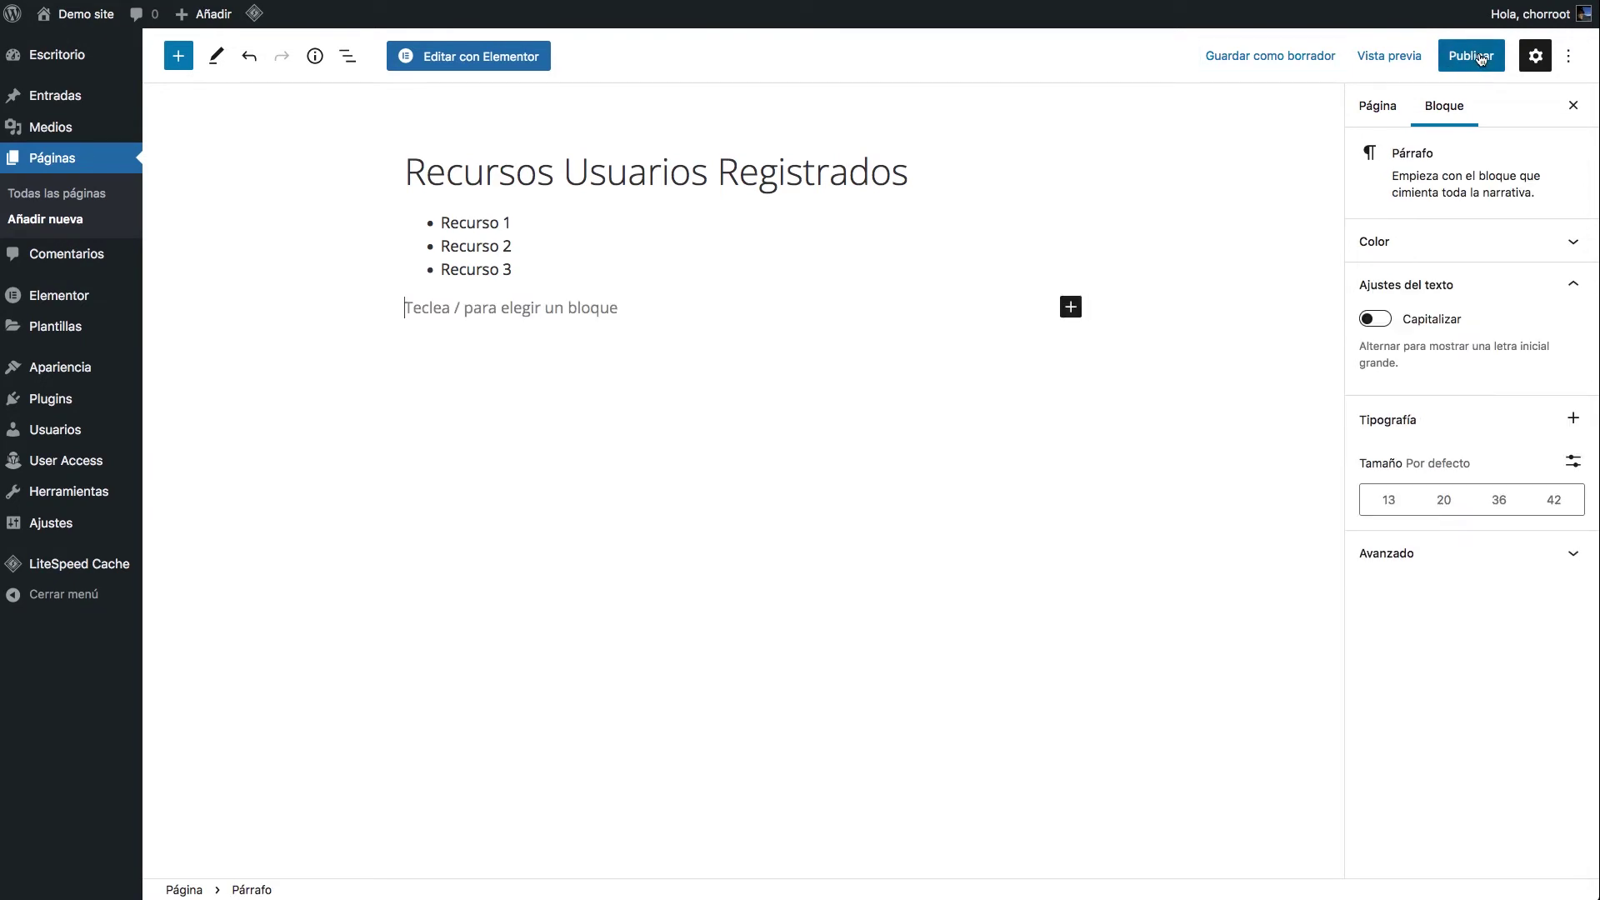
Step: Publish the "Recursos Usuarios Registrados" page
click(1377, 106)
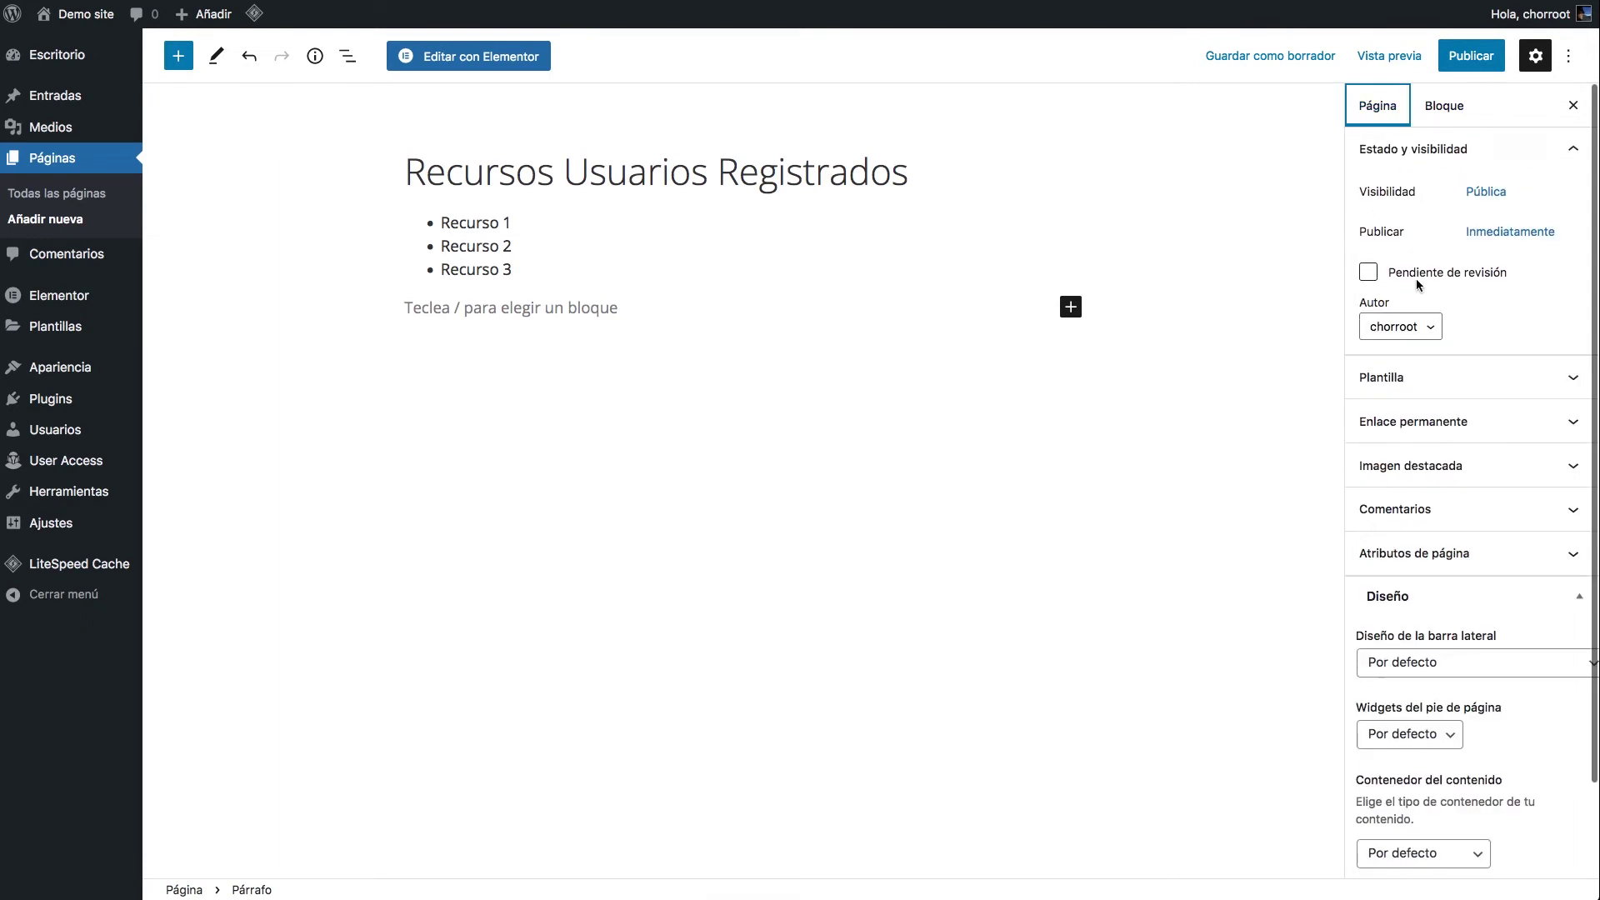
click(1471, 55)
click(1396, 58)
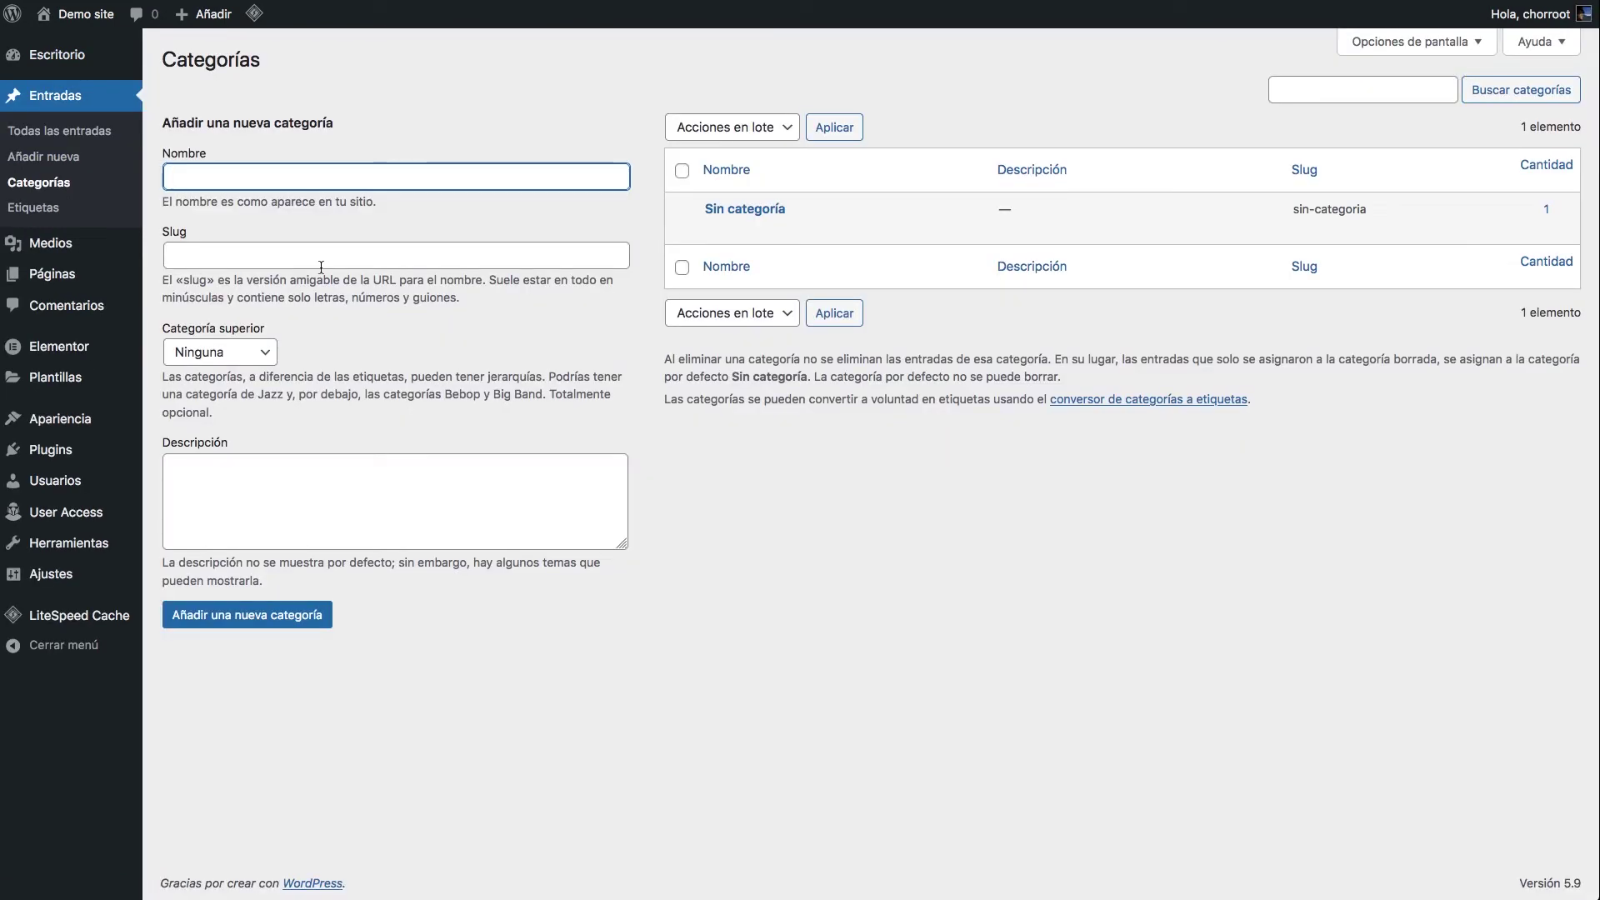
Step: Add a post category named "Premium"
text(Premium)
key(Return)
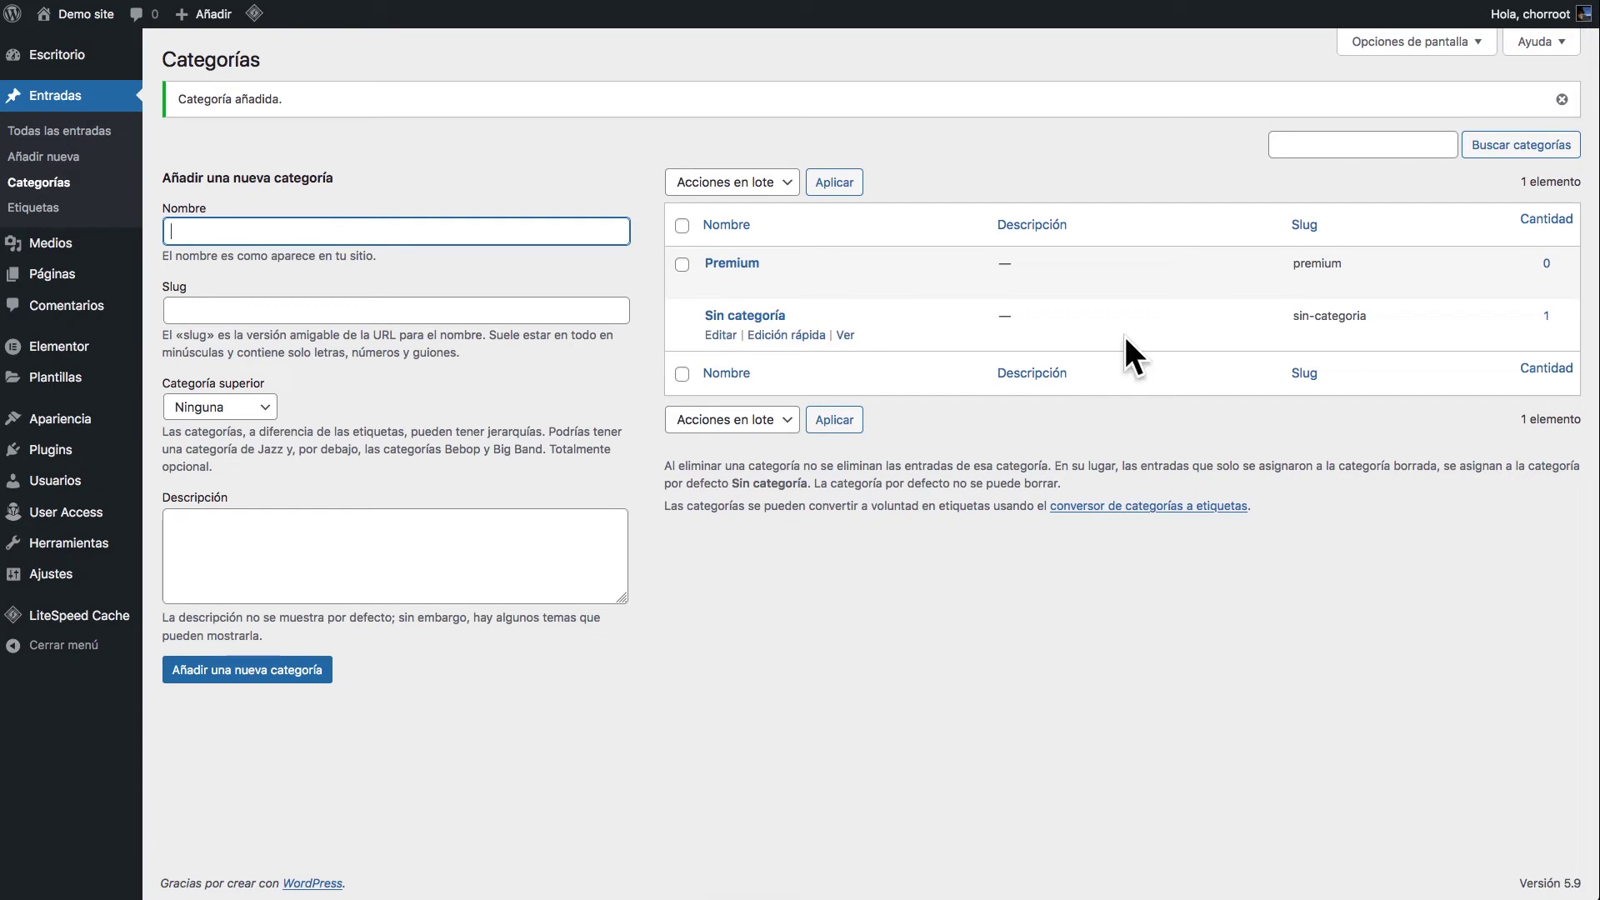
Step: Start a new post and paste the copied lorem ipsum paragraphs as its body
click(133, 330)
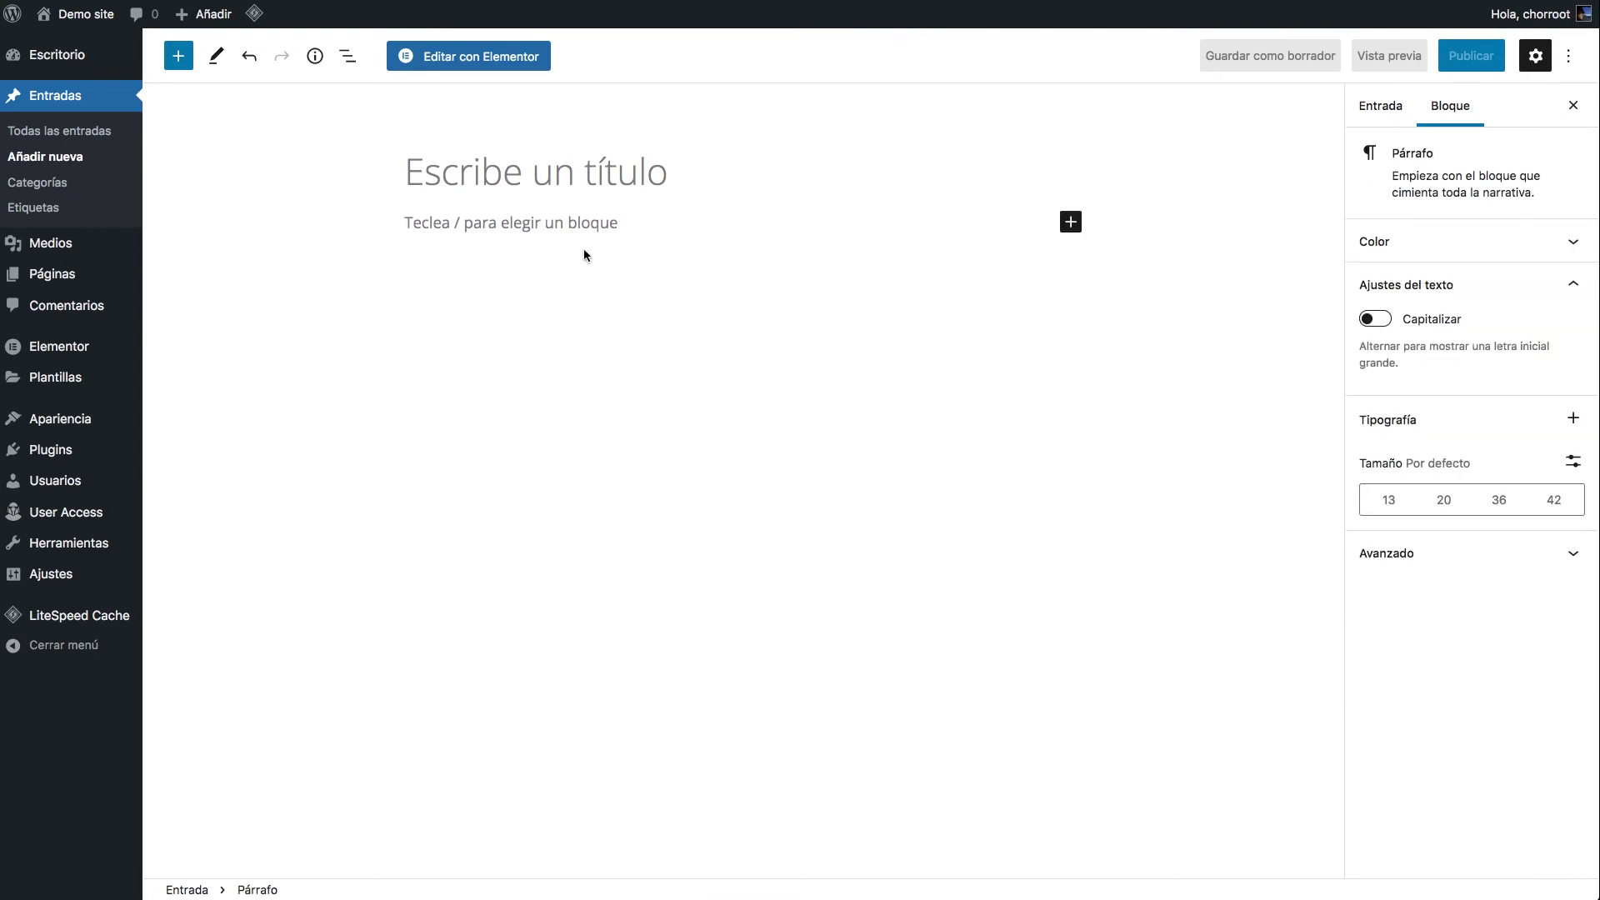
key(ctrl+v)
scroll(575, 241, up, 2)
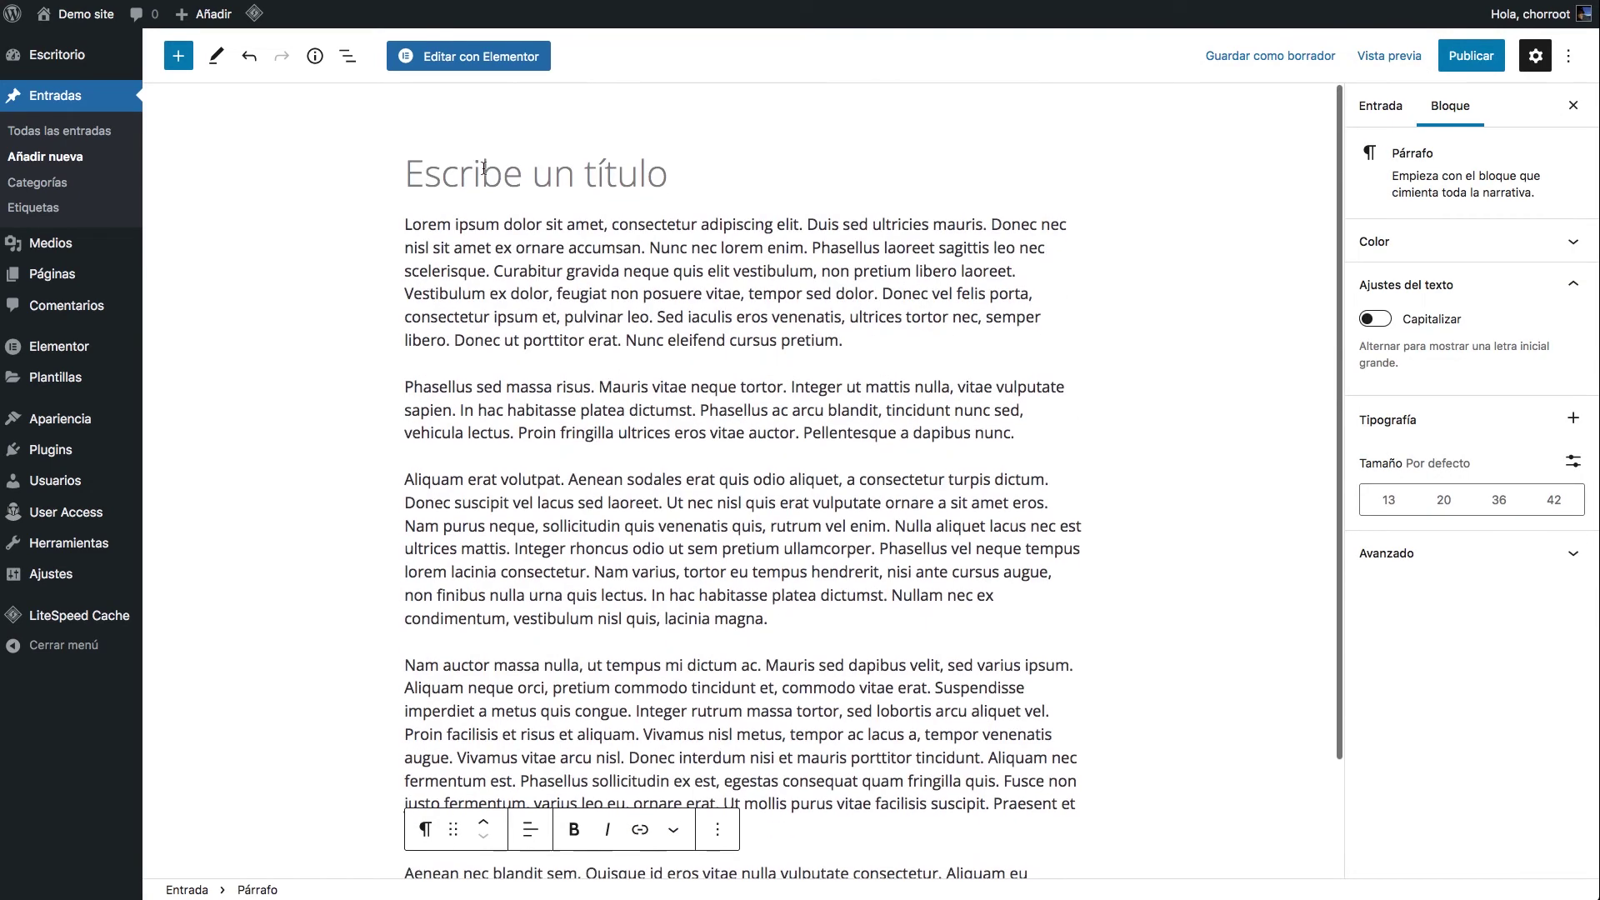
Step: Title the post "Entrada de blog para usuarios registrados" and assign it to the Premium category
click(483, 165)
text(Entra)
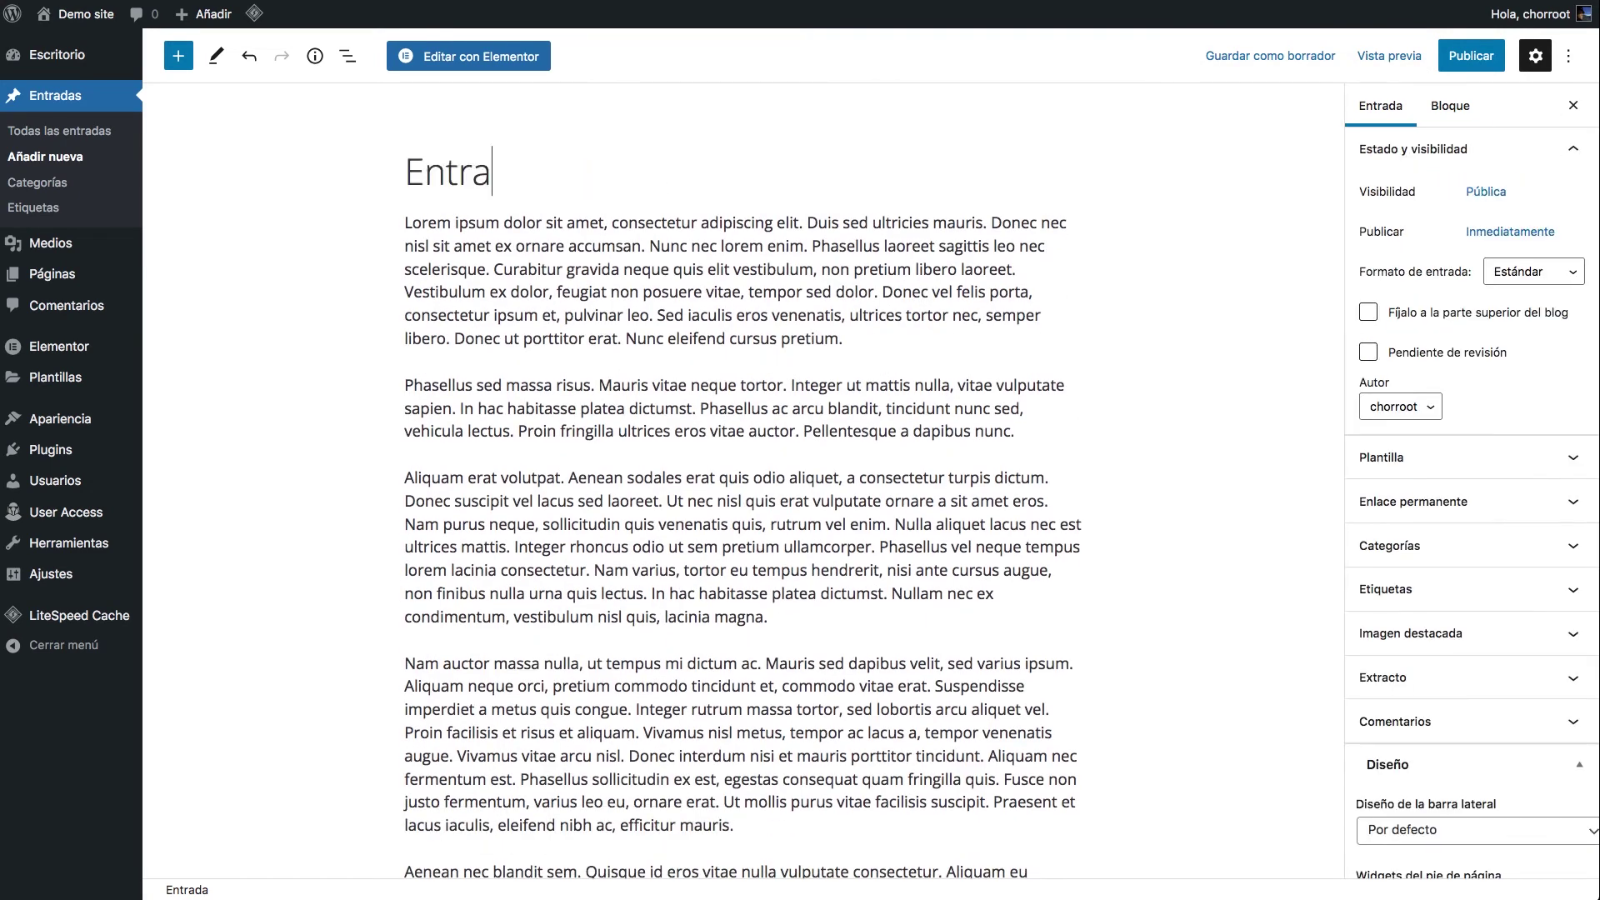
text(da de blog )
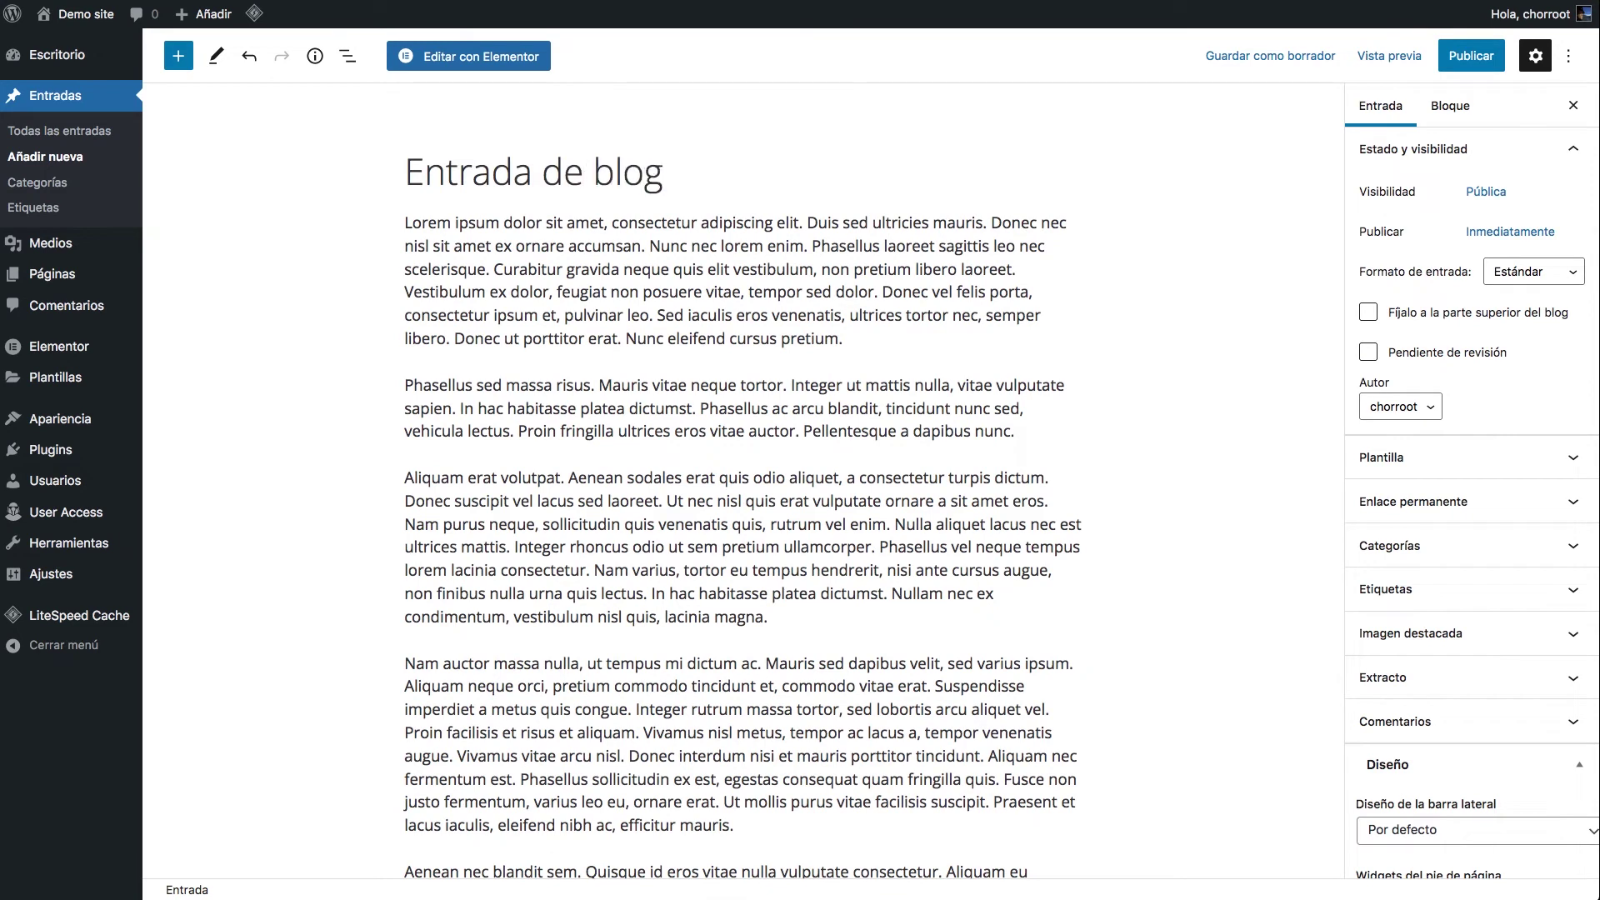
text(para usu)
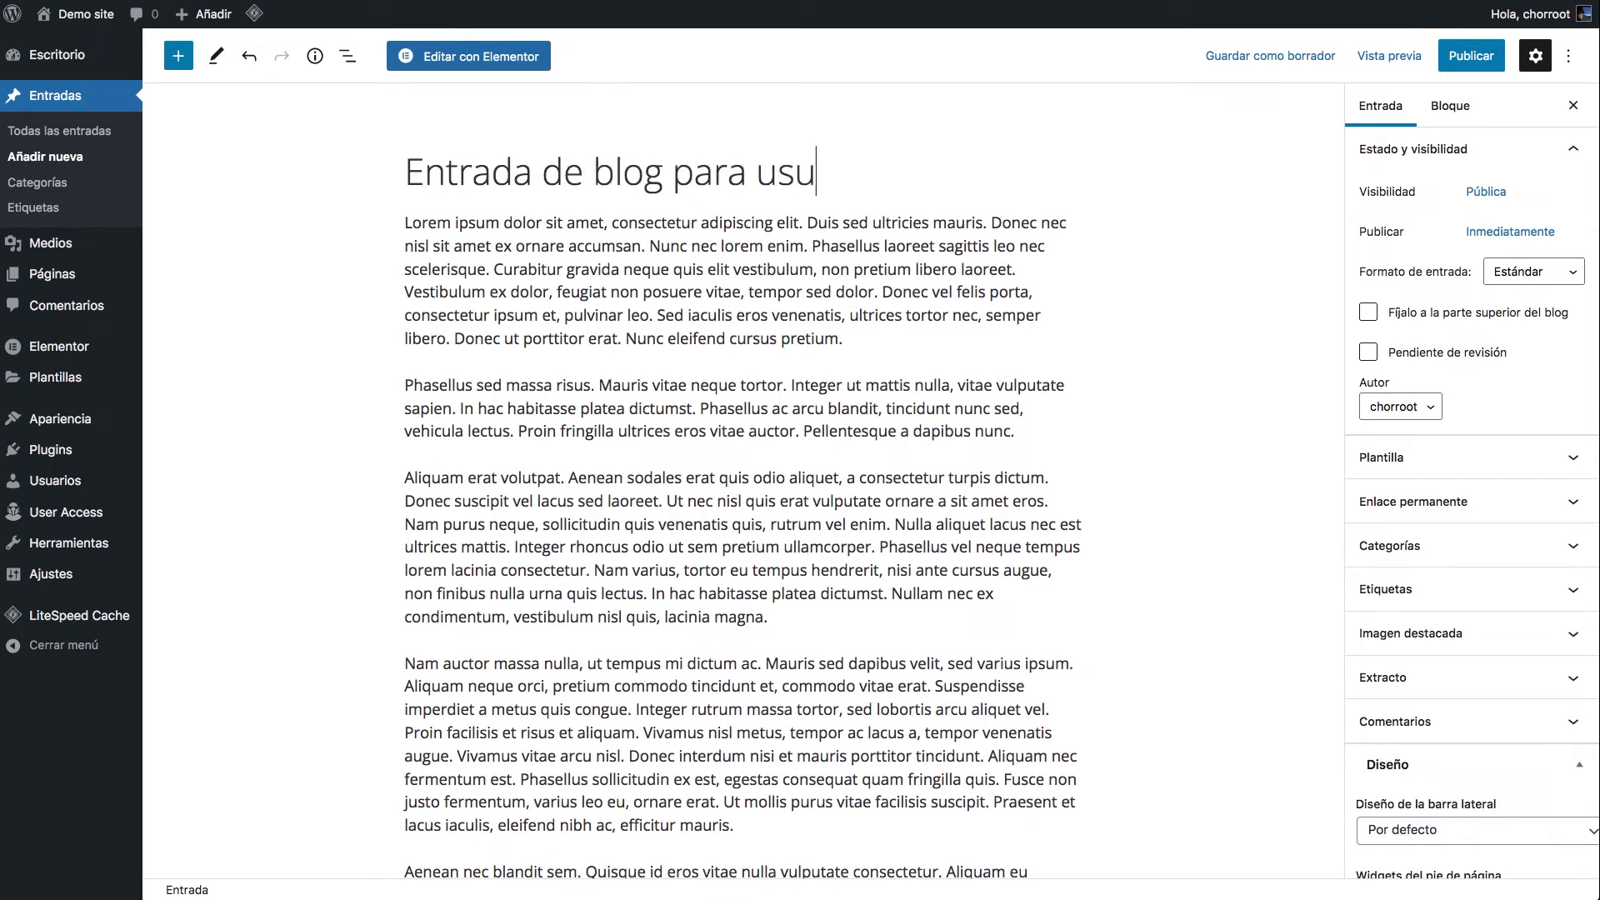
text(arios registrados)
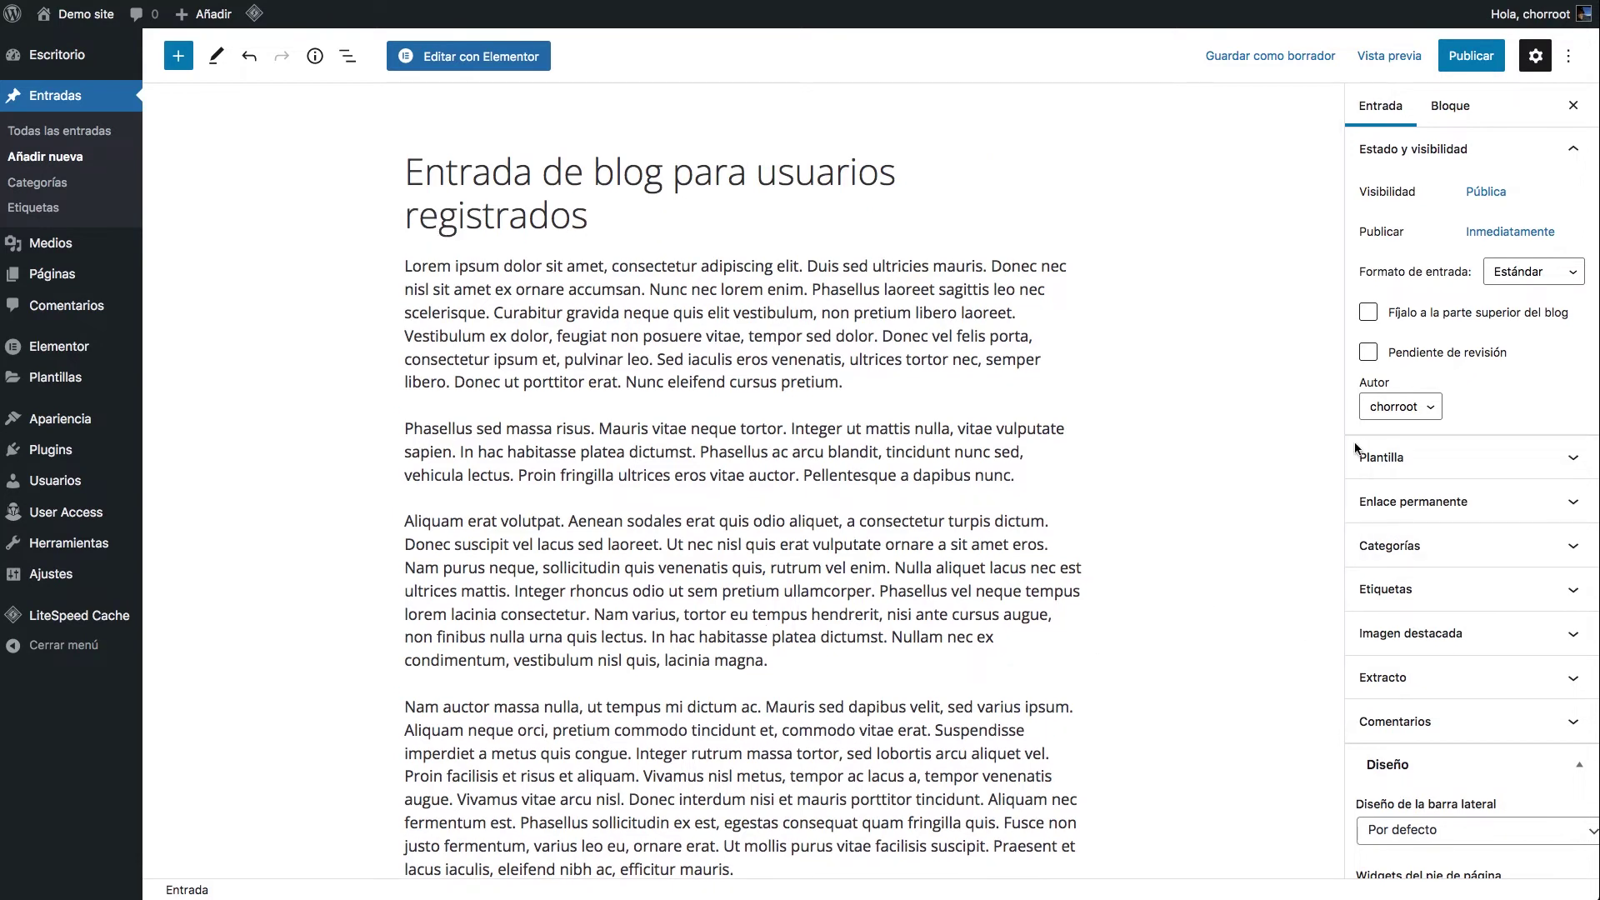
click(1445, 545)
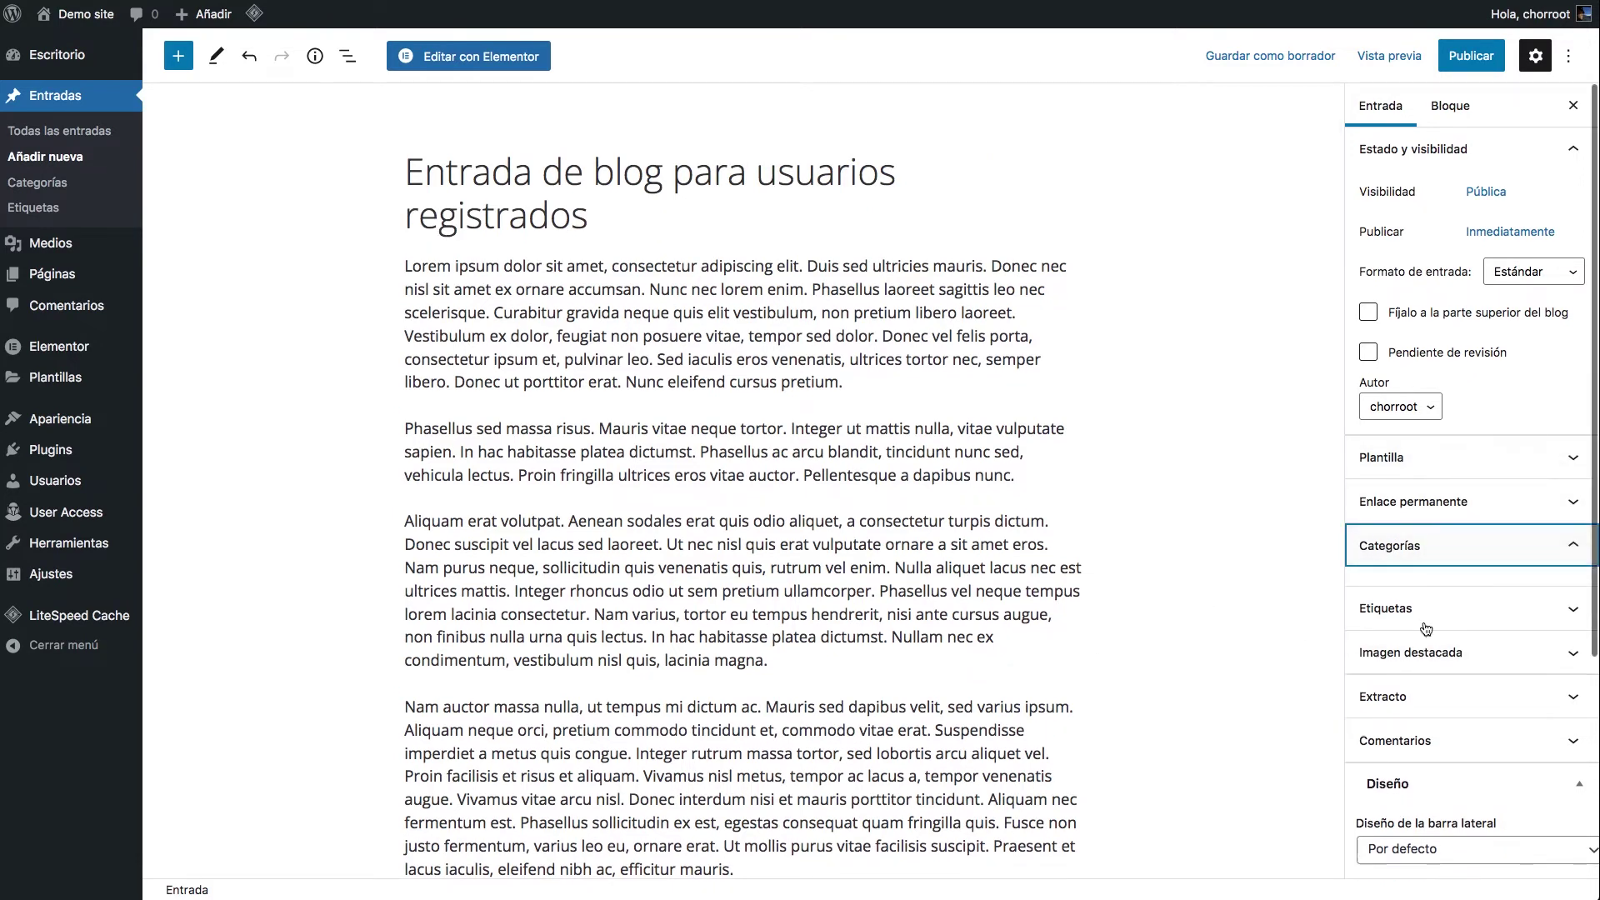
click(1399, 582)
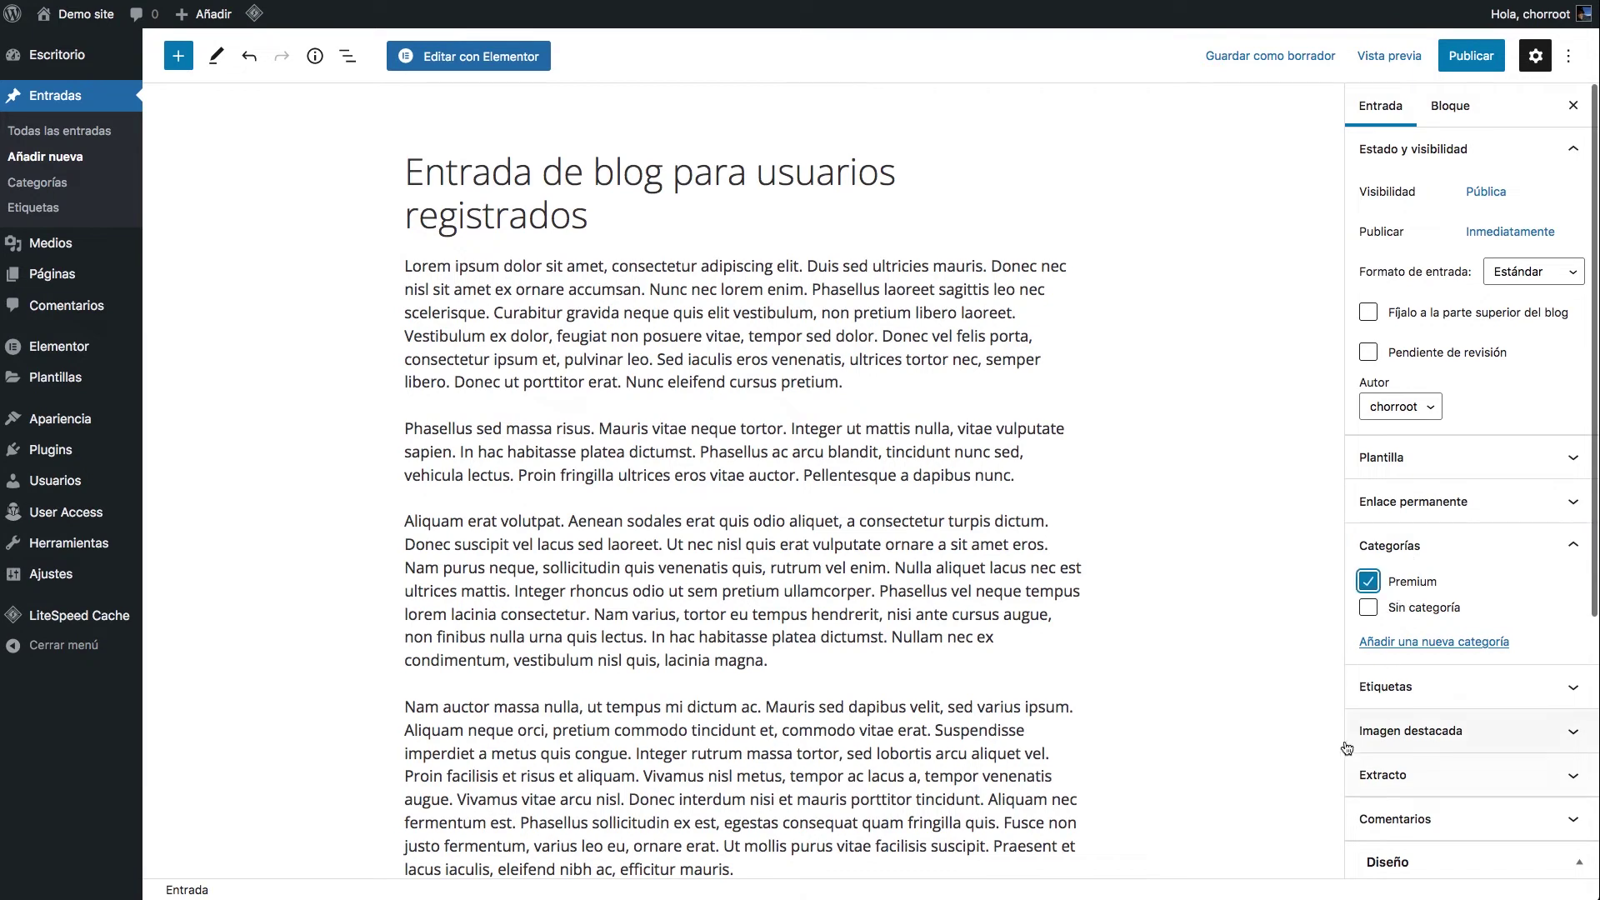
Step: Publish the "Entrada de blog para usuarios registrados" post
click(1471, 57)
click(1417, 64)
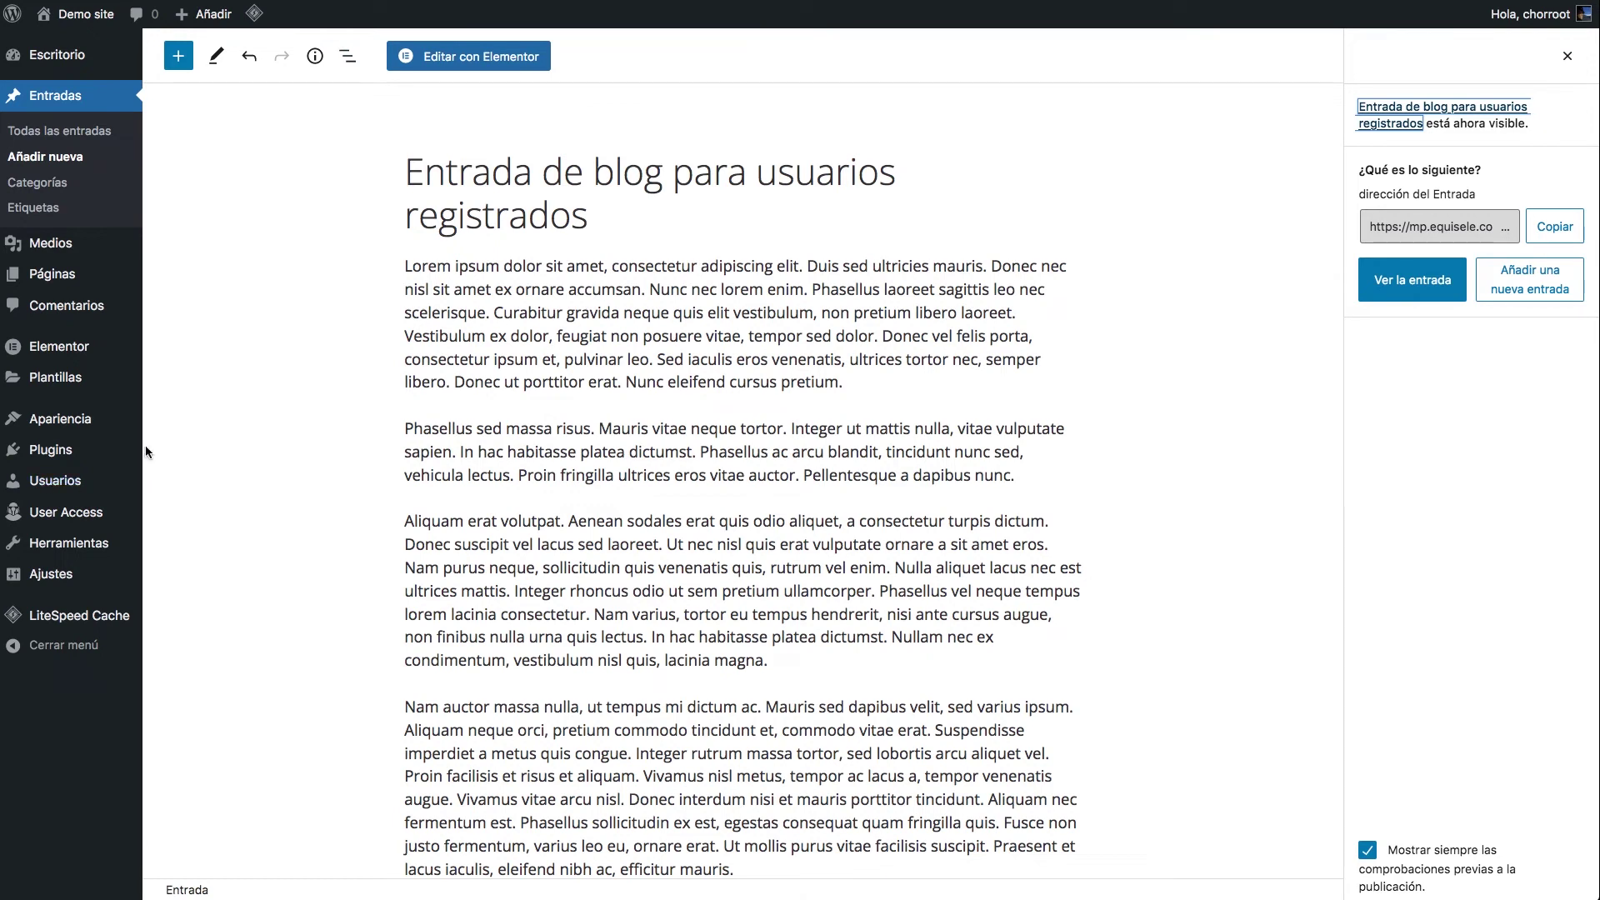
Step: Start a new Restrict User Access level and name it "Membresía básica"
mouse_move(72, 501)
click(218, 548)
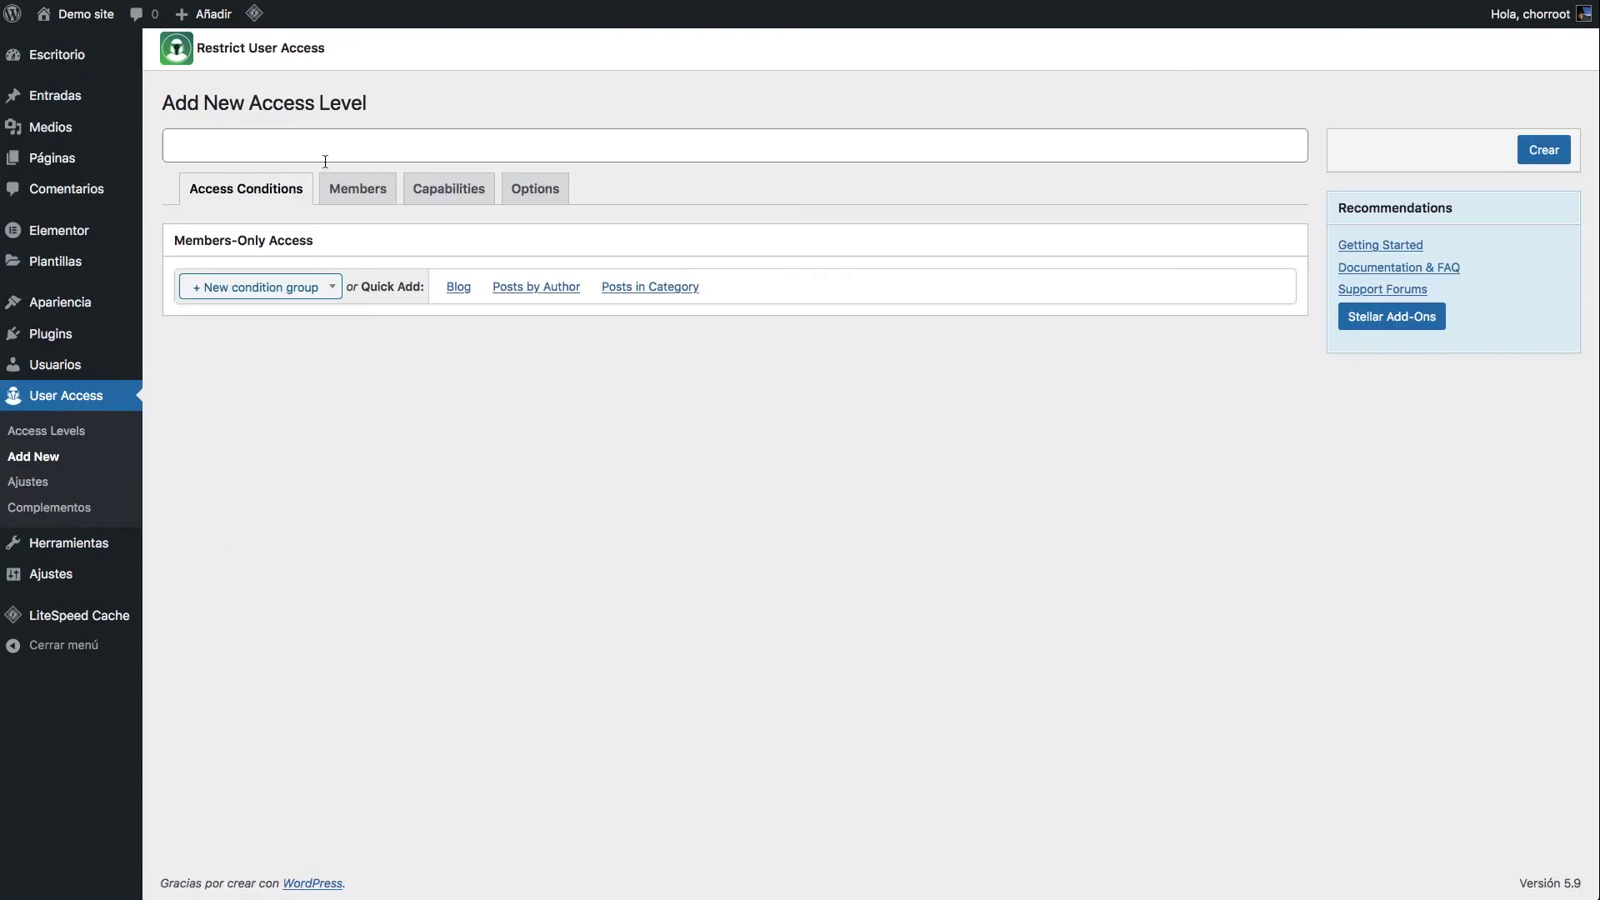
click(337, 142)
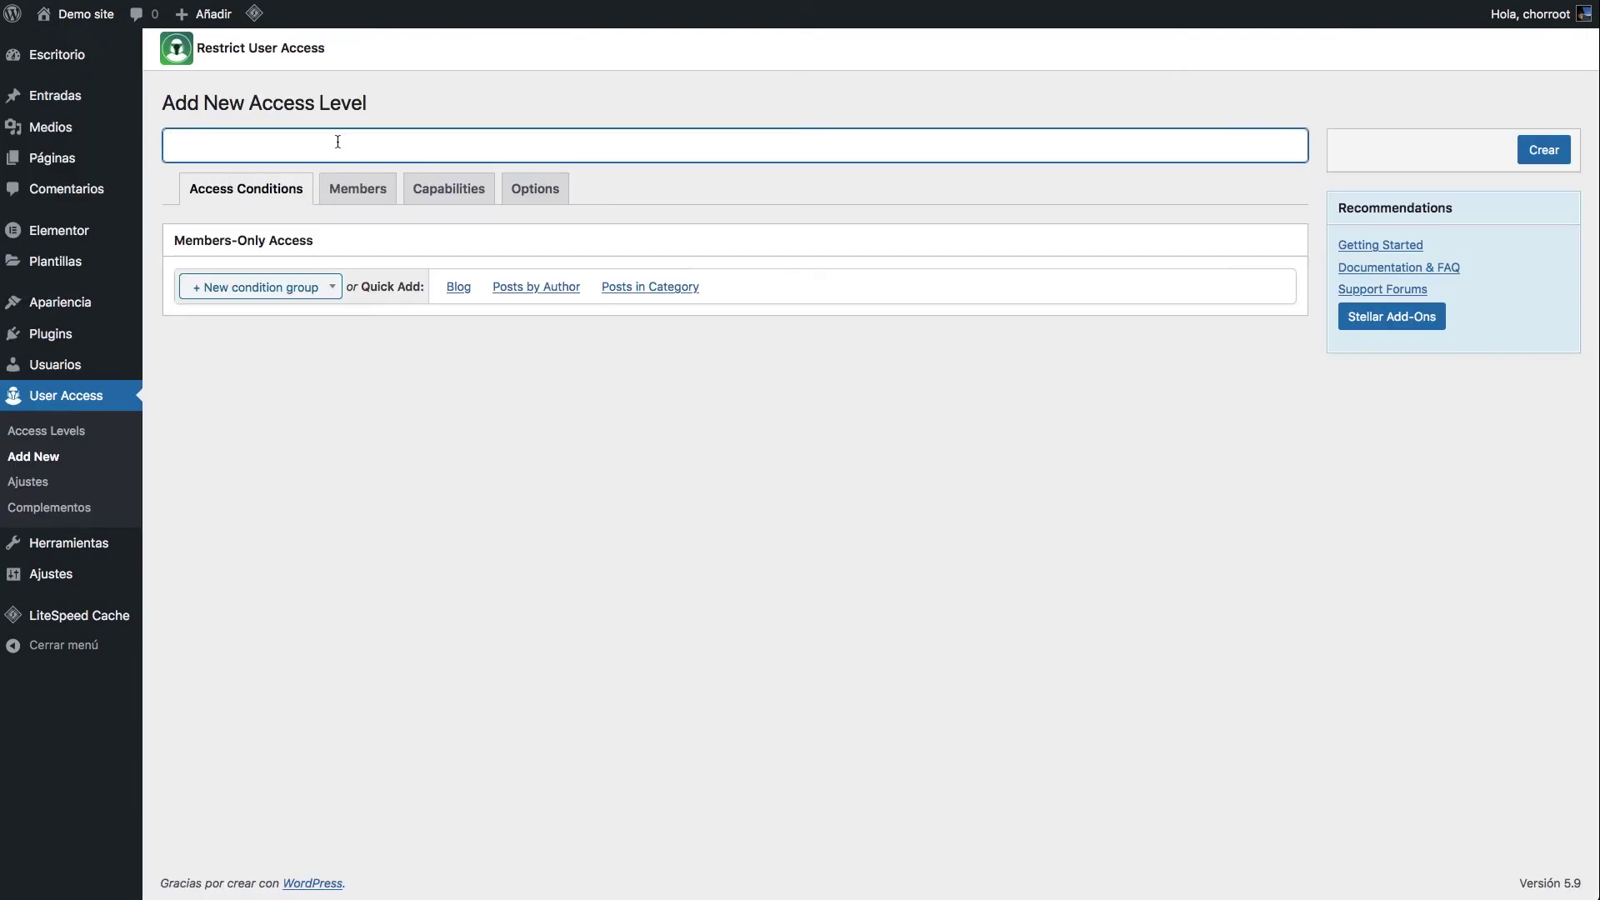
text(Membresía básica)
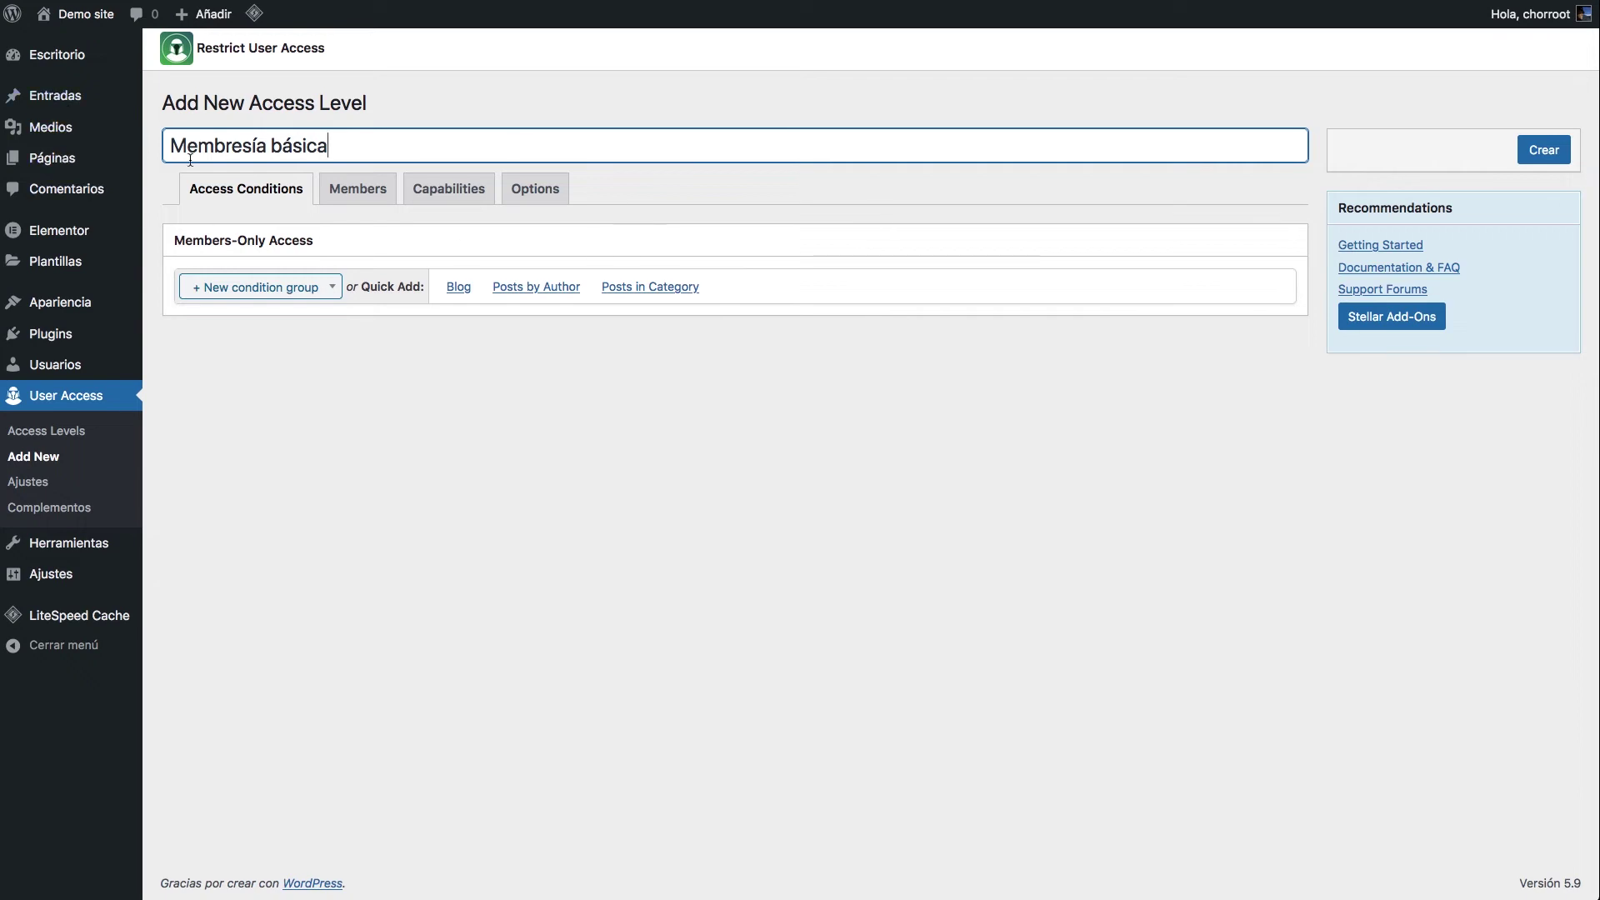
Step: Add a Páginas condition group to the access level, limited to the "Recursos Usuarios Registrados" page
click(279, 289)
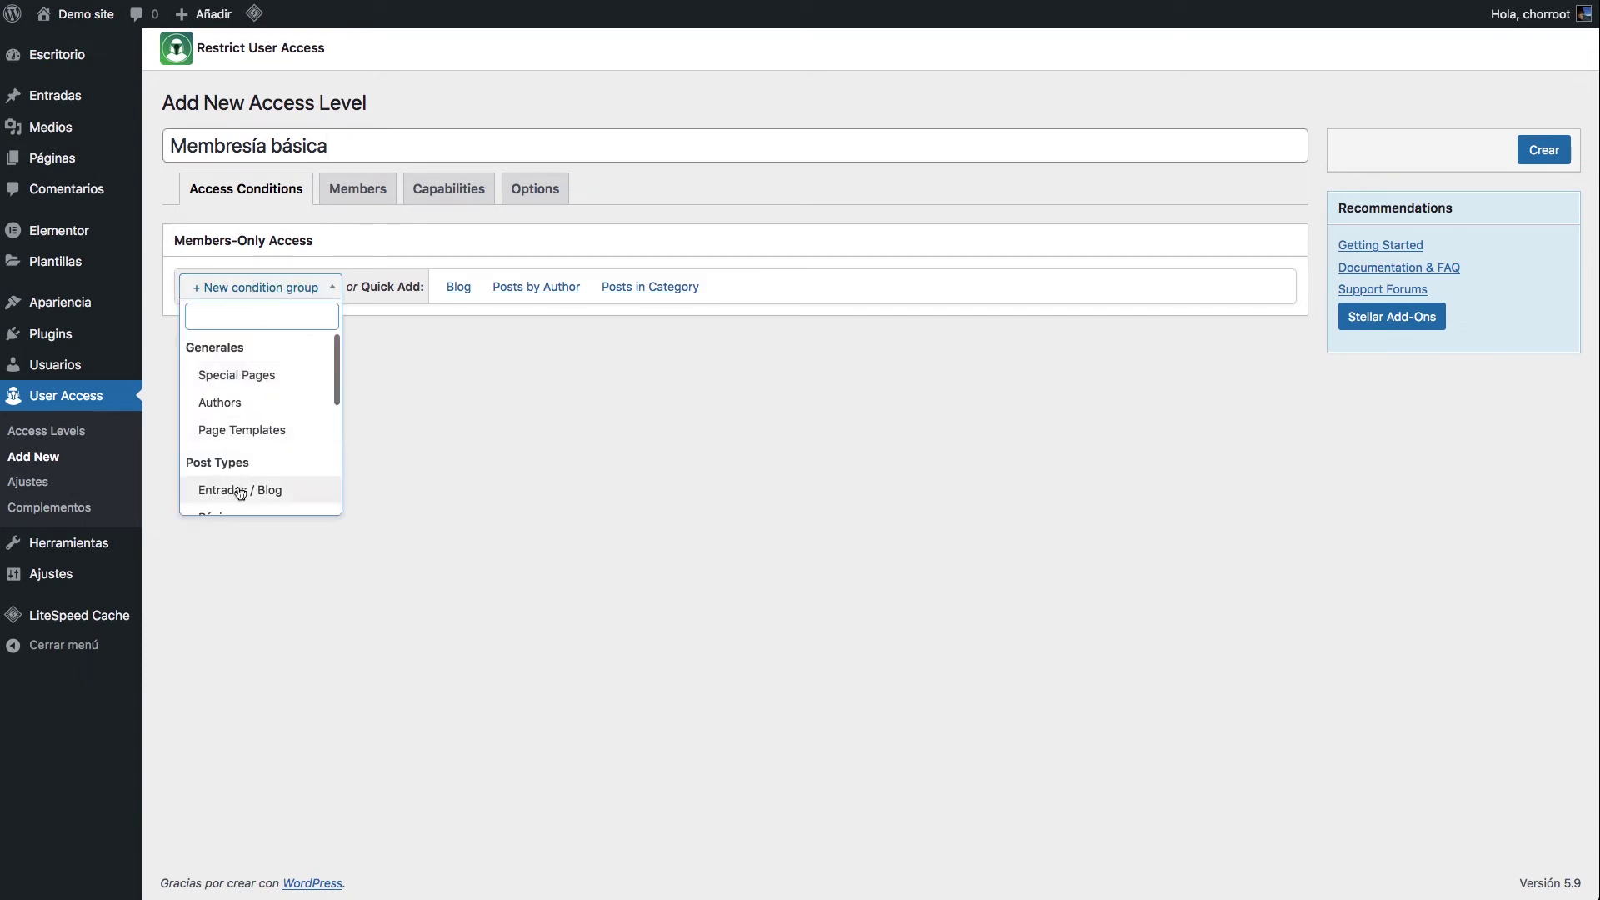
scroll(237, 491, down, 2)
click(218, 419)
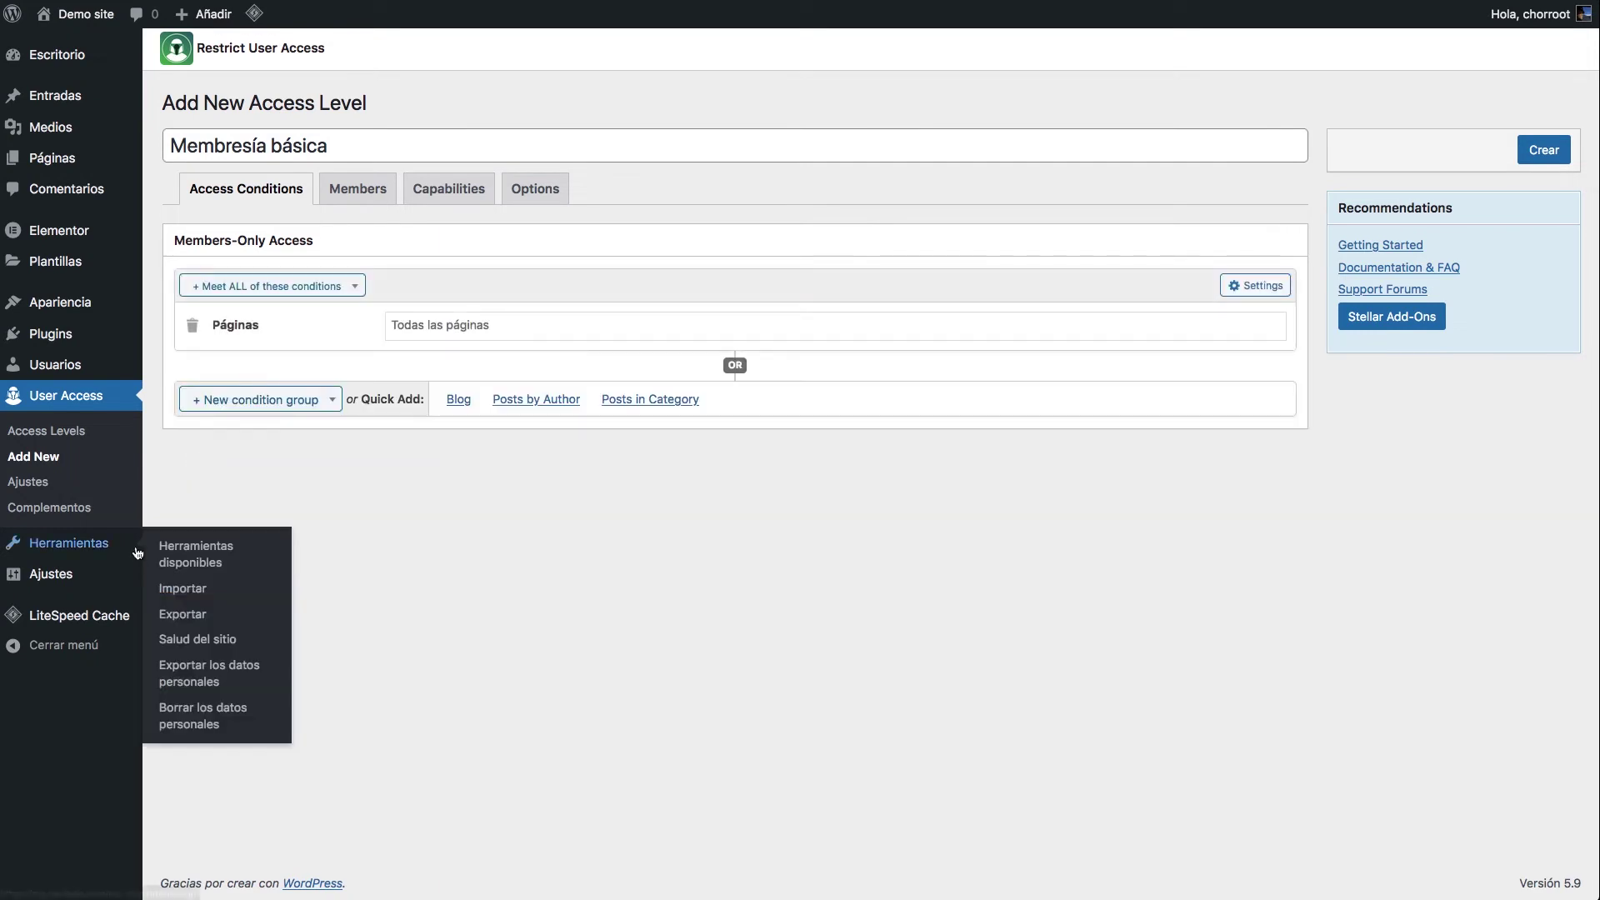
click(447, 329)
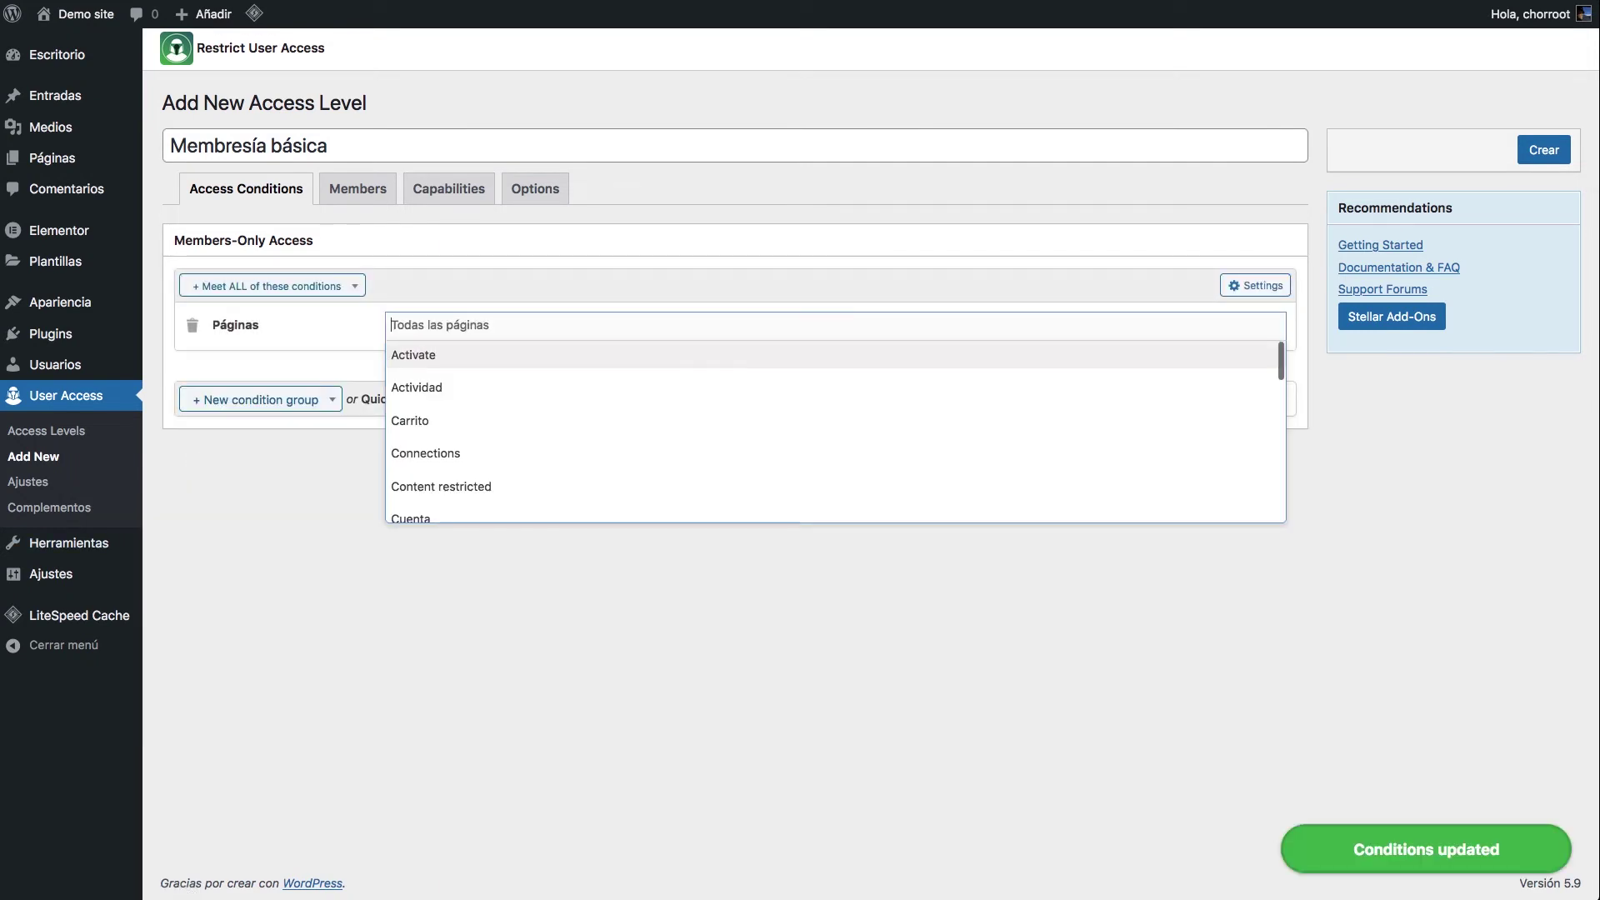
text(recursos)
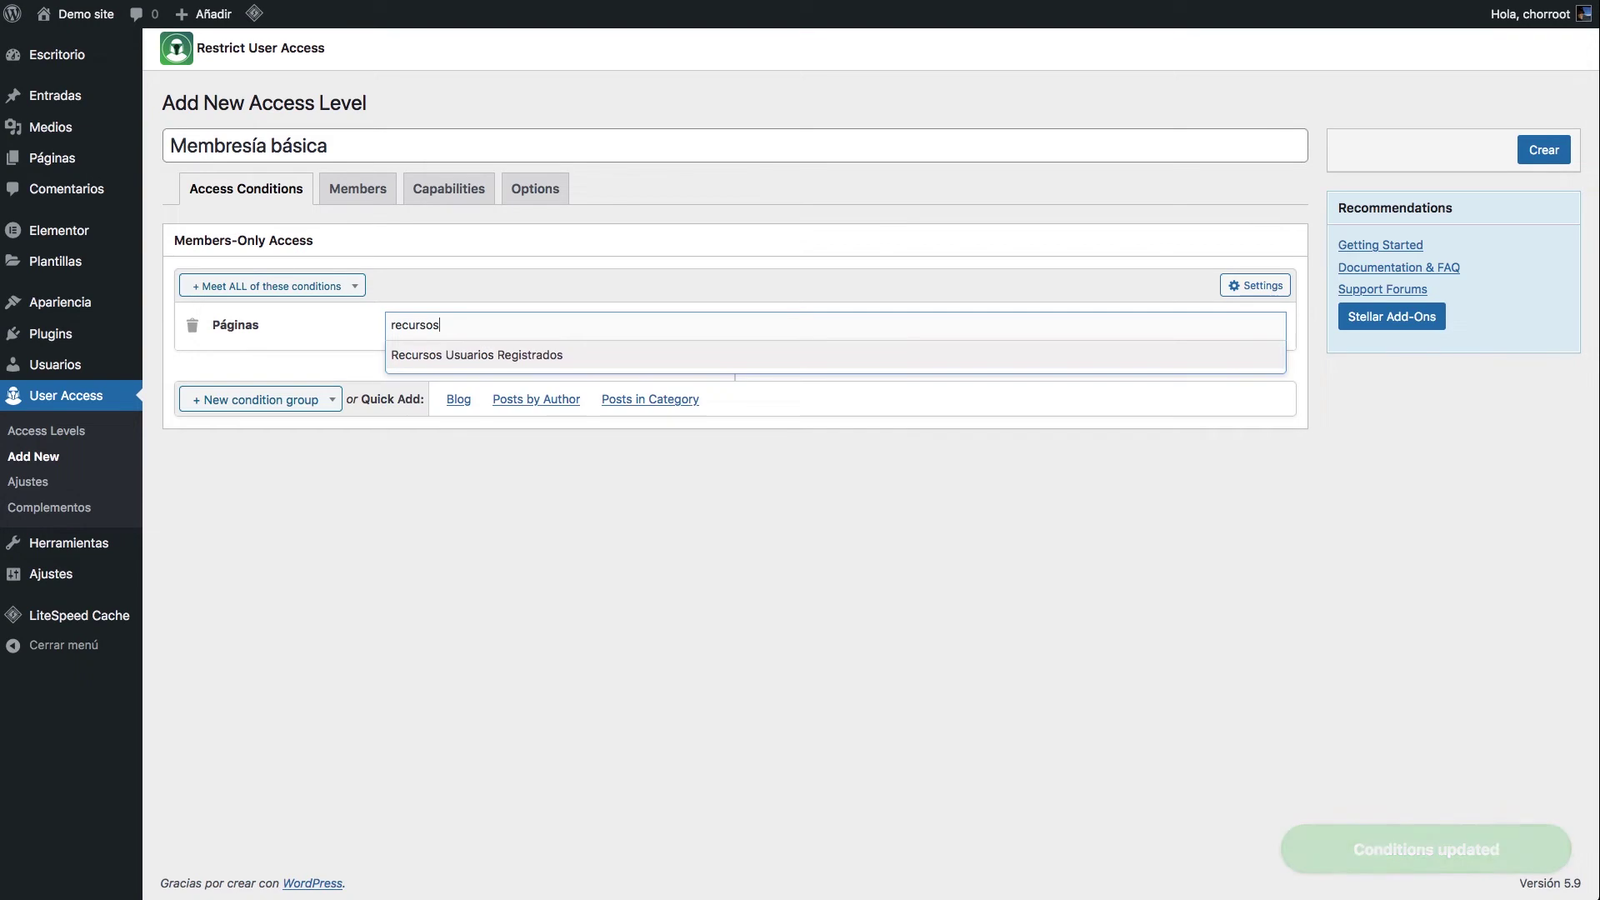
click(458, 357)
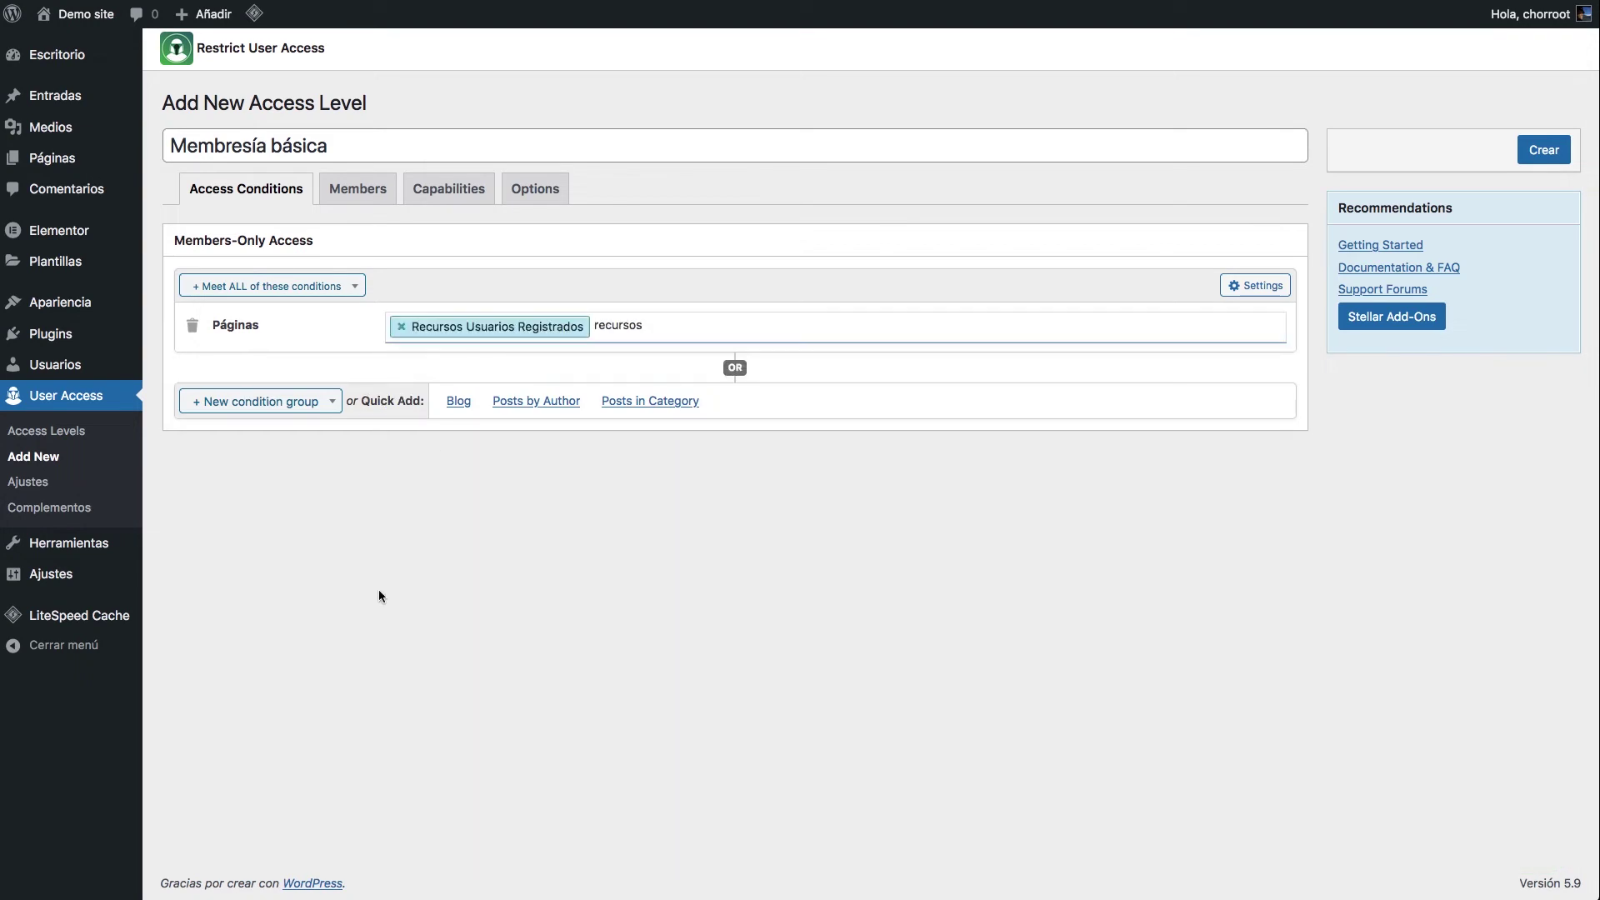
click(647, 326)
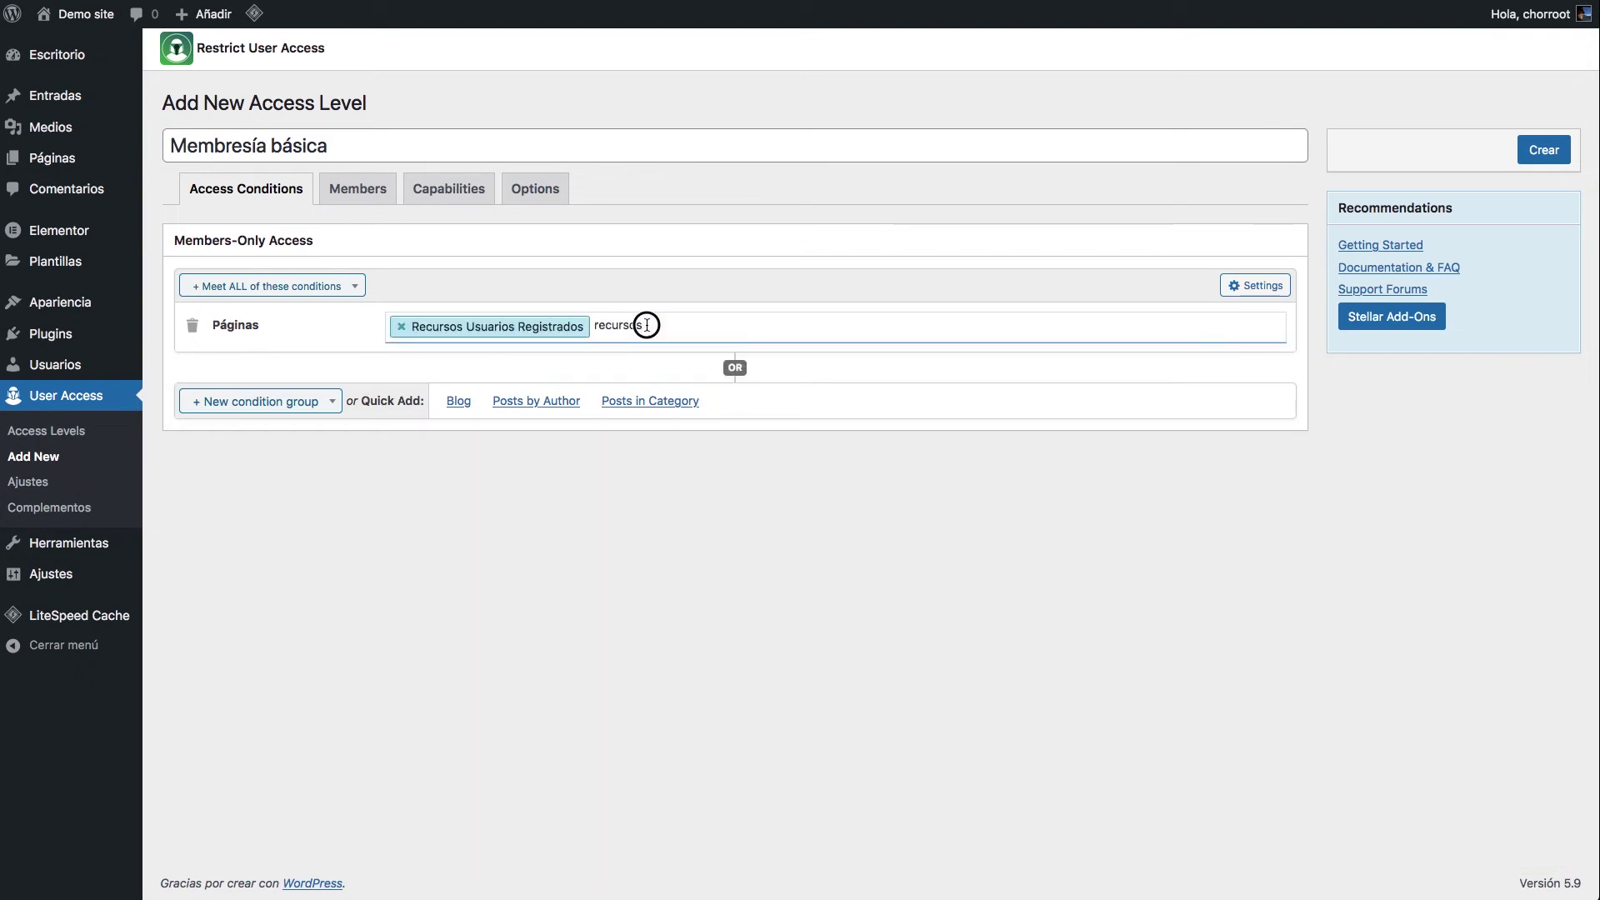
click(316, 339)
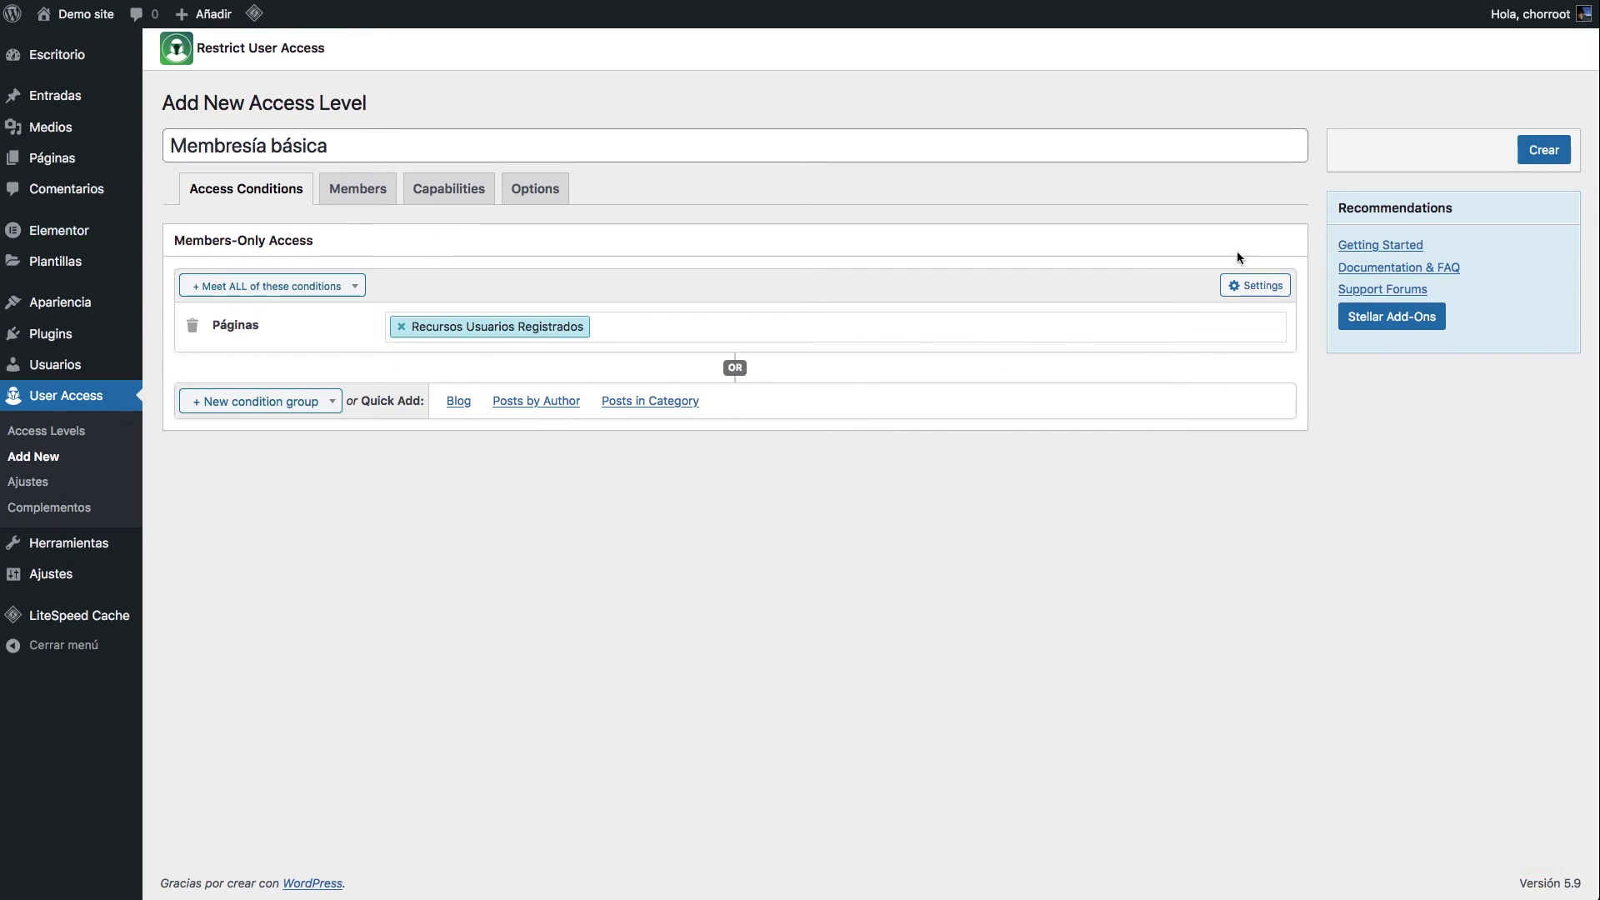
Step: Open the page condition group's settings and examine its additional condition types and Page Types choices
click(1262, 289)
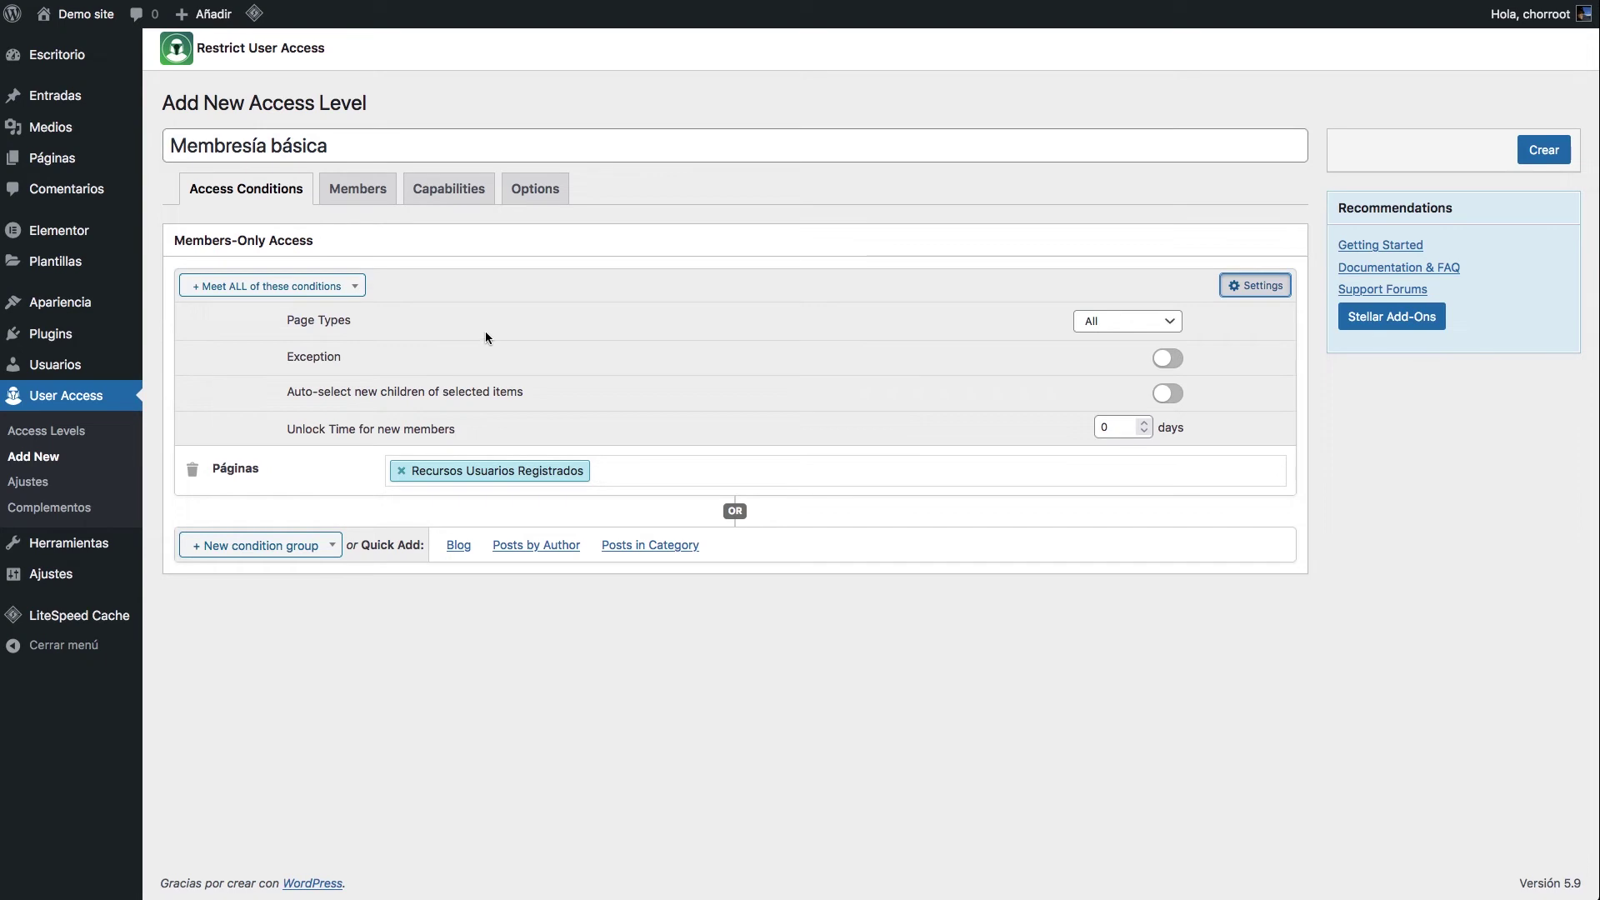
click(330, 290)
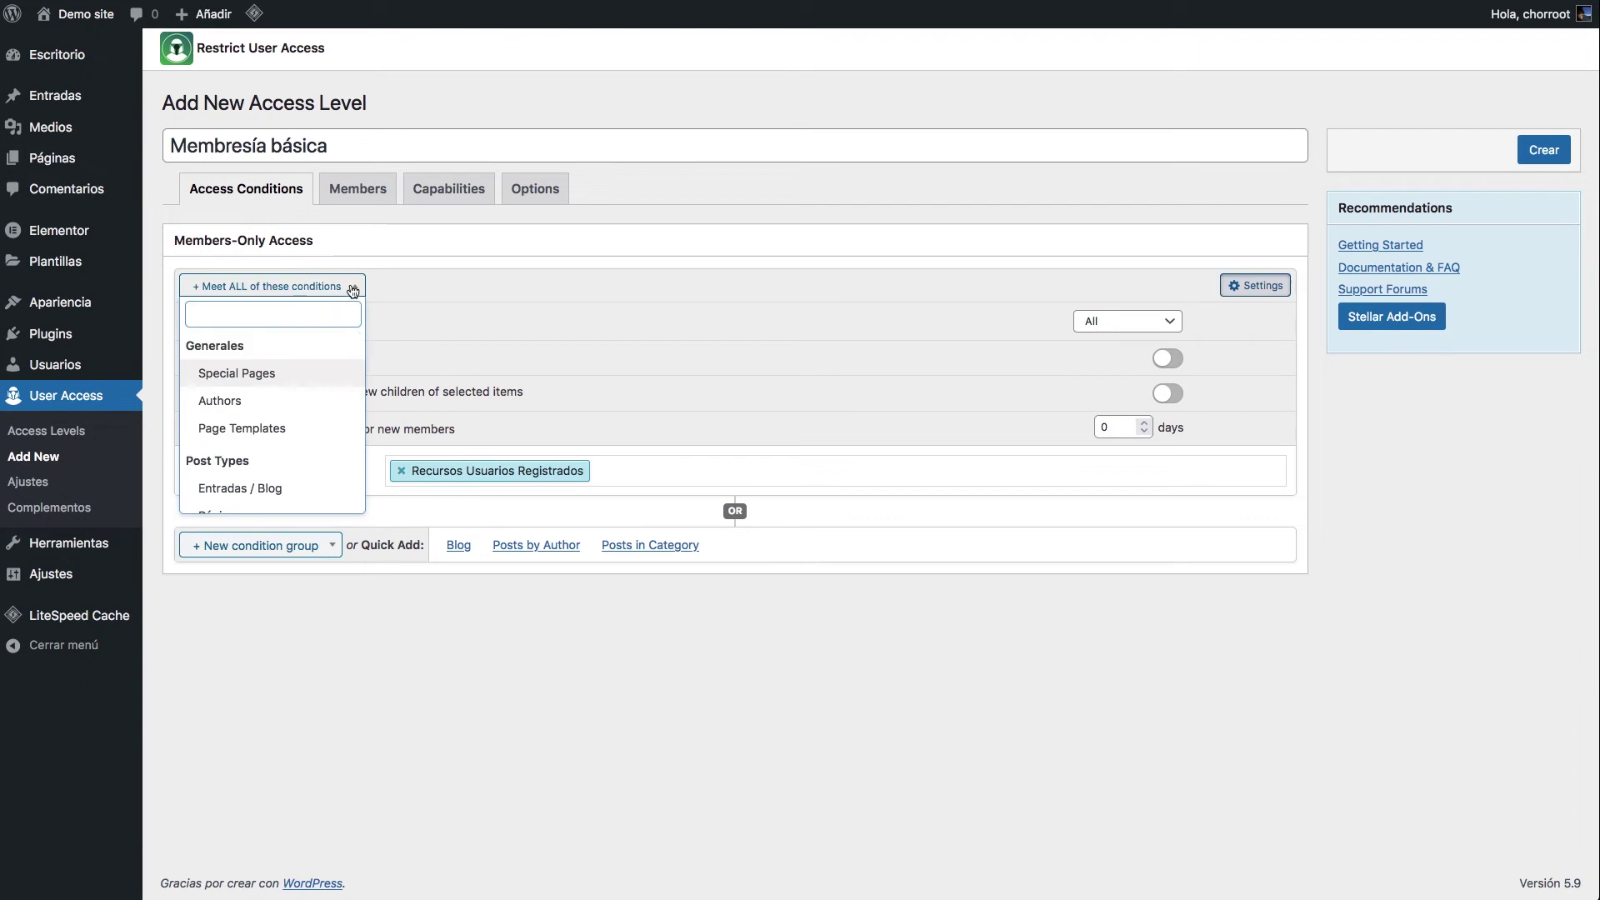
click(350, 289)
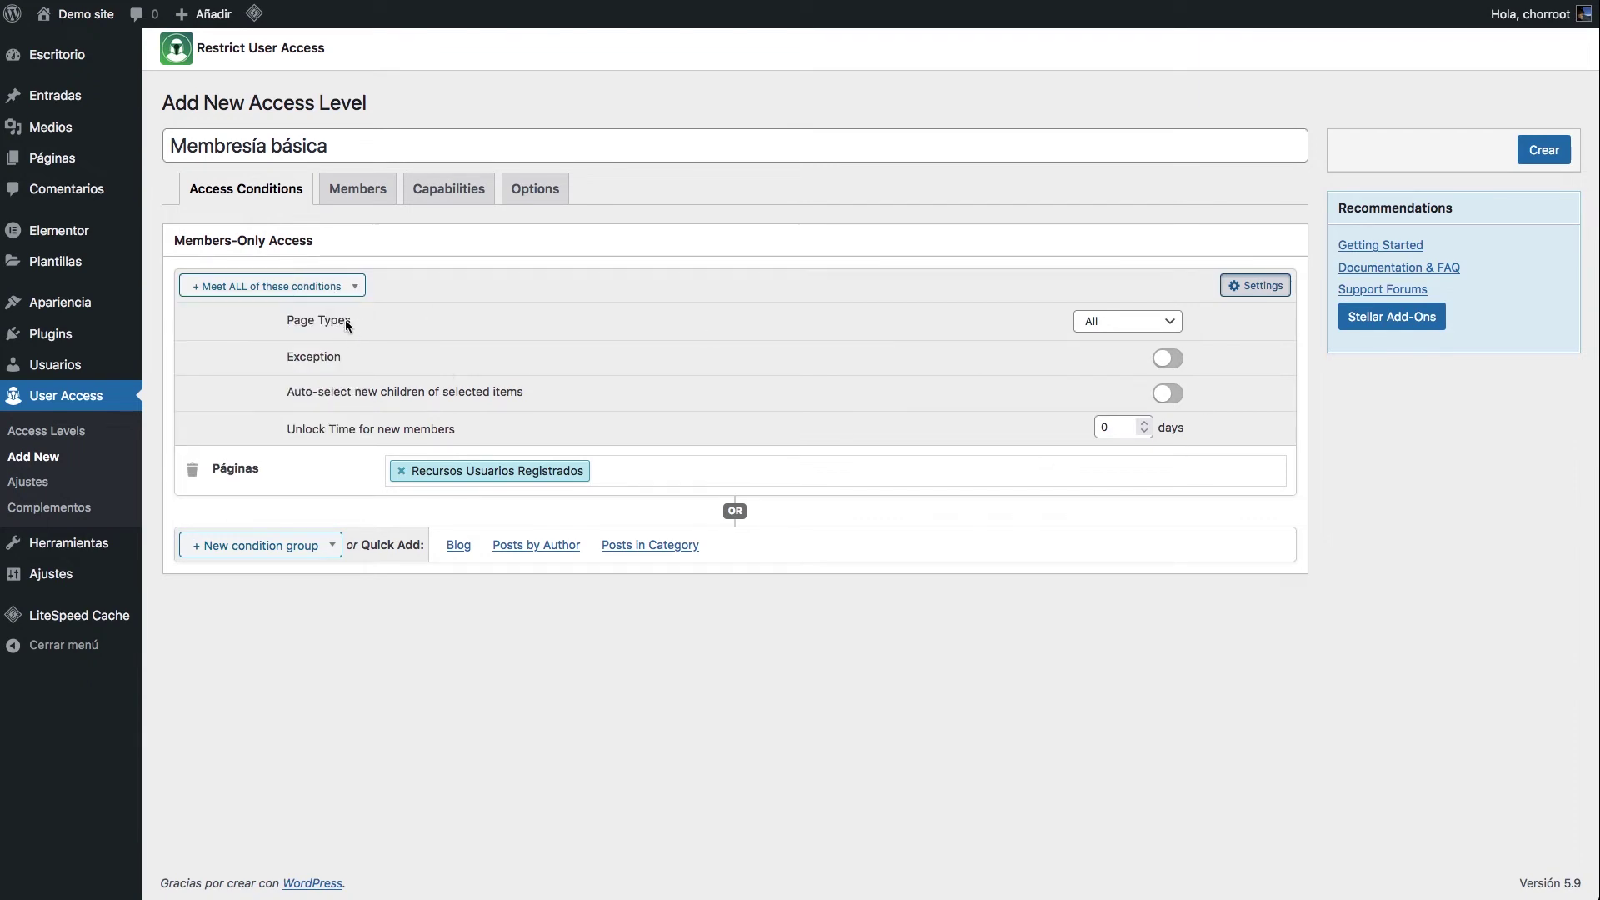
click(1119, 321)
click(1119, 321)
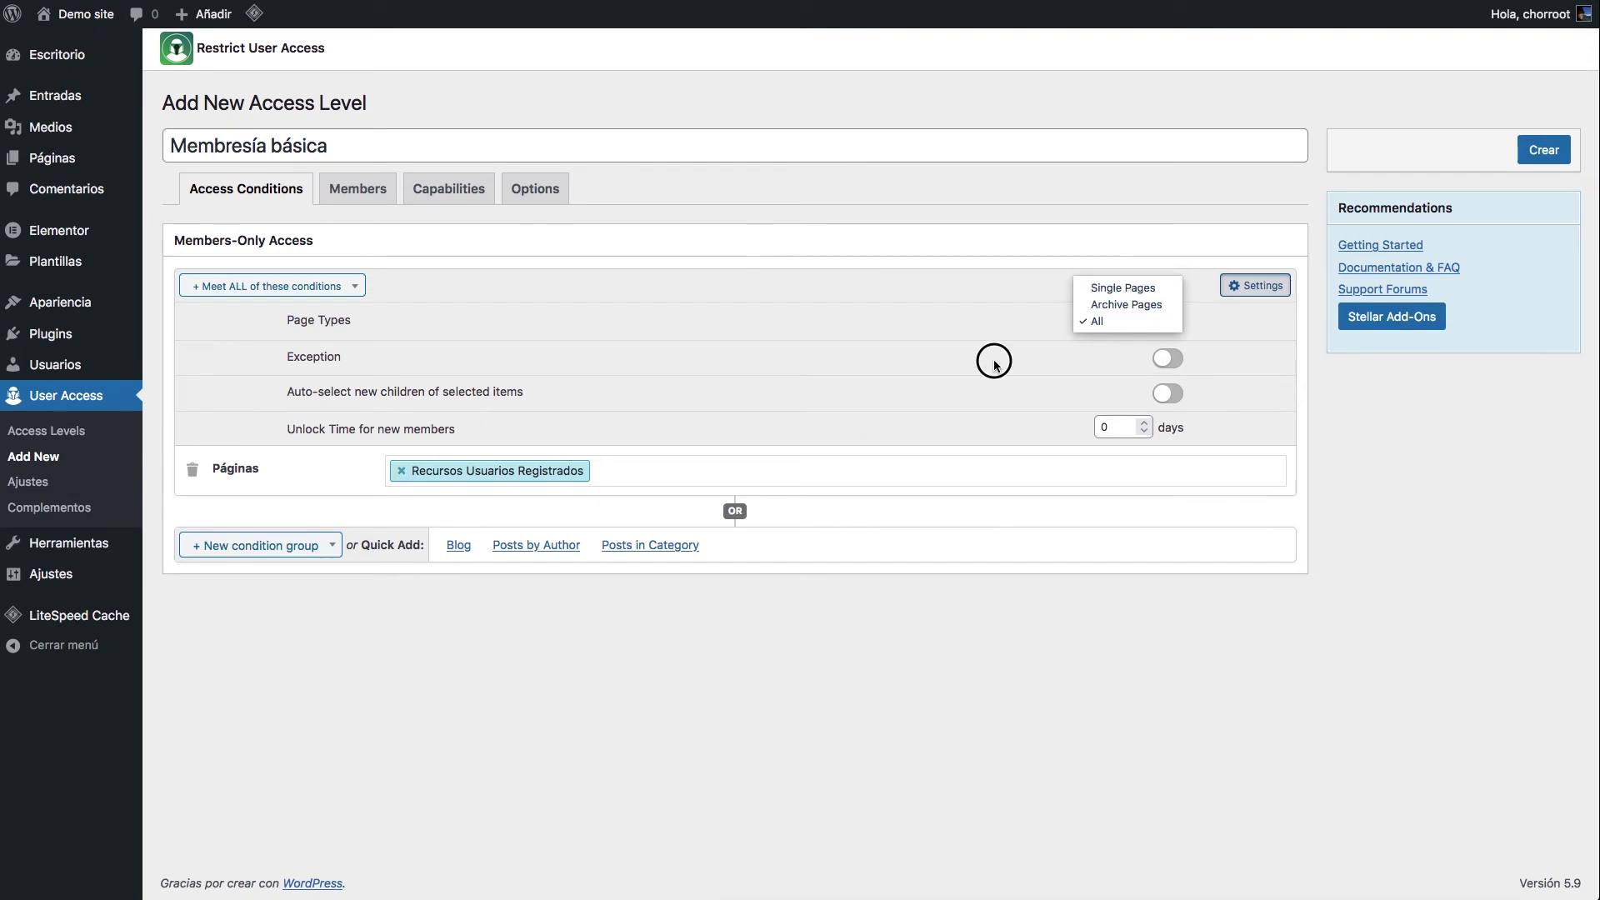
click(988, 317)
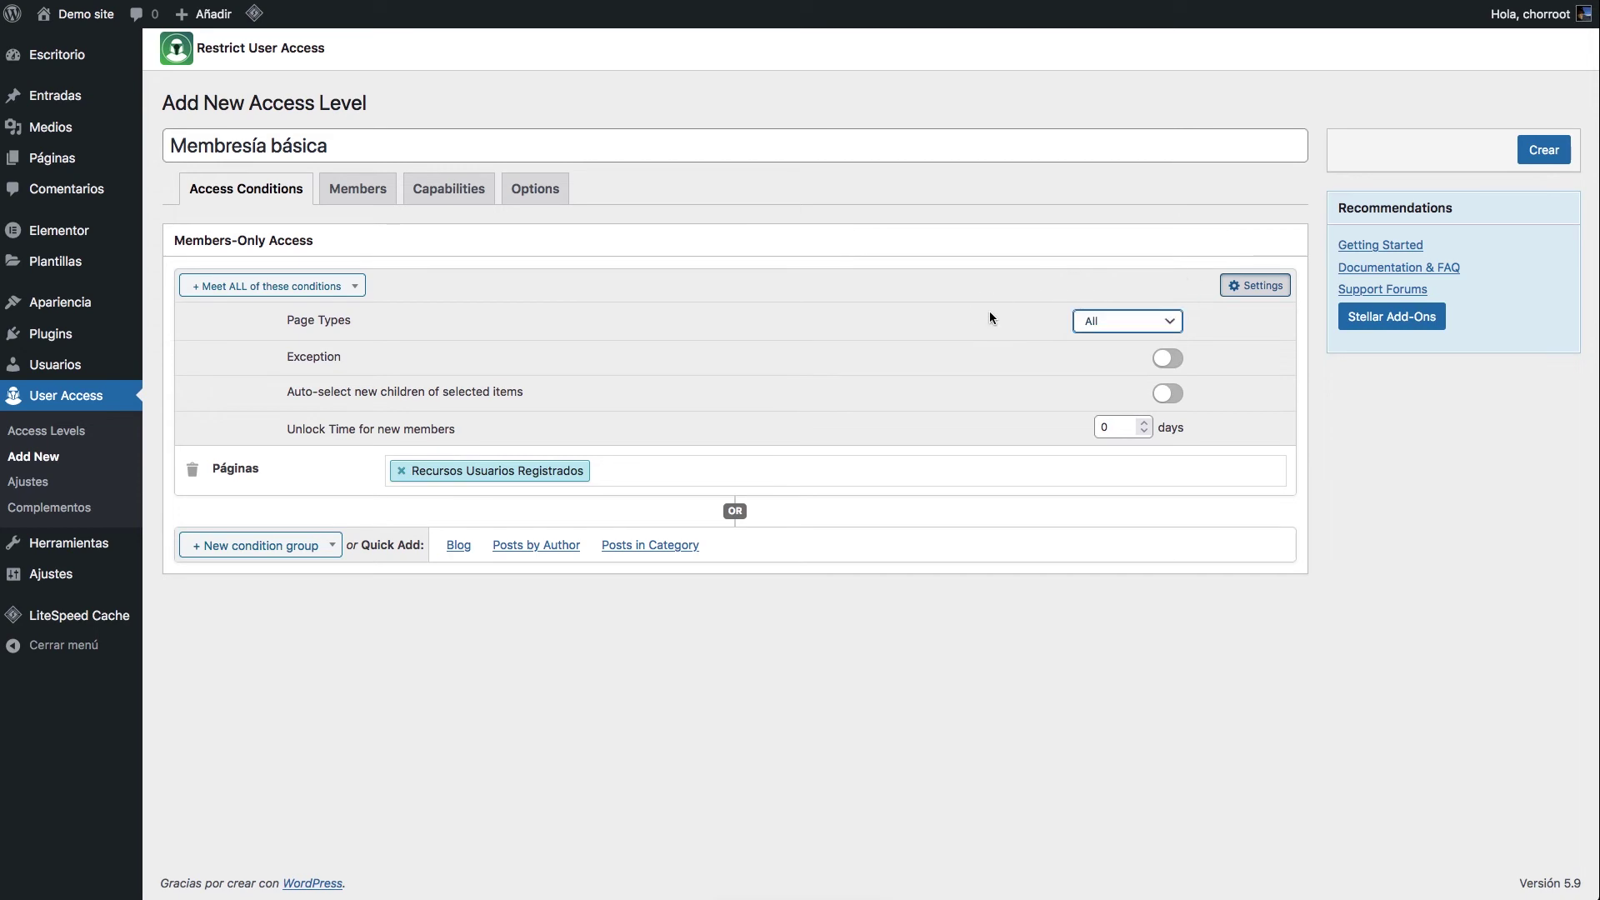
Step: Try the Exception and auto-select new children options on the page condition group, and switch both off again
click(1164, 363)
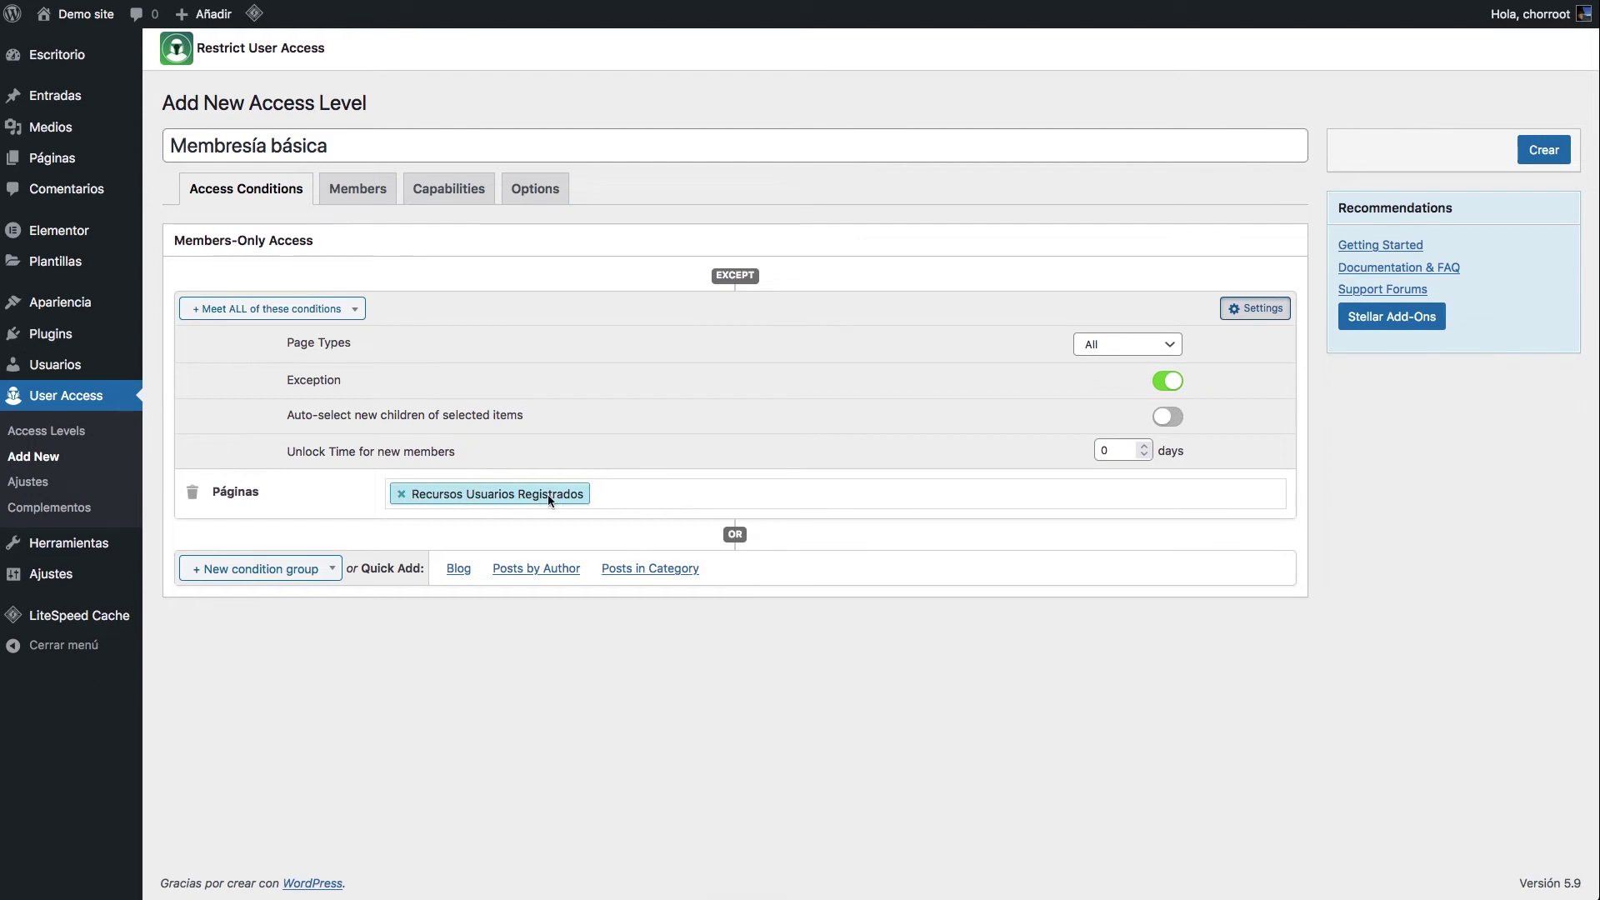
click(1174, 419)
click(1174, 382)
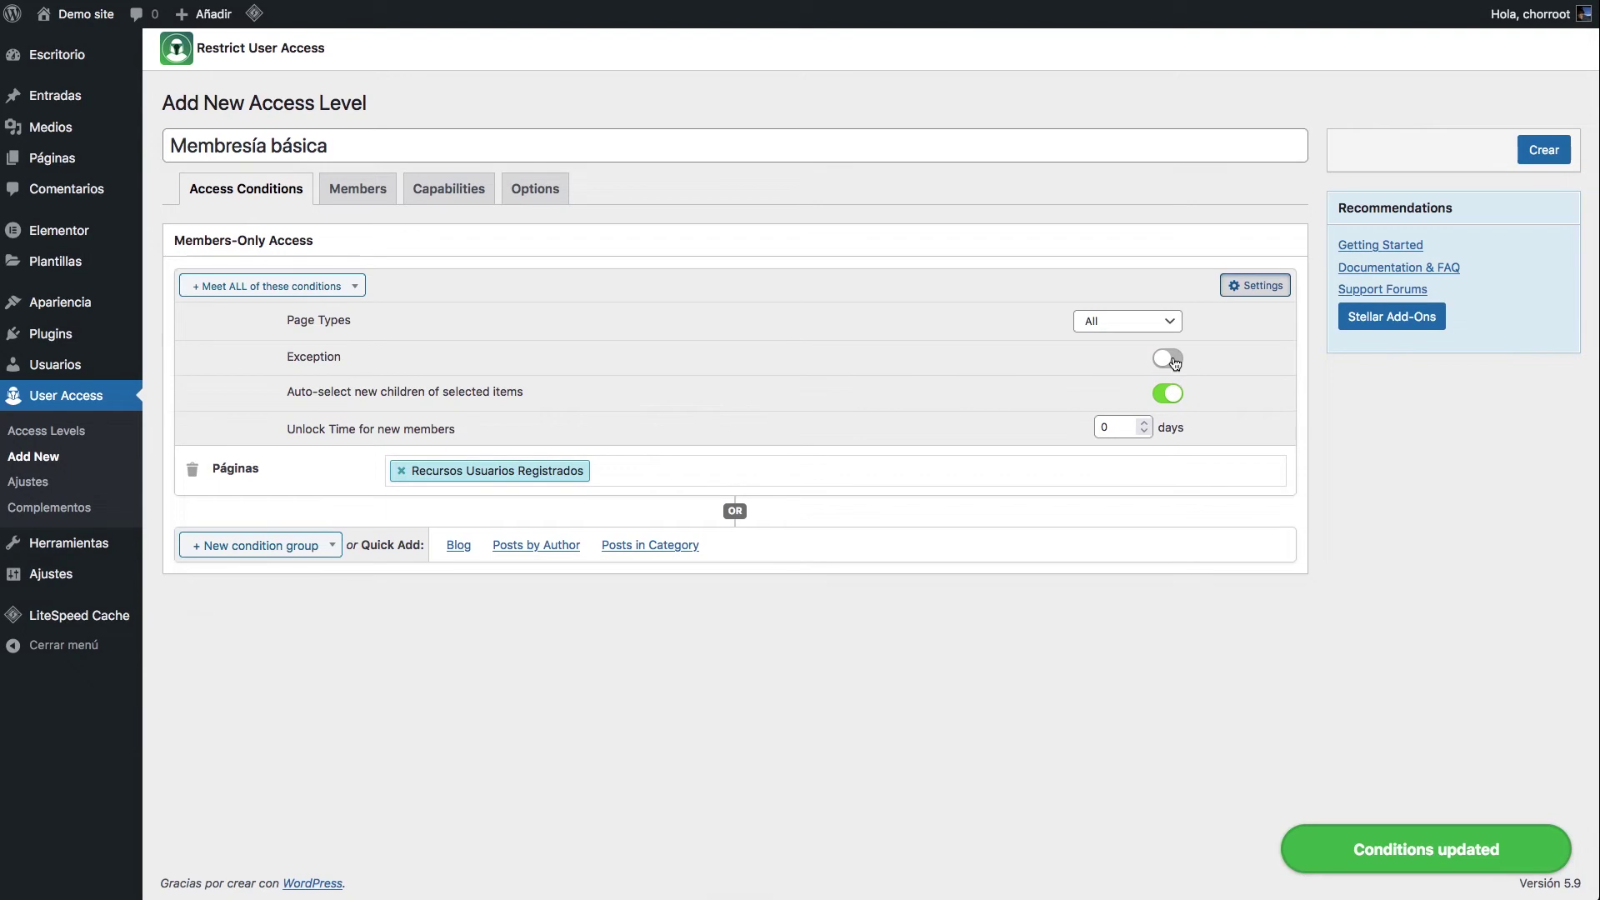
click(1174, 361)
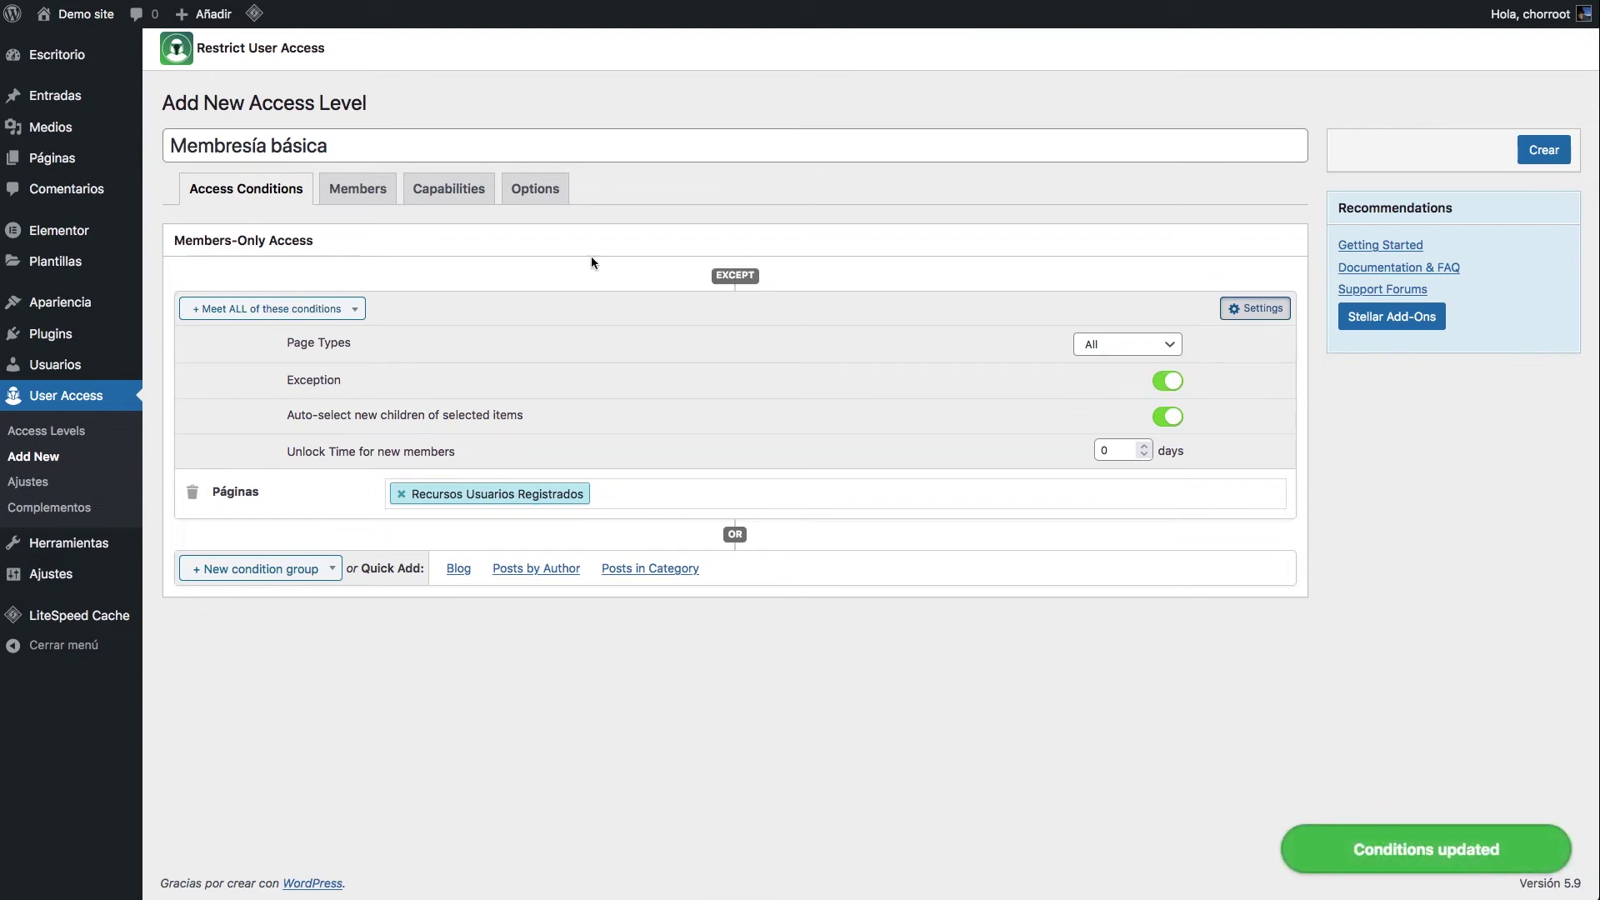
click(718, 272)
click(1158, 385)
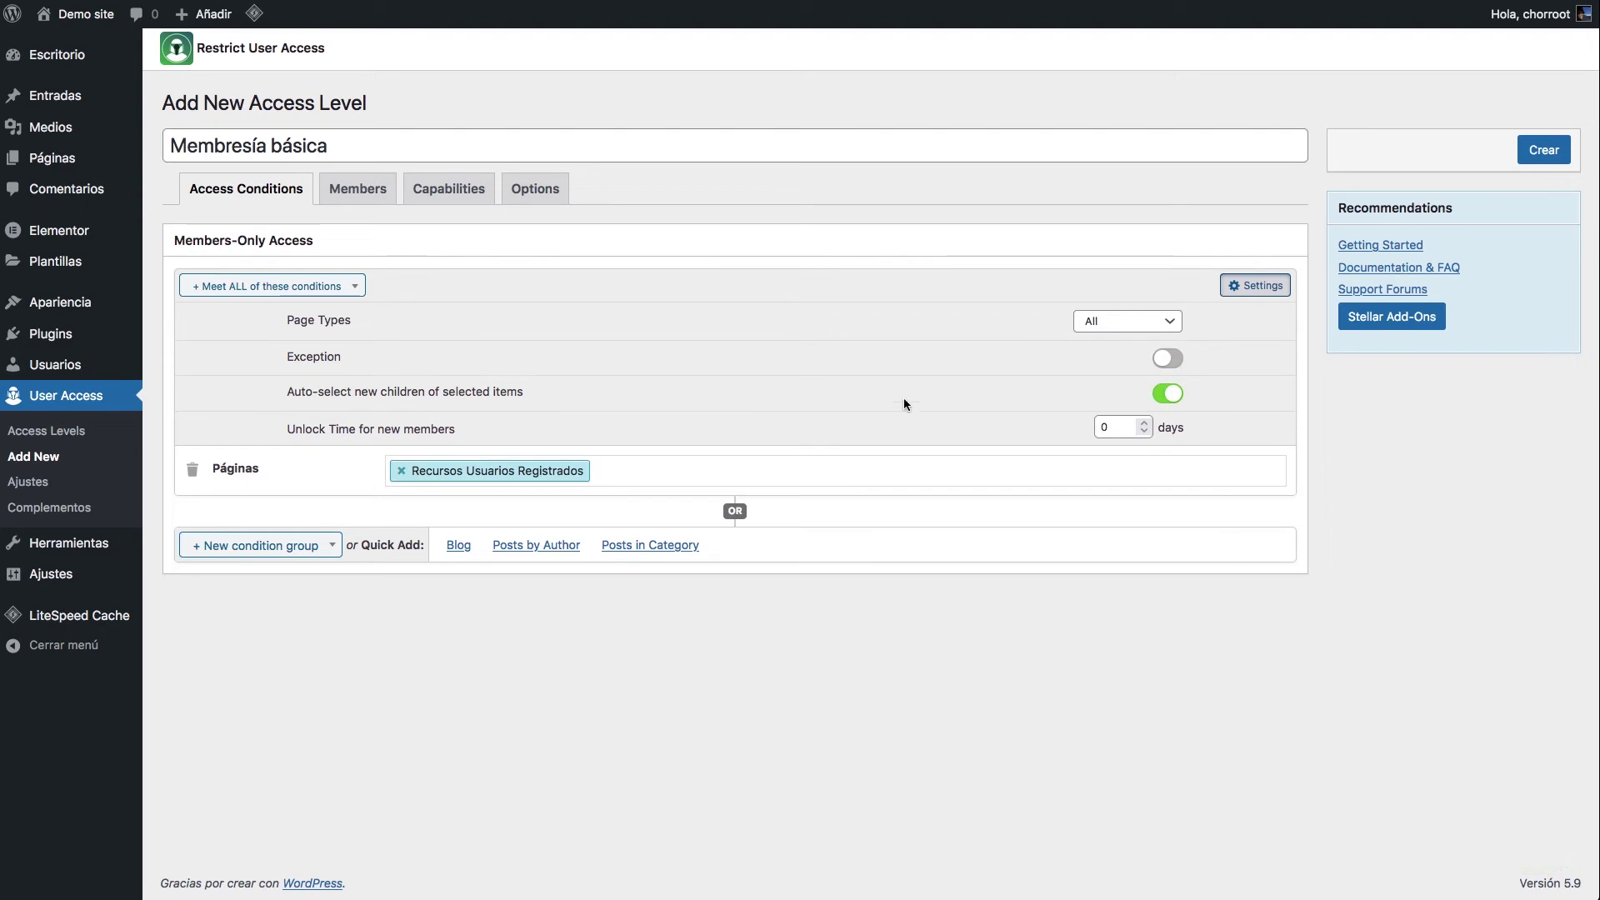
click(1178, 394)
Step: Set the page condition group's unlock time for new members to 7 days
click(1116, 427)
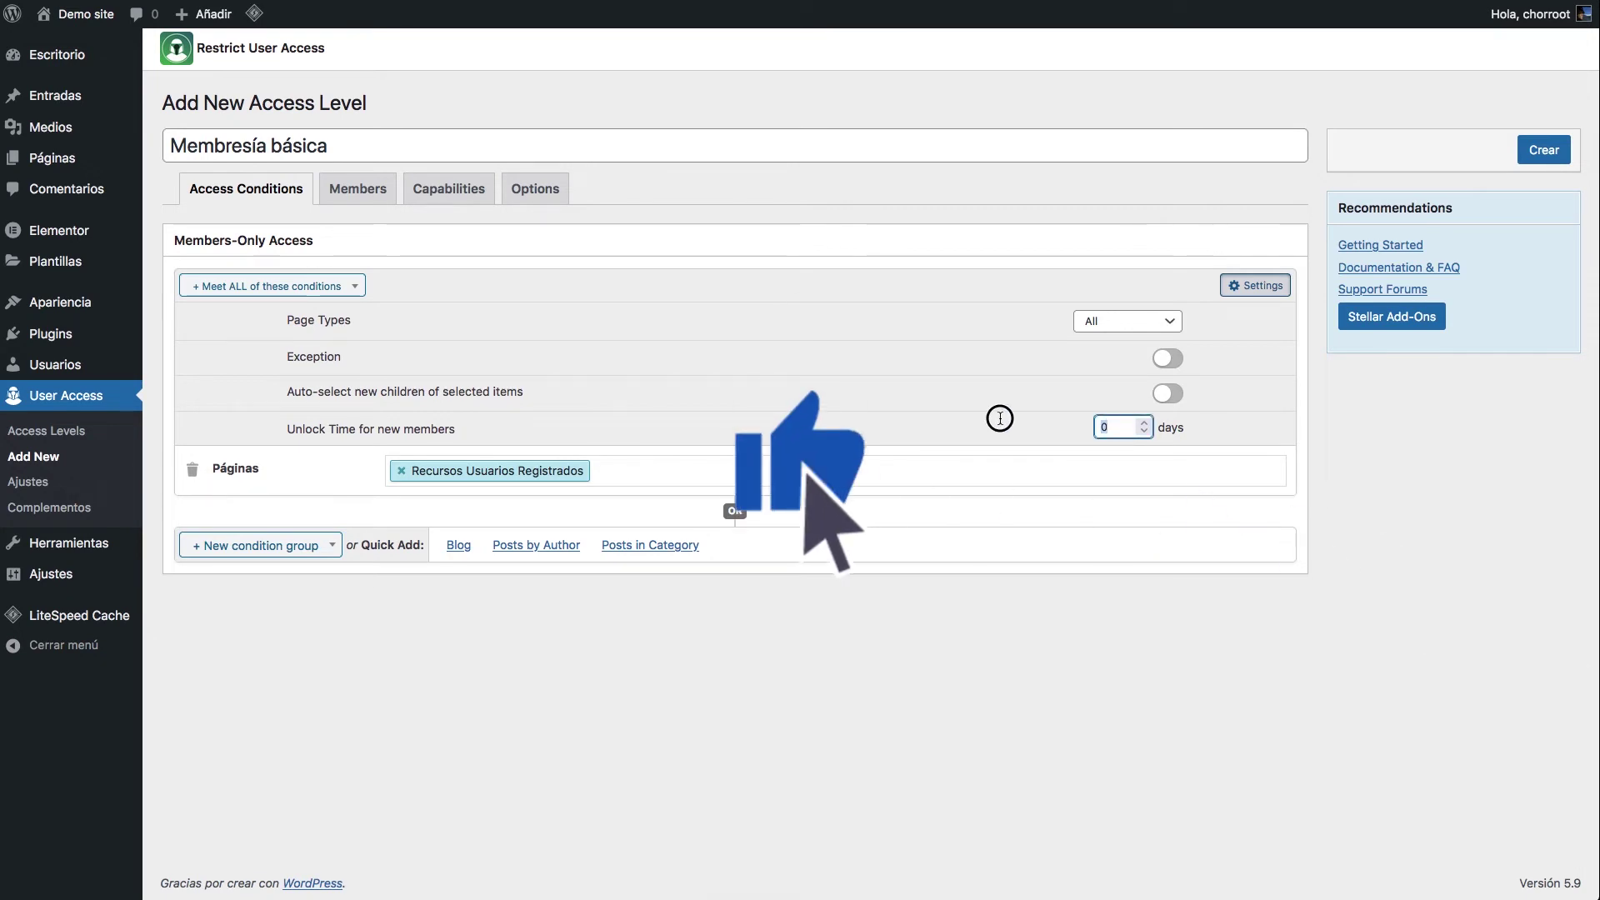
text(7)
click(1348, 435)
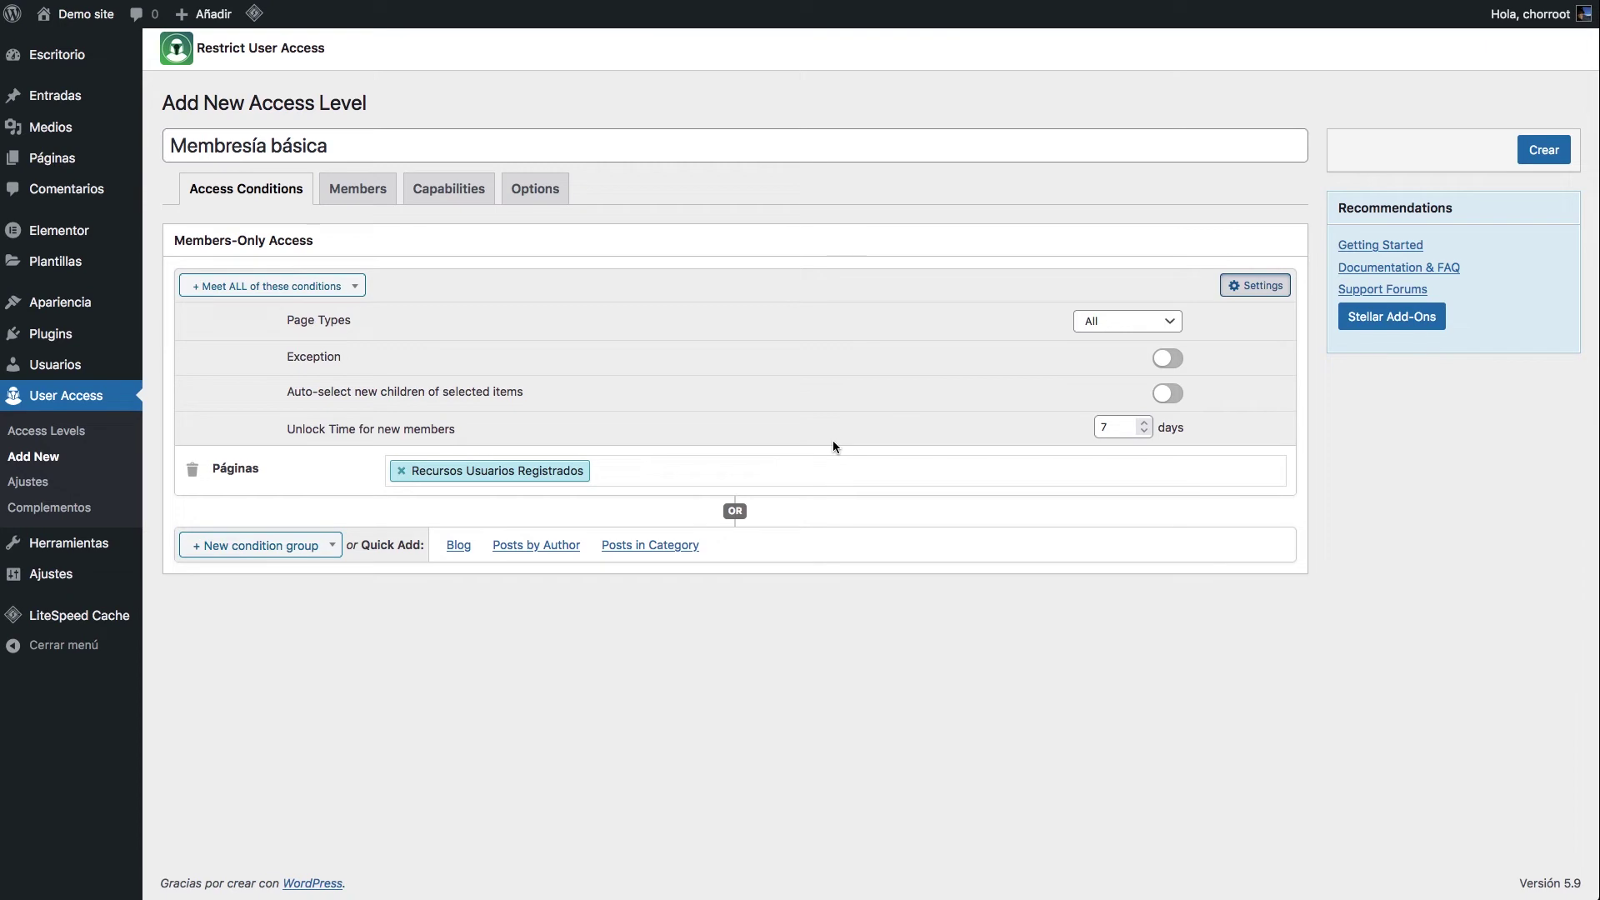
Step: Reset the page condition group's unlock time for new members to 0 days
double_click(1131, 426)
text(0)
click(1402, 428)
Step: Add a second condition group for Categorías, limited to the Premium category
click(313, 555)
scroll(250, 692, down, 3)
scroll(278, 715, down, 3)
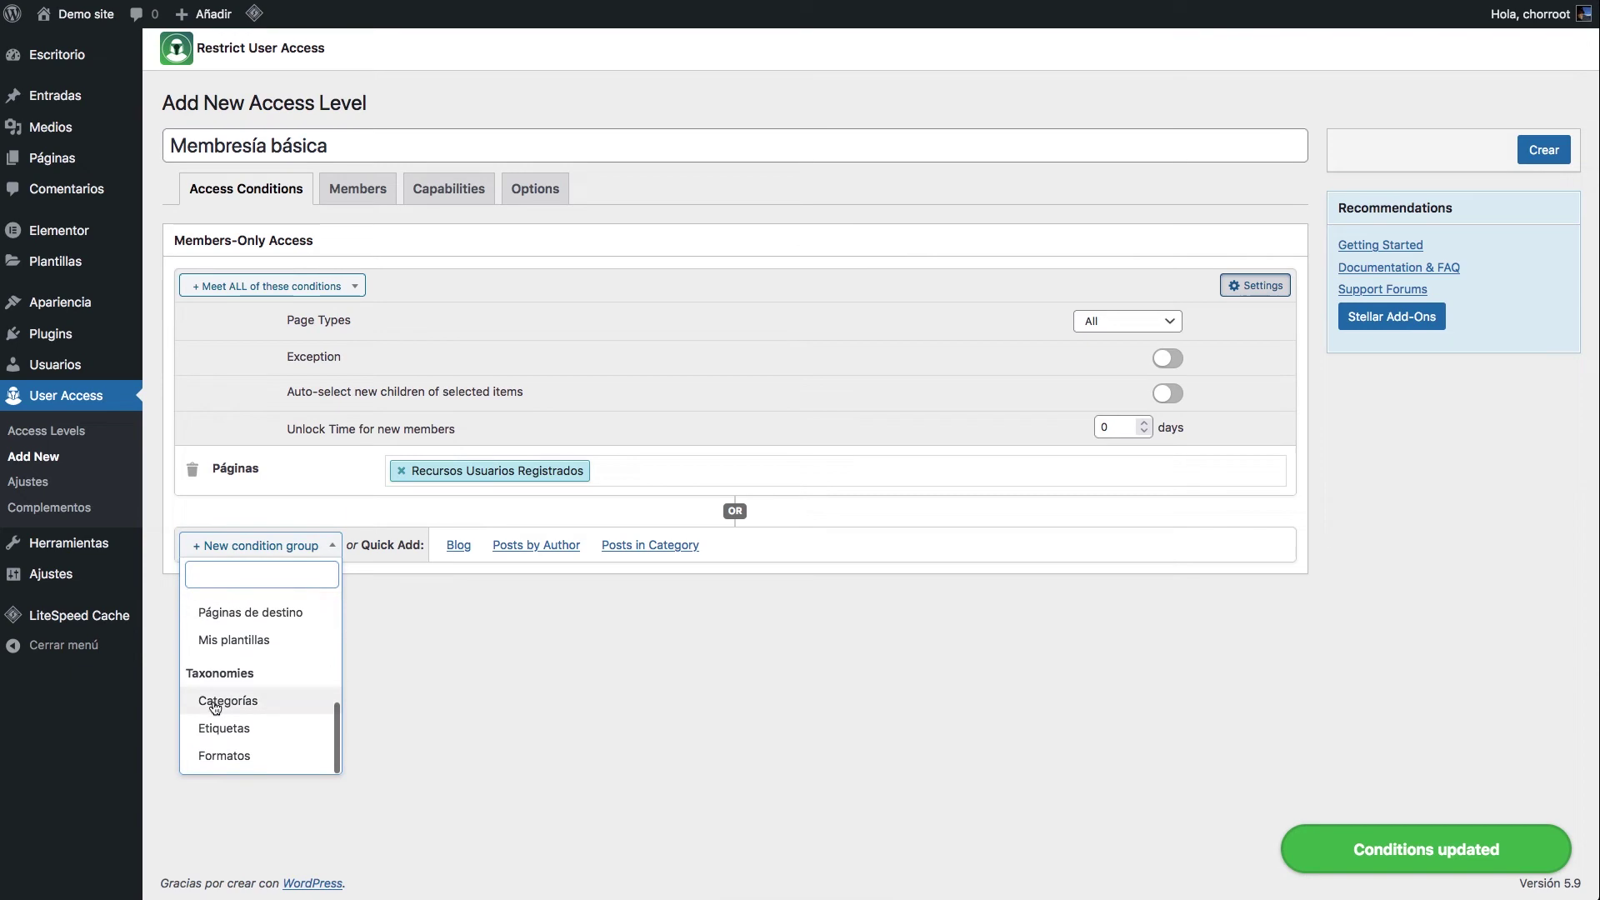
click(213, 702)
click(427, 584)
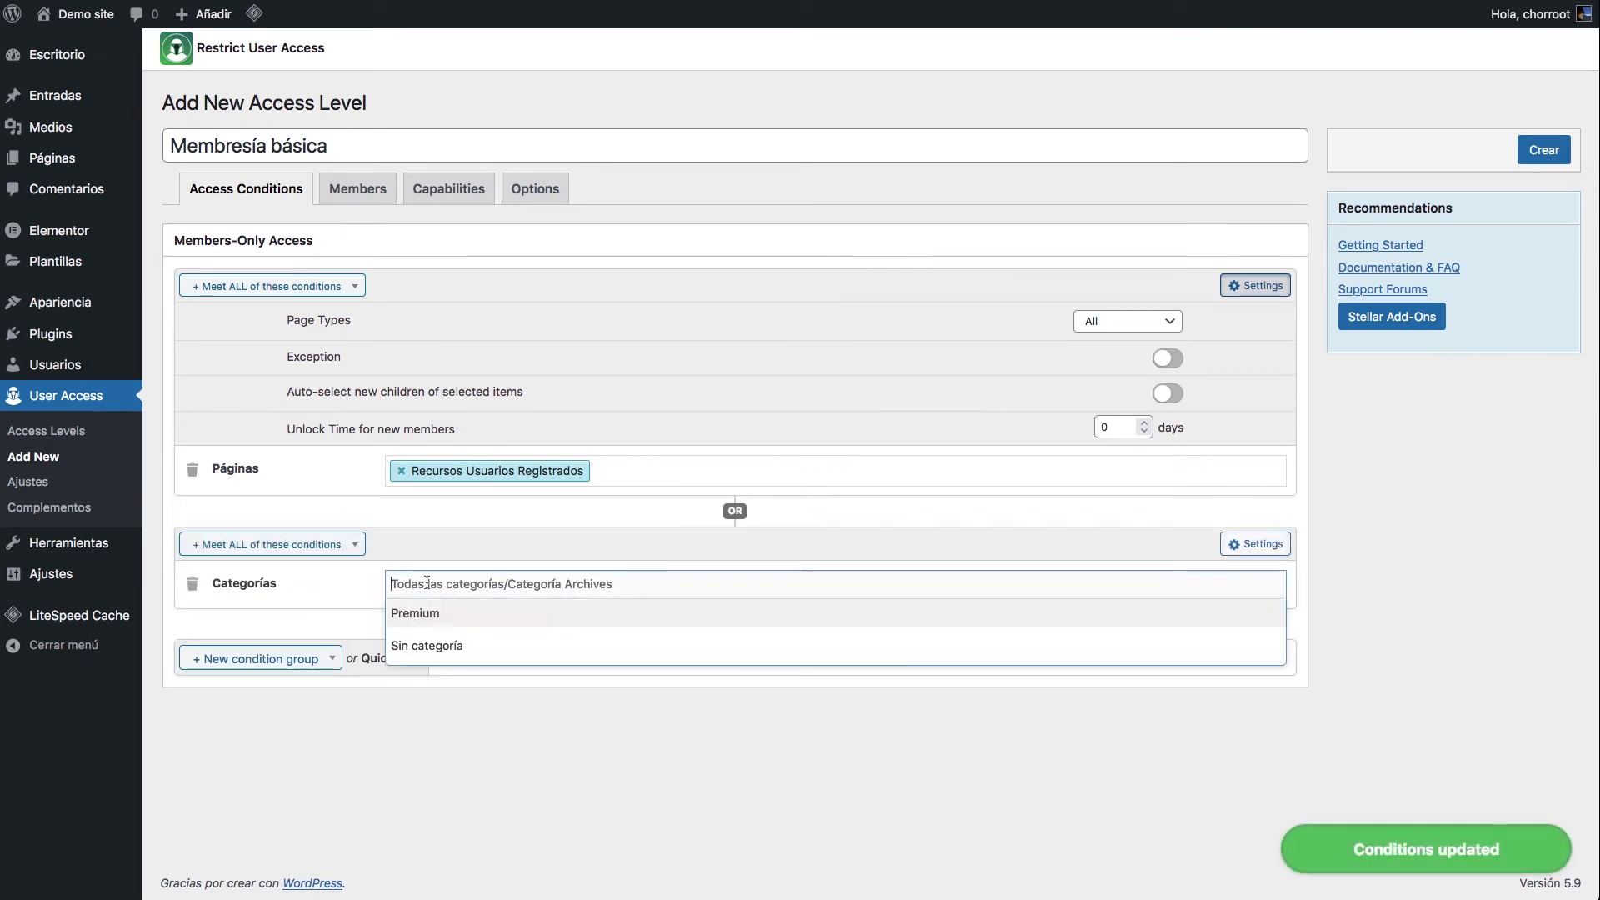
click(455, 616)
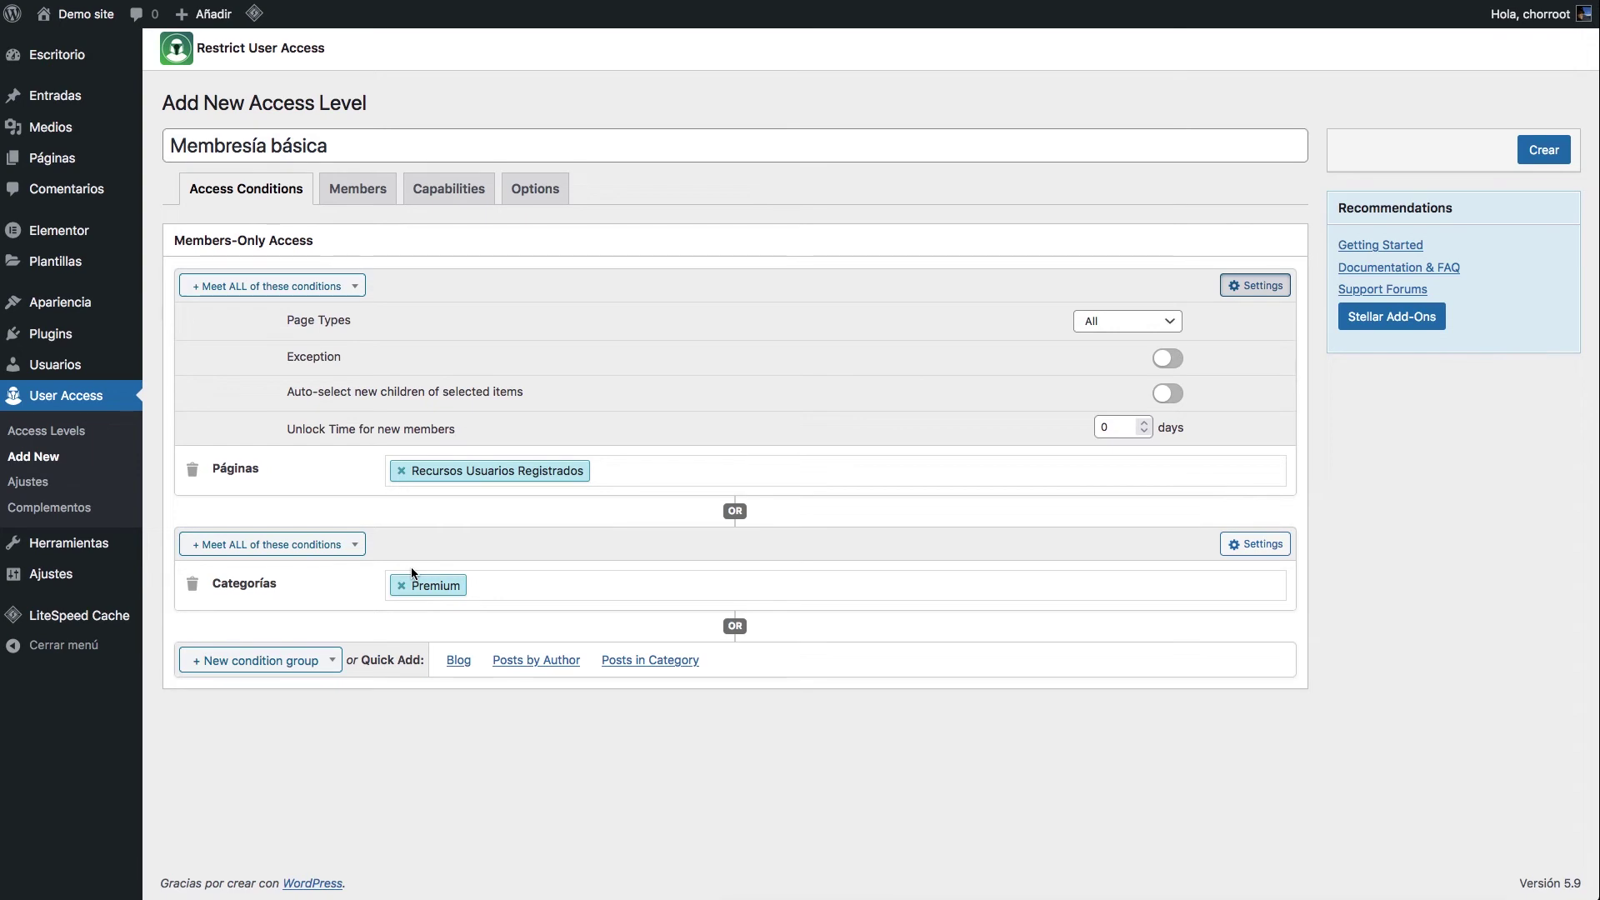
Step: Examine the access level's member settings, including the automation triggers and the user search
click(351, 182)
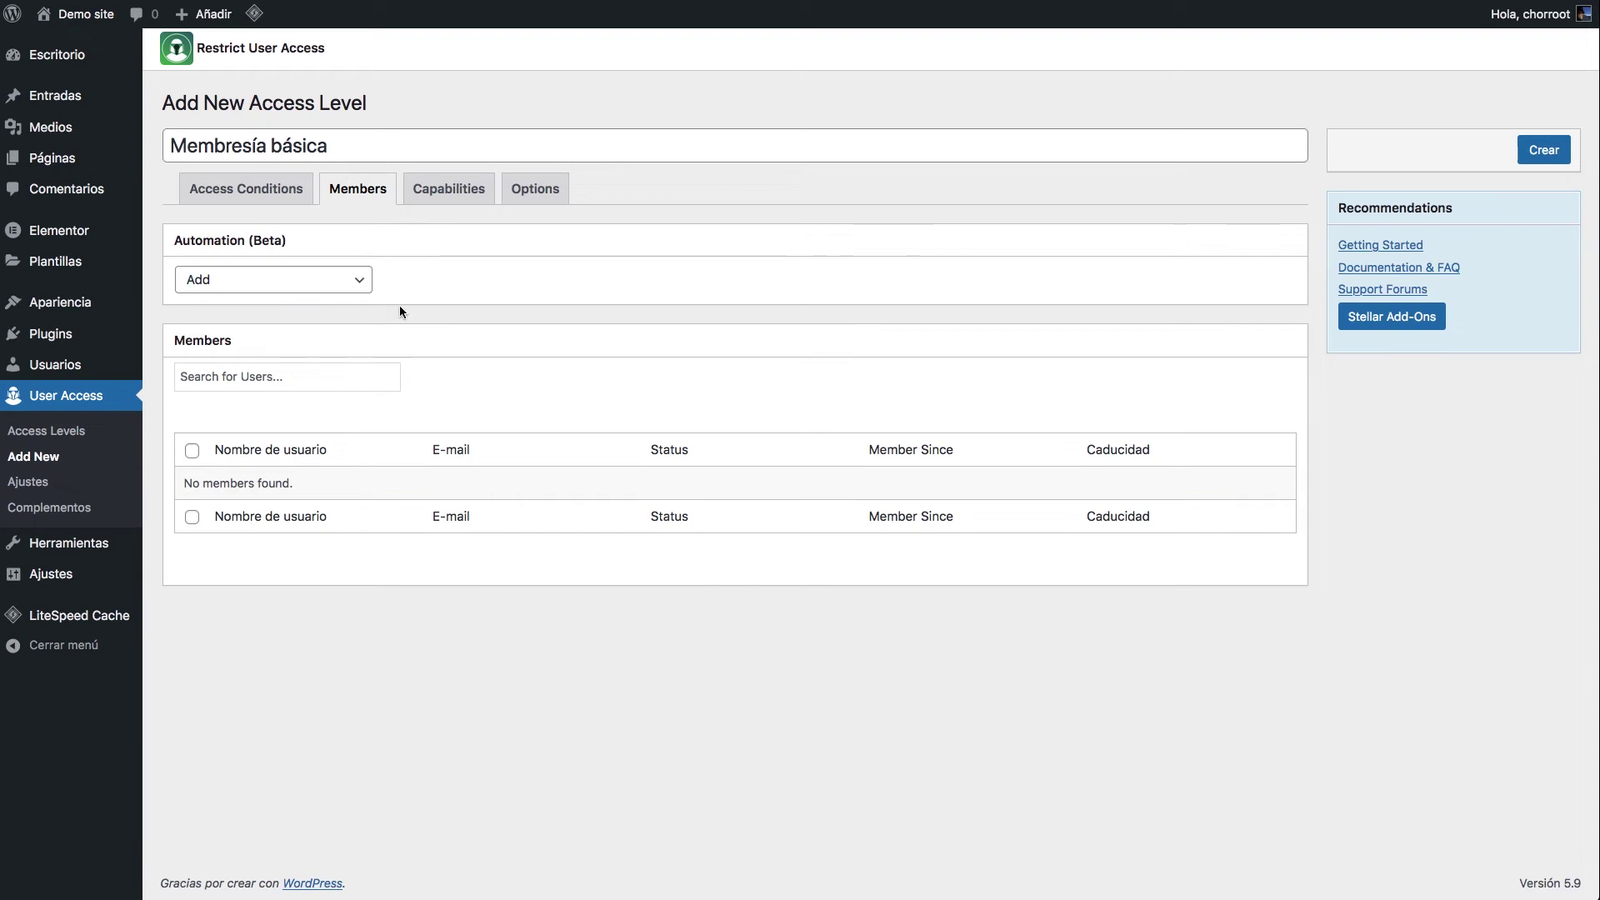
click(343, 280)
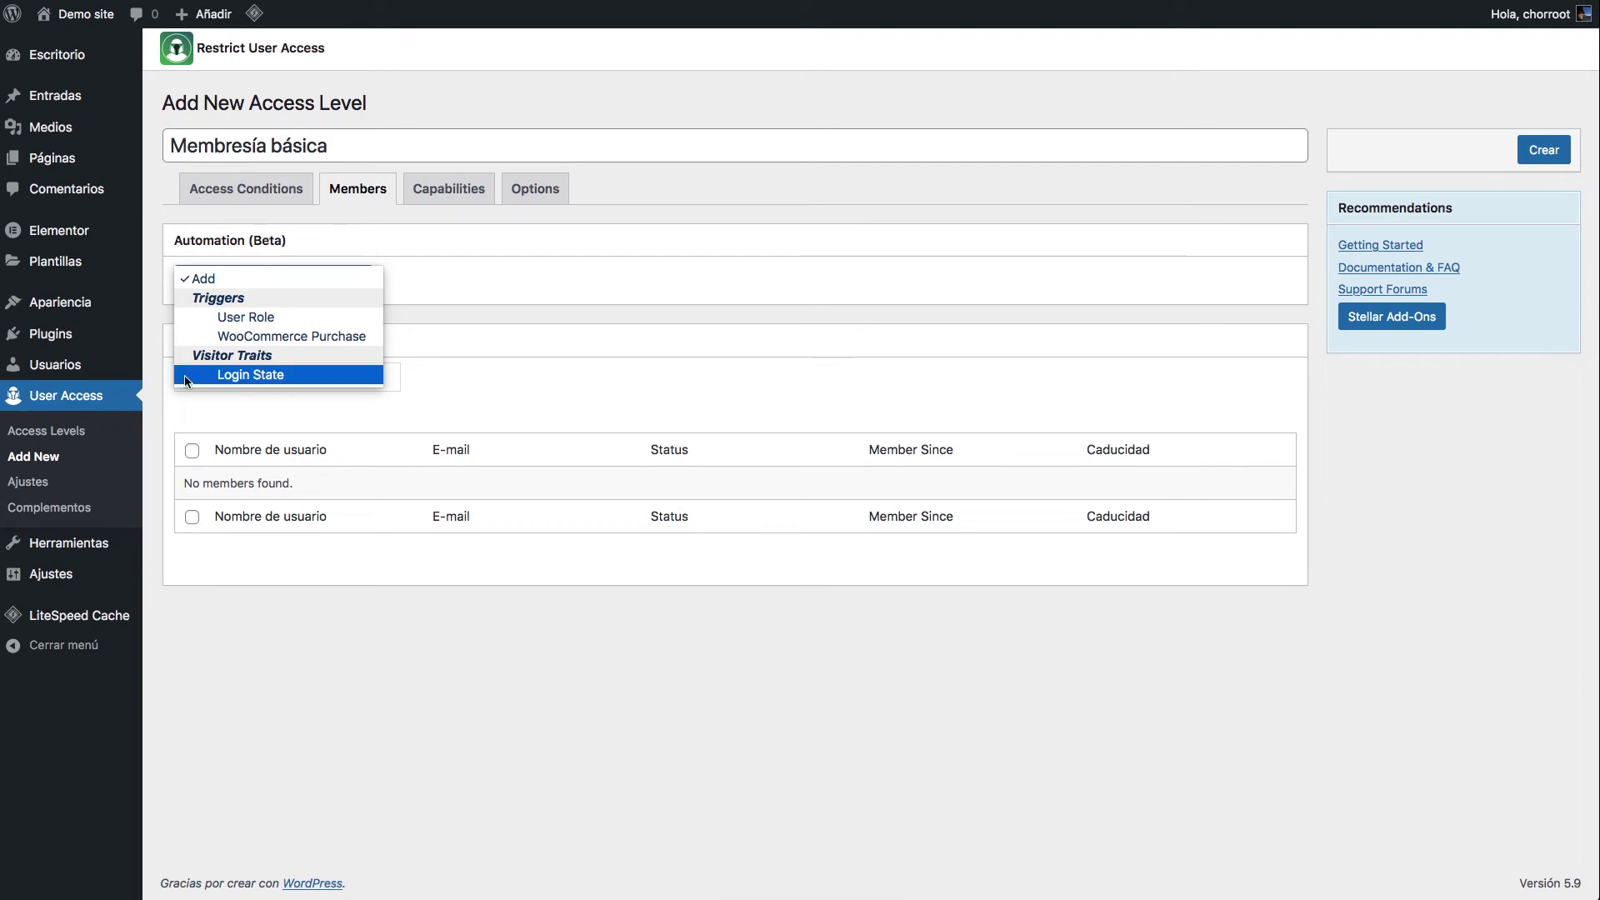
click(495, 379)
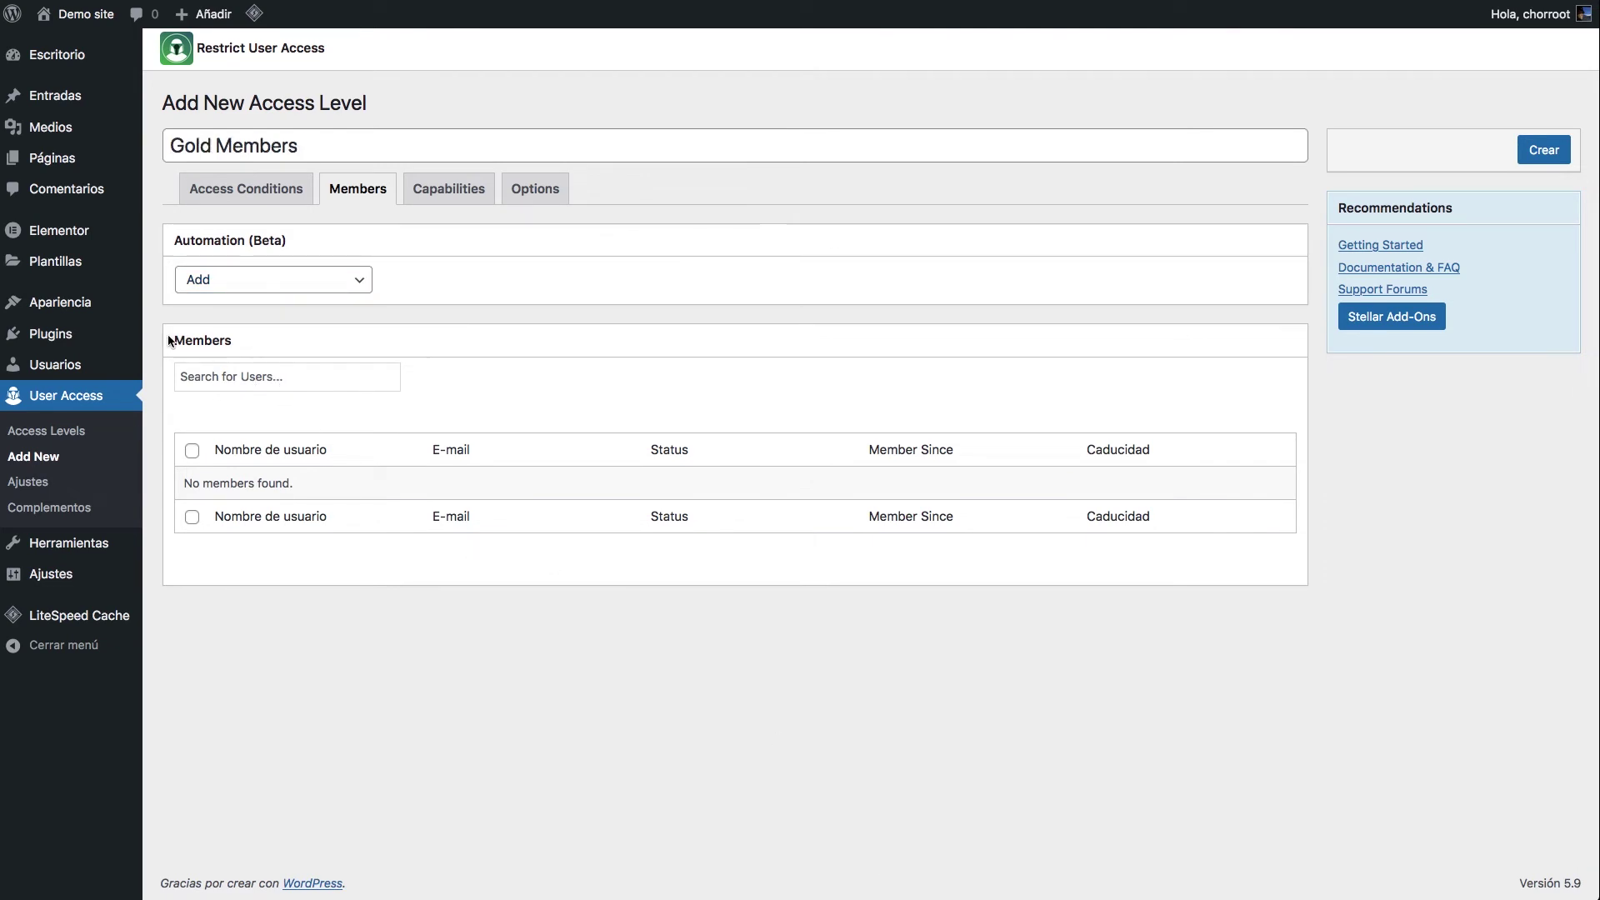
click(287, 374)
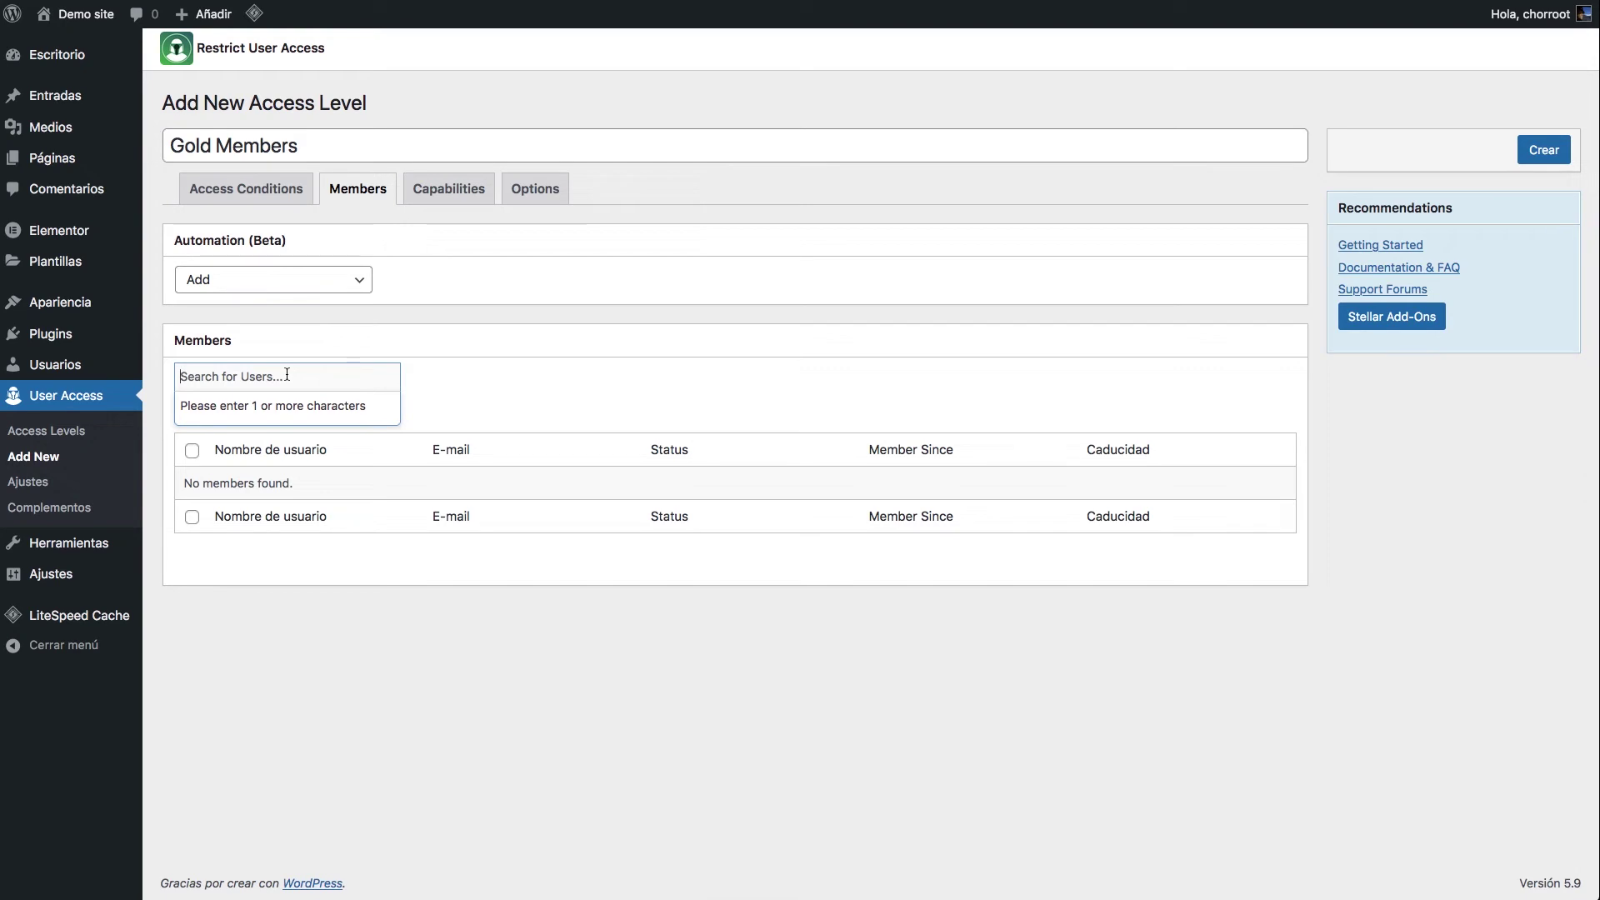
click(347, 314)
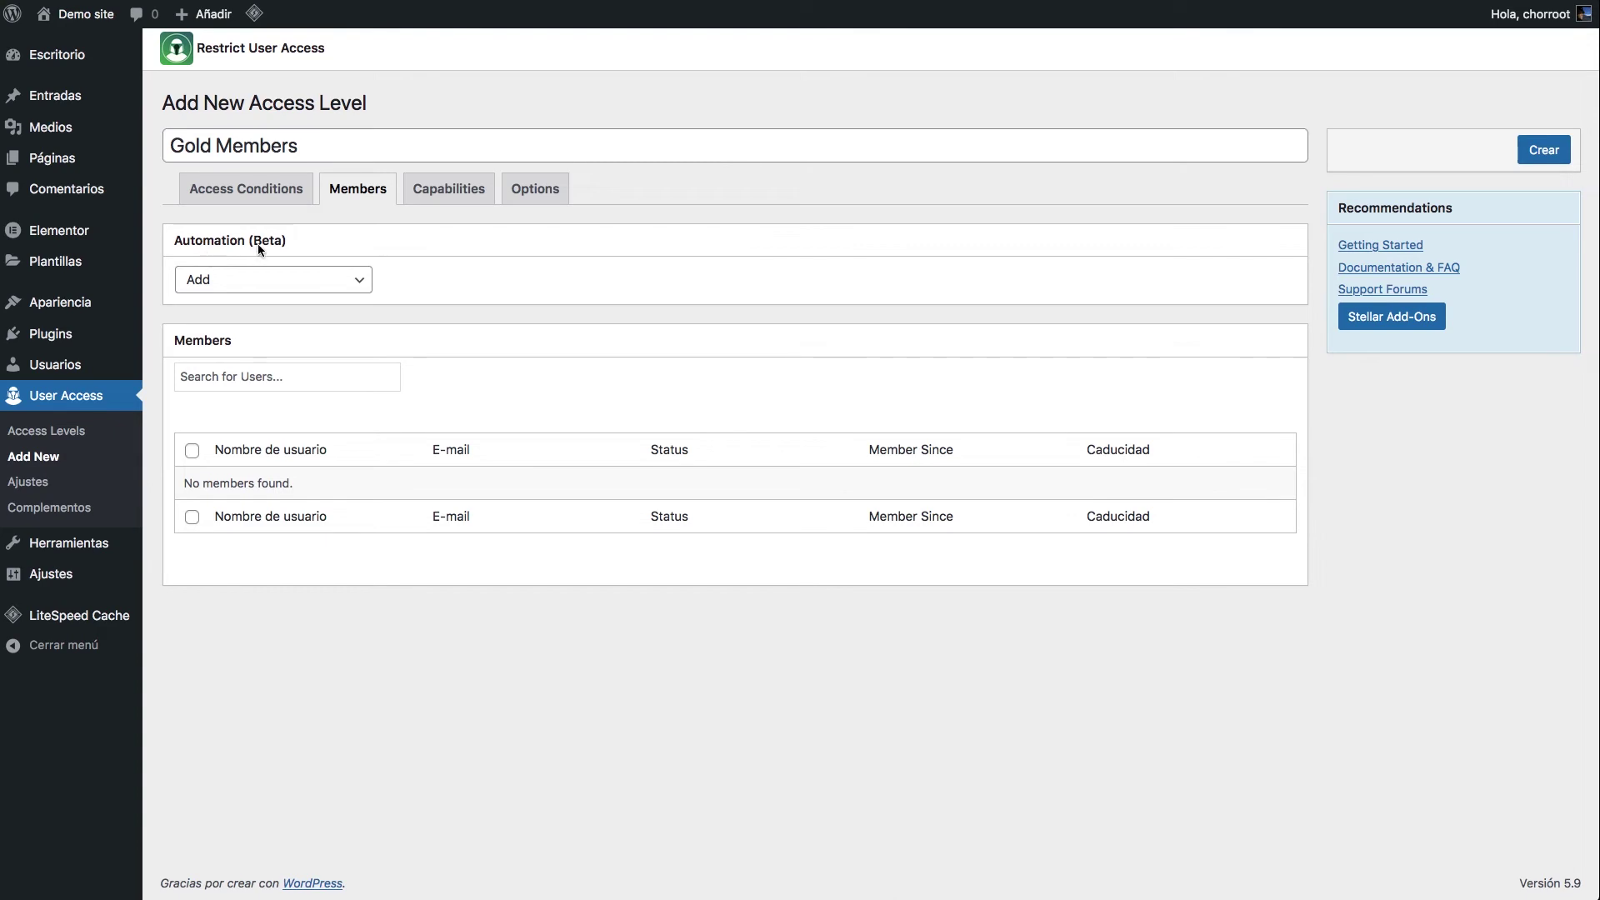
click(254, 283)
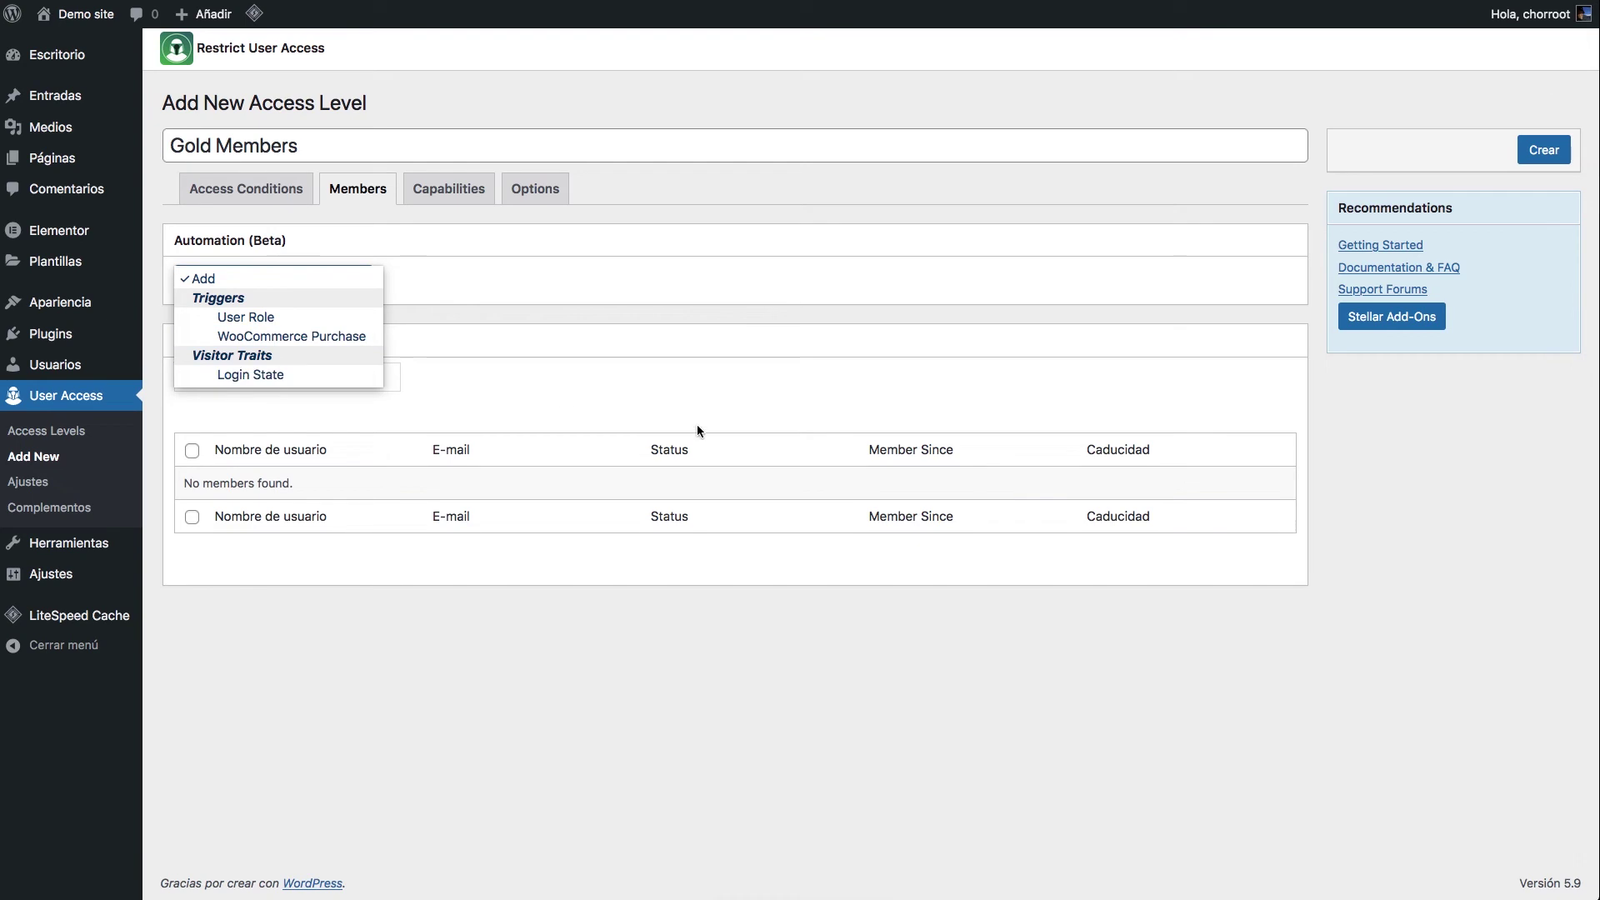
click(724, 417)
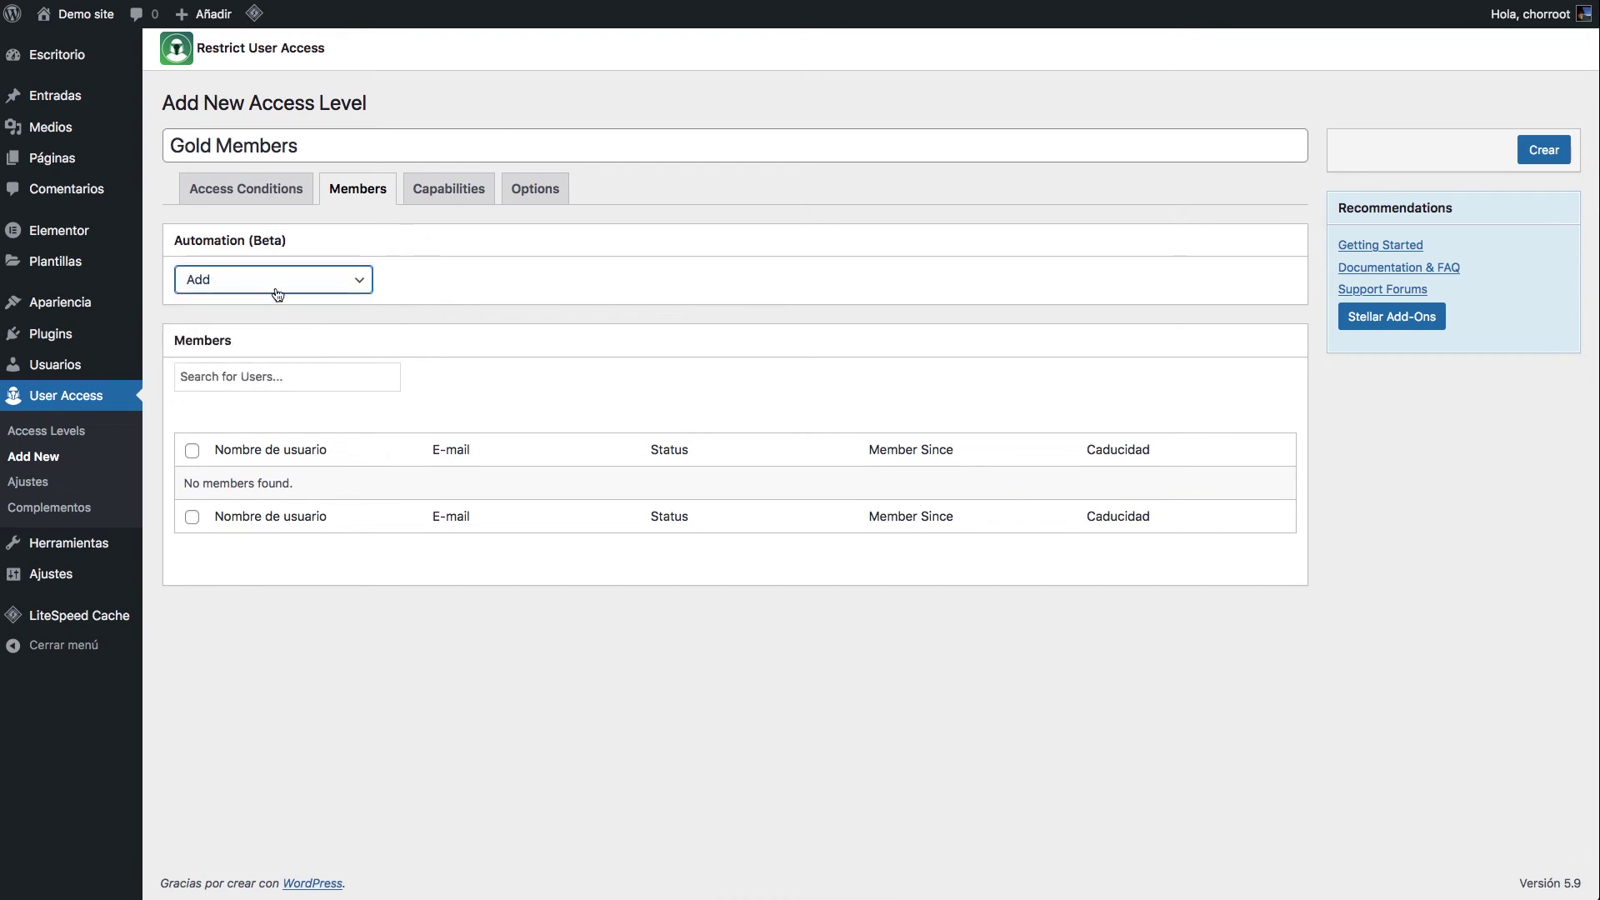
Step: Add a User Role automation that grants the membership when a user gets the Subscriber role
click(276, 283)
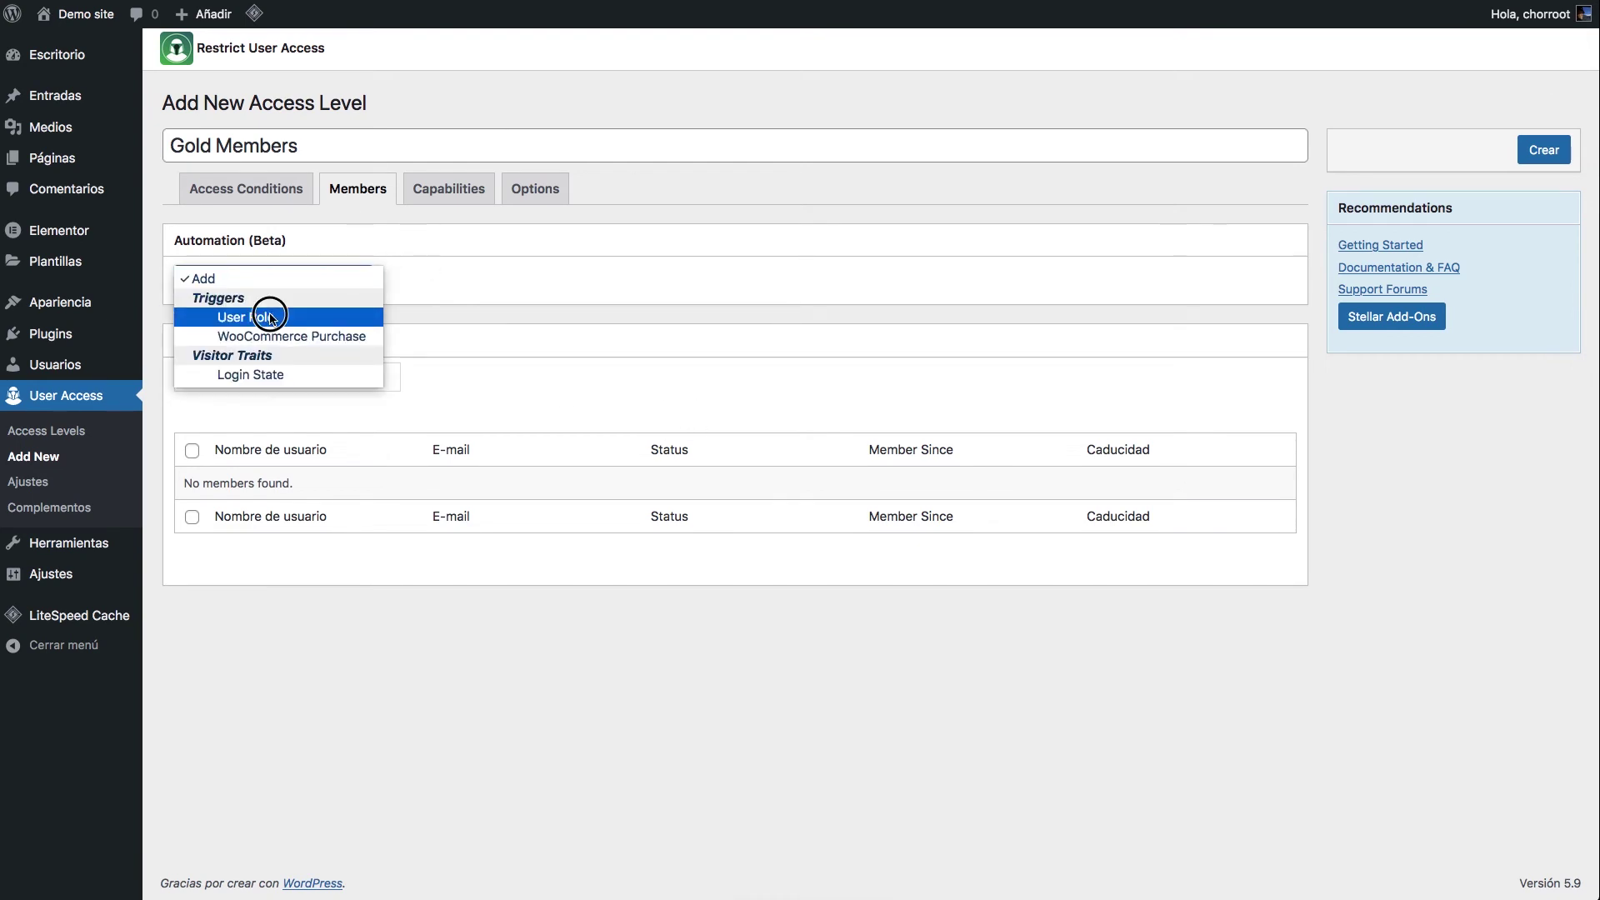
click(267, 315)
click(474, 296)
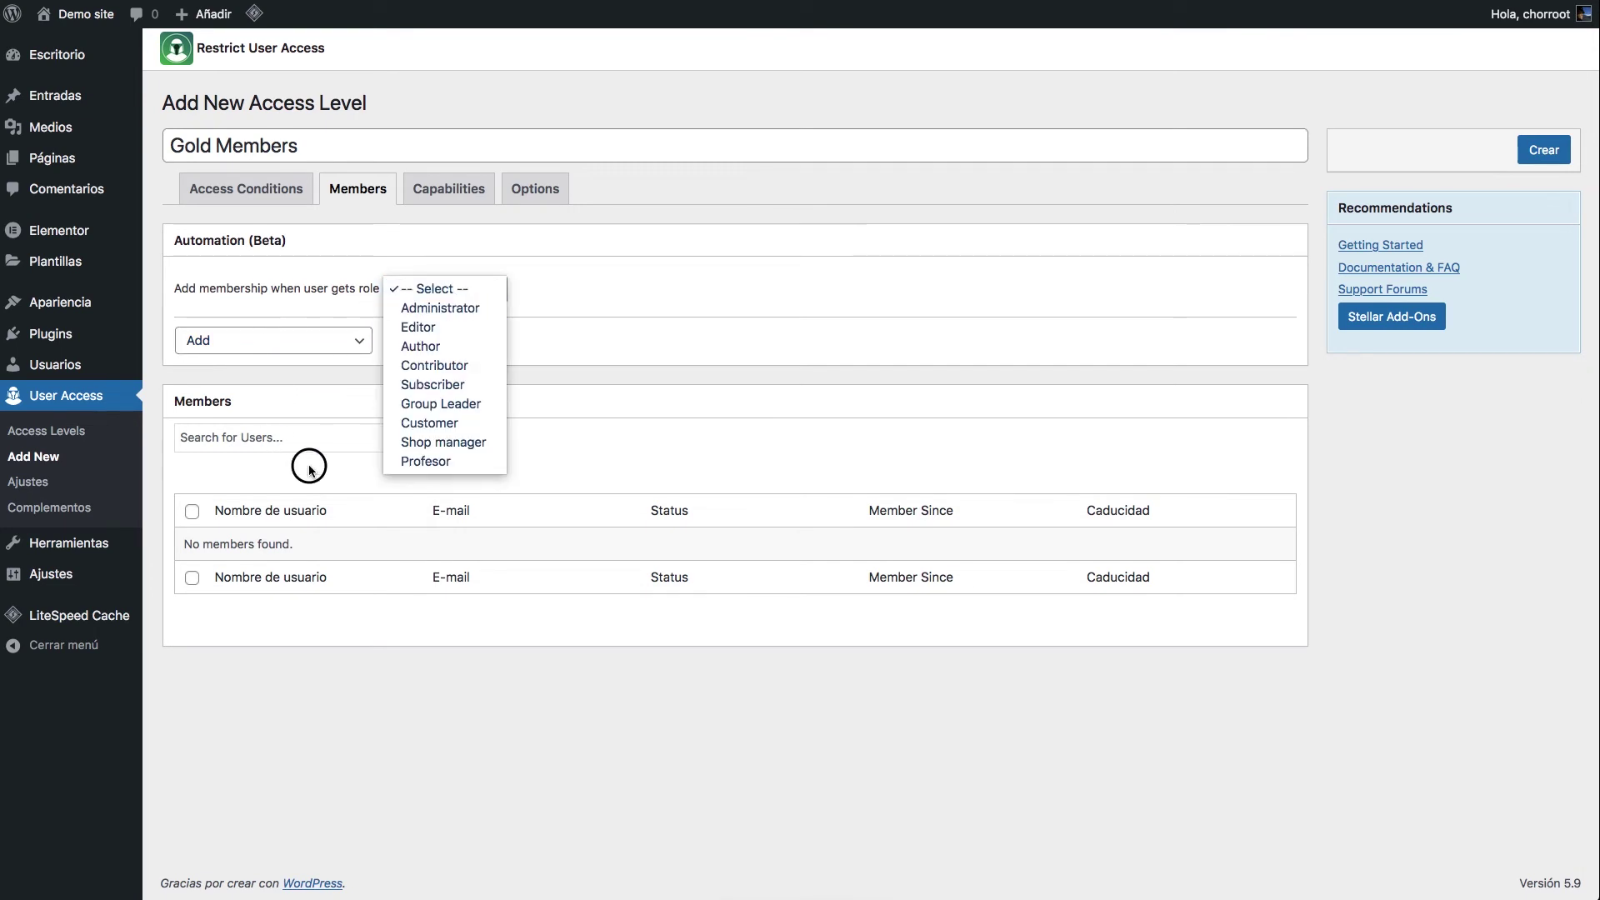
click(448, 388)
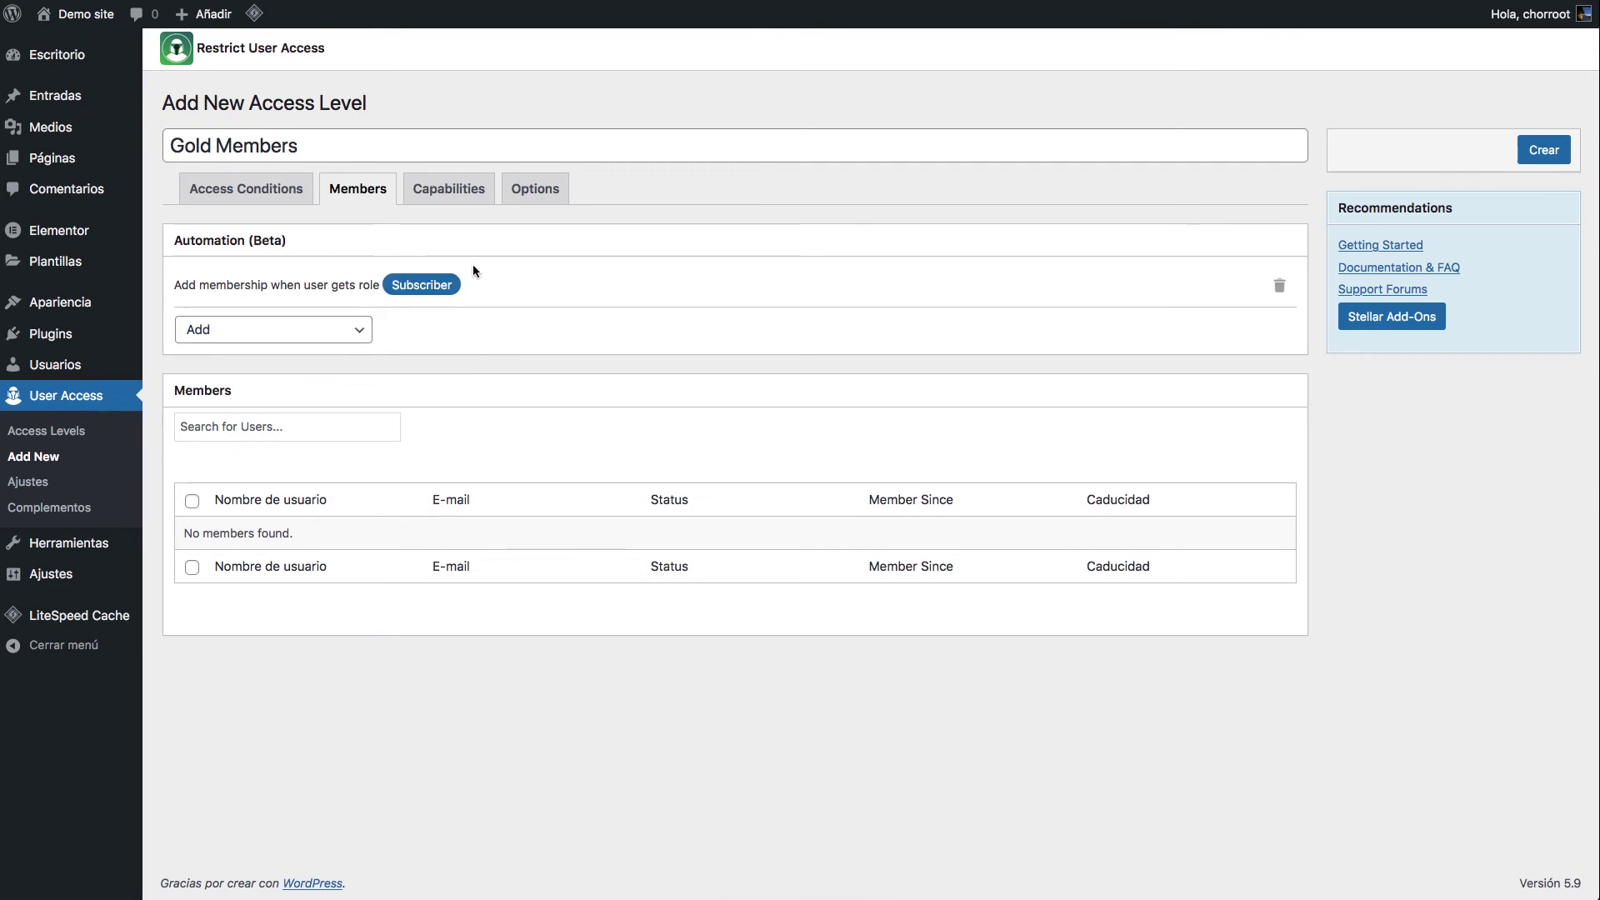
Step: Try a WooCommerce Purchase automation that grants membership for buying Curso demo prueba, and remove it again
click(286, 326)
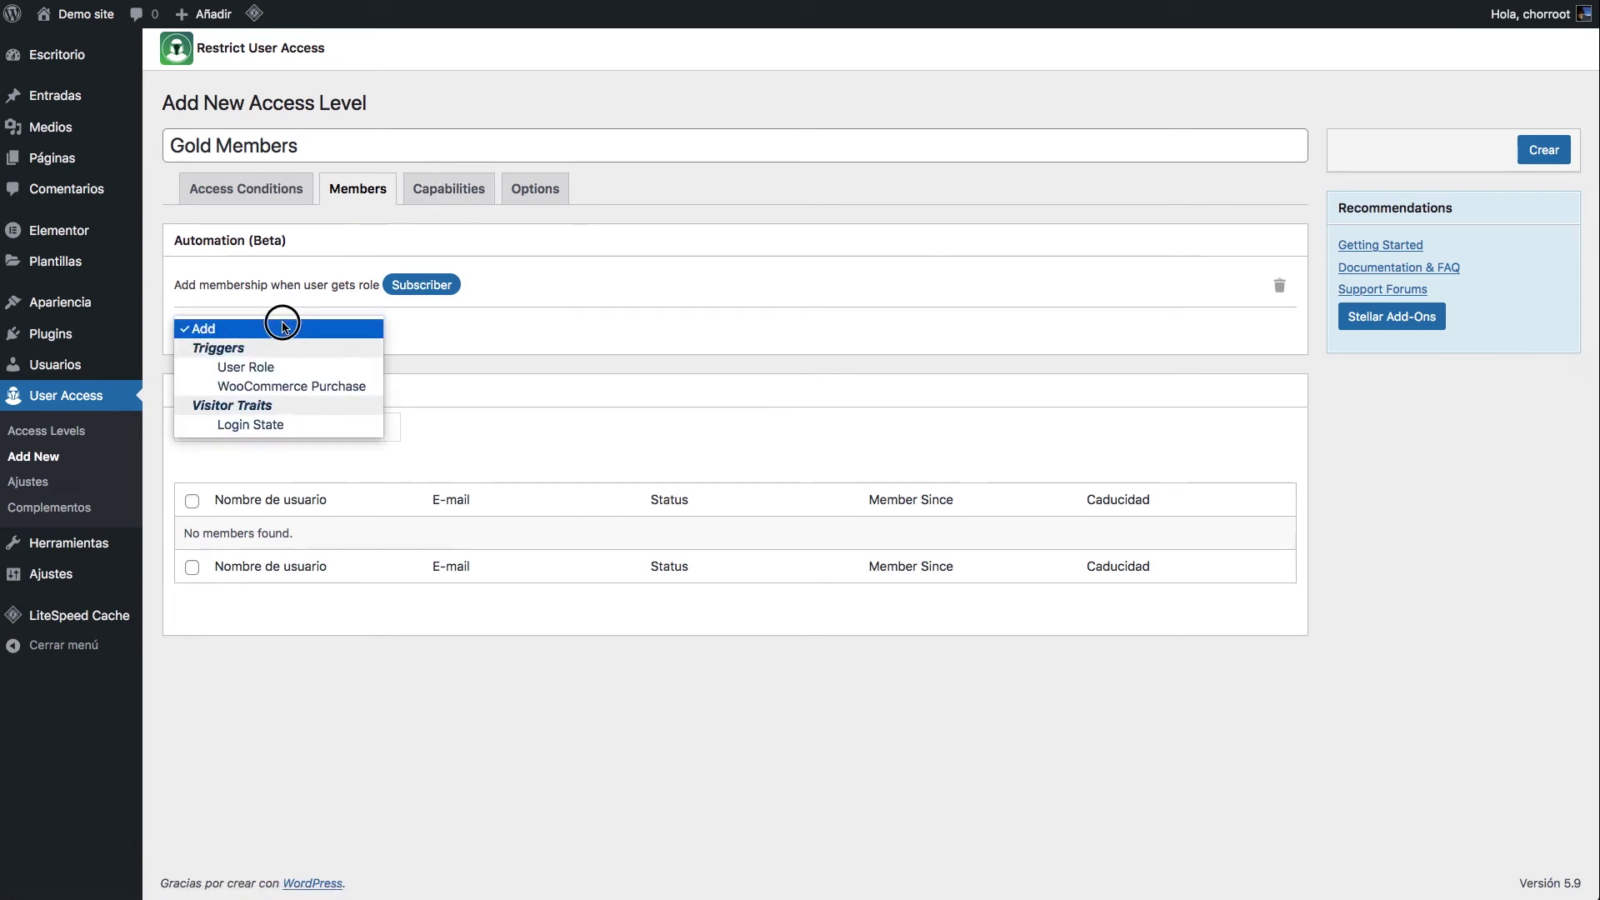
click(314, 389)
click(486, 342)
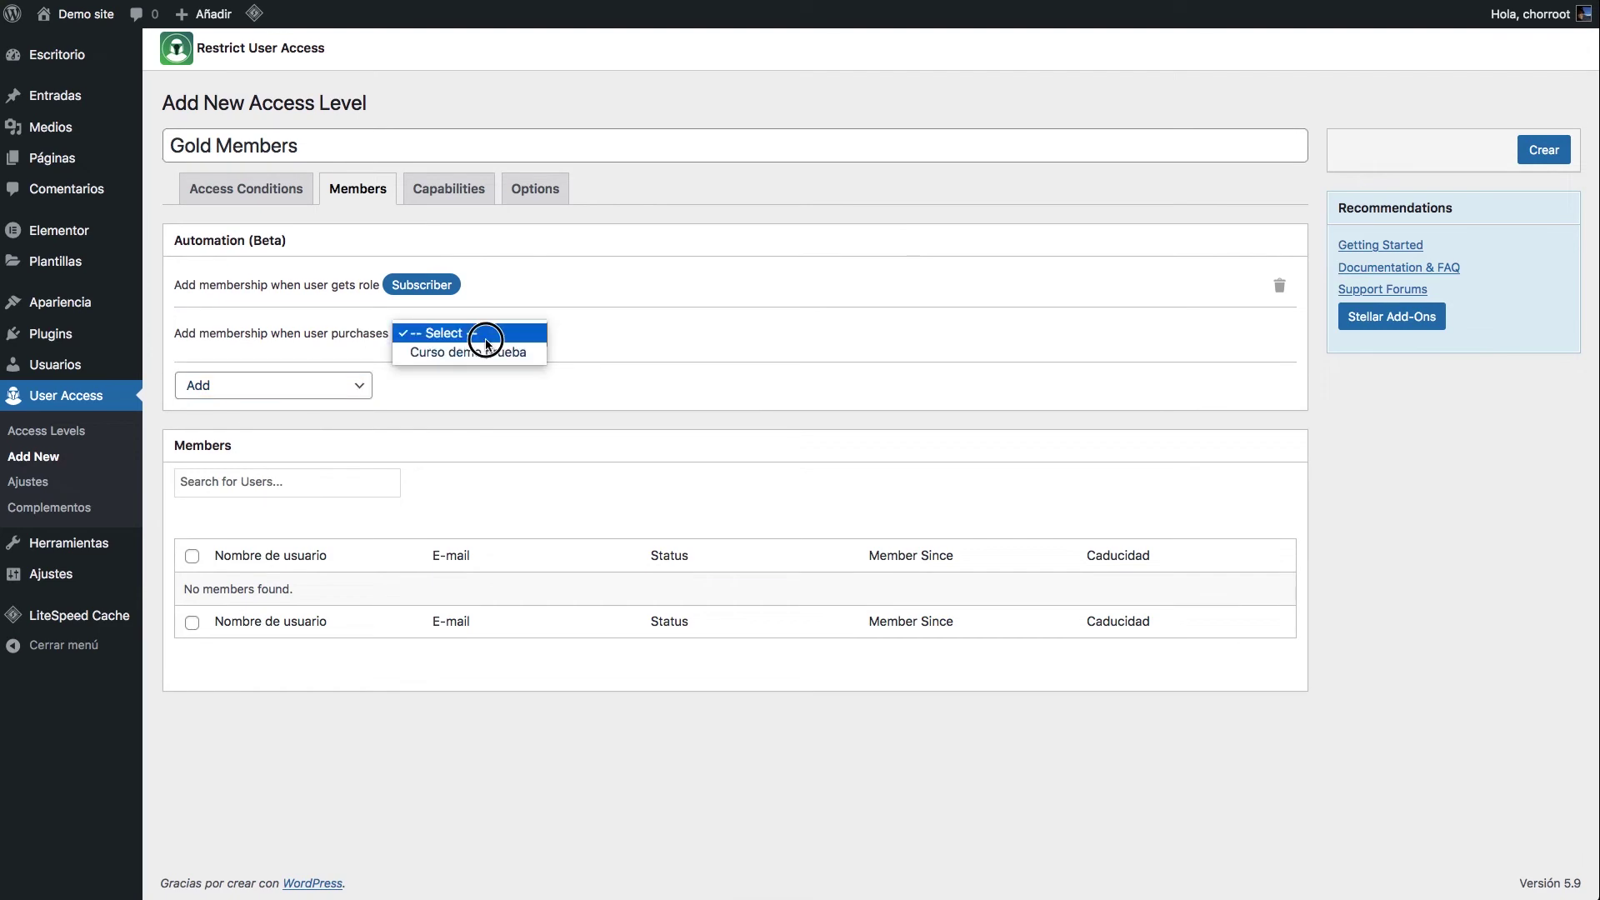
click(483, 356)
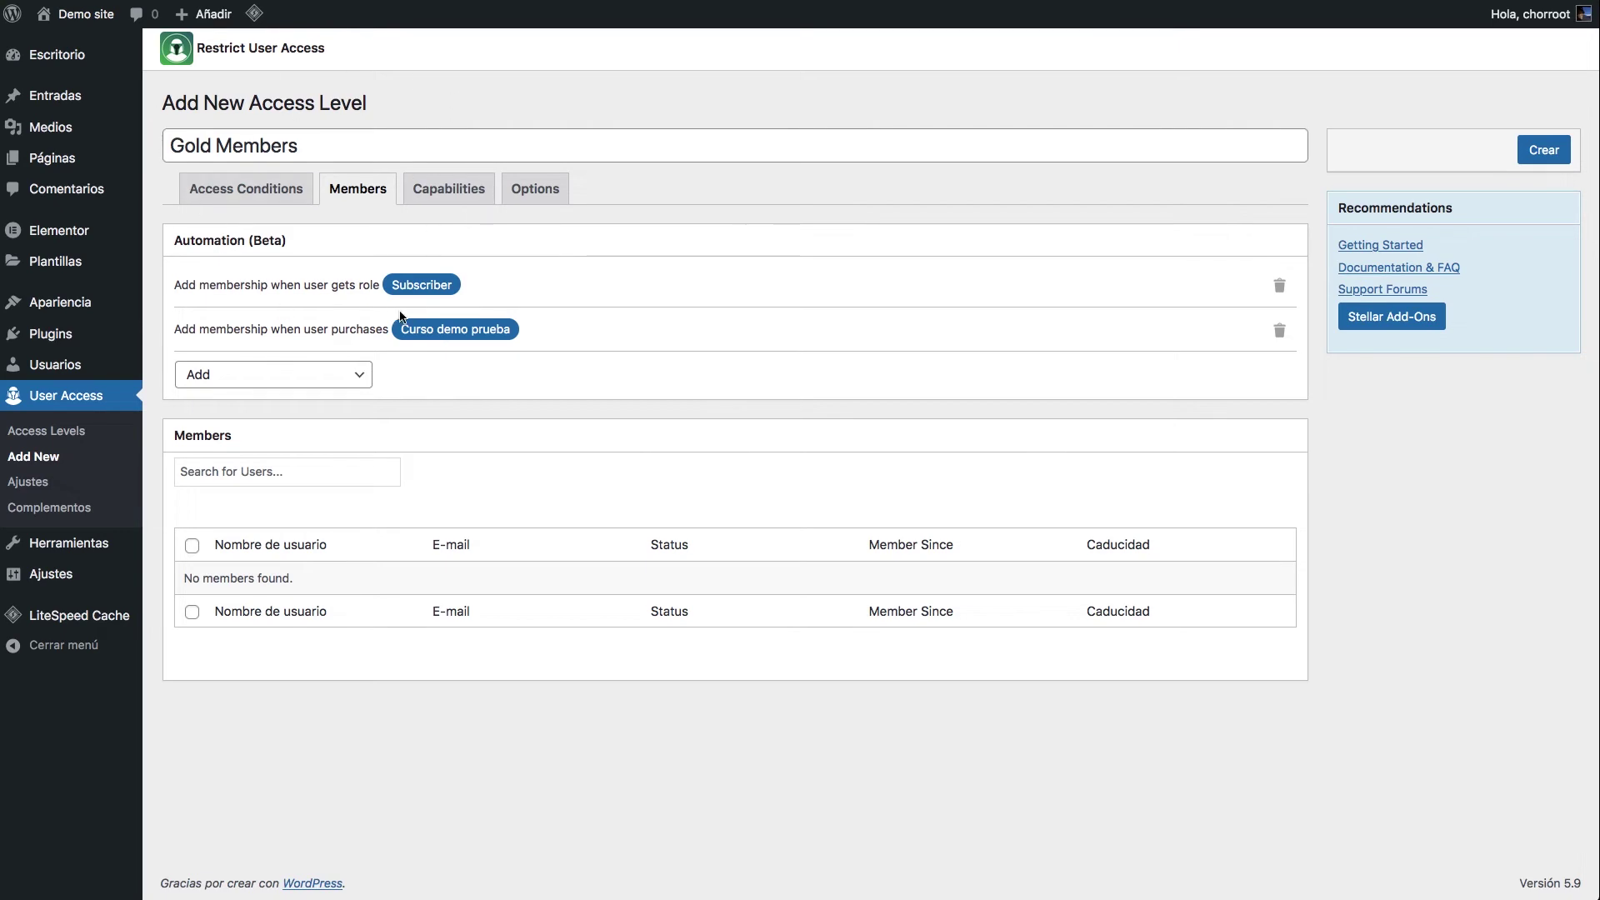
click(1279, 331)
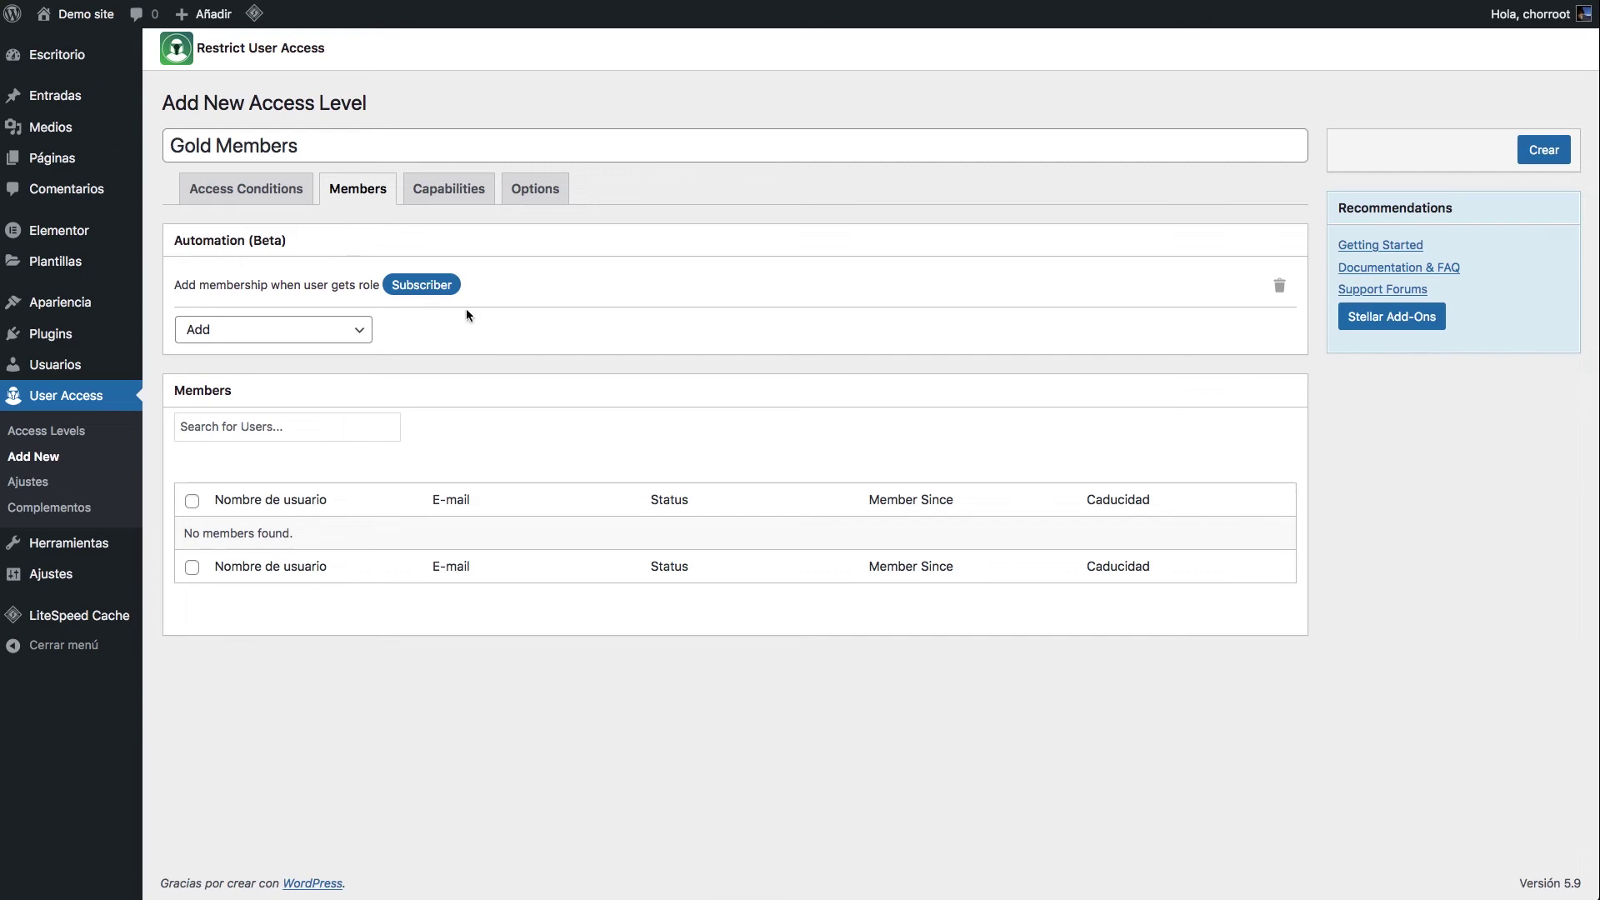
Step: Examine the access level's list of capabilities and their Permit, Deny and Unset choices
click(444, 190)
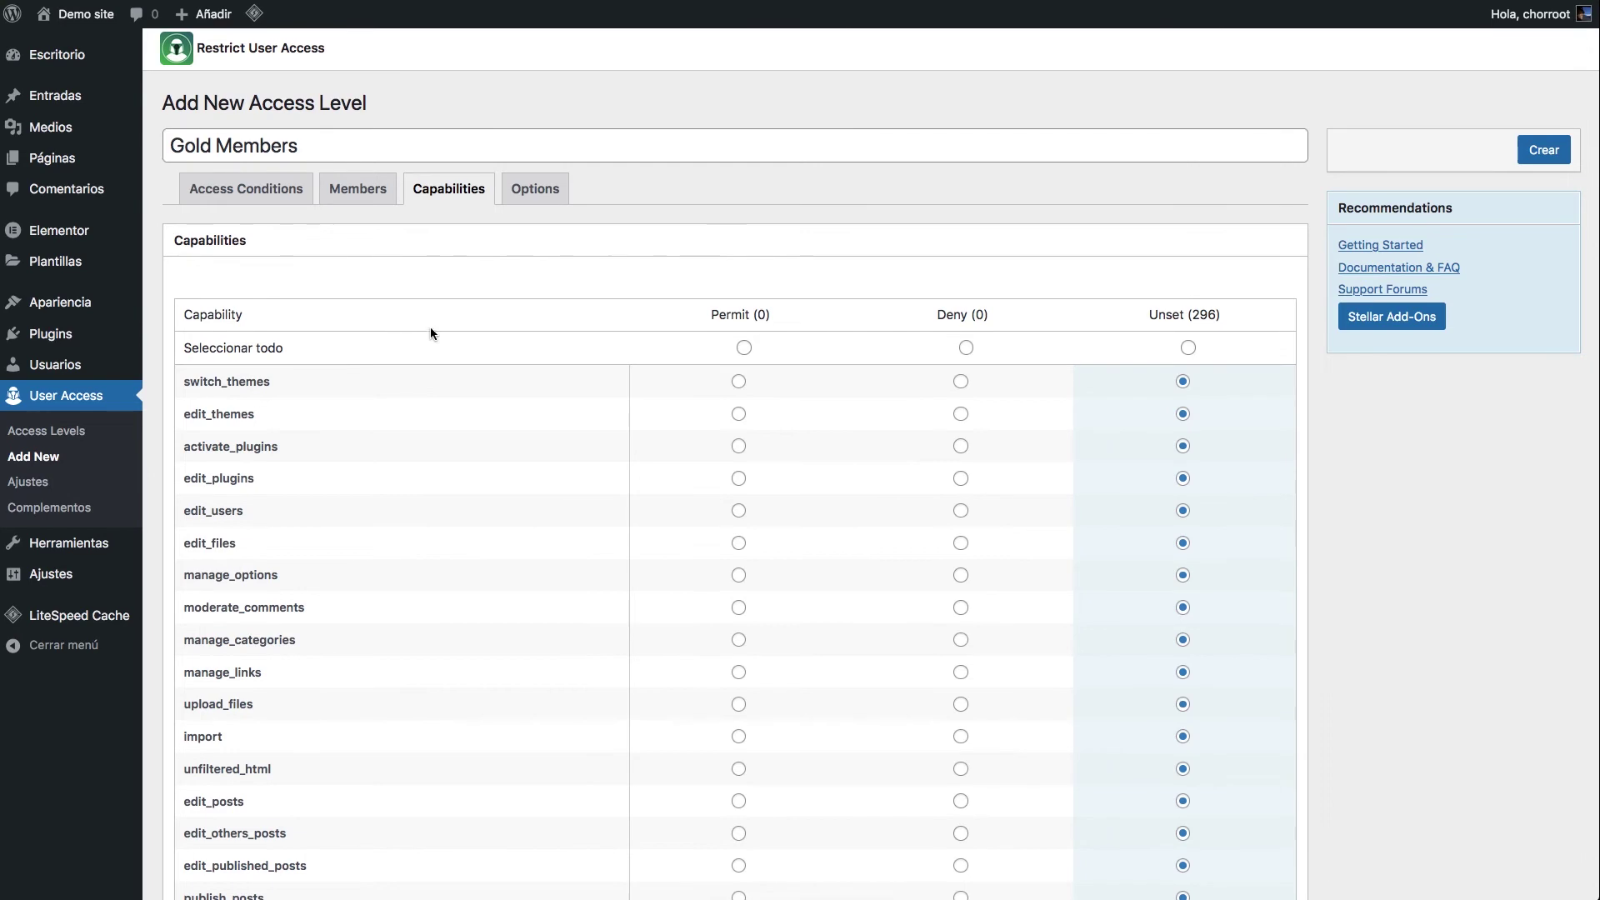
scroll(427, 334, down, 10)
scroll(430, 327, down, 20)
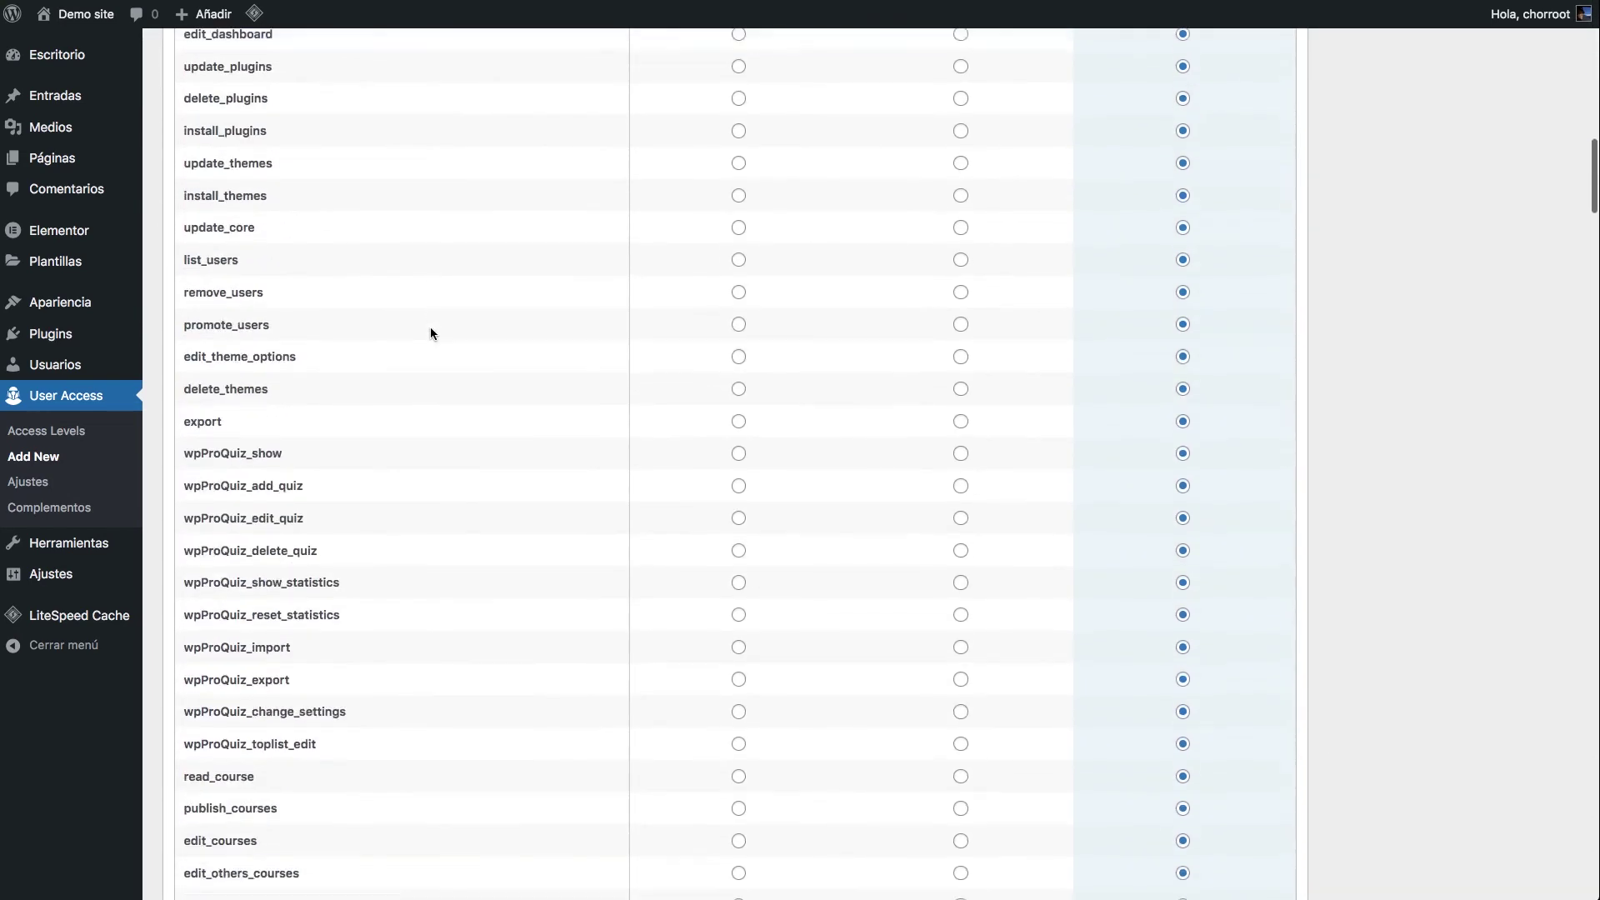
scroll(558, 376, down, 18)
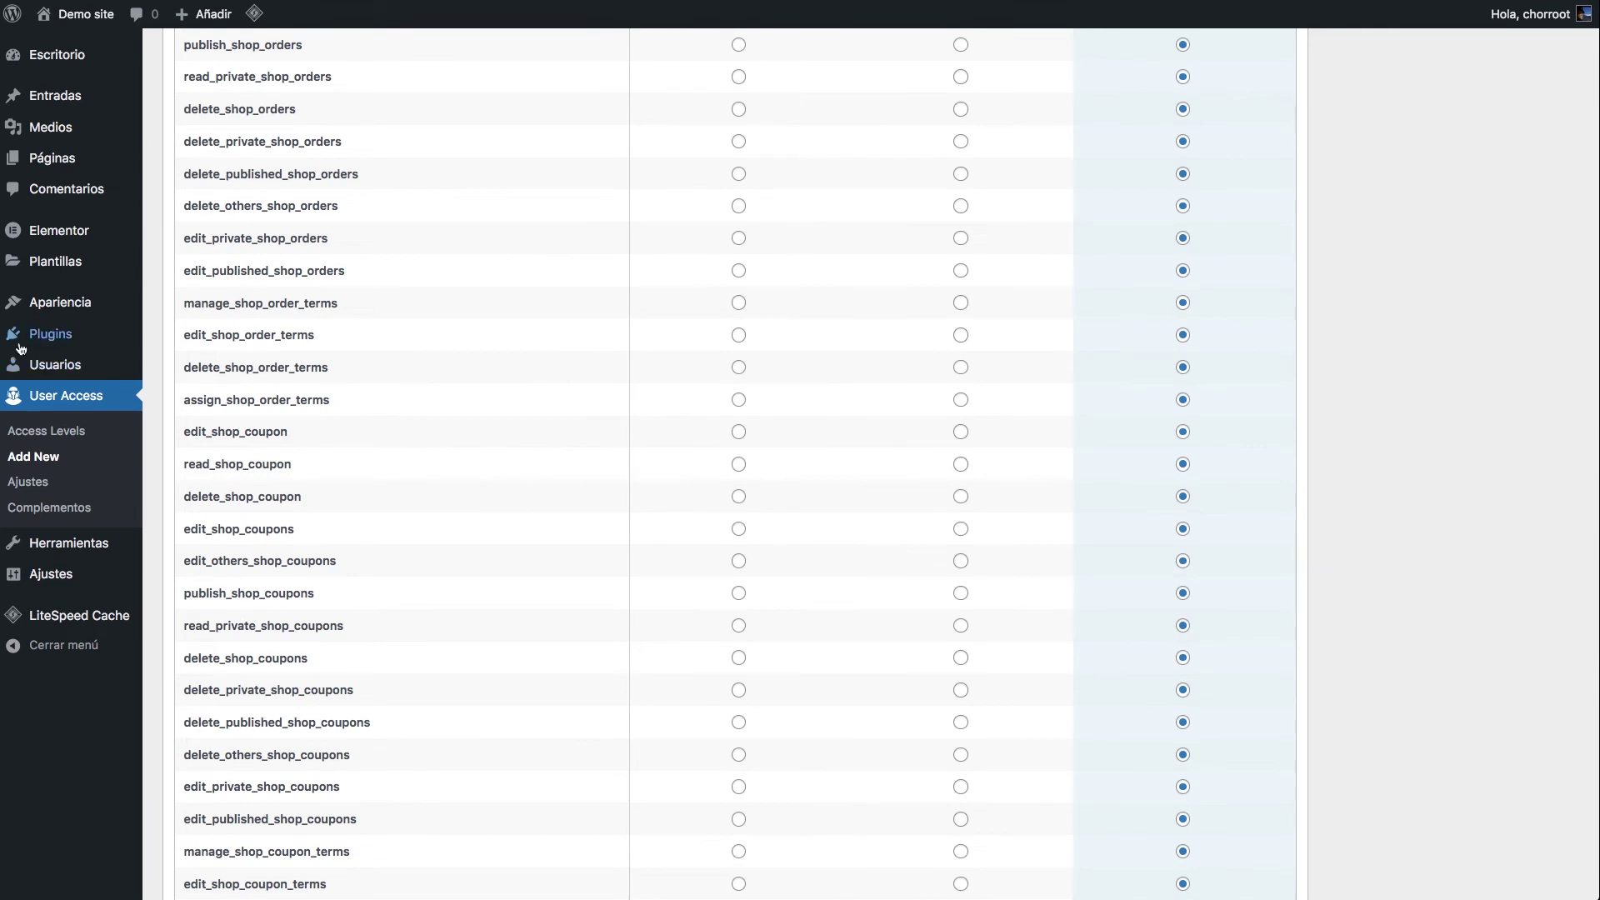
mouse_move(75, 334)
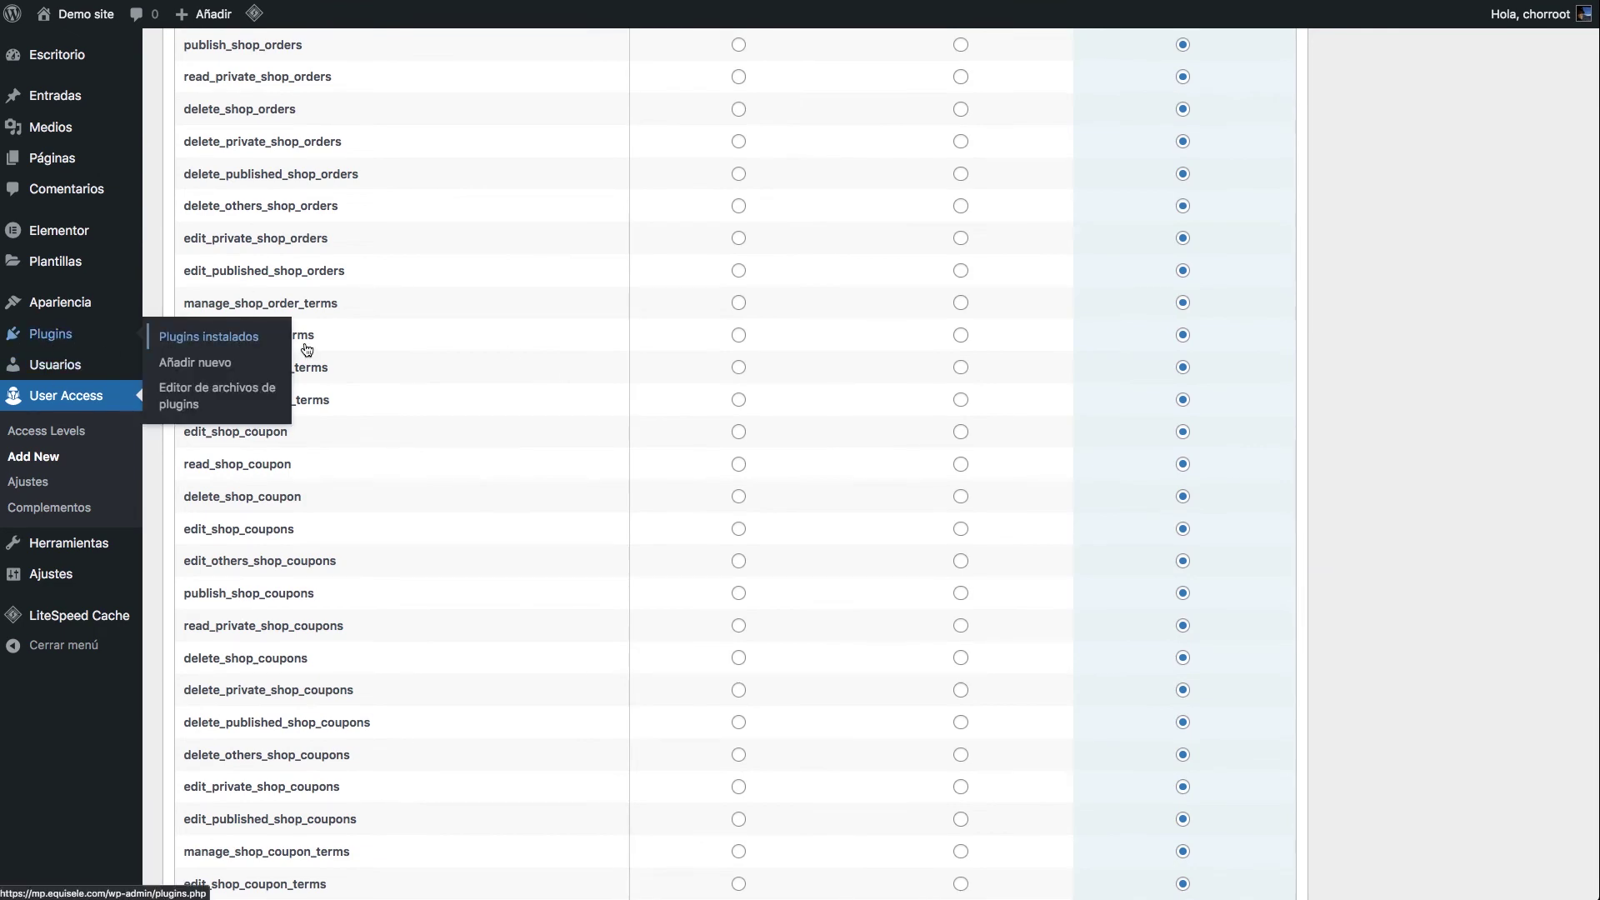
scroll(471, 334, down, 15)
scroll(472, 334, down, 5)
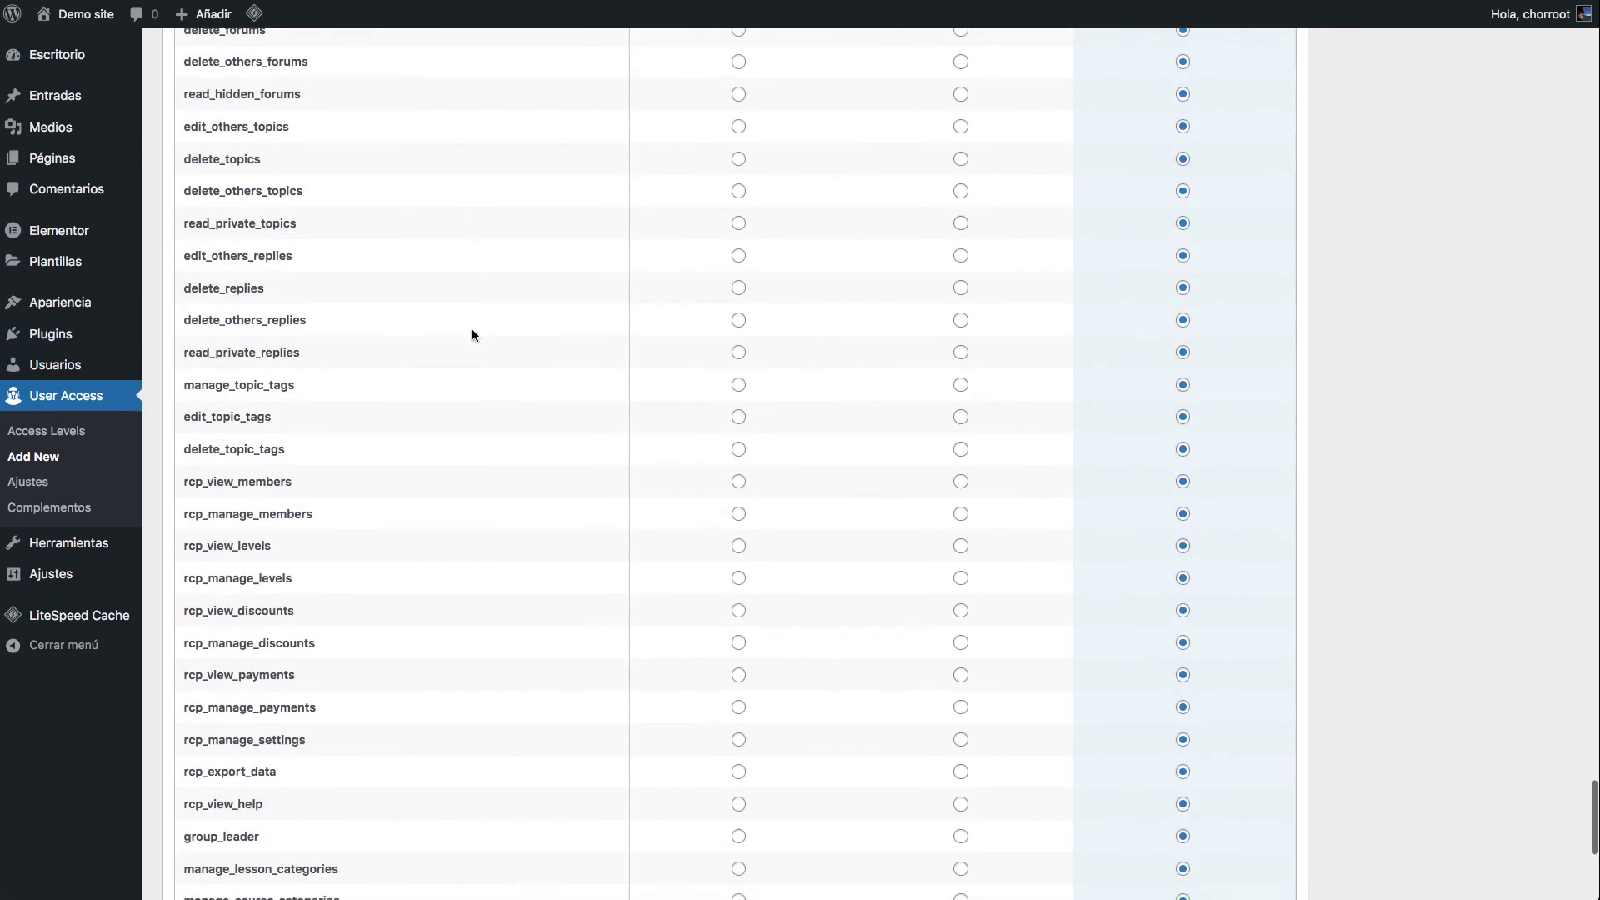
scroll(472, 334, up, 20)
scroll(472, 328, up, 20)
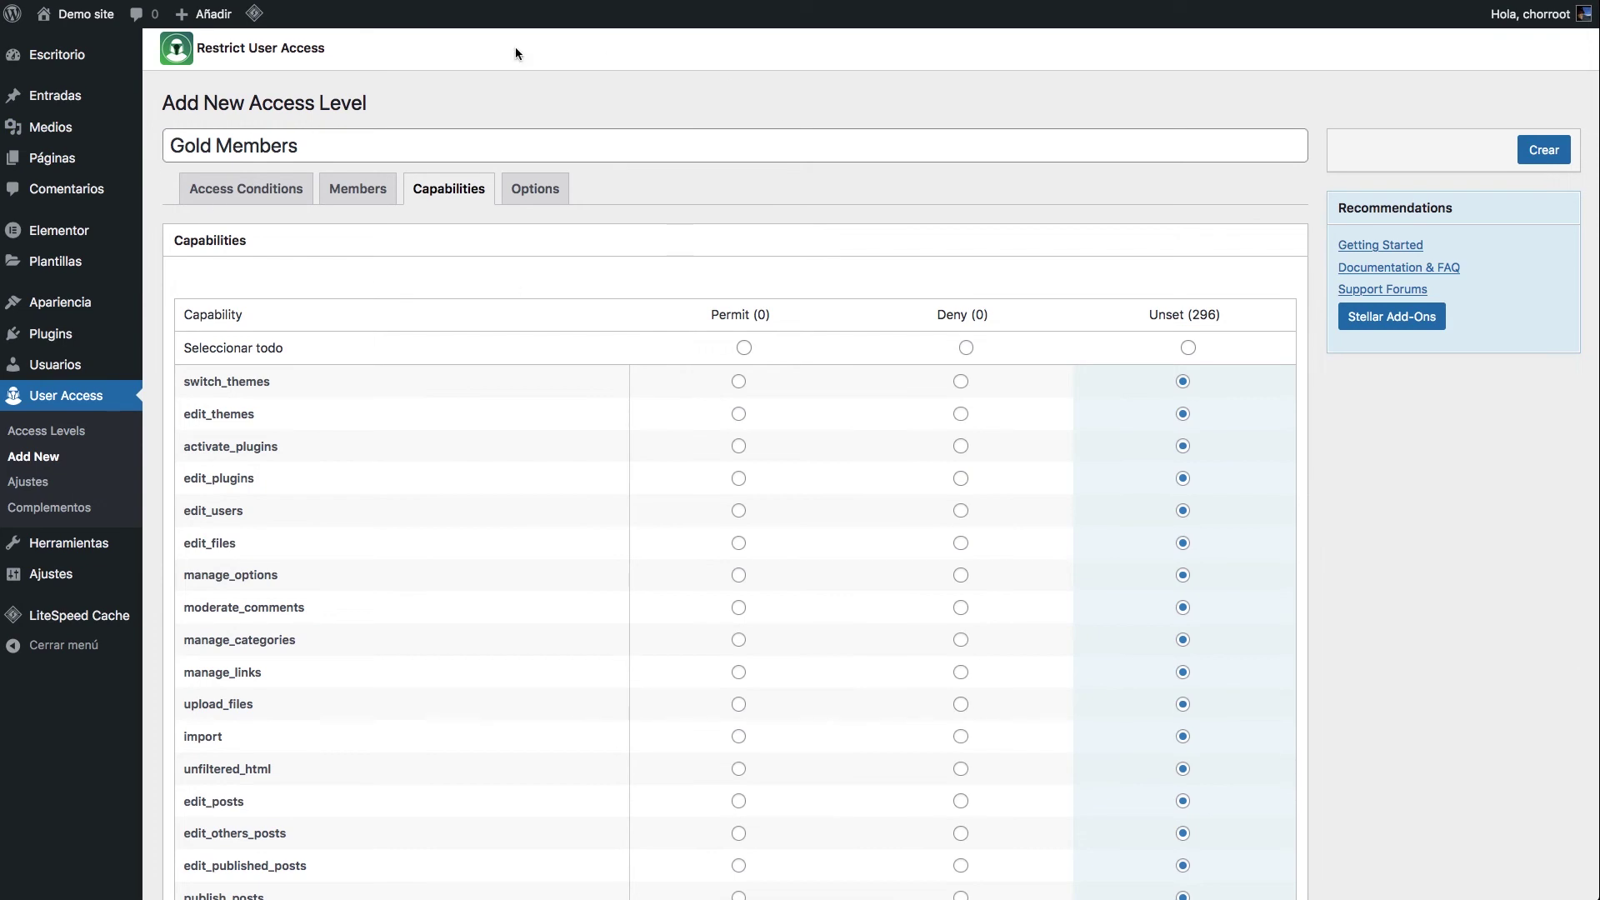
scroll(1003, 400, down, 10)
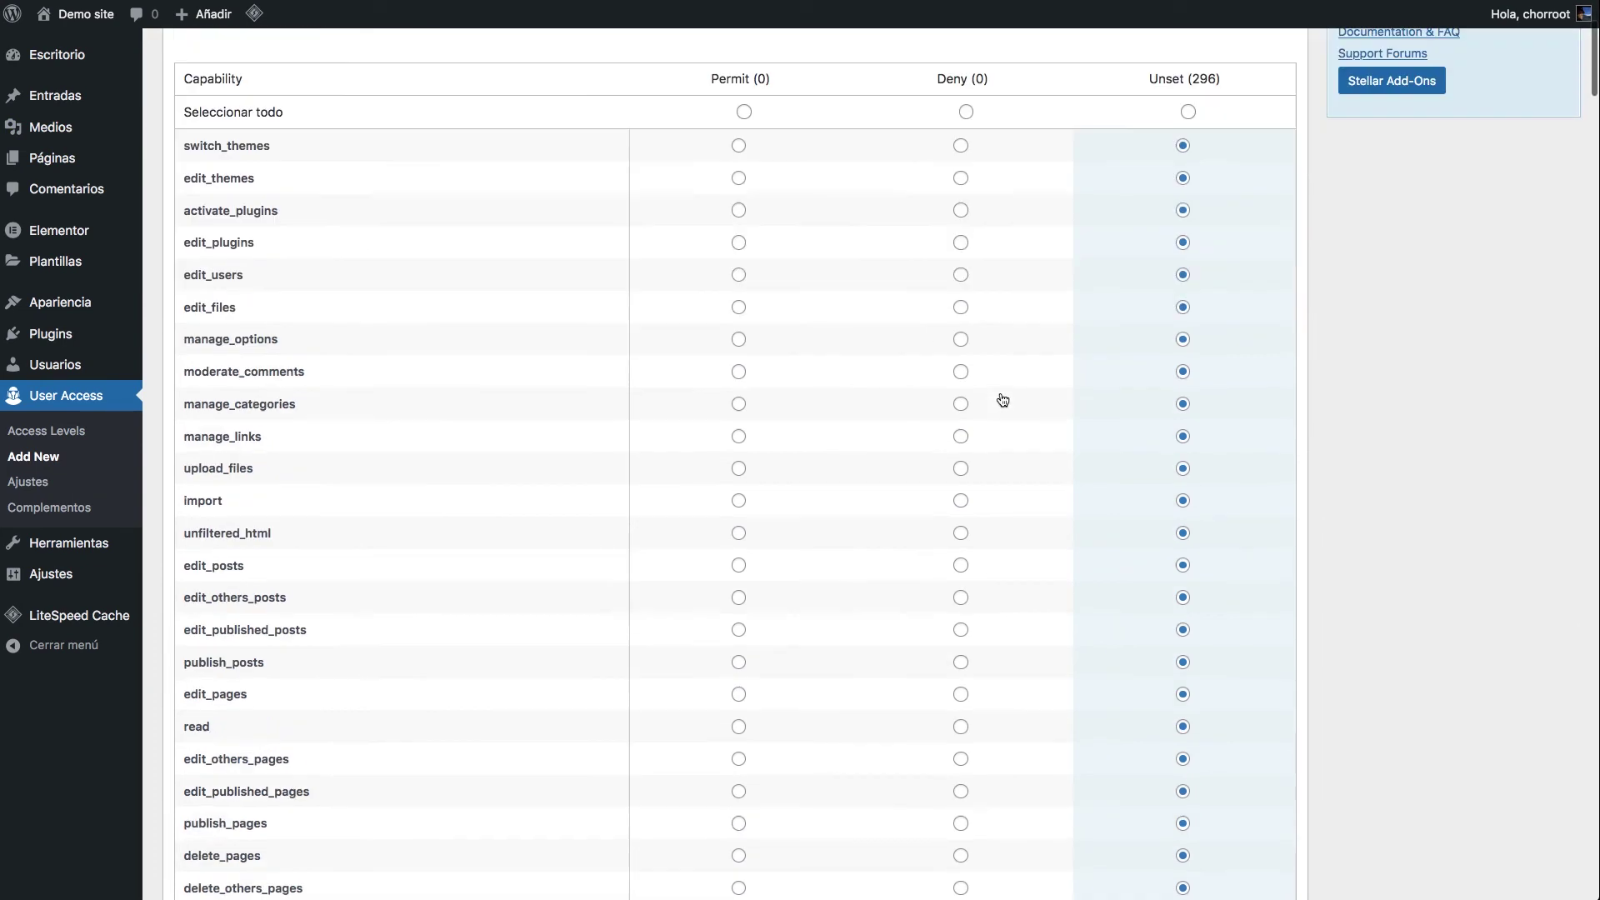
scroll(959, 369, down, 17)
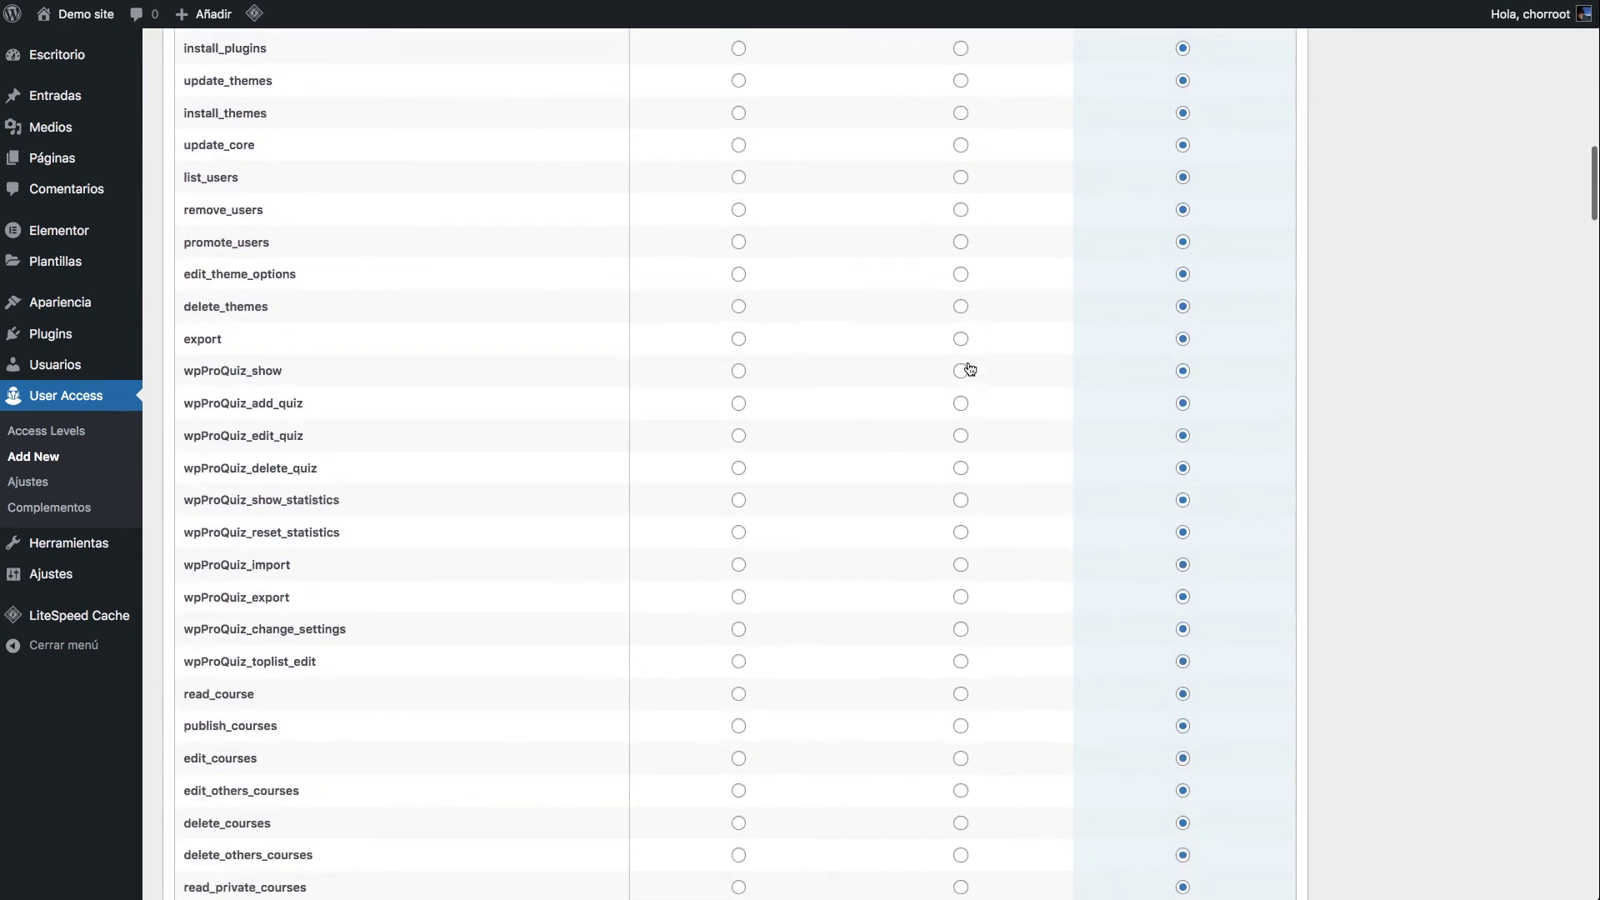
scroll(968, 364, up, 4)
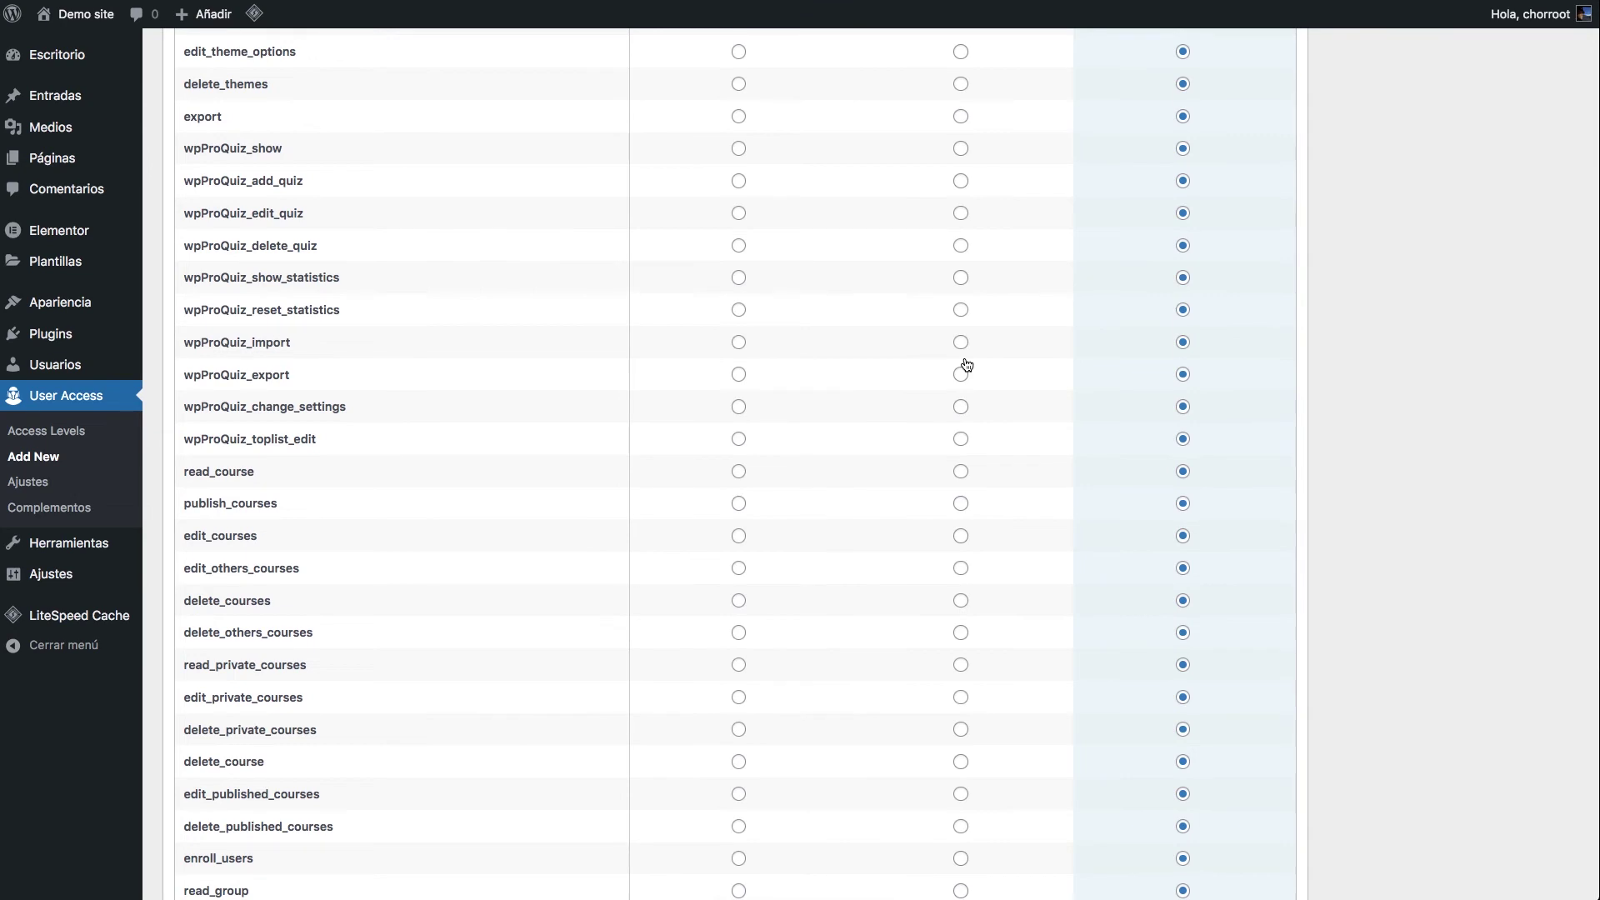
scroll(966, 365, up, 20)
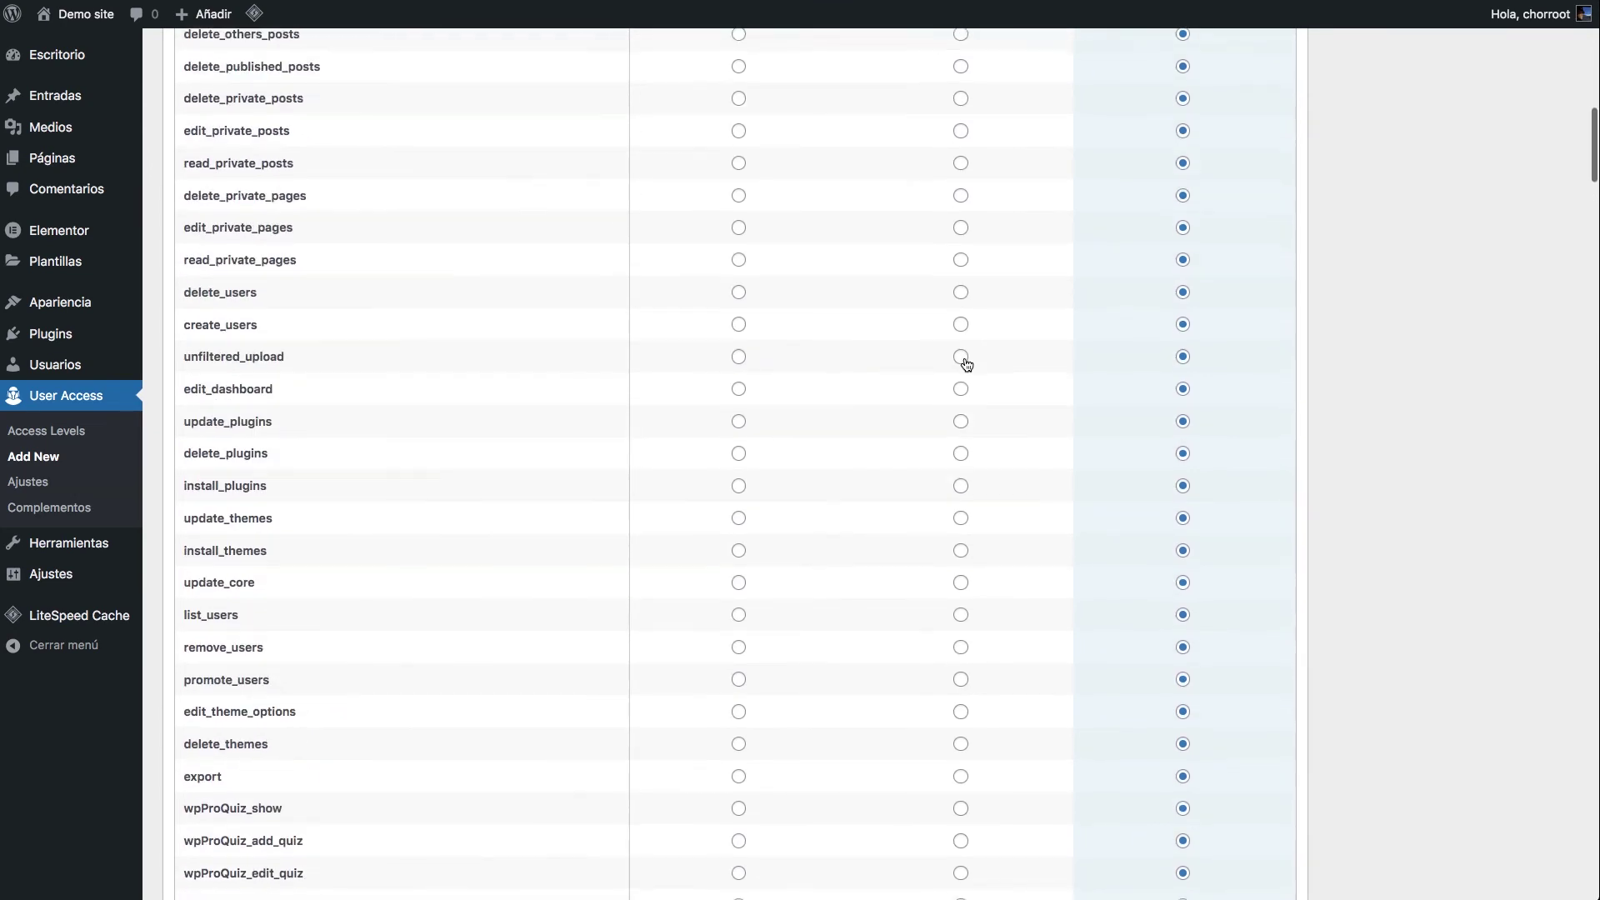
scroll(777, 349, up, 2)
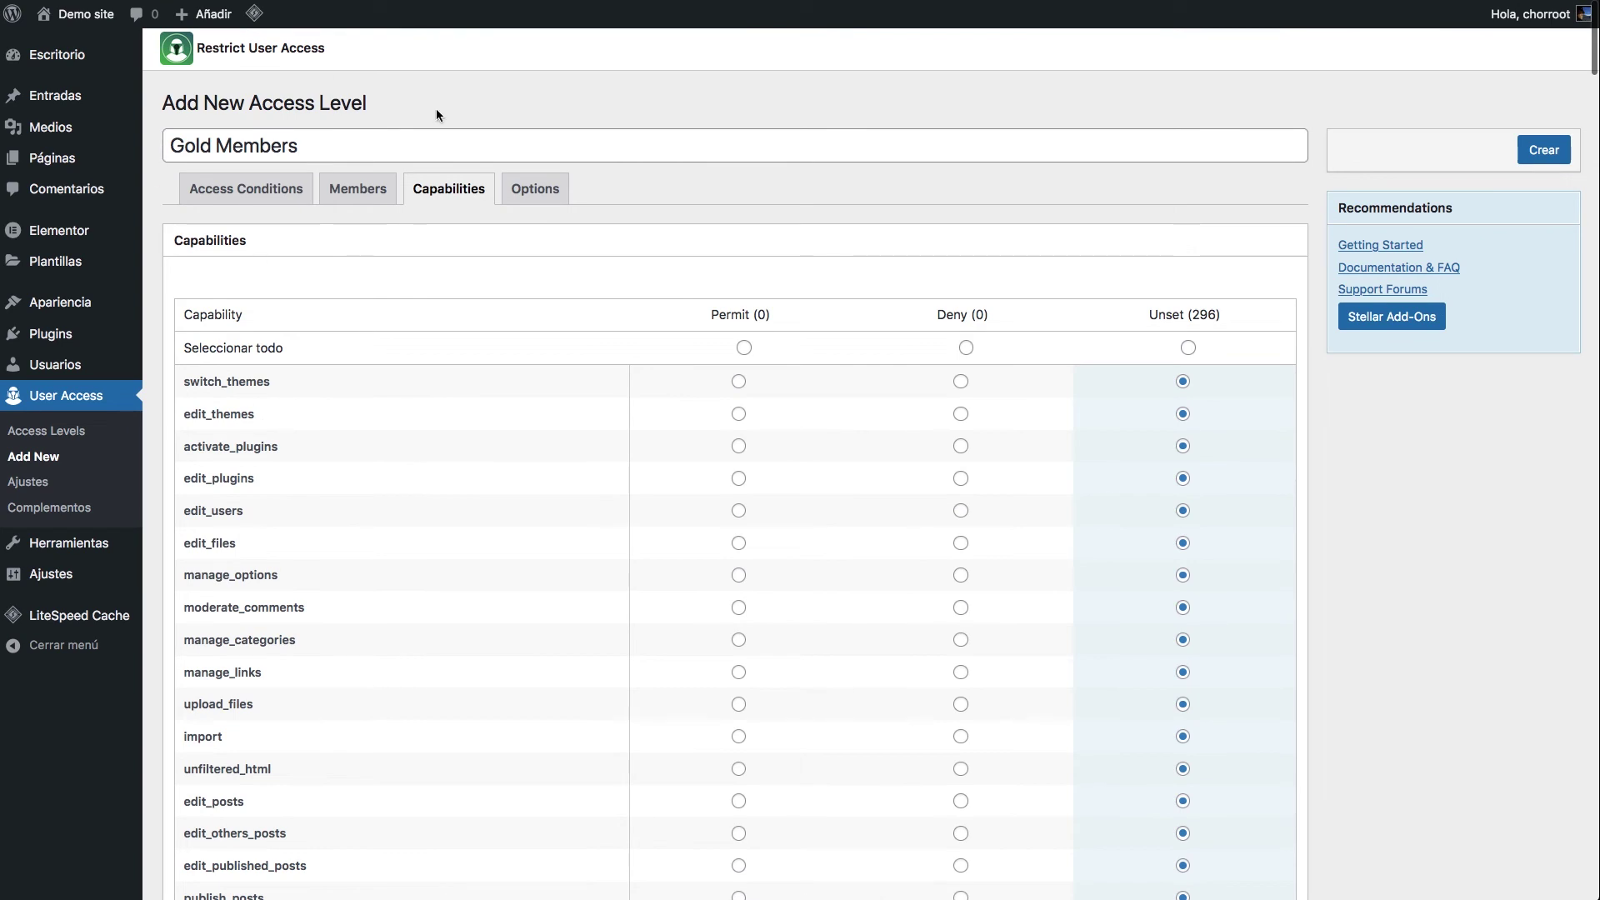
triple_click(236, 152)
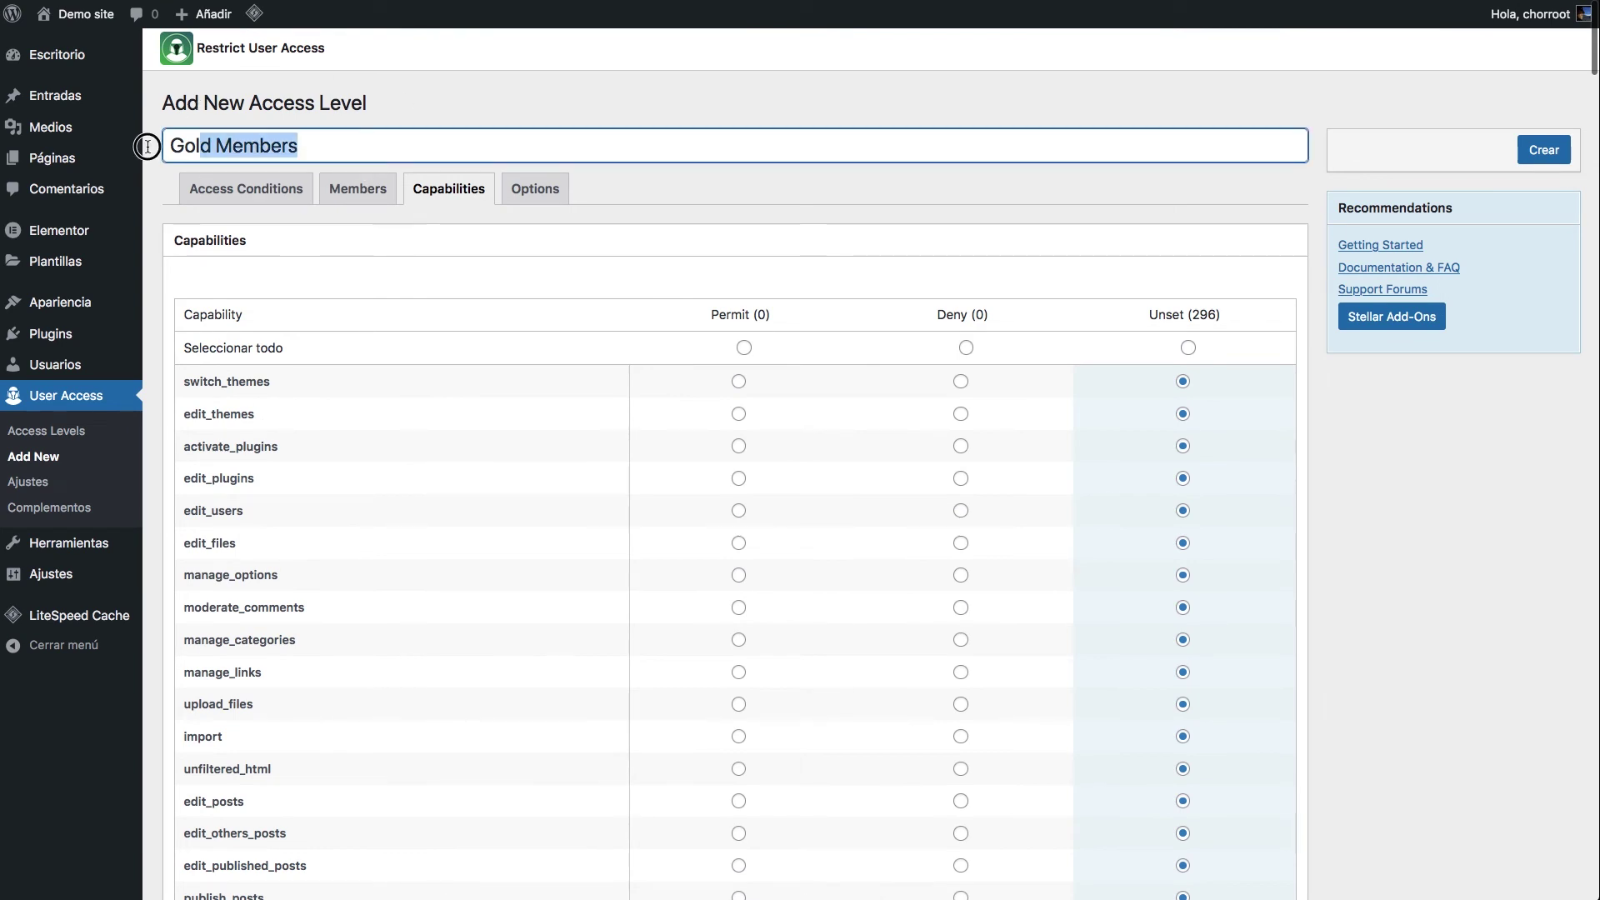
Step: Examine the access level's options, including the Non-Member Action choices and the available redirect pages
click(527, 190)
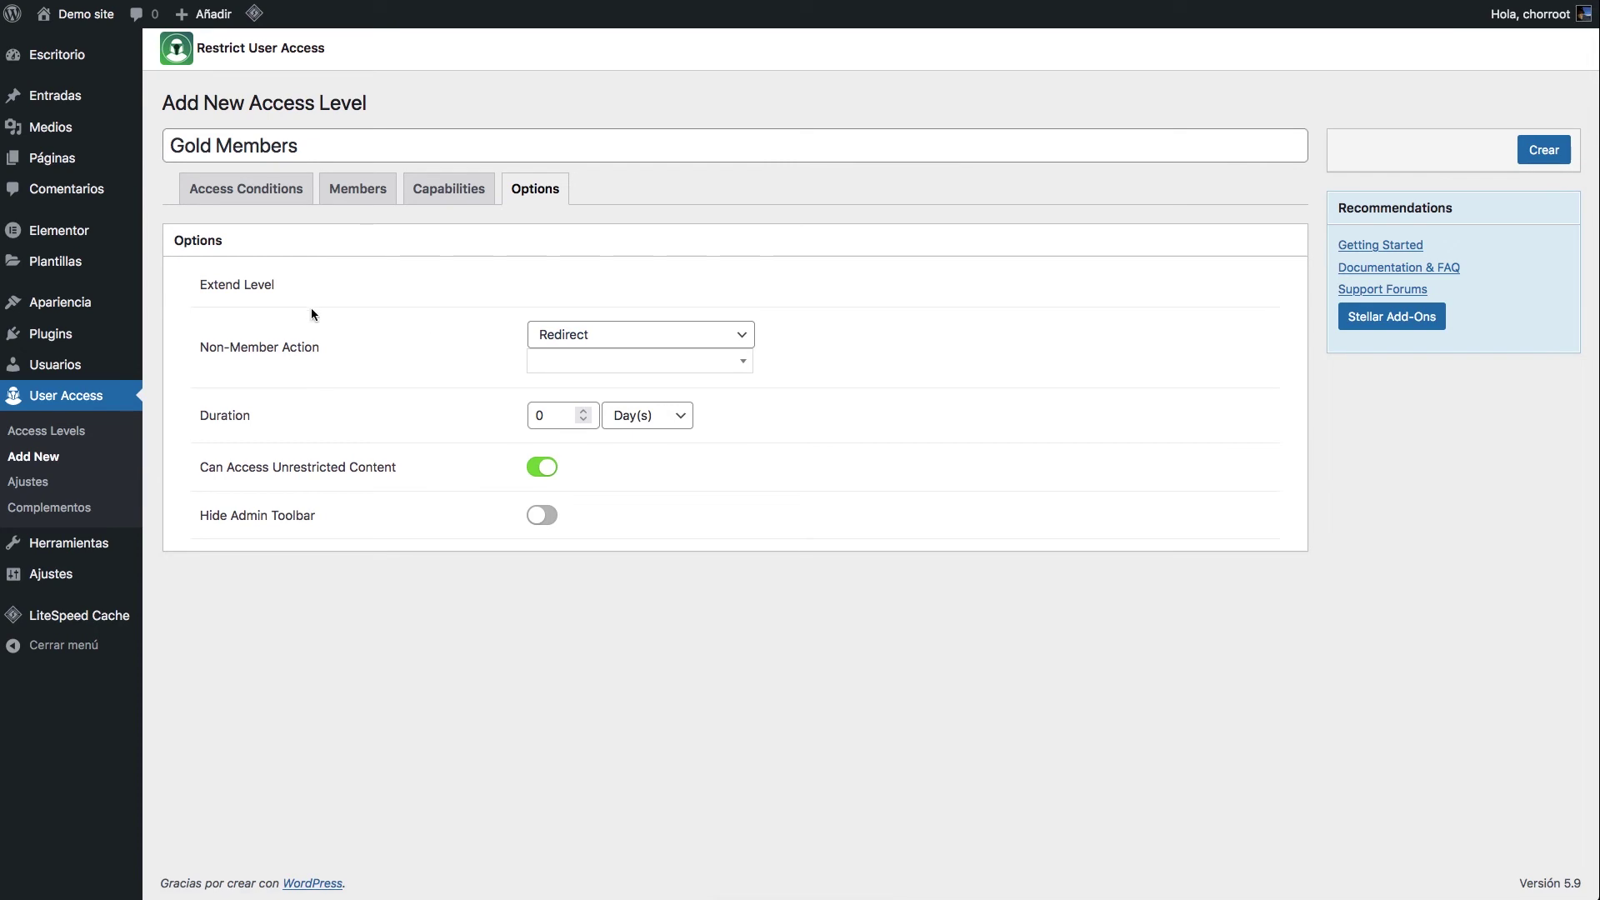
drag(196, 345, 318, 352)
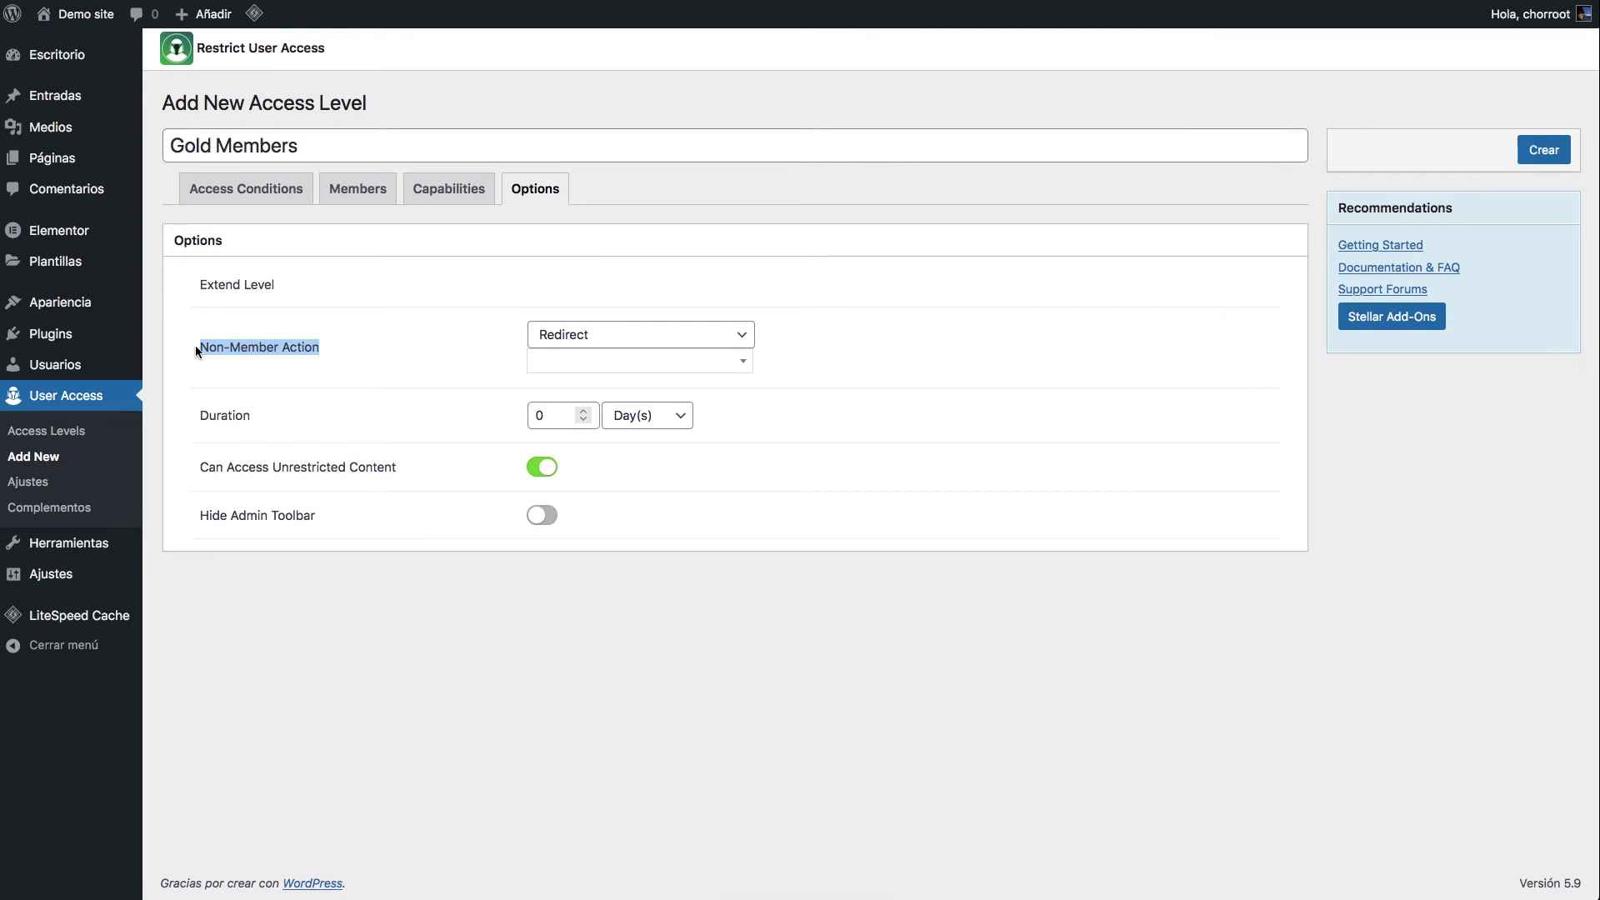
click(679, 333)
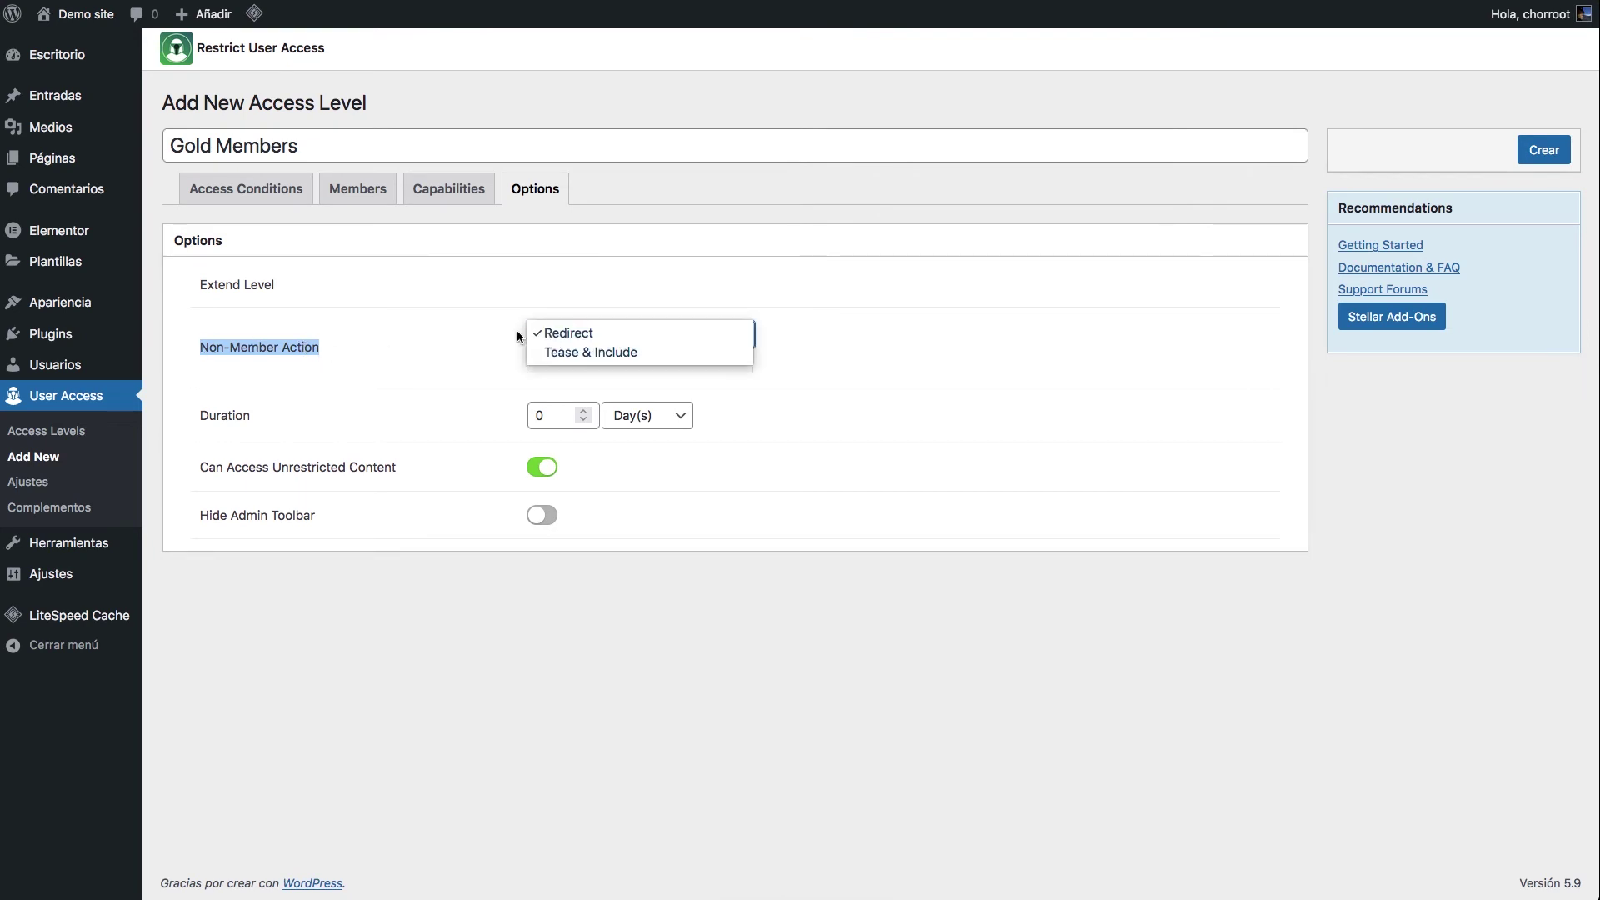
click(444, 327)
click(575, 362)
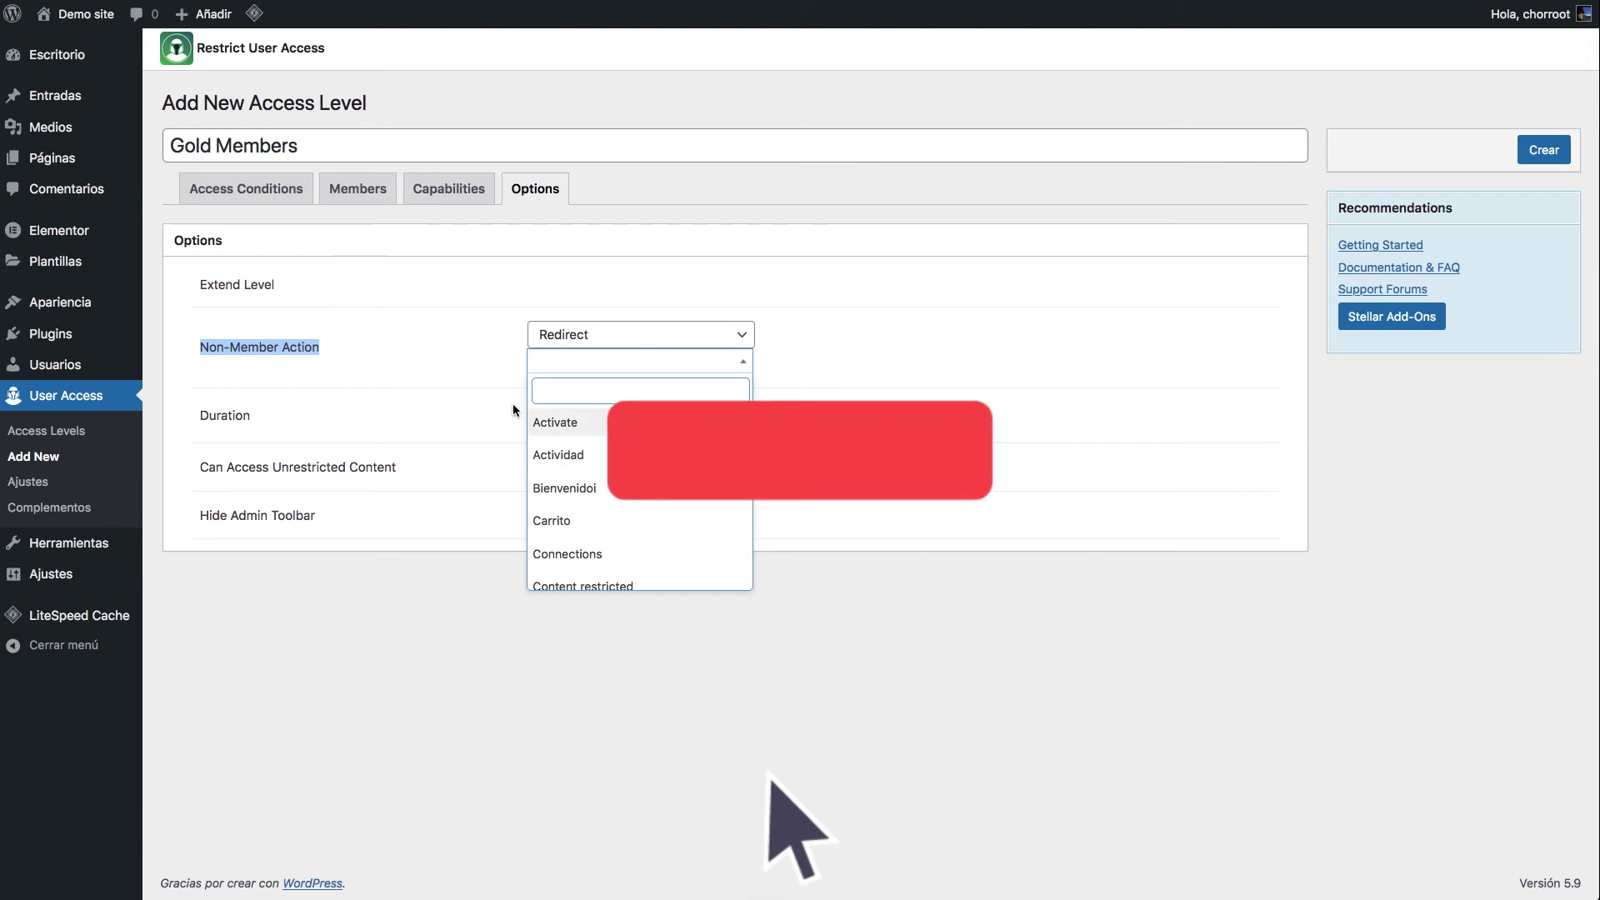
click(427, 399)
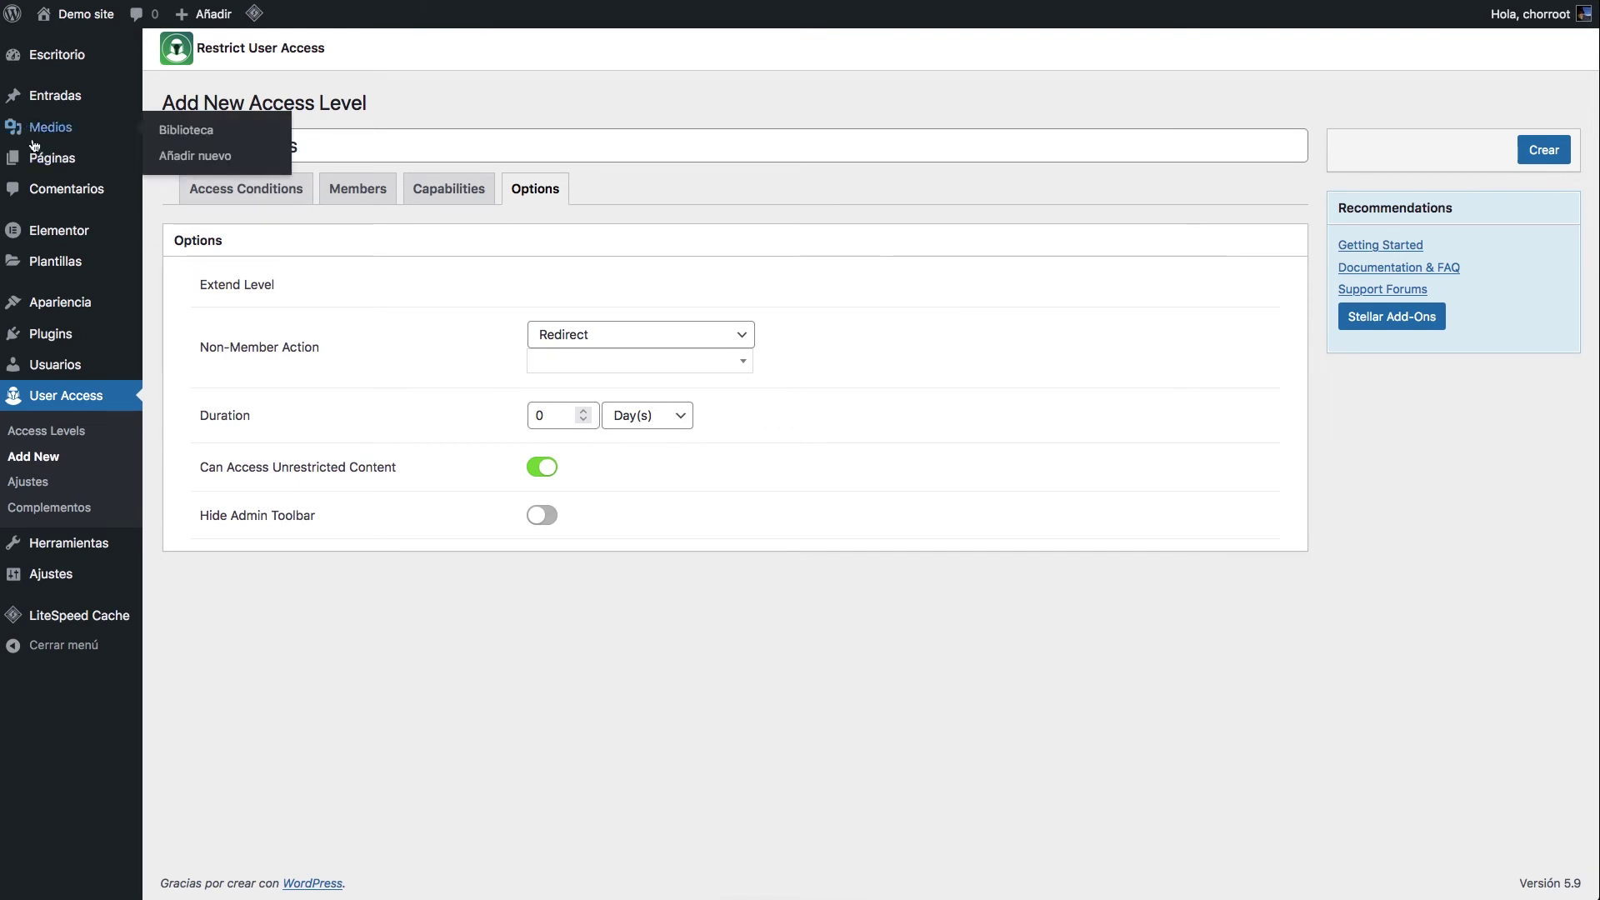
Step: Create a new page in a separate browser tab and title it "Aviso de contenido restringido"
mouse_move(46, 154)
right_click(177, 185)
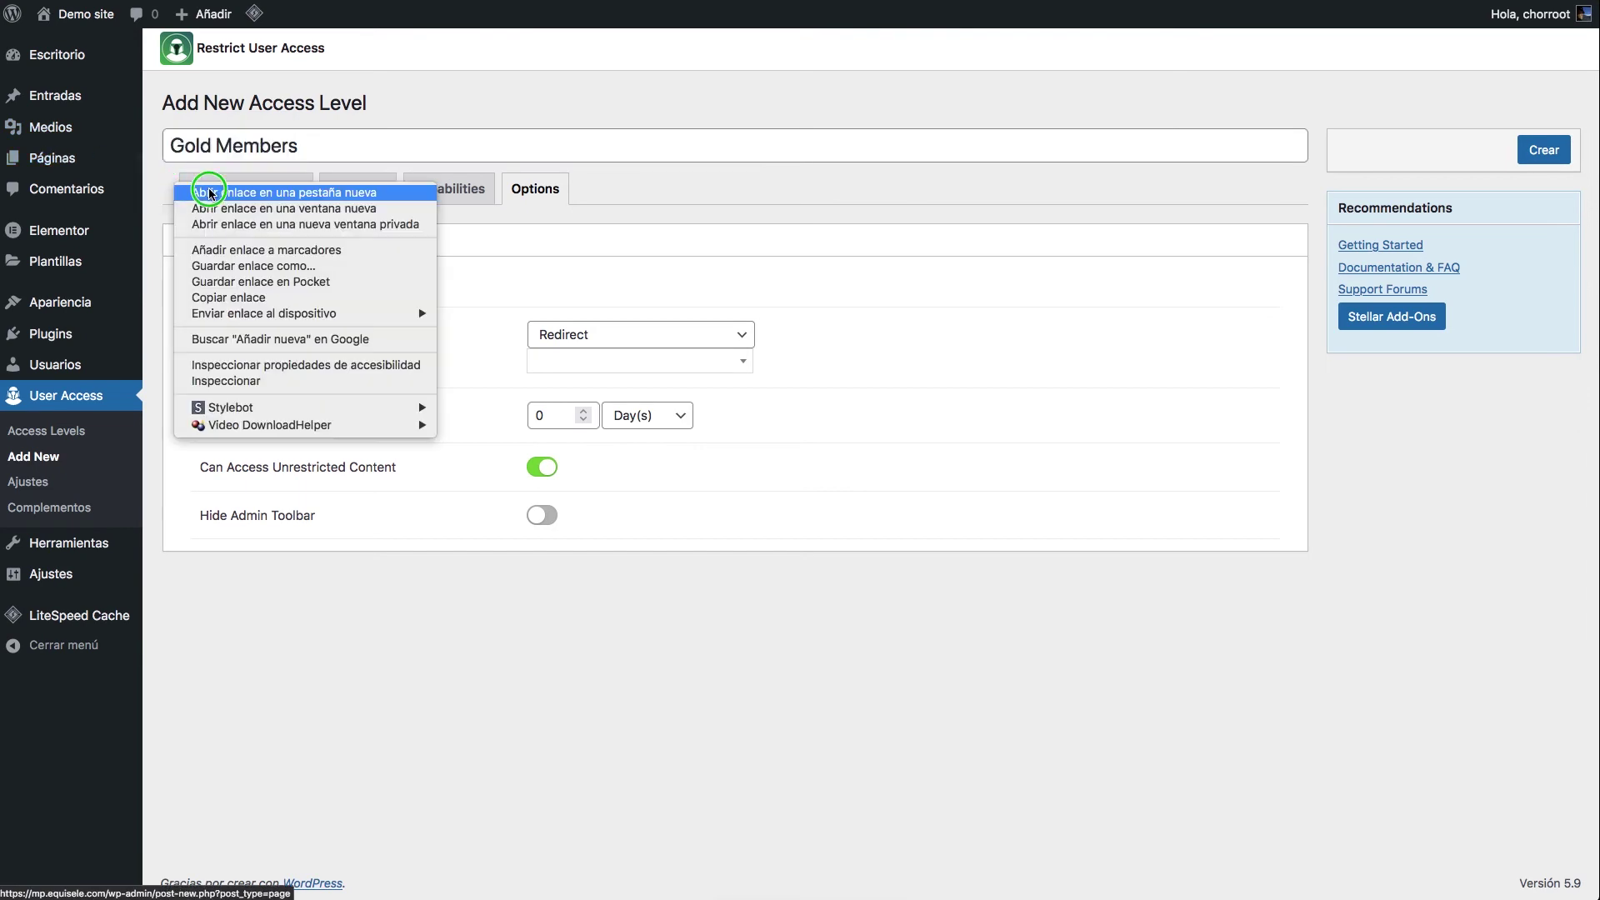
click(211, 194)
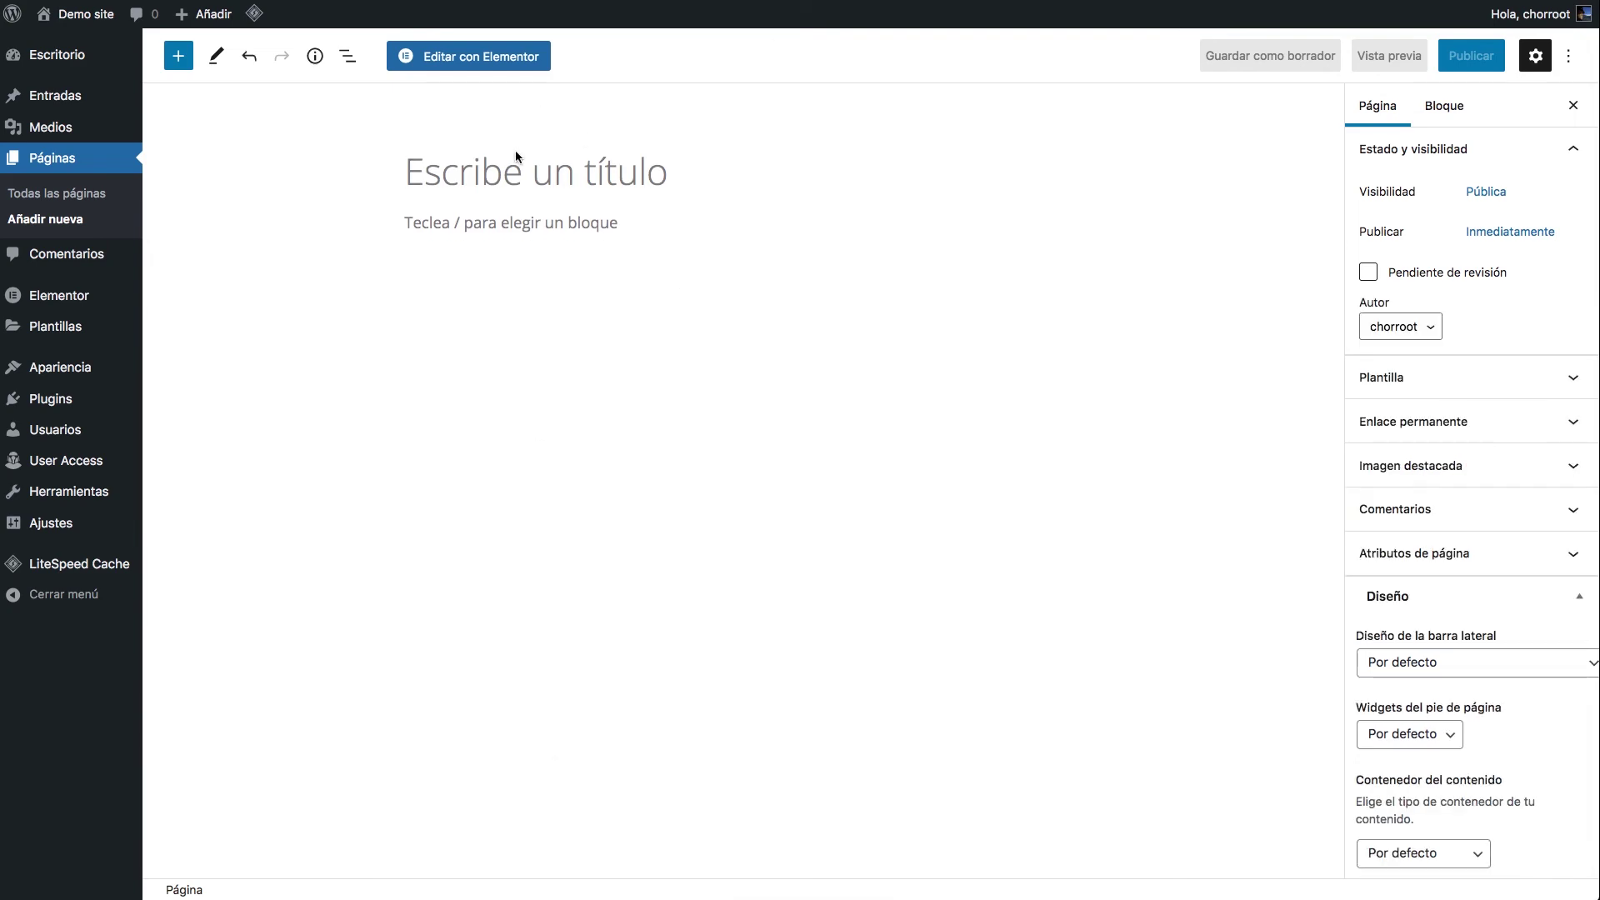
click(504, 173)
text(A)
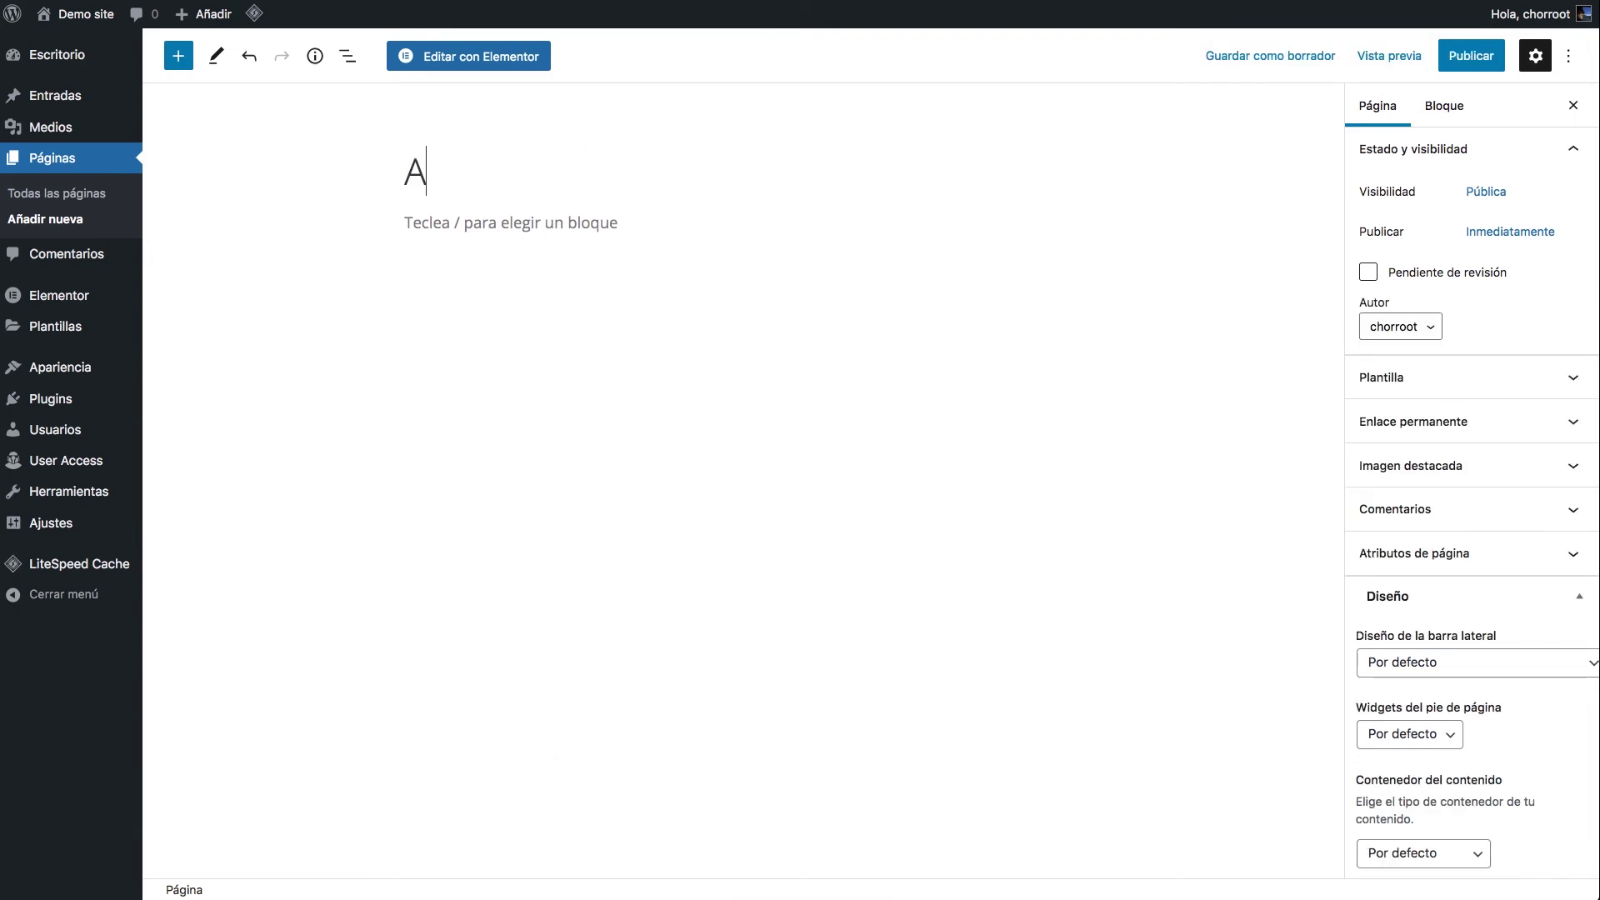
text(viso de re)
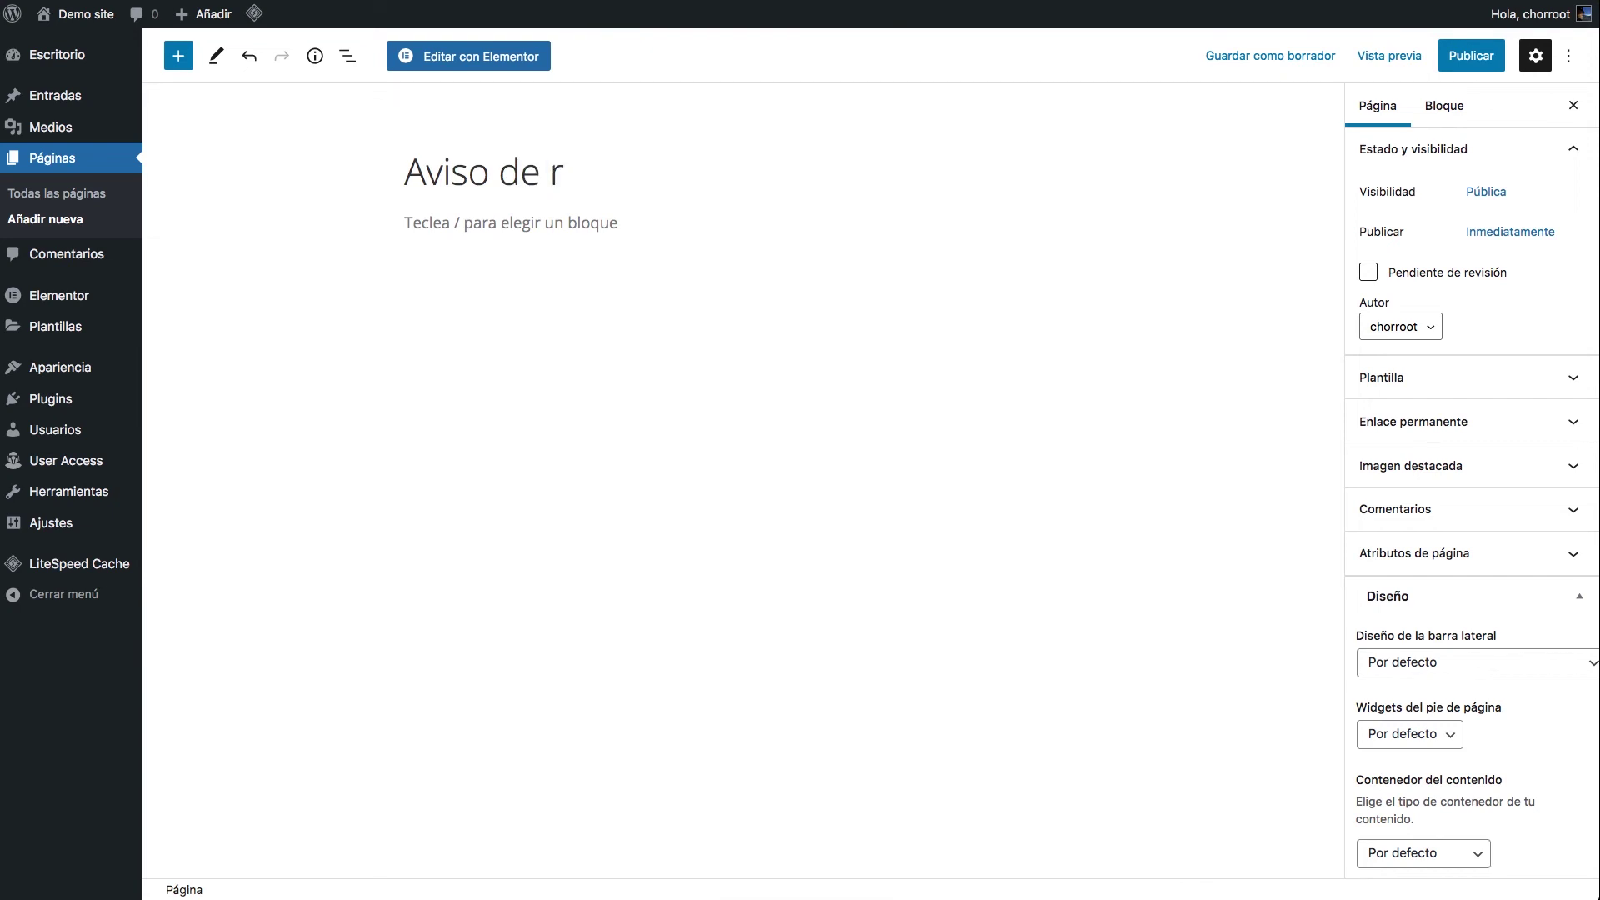
key(BackSpace)
key(BackSpace)
text(contenido )
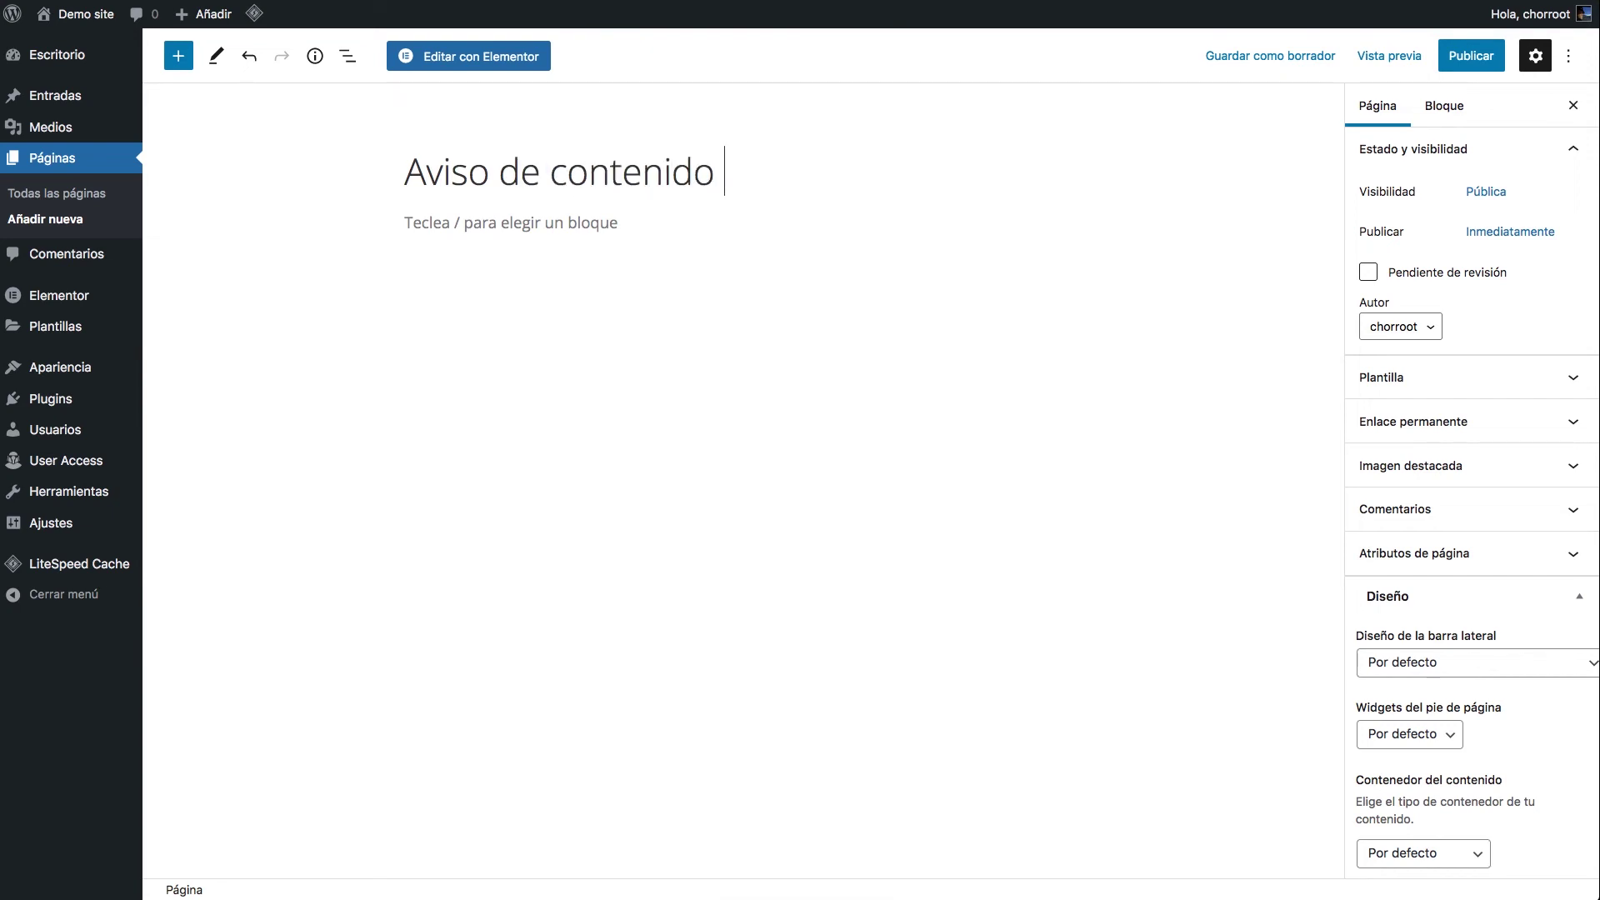
text(restringido)
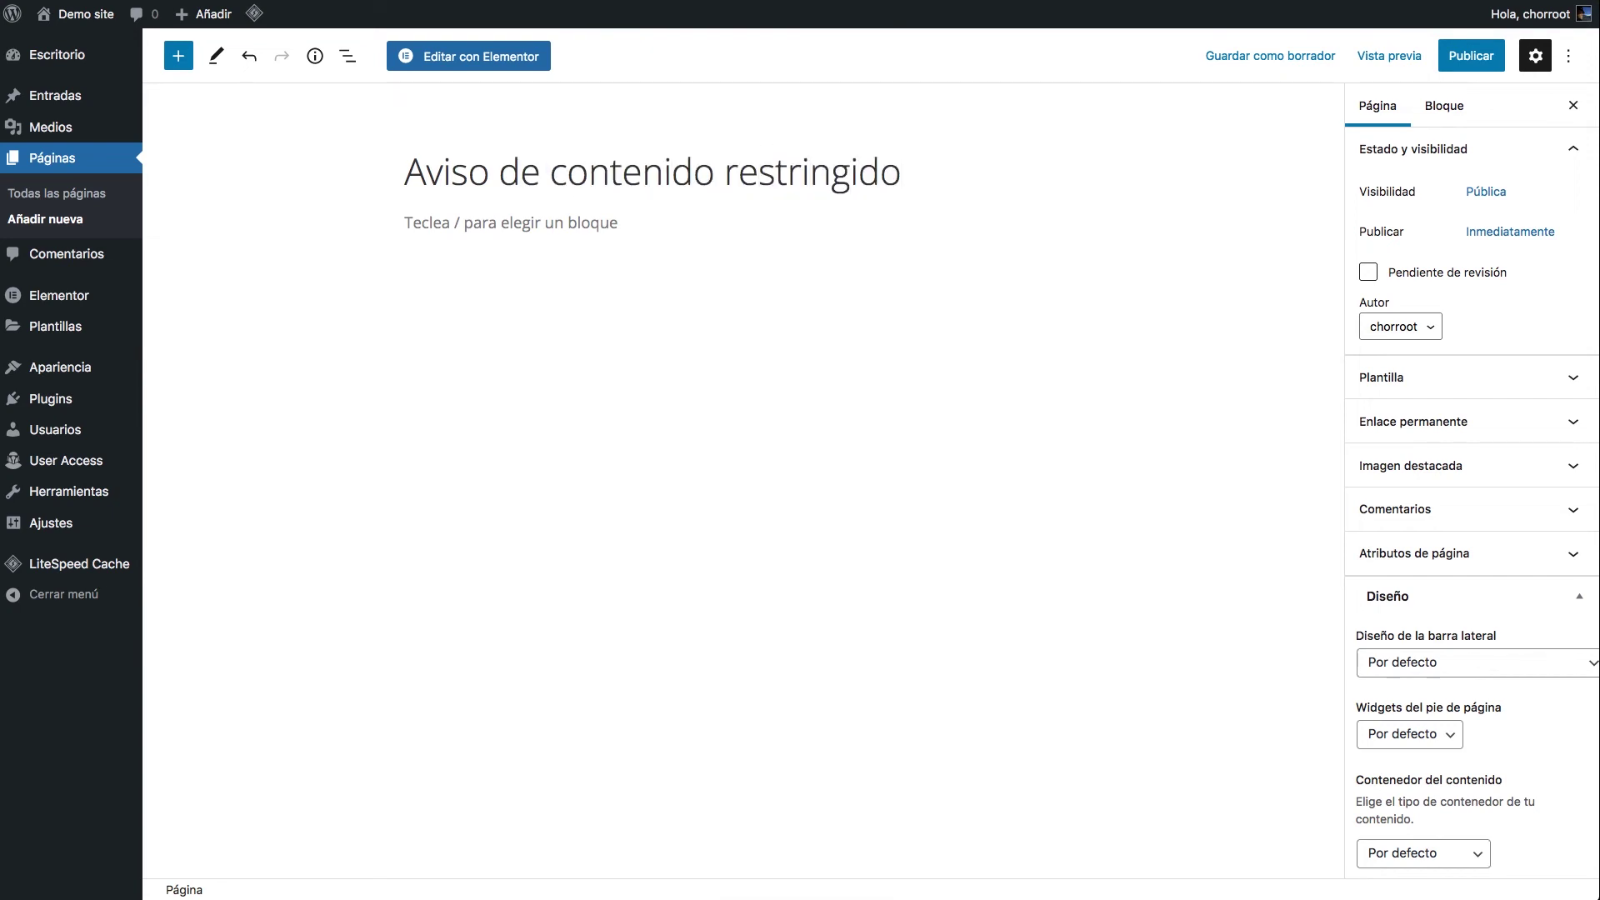
Step: Add the paragraph "Hola, para poder ver el siguiente contenido, tienes que estar registrado en la plataforma." below the page title
key(Return)
text(Hola, p)
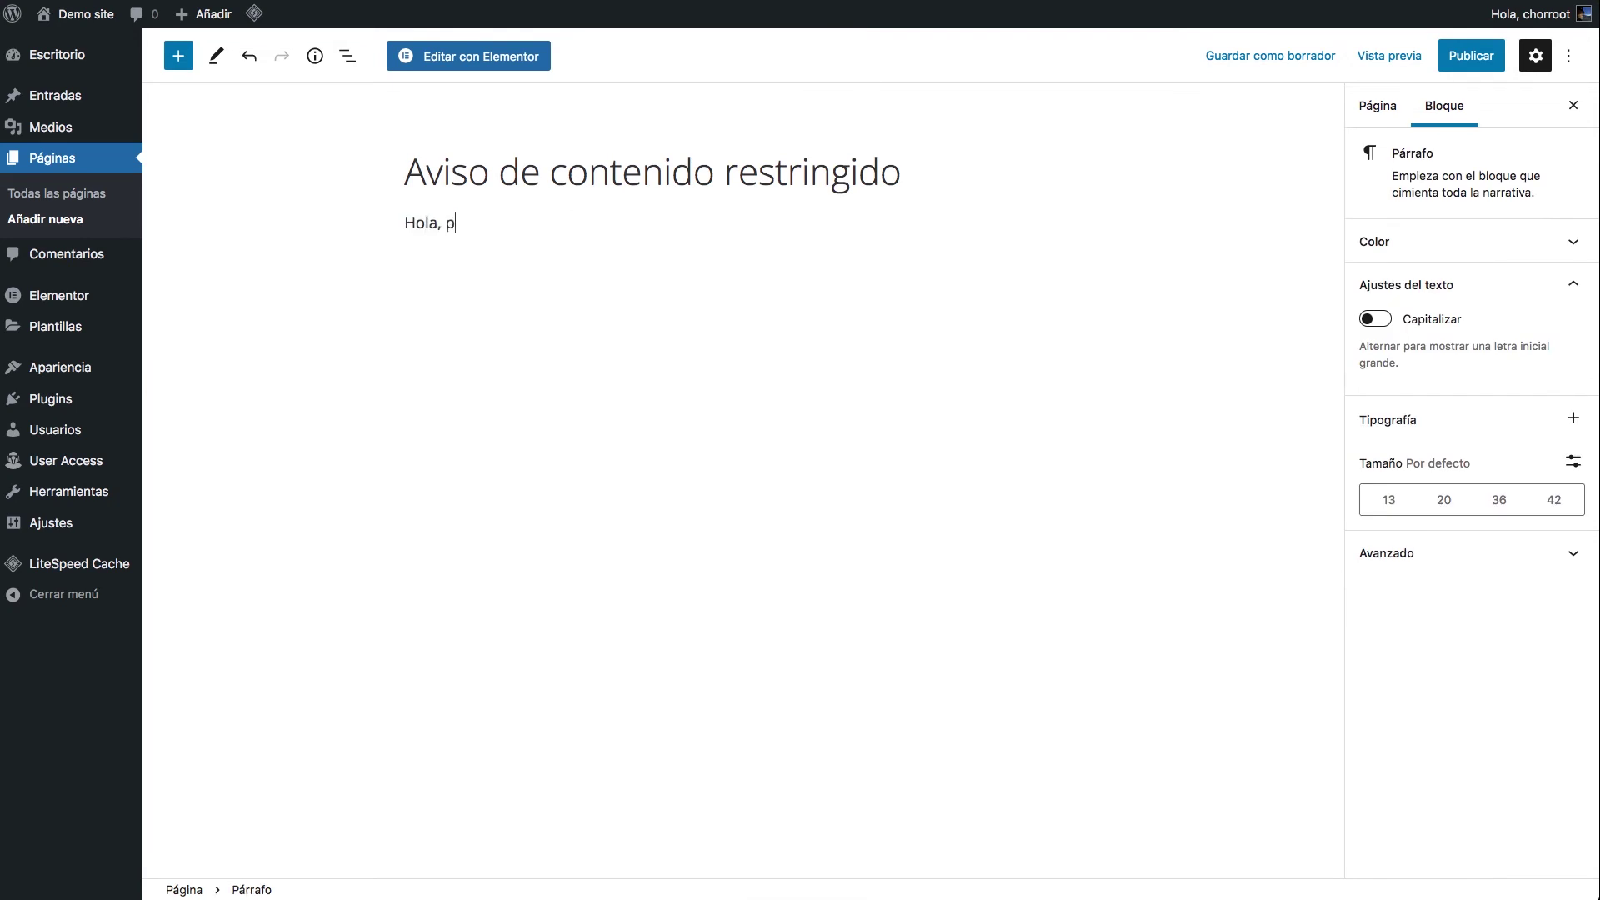
text(ara poder ver el siguiente co)
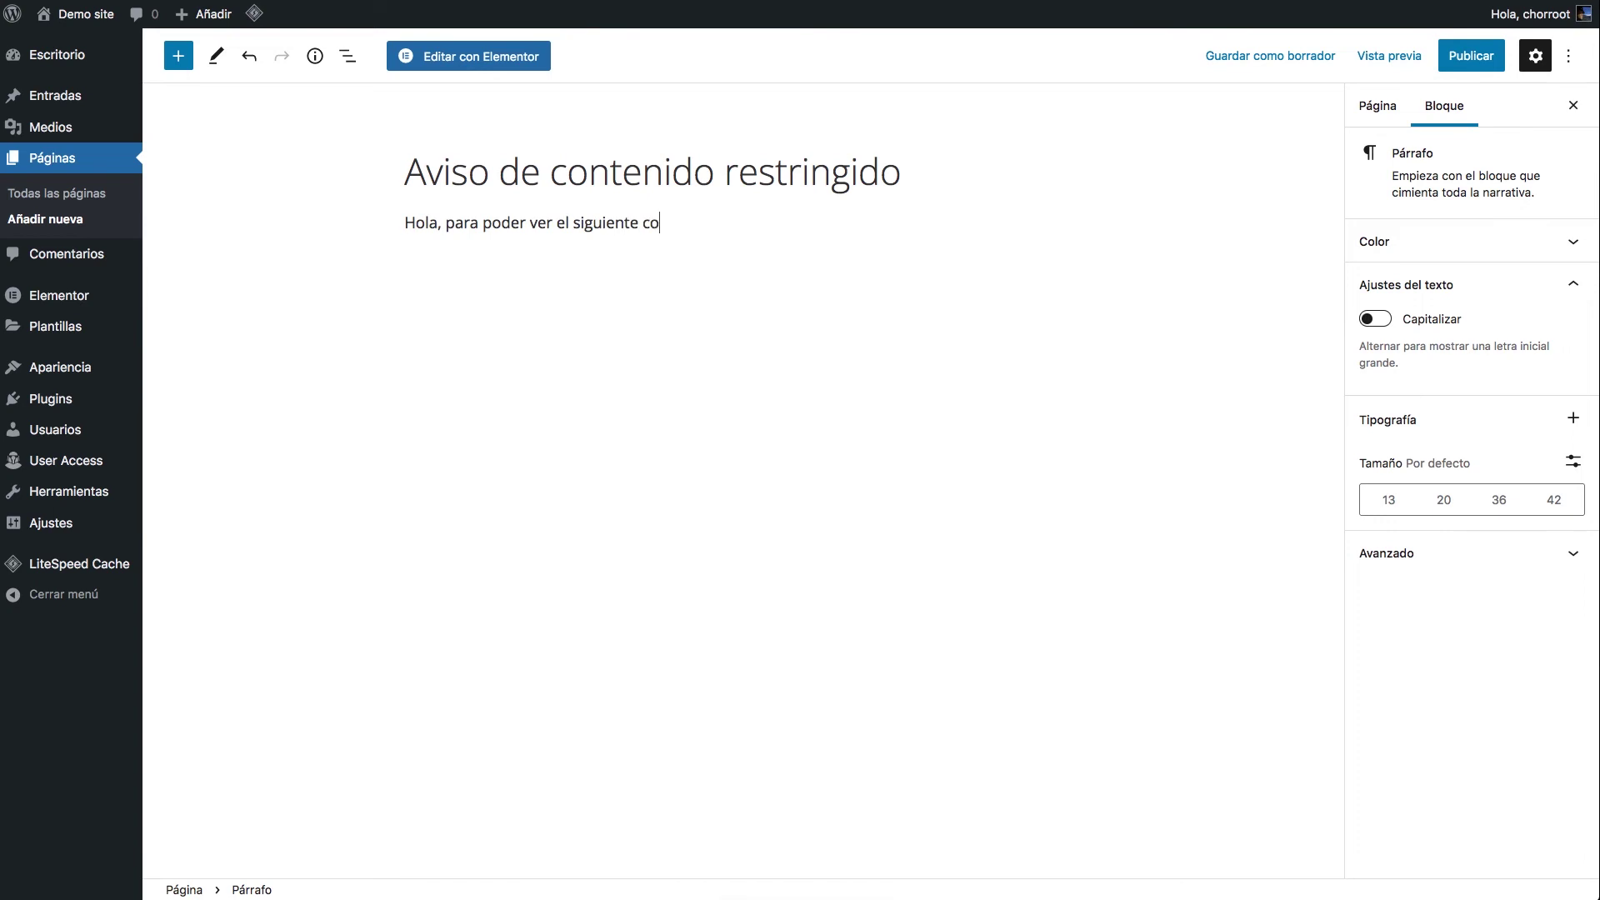
text(ntenido, tienes que estar regis)
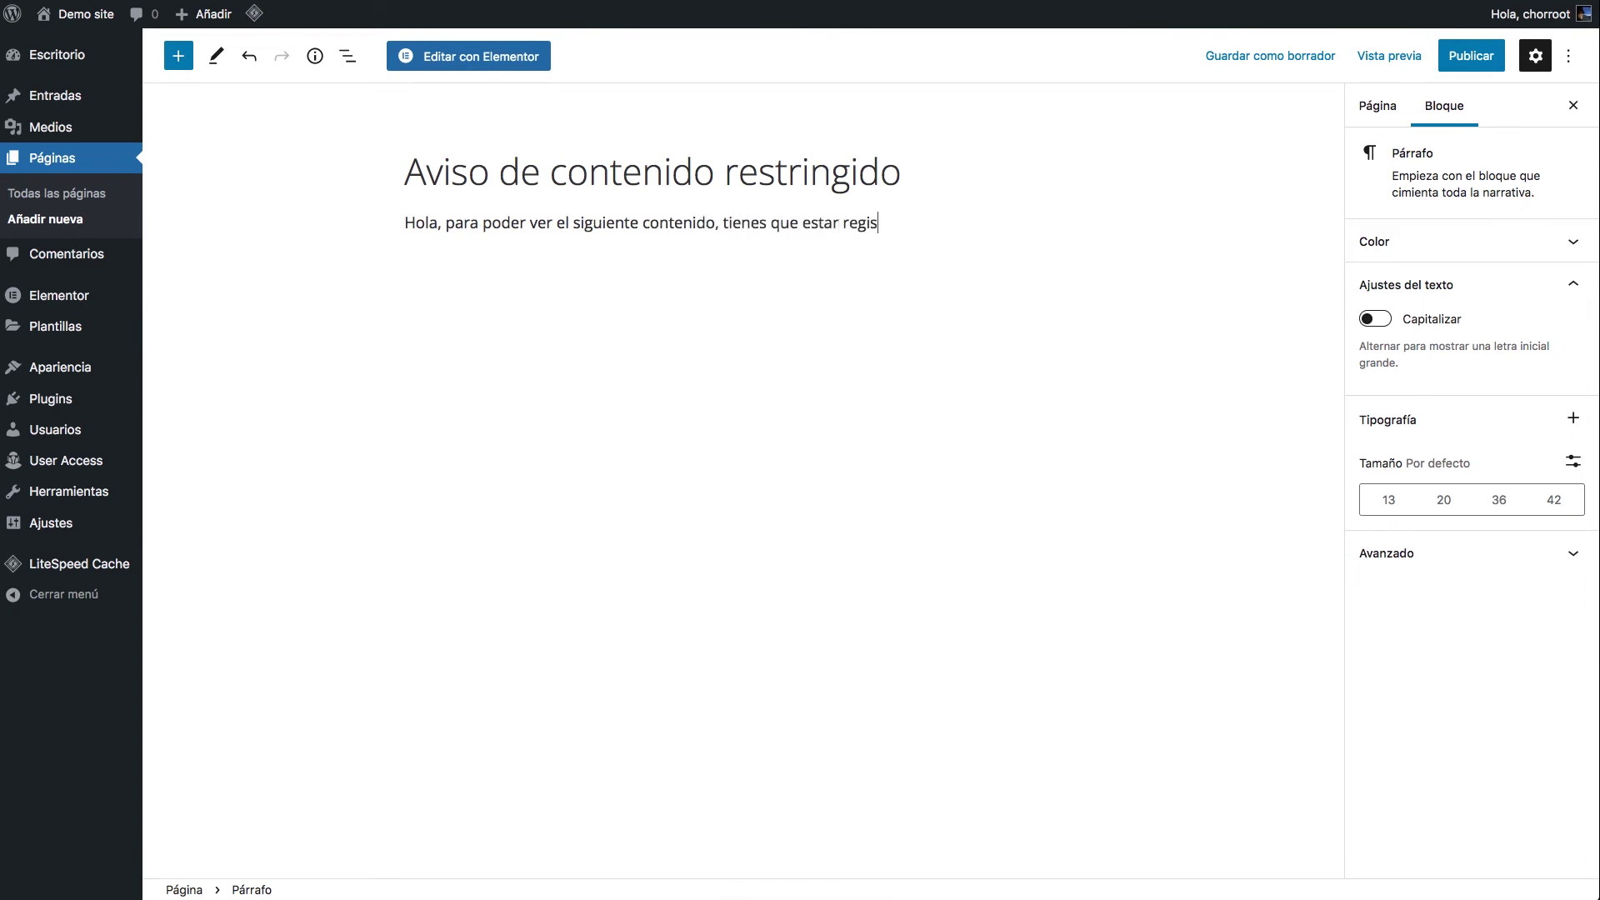
text(trado en la plataforma)
key(Return)
key(BackSpace)
Step: Insert an Acceder/salir block below the paragraph with the login shown as a form, and publish the page
key(Return)
text(/login)
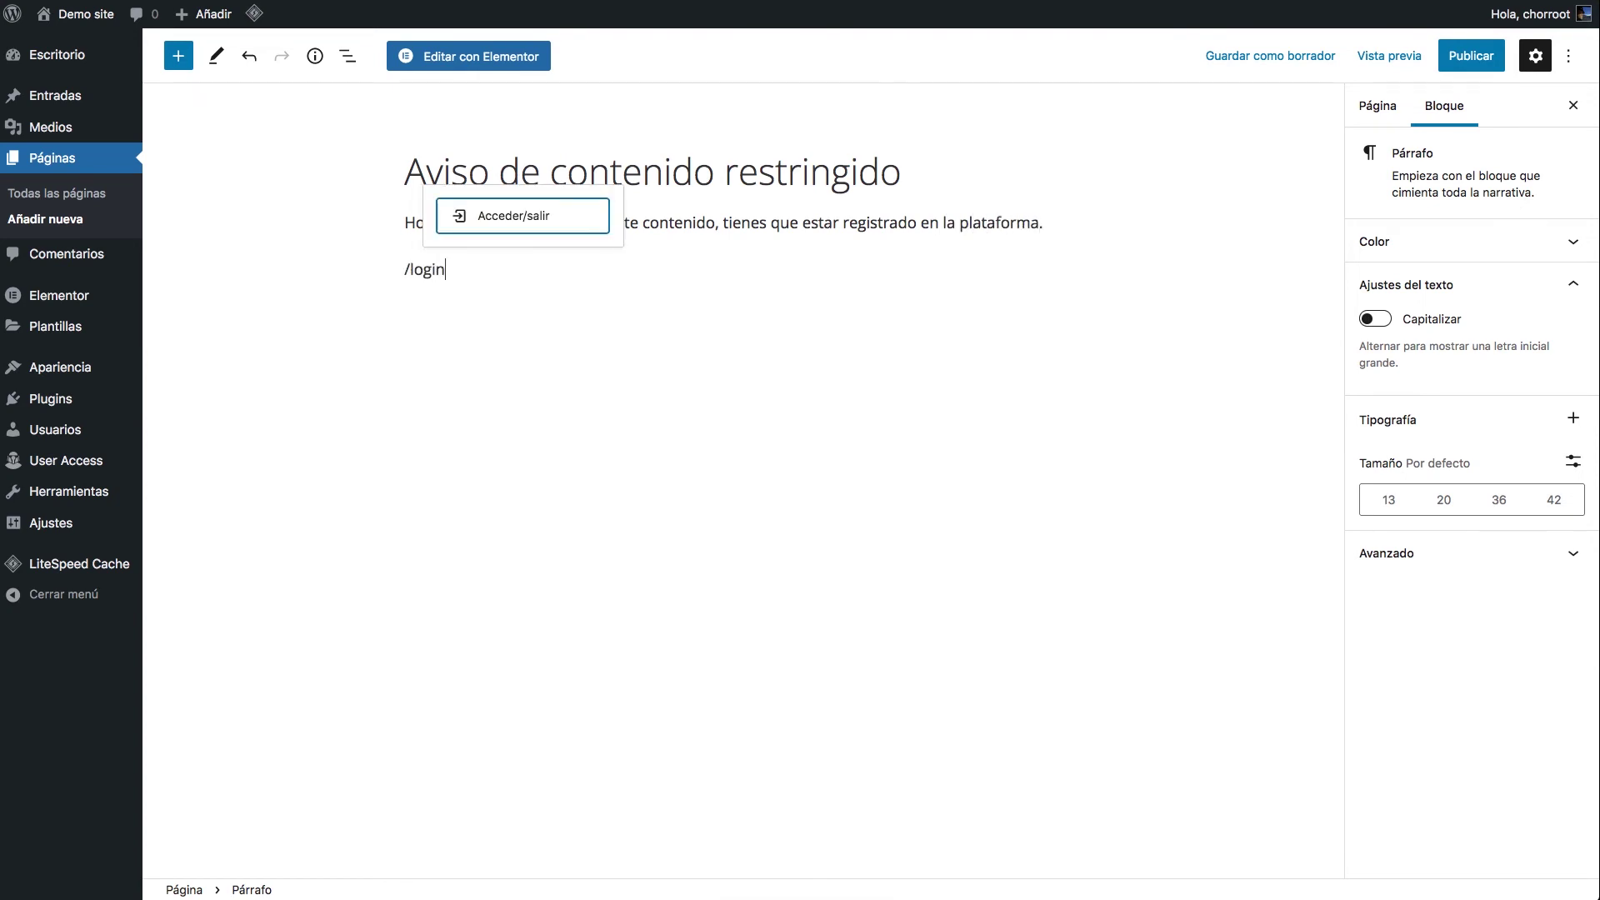
click(494, 219)
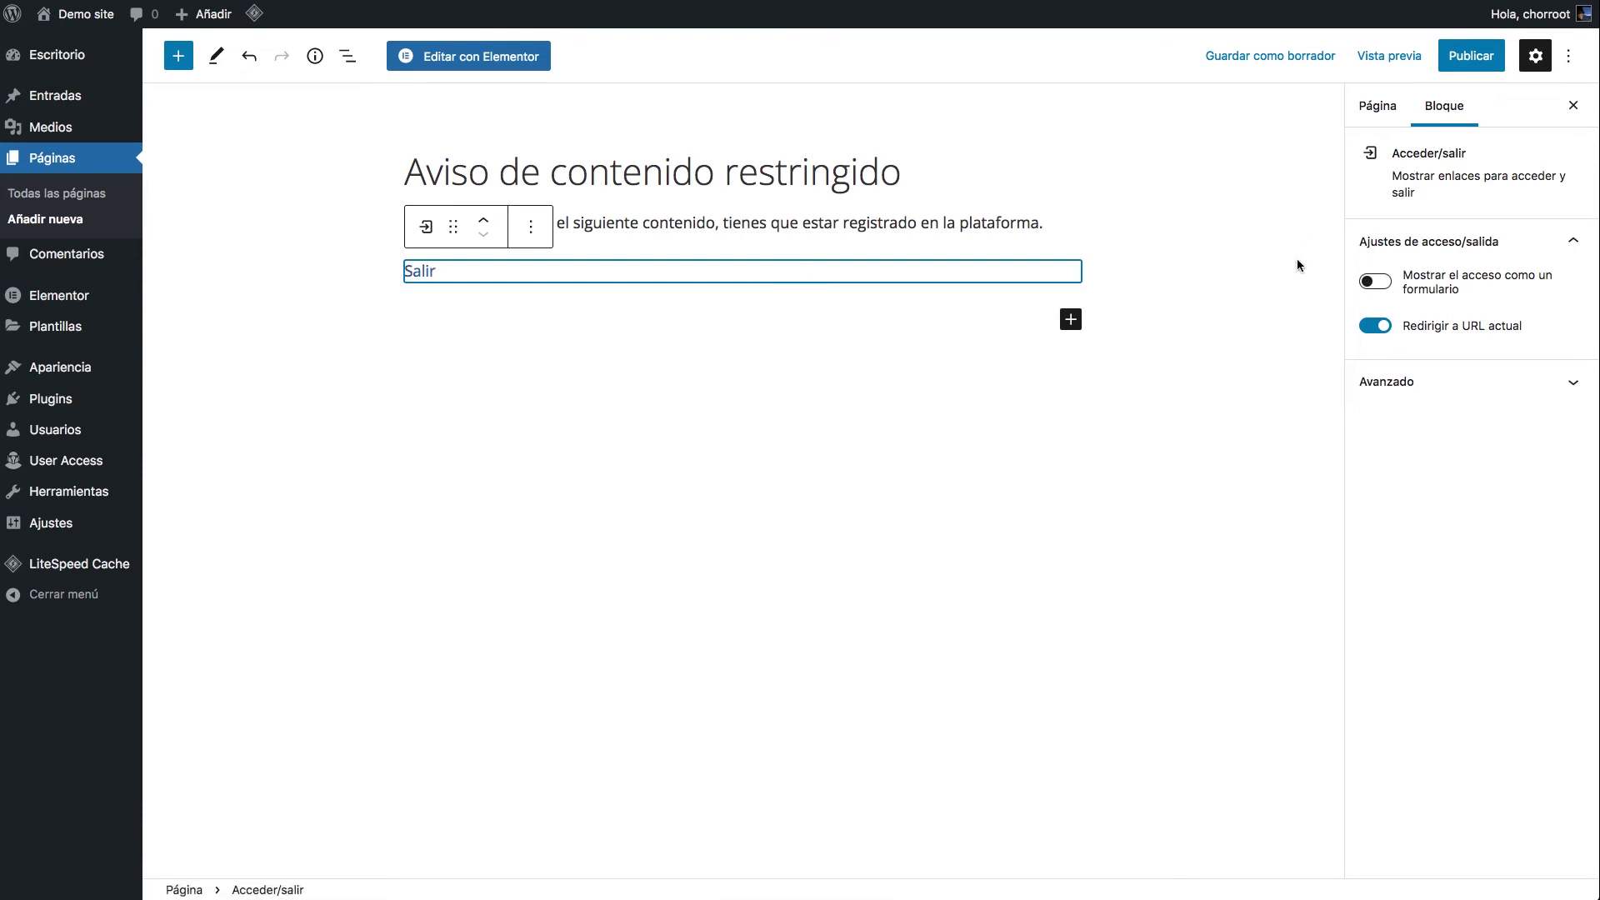
click(1375, 283)
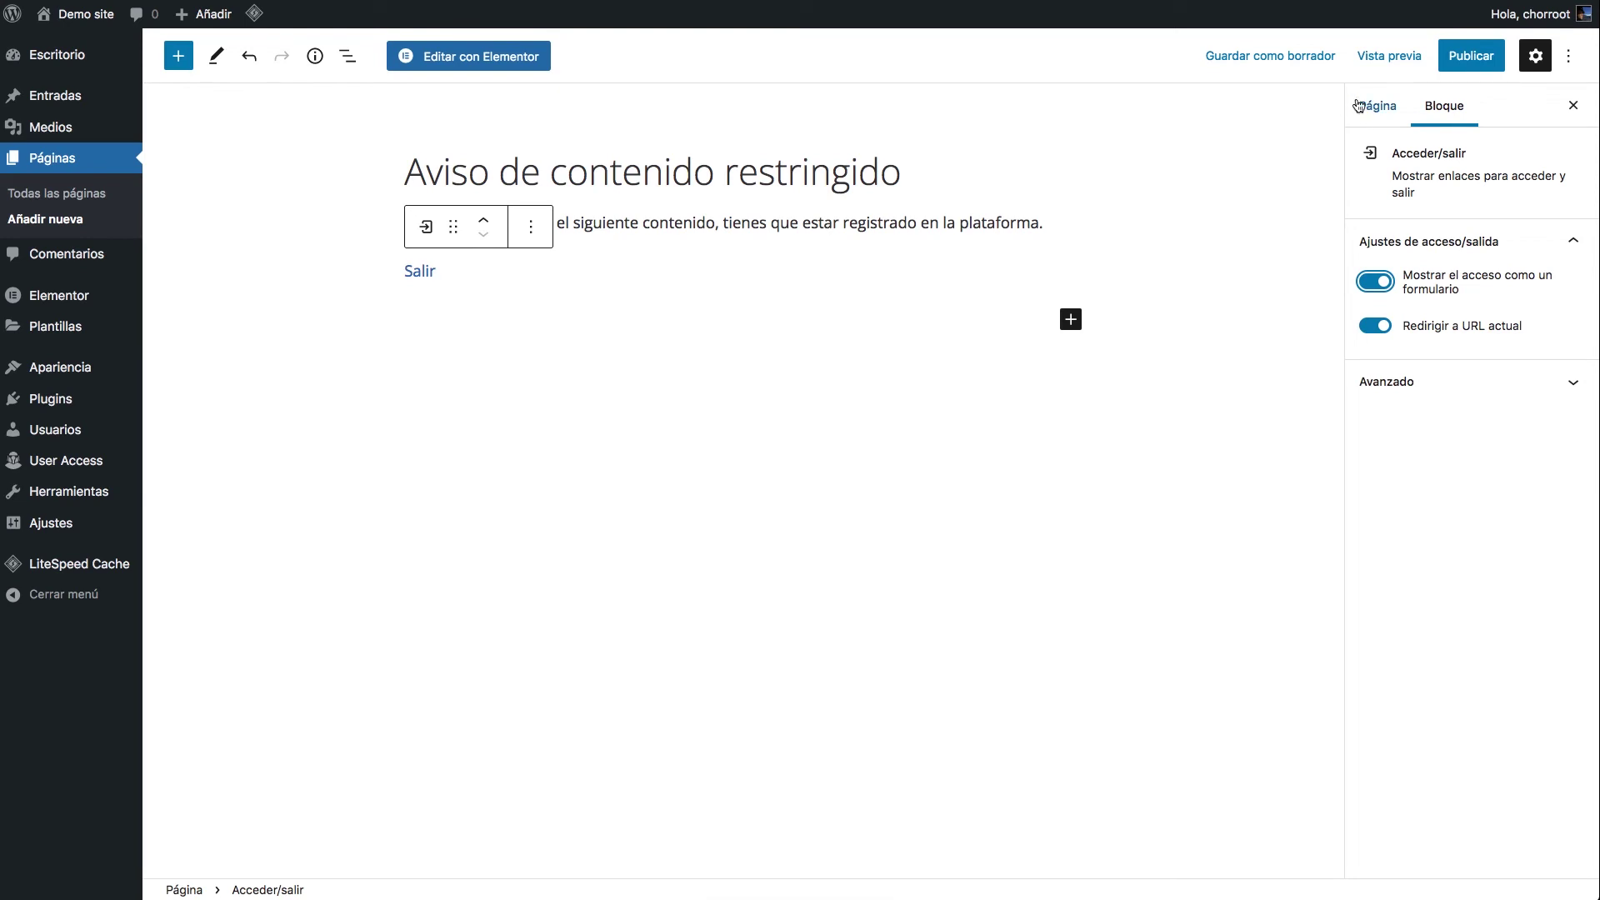
click(1469, 59)
click(1411, 60)
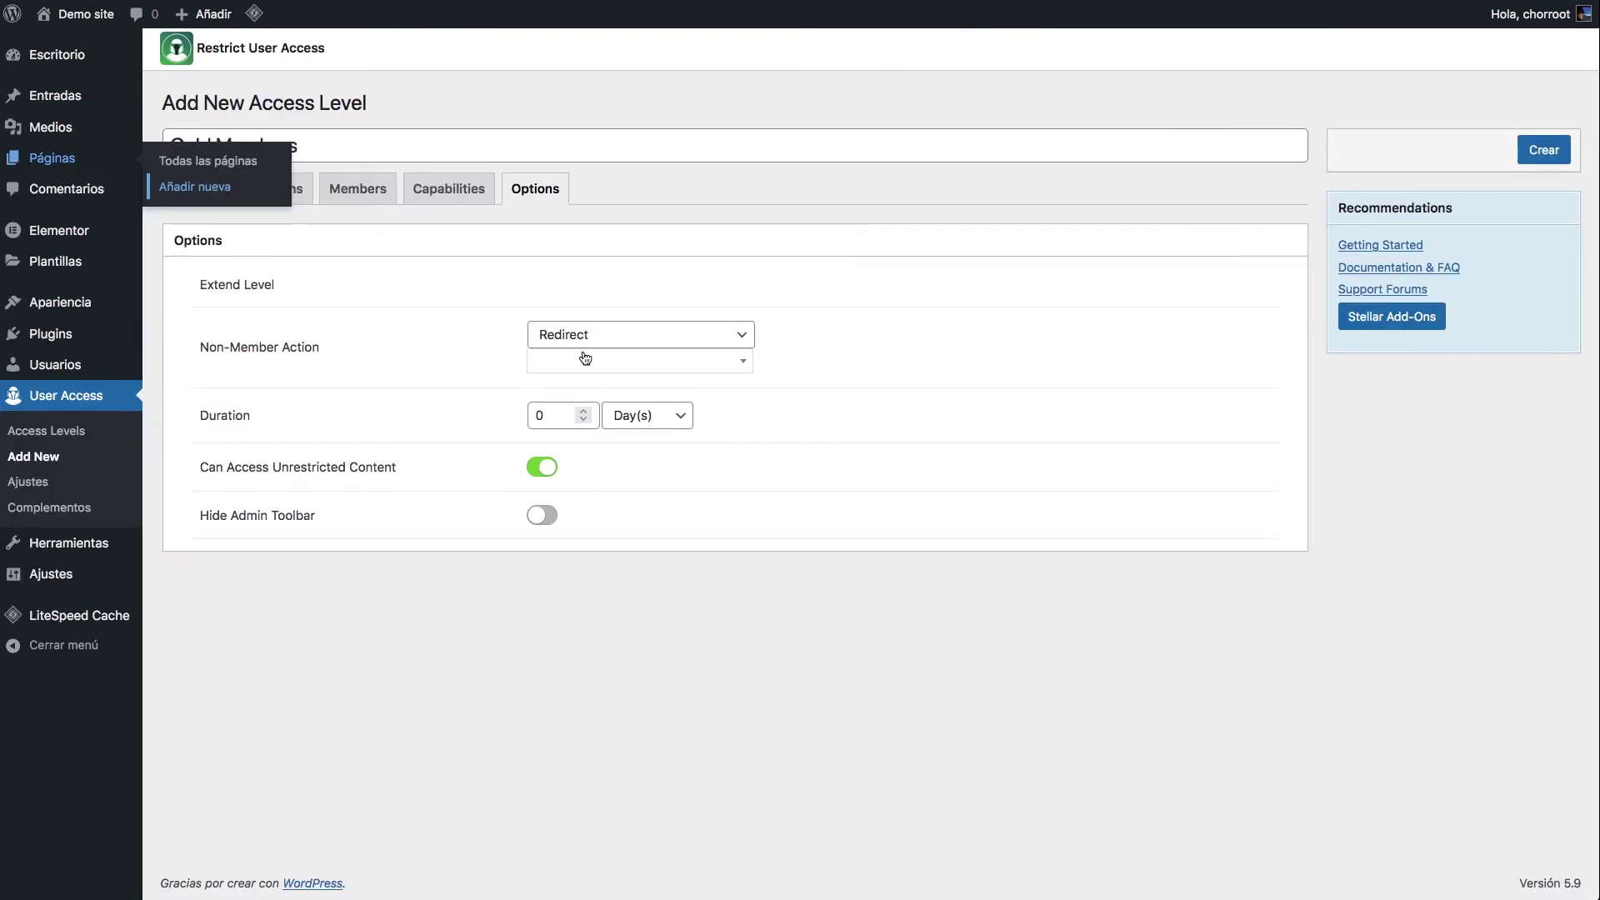
Step: Choose the "Aviso de contenido restringido" page as the redirect target for non-members
click(603, 361)
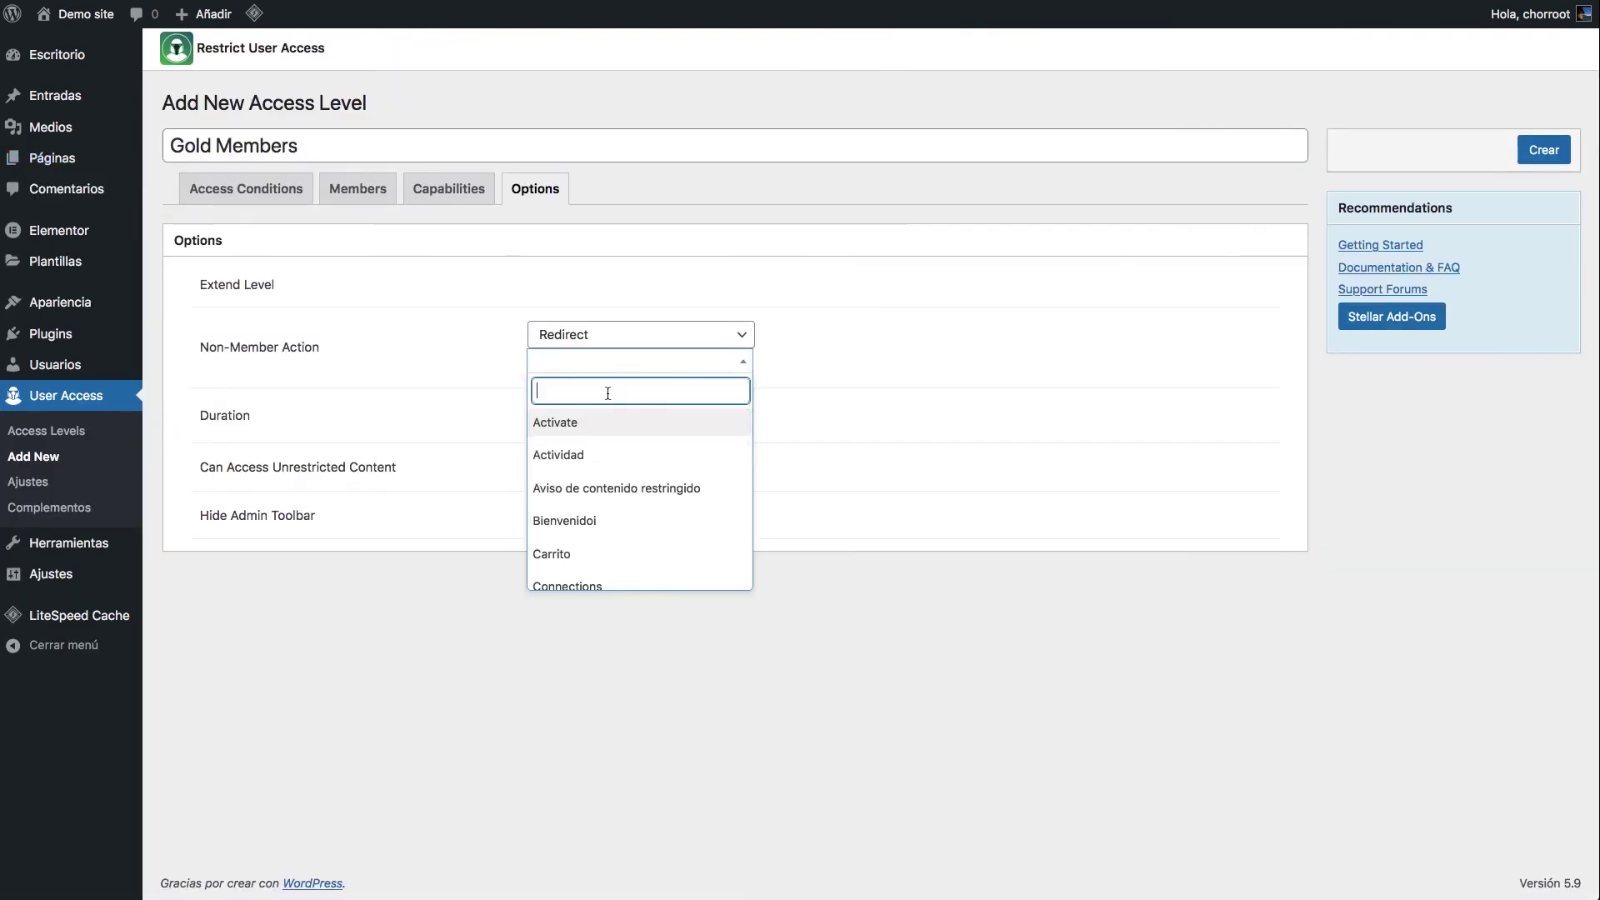
click(596, 492)
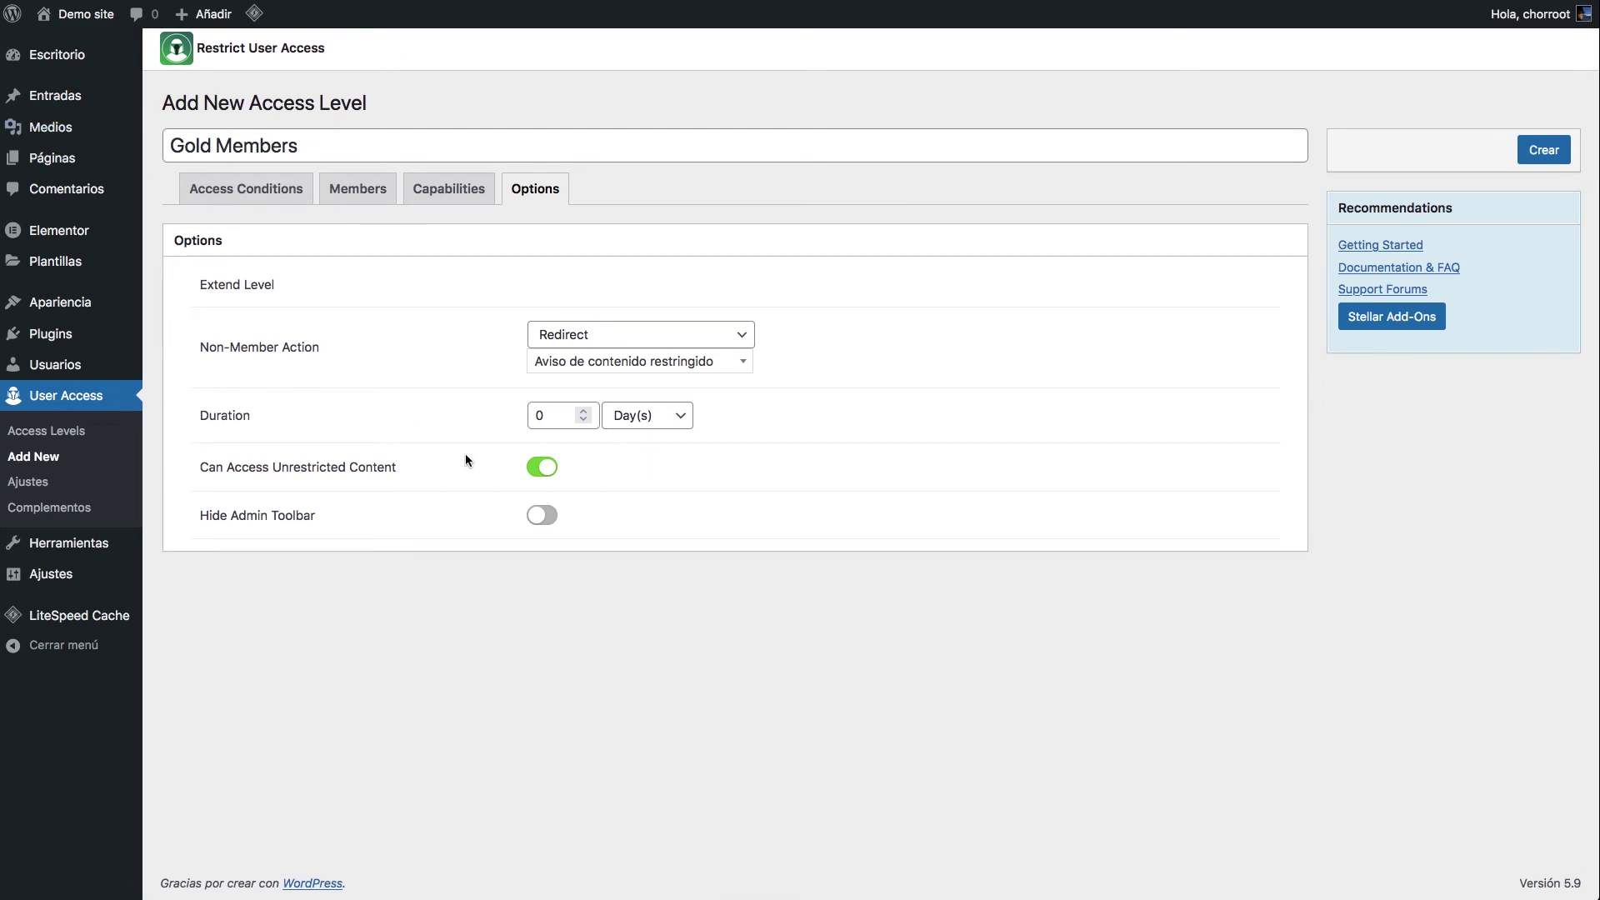
Step: Set the access level's duration to 60 days and enable hiding the admin toolbar
click(474, 415)
text(60)
click(461, 402)
click(542, 515)
Step: Review the level's capabilities, member automation and access conditions, including the selectable pages and condition types
click(457, 190)
click(366, 189)
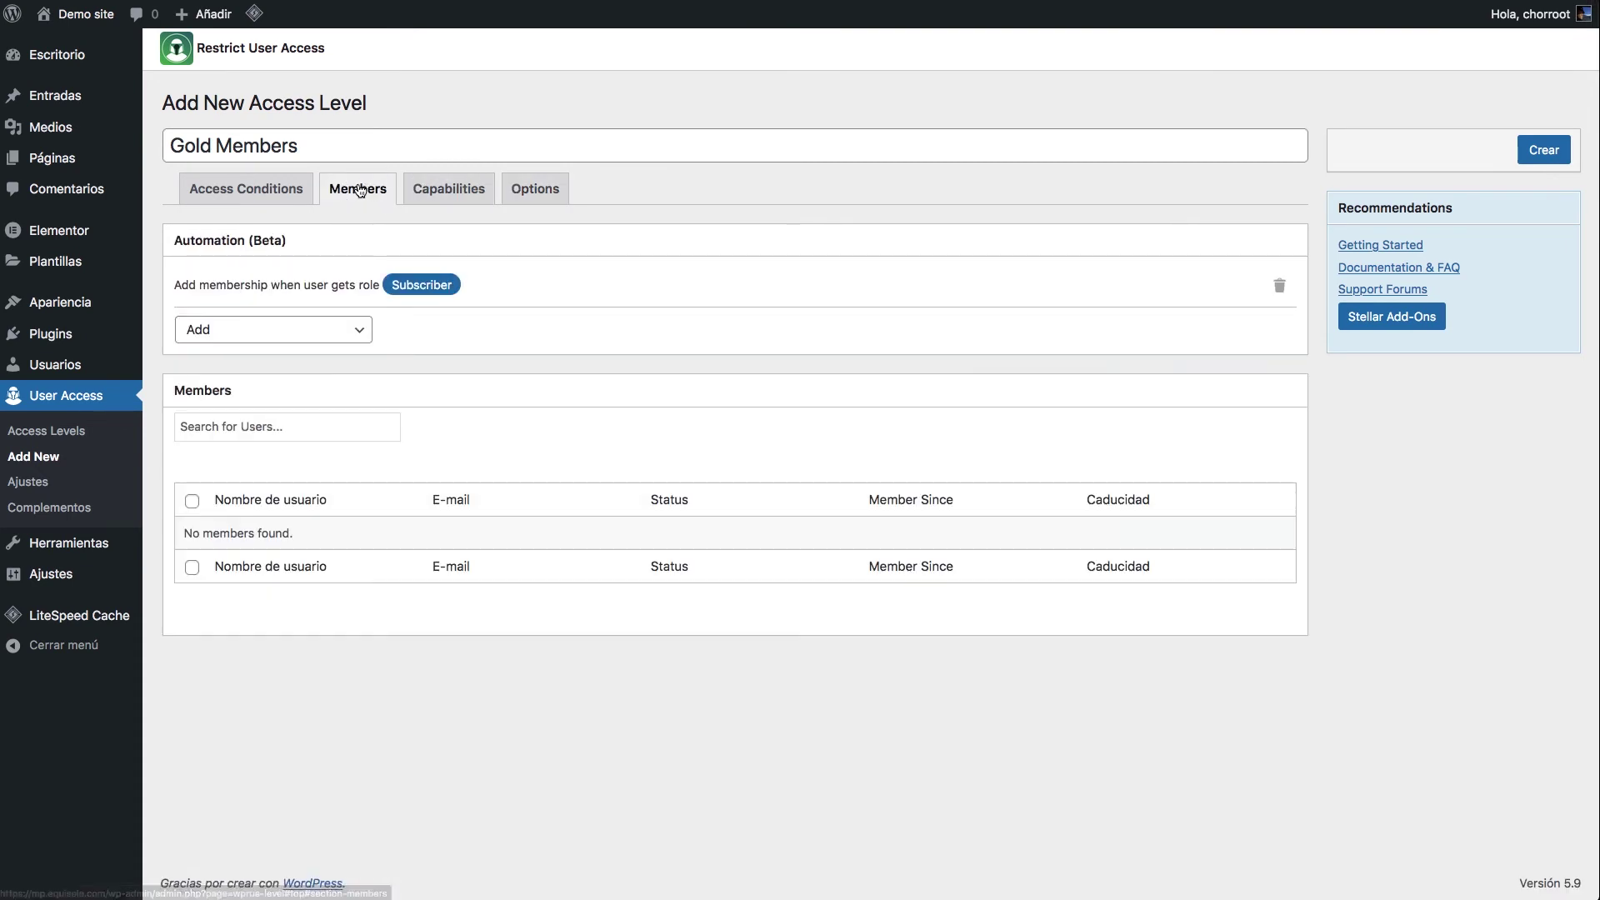
click(285, 190)
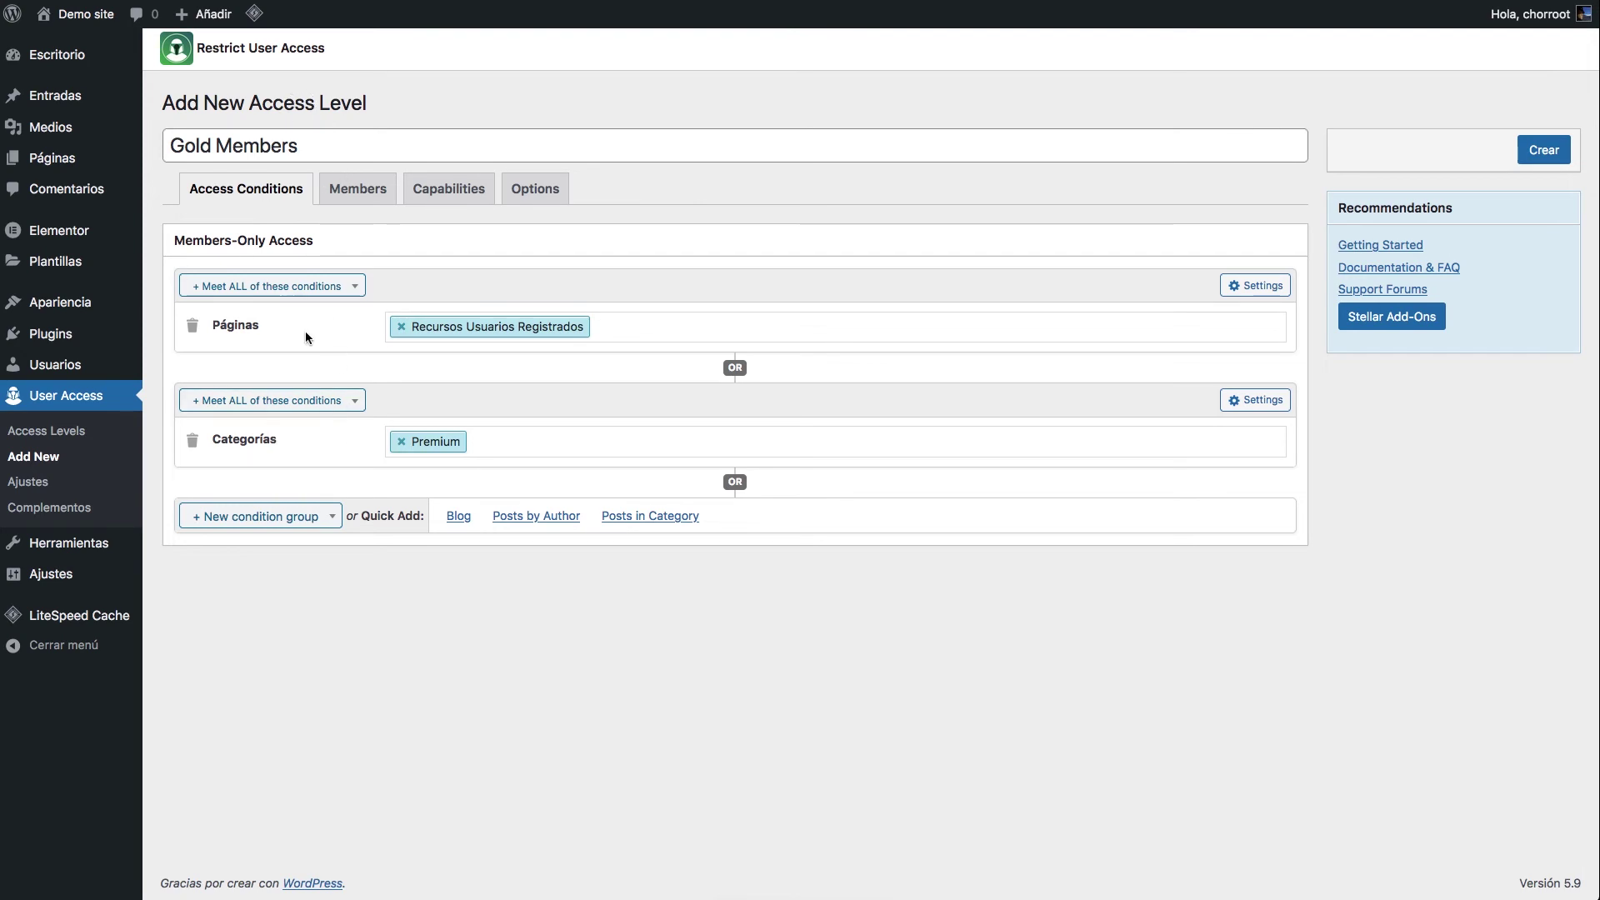
click(665, 324)
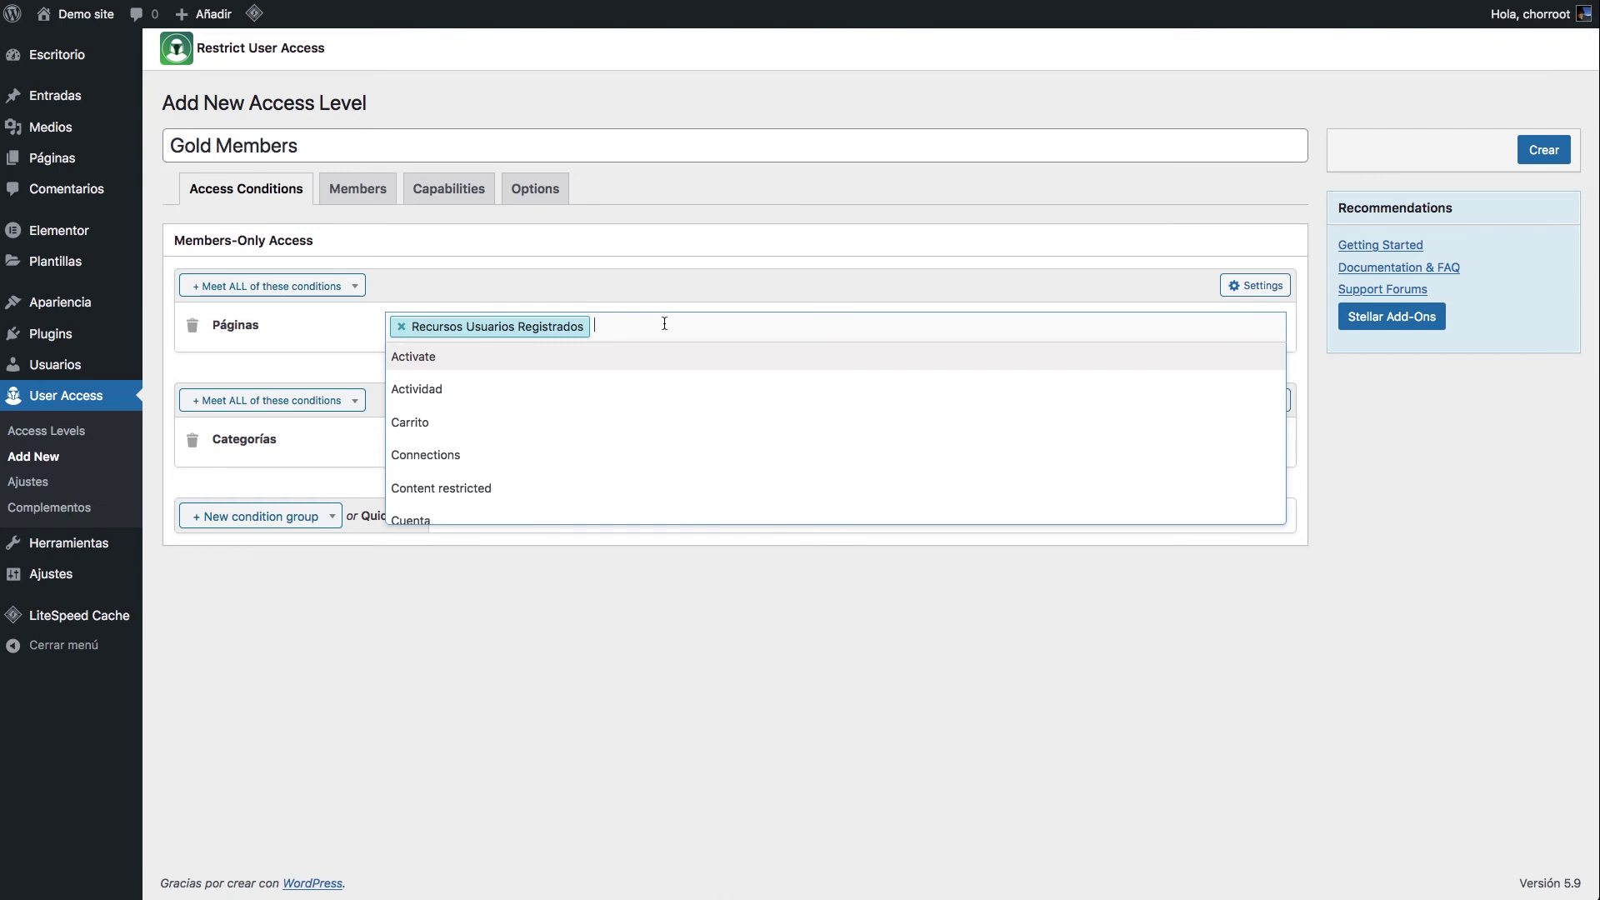
click(273, 364)
click(283, 291)
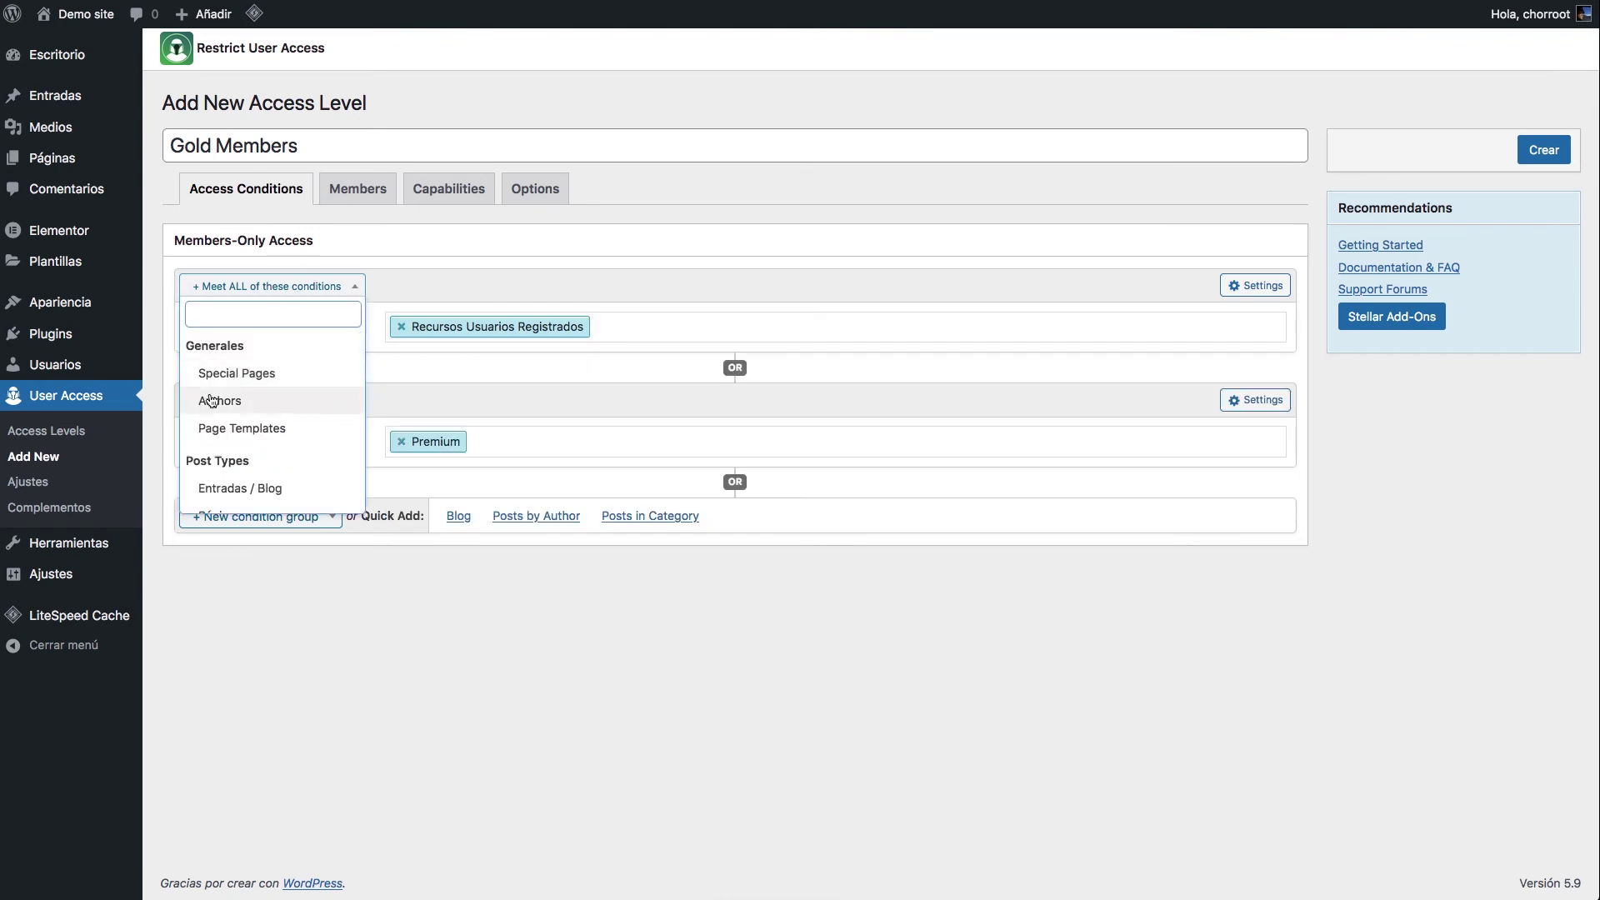
scroll(255, 441, down, 3)
click(251, 415)
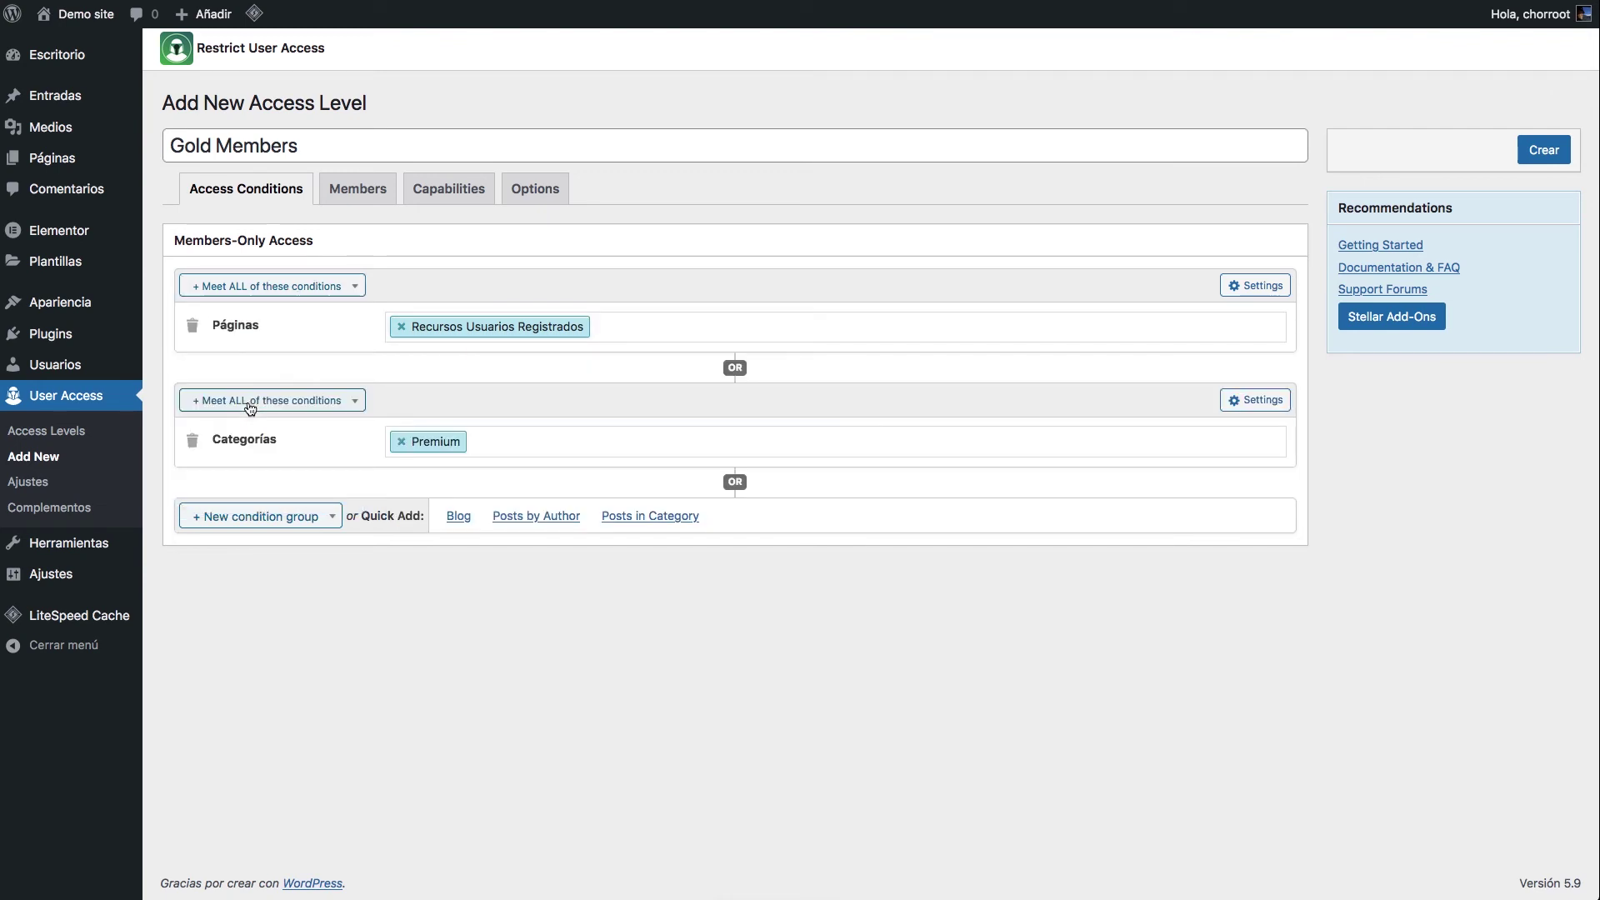
Step: Try adding an Etiquetas condition to the Páginas condition group and remove it again
click(319, 286)
scroll(272, 417, down, 2)
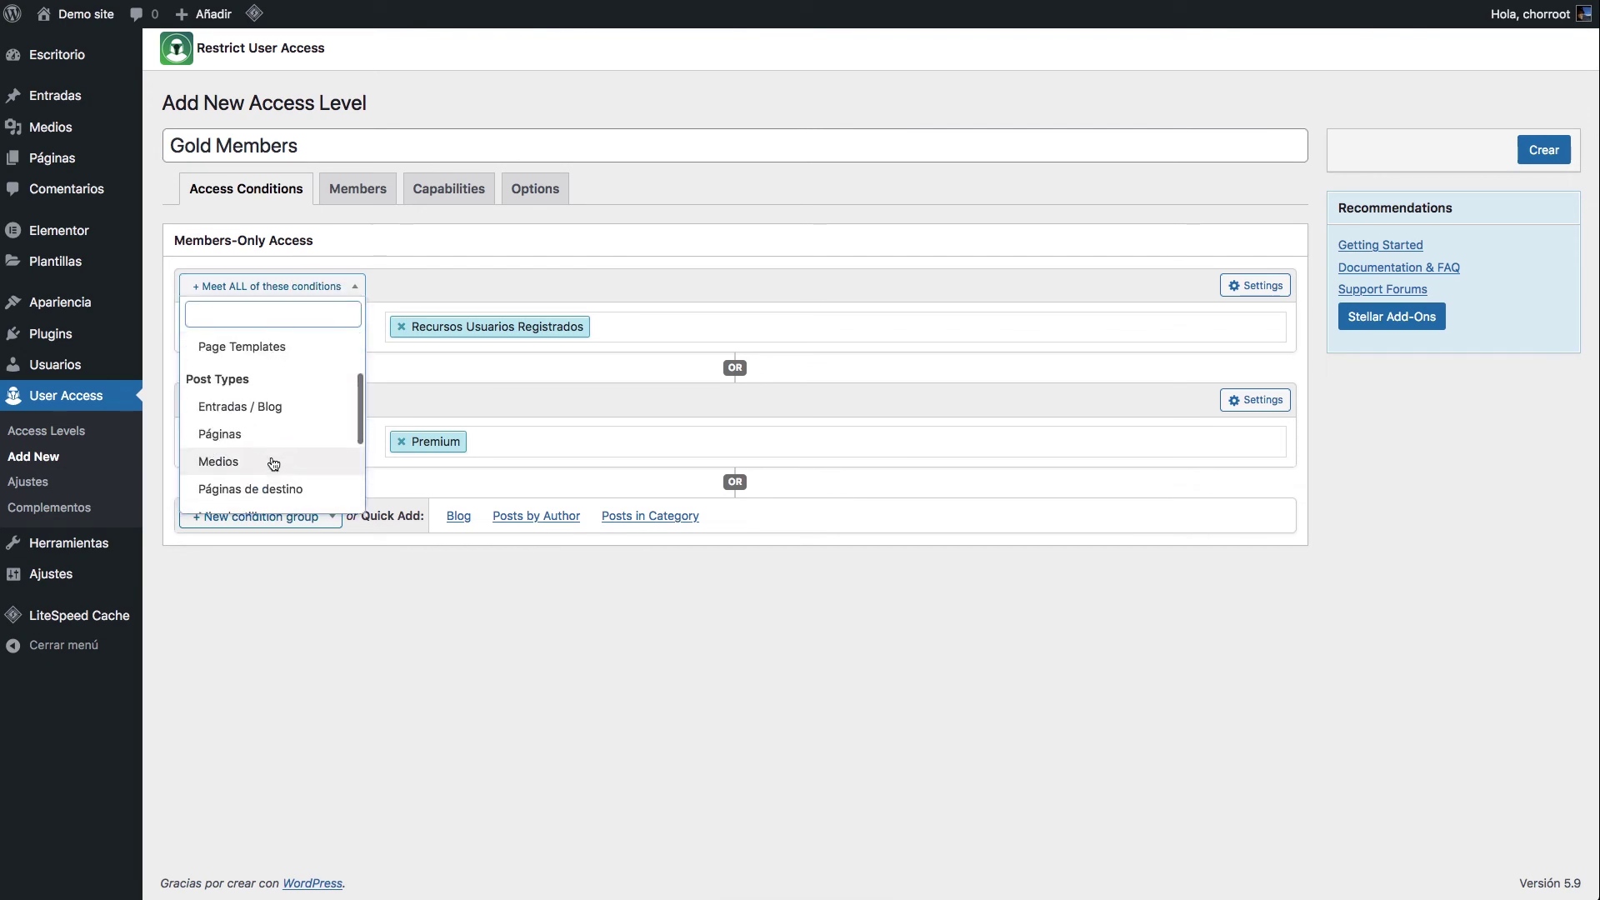
scroll(272, 459, down, 3)
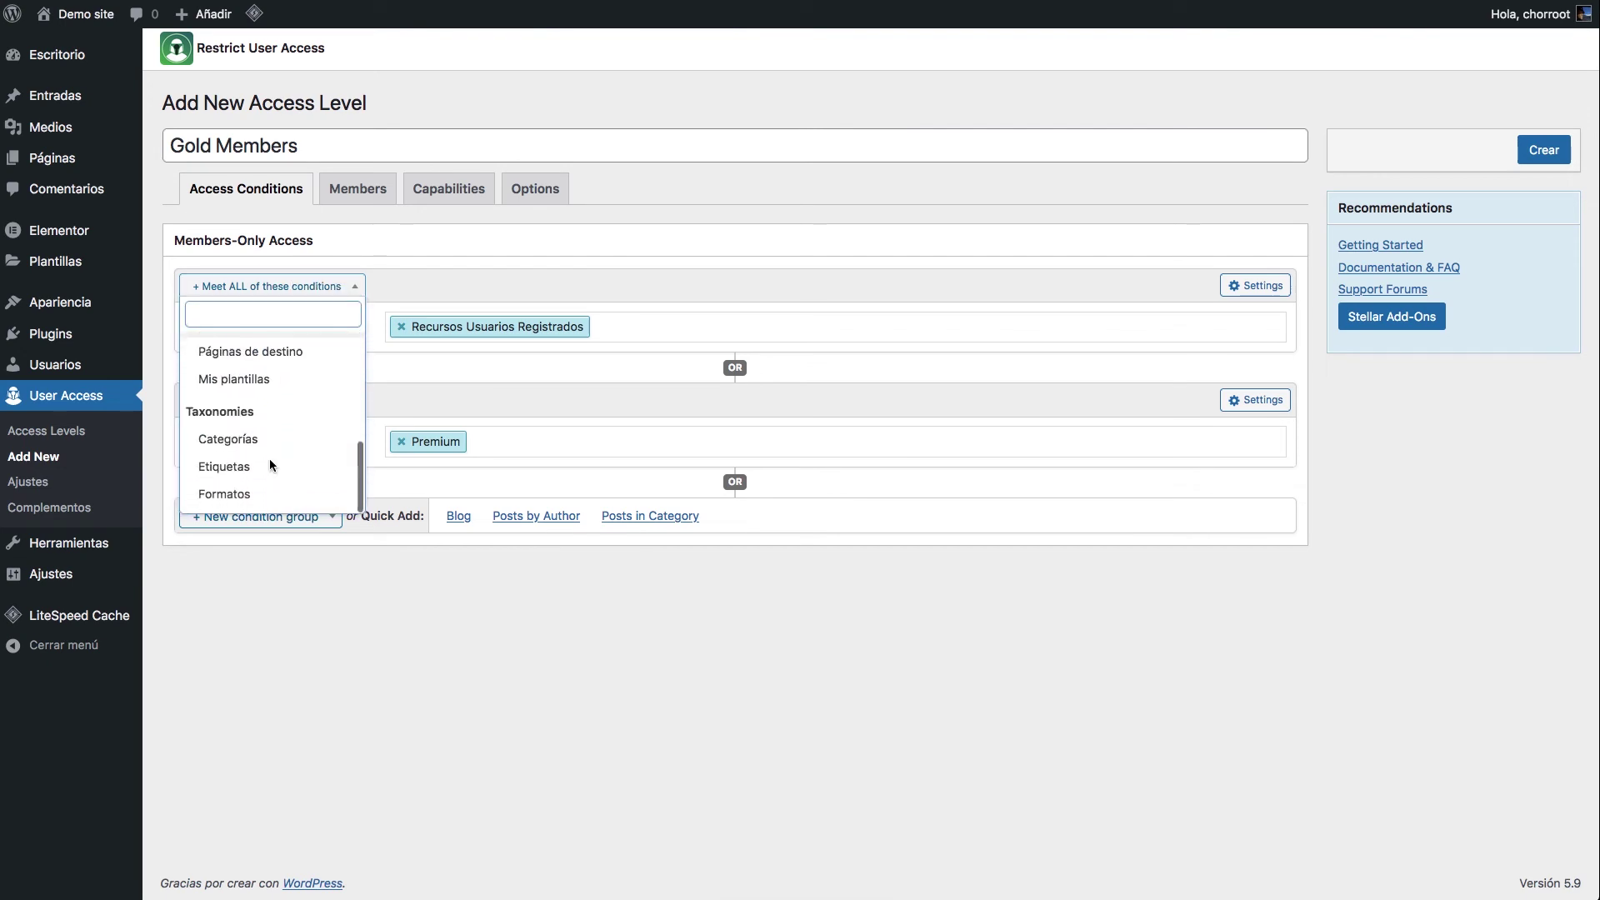
click(271, 468)
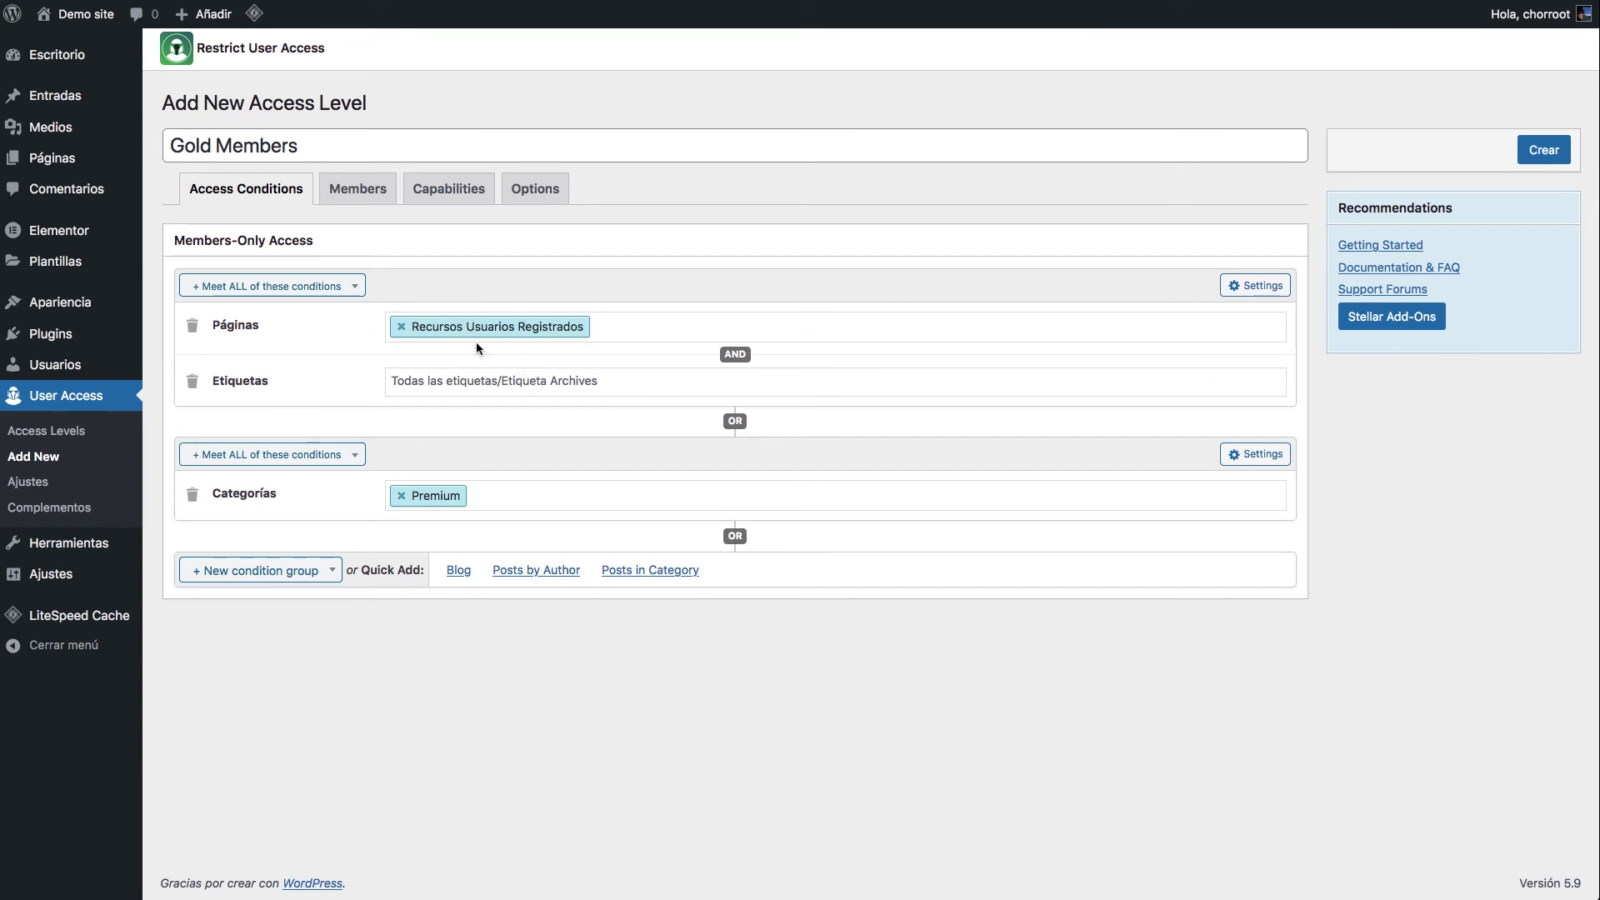
click(668, 381)
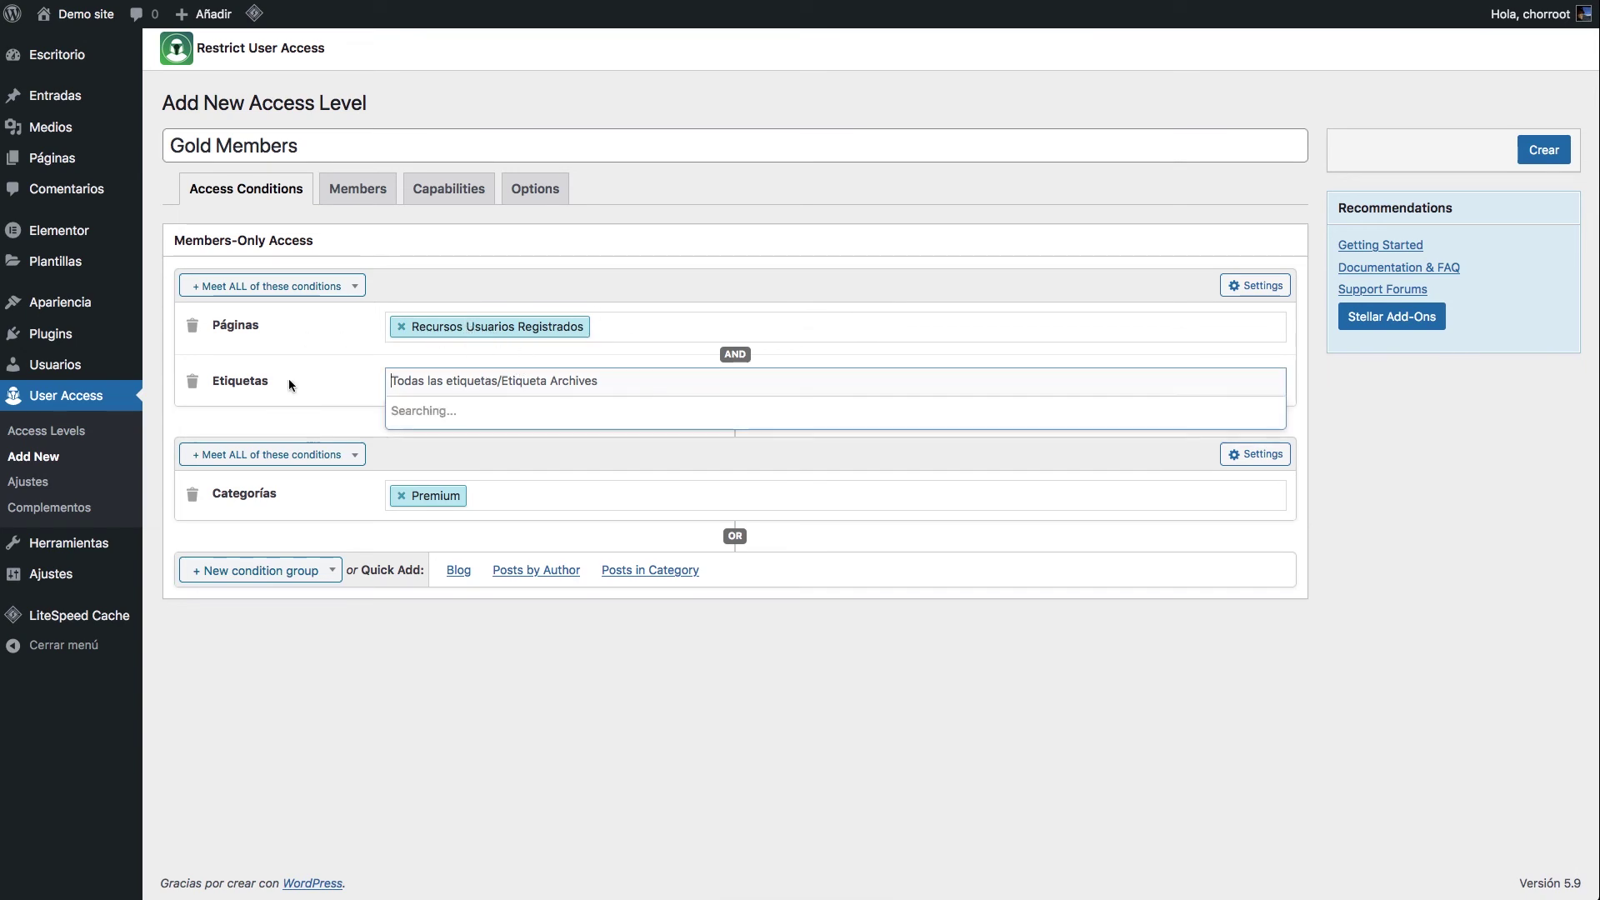
click(192, 381)
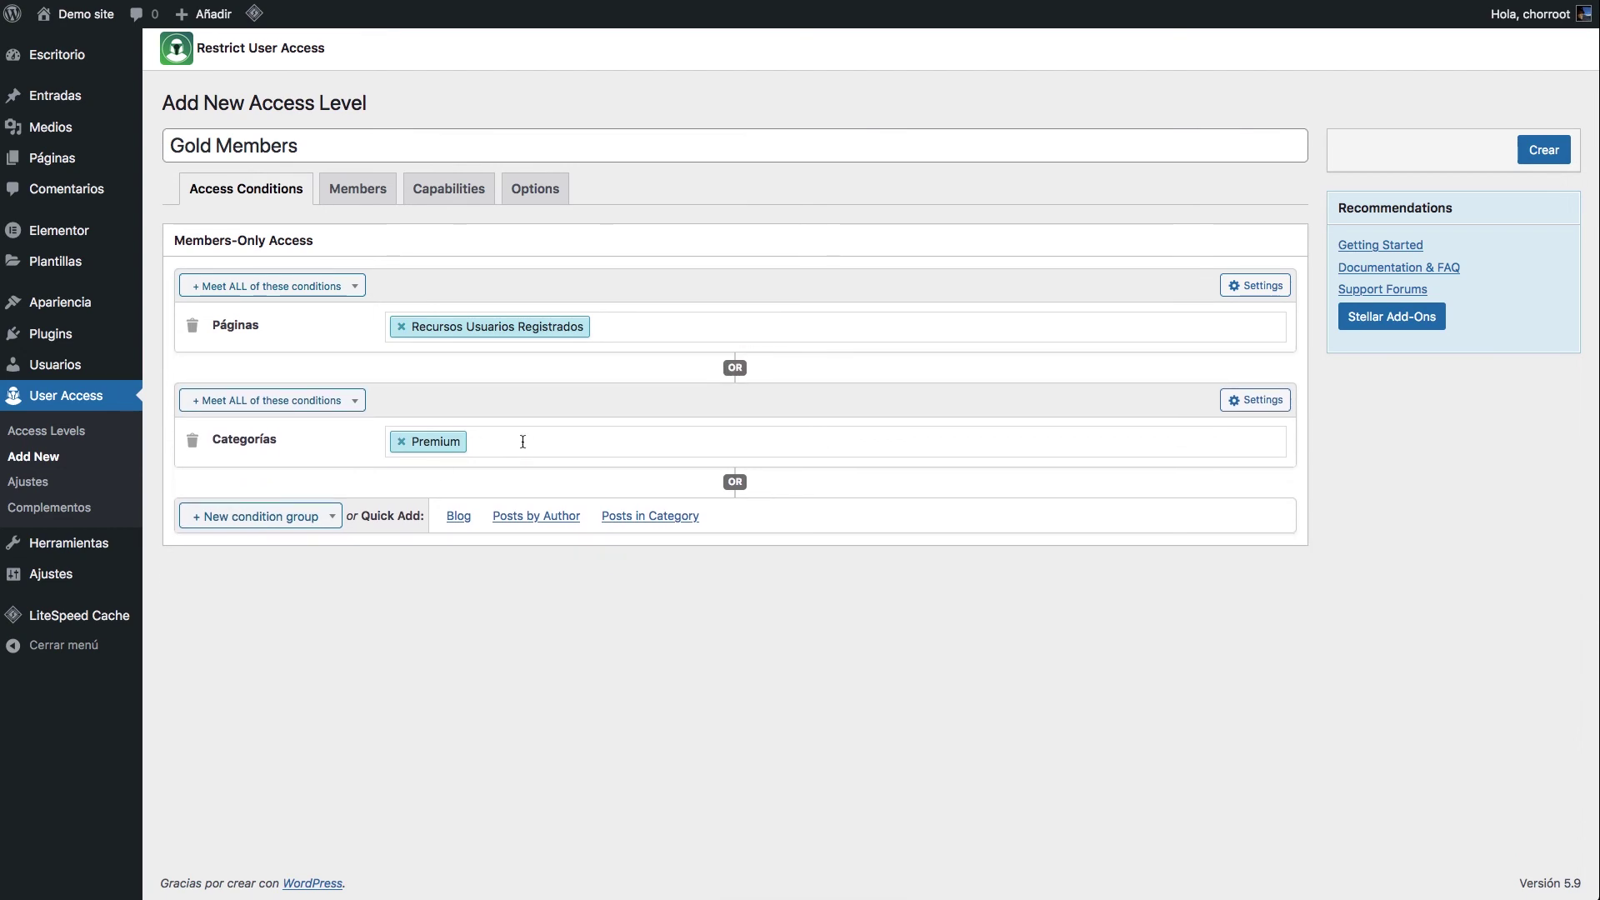
Step: Add an Etiquetas condition to the group that holds the Premium category condition
click(267, 517)
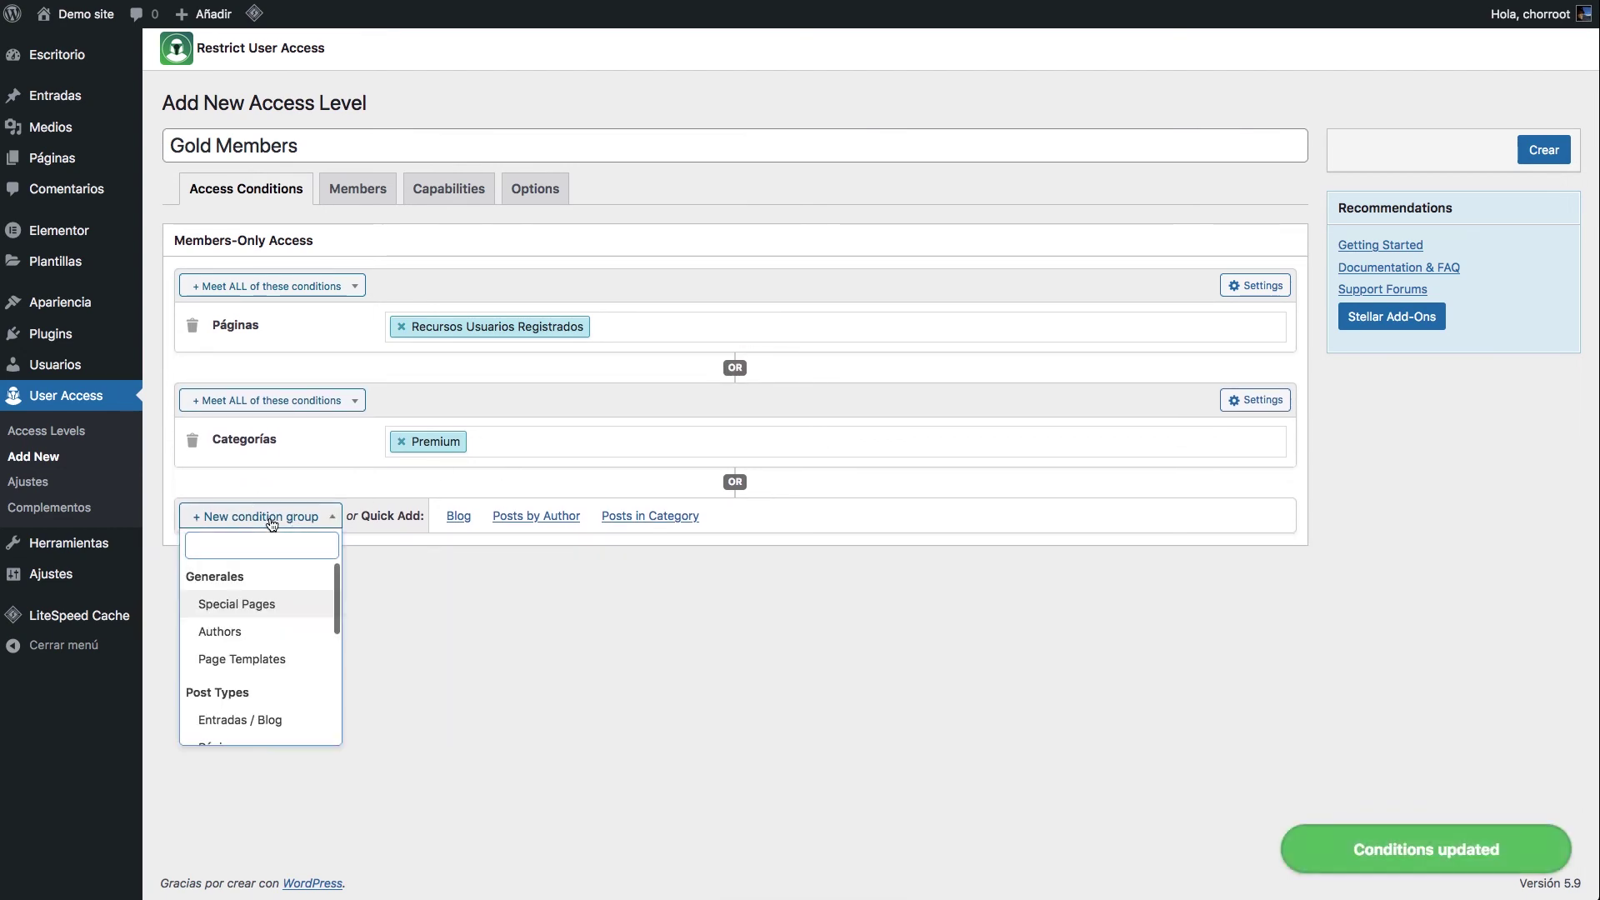
click(275, 406)
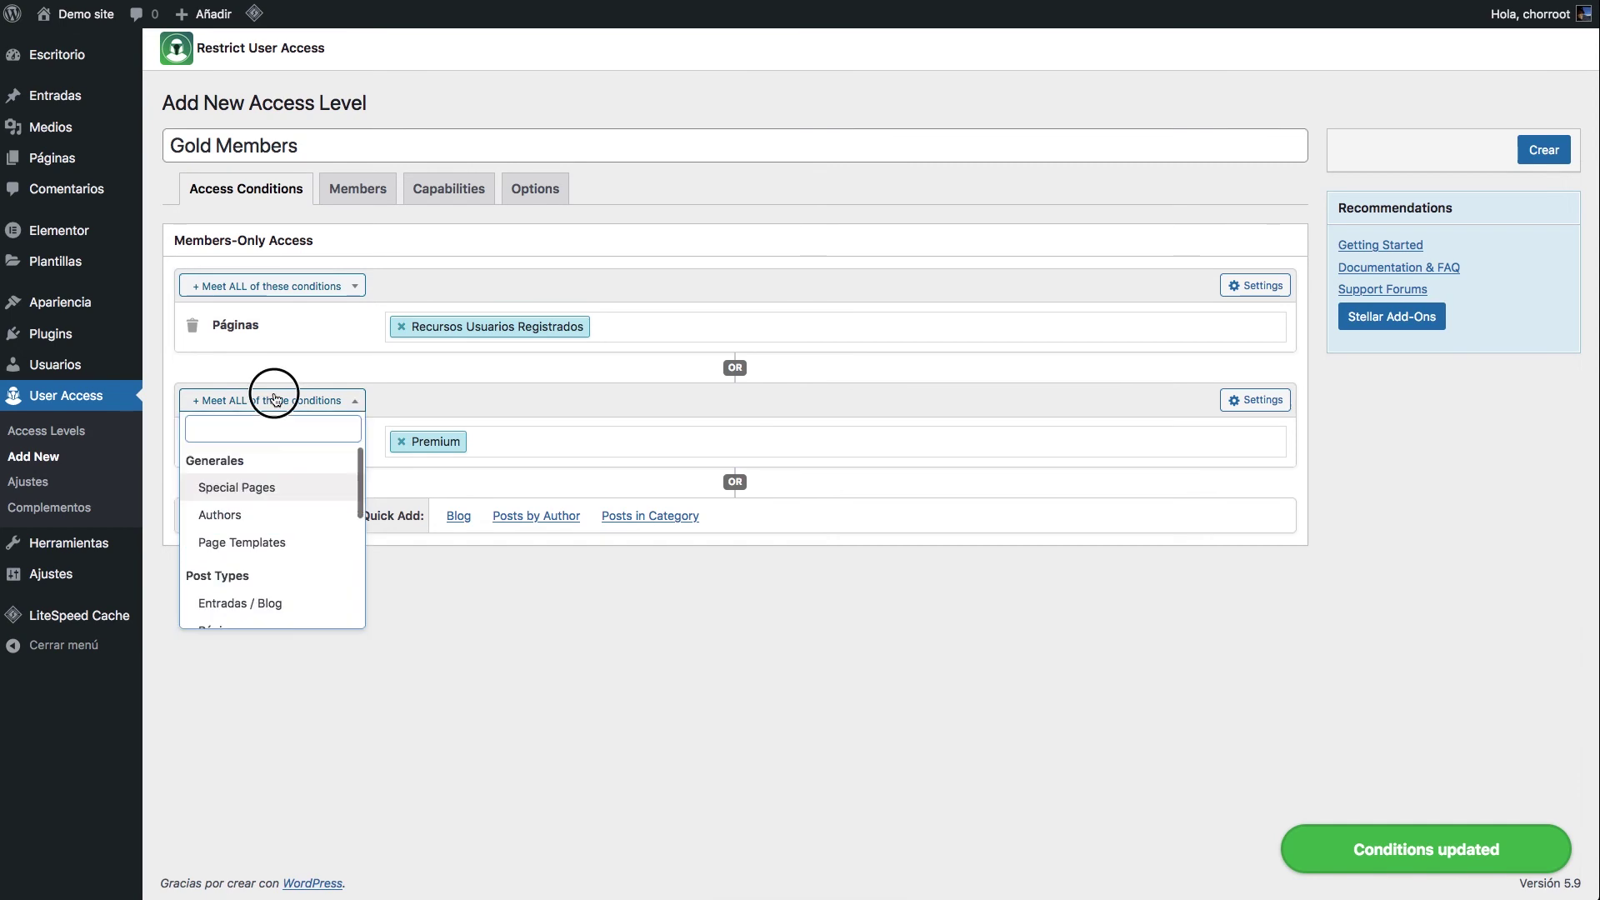
click(279, 413)
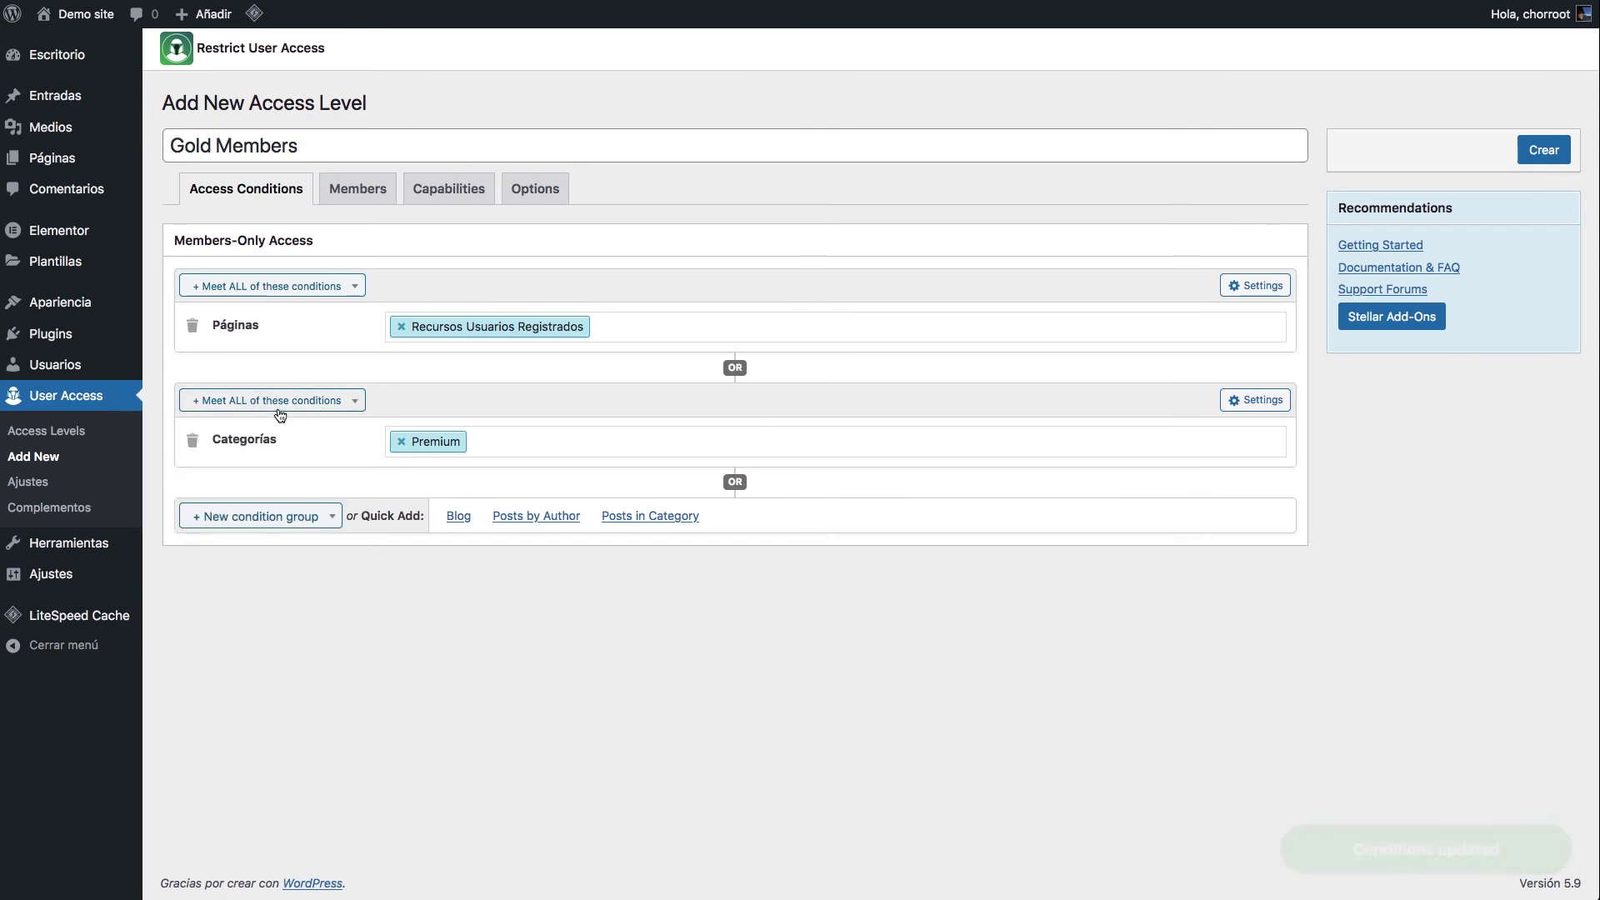
click(279, 413)
scroll(272, 501, down, 2)
scroll(275, 500, down, 3)
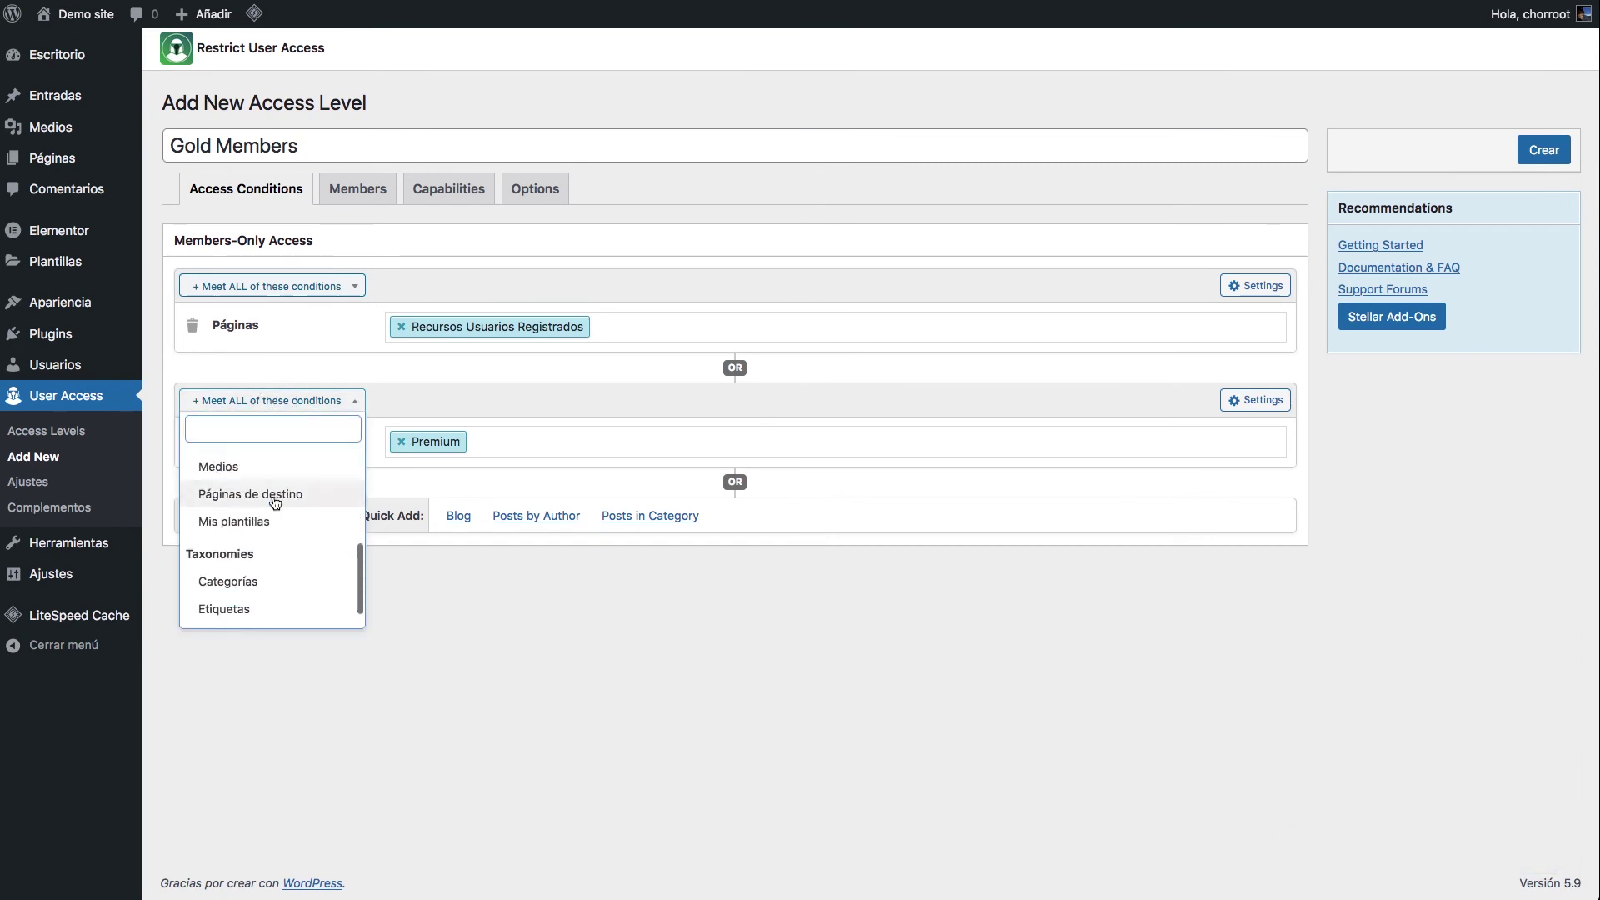
click(261, 585)
click(465, 500)
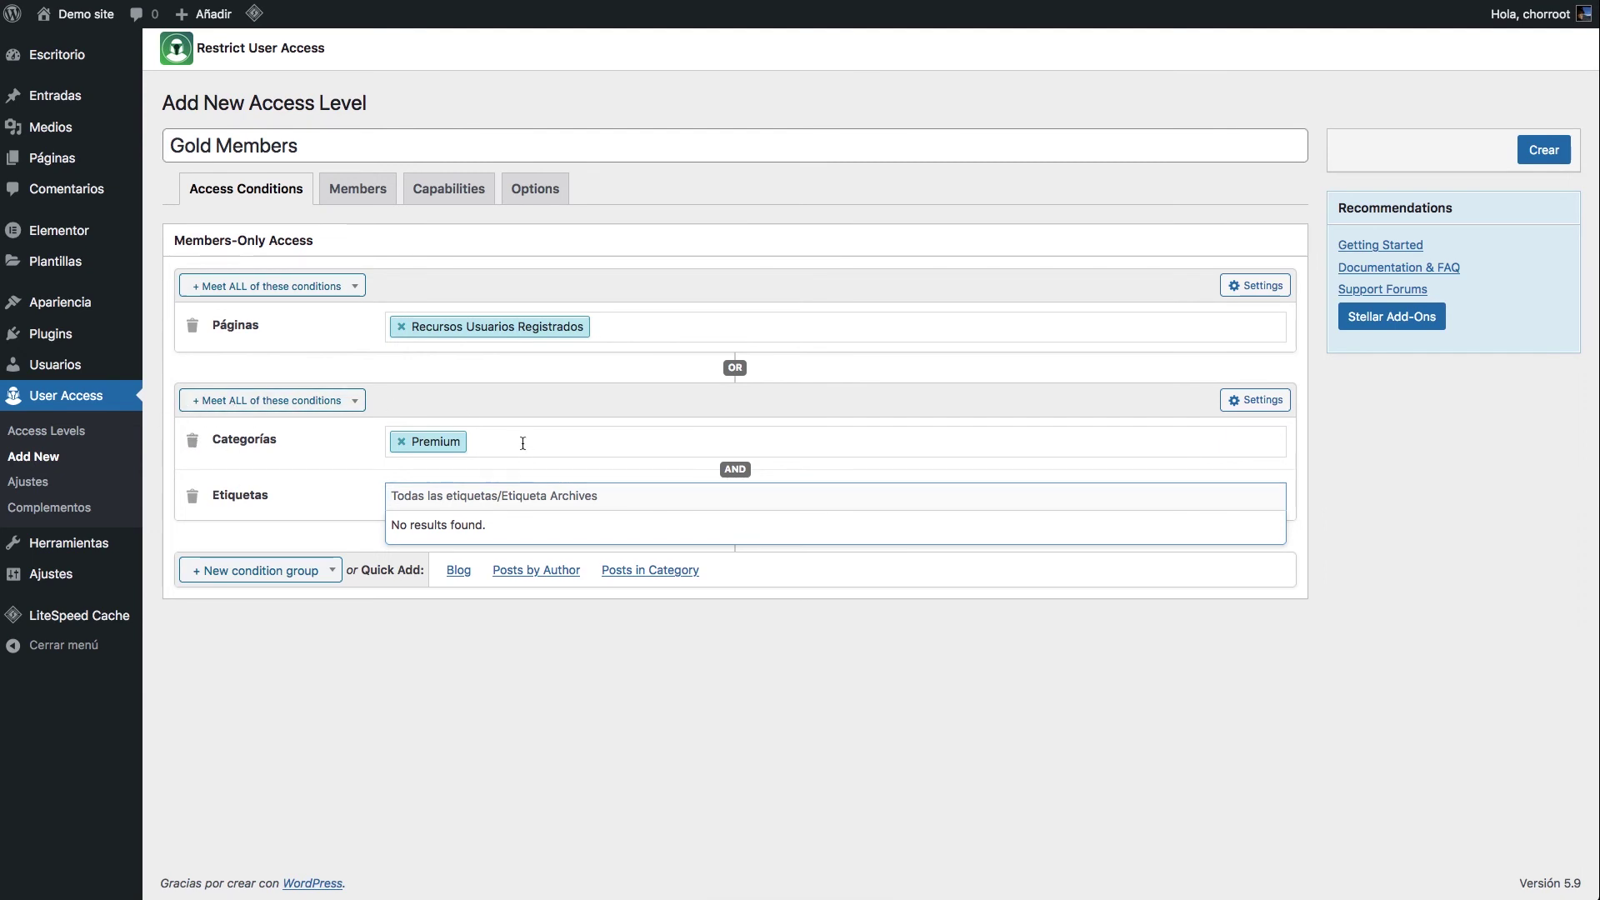
Step: Check which tags the Etiquetas condition offers and delete that condition from the Premium category group
click(279, 529)
click(422, 496)
click(720, 470)
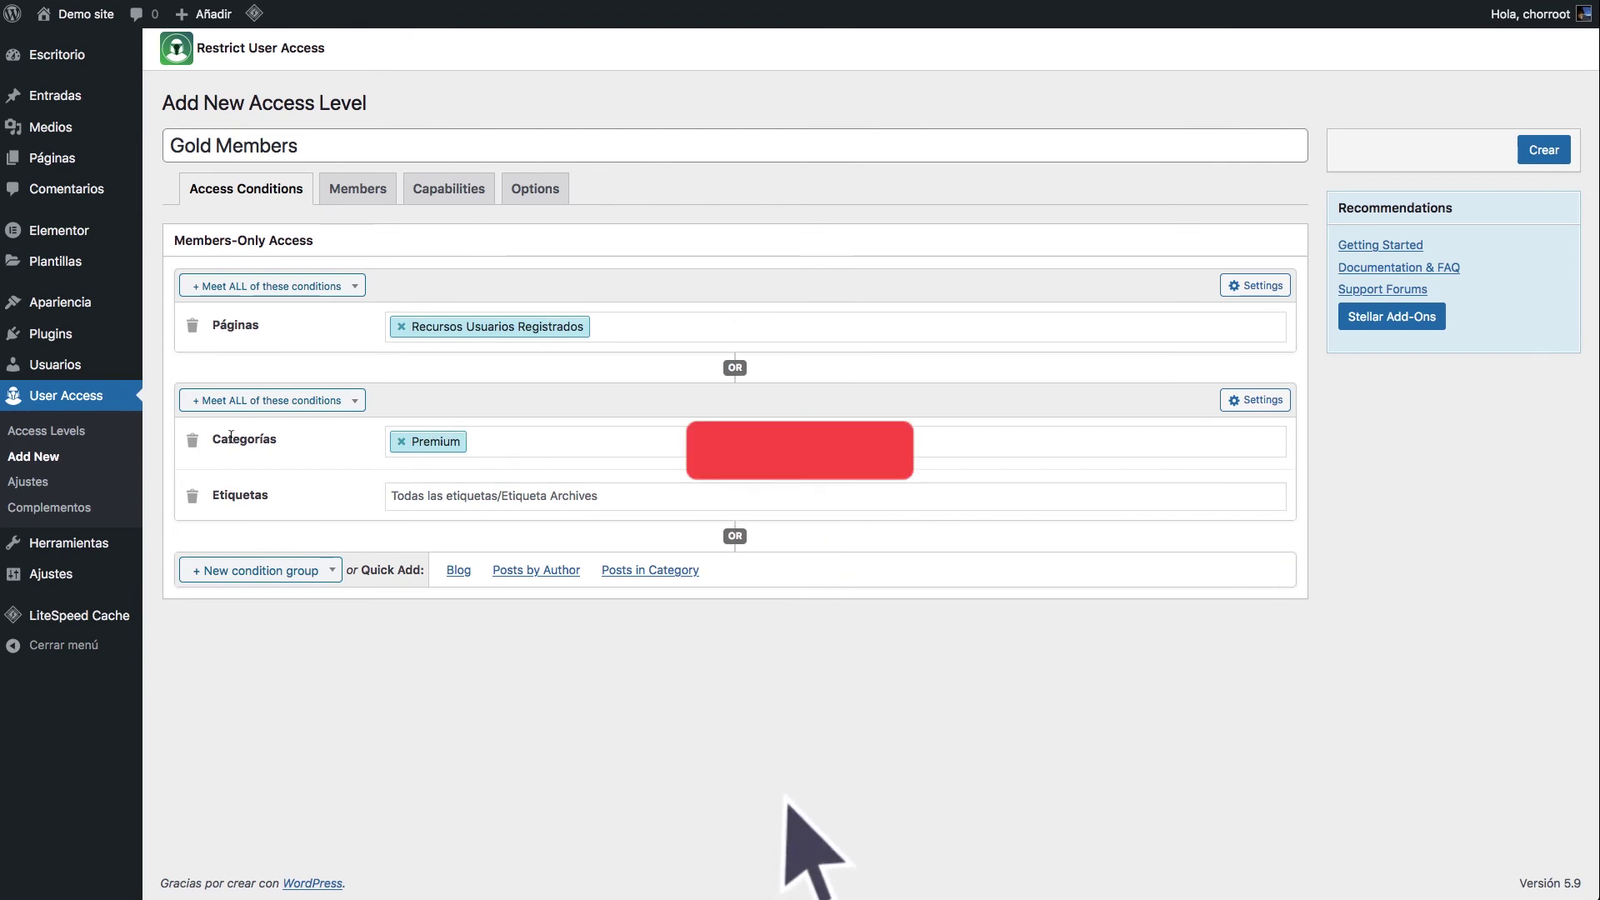
click(442, 495)
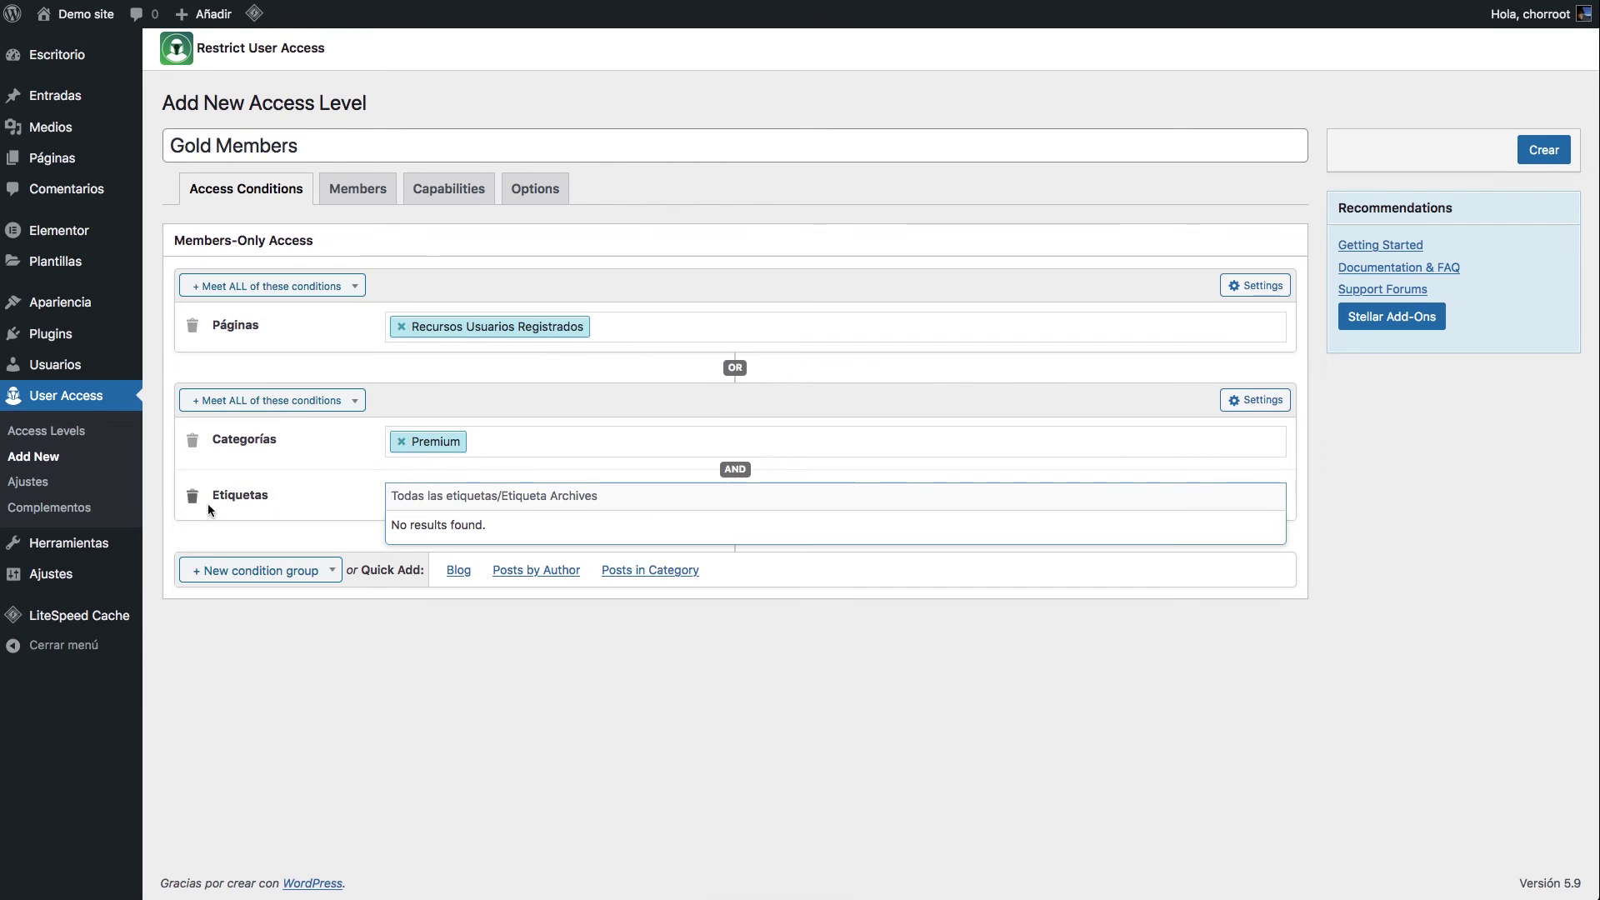
click(722, 368)
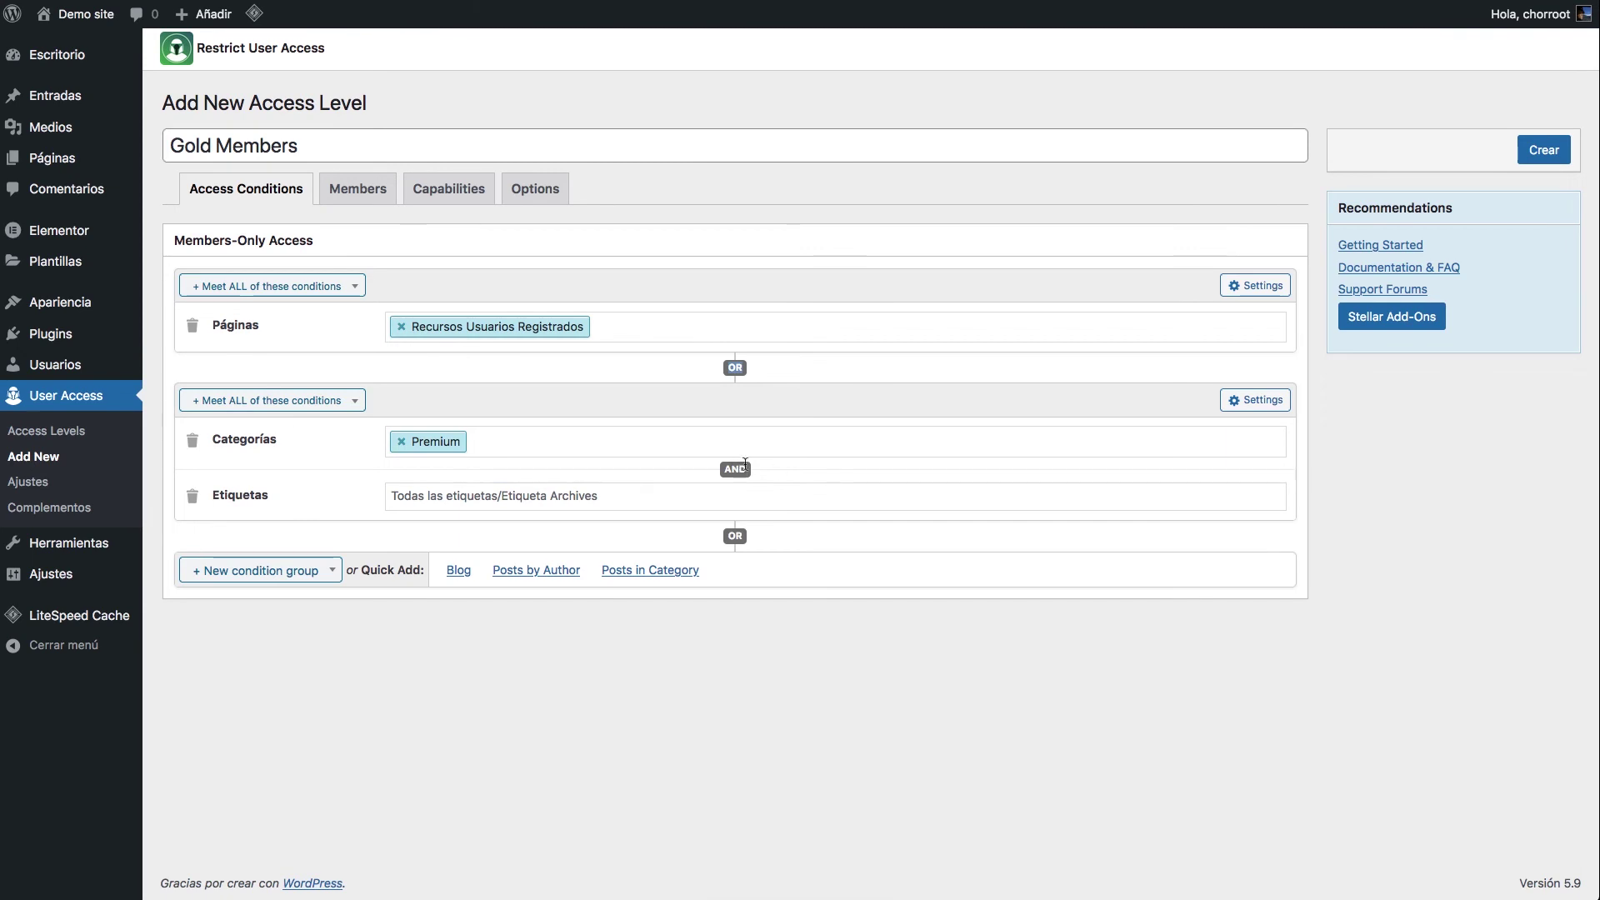
click(192, 496)
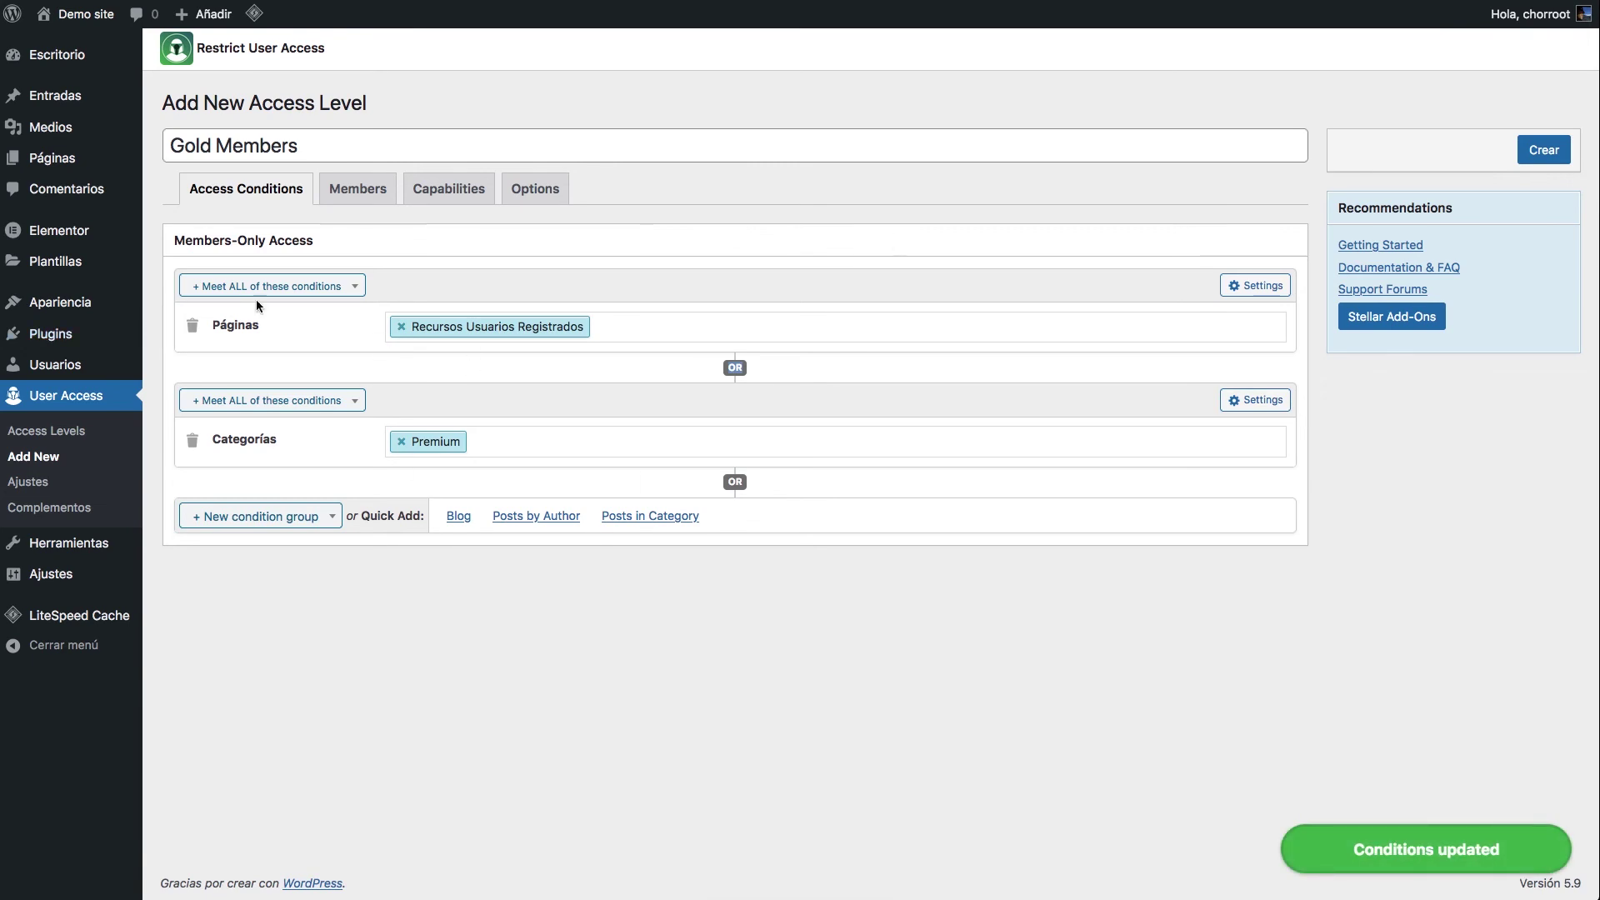
Step: Examine the settings of the Categorías and Páginas condition groups without changing them
click(1278, 402)
click(1275, 401)
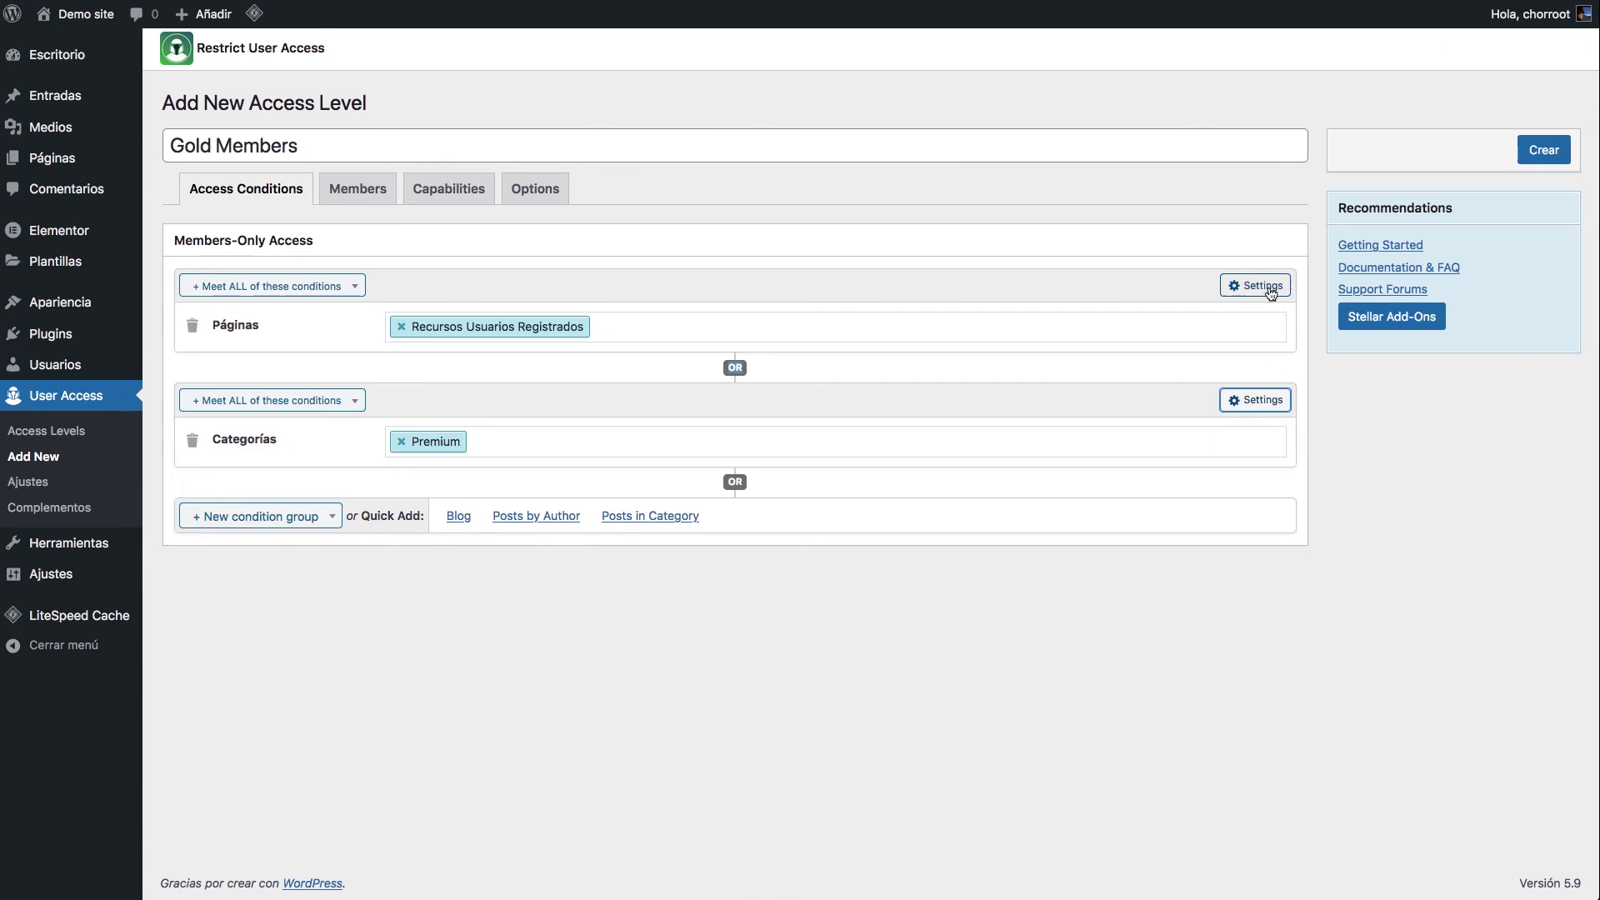
click(1267, 286)
click(1262, 287)
Step: Set the access level's duration to 0 days and create the Gold Members level
click(540, 191)
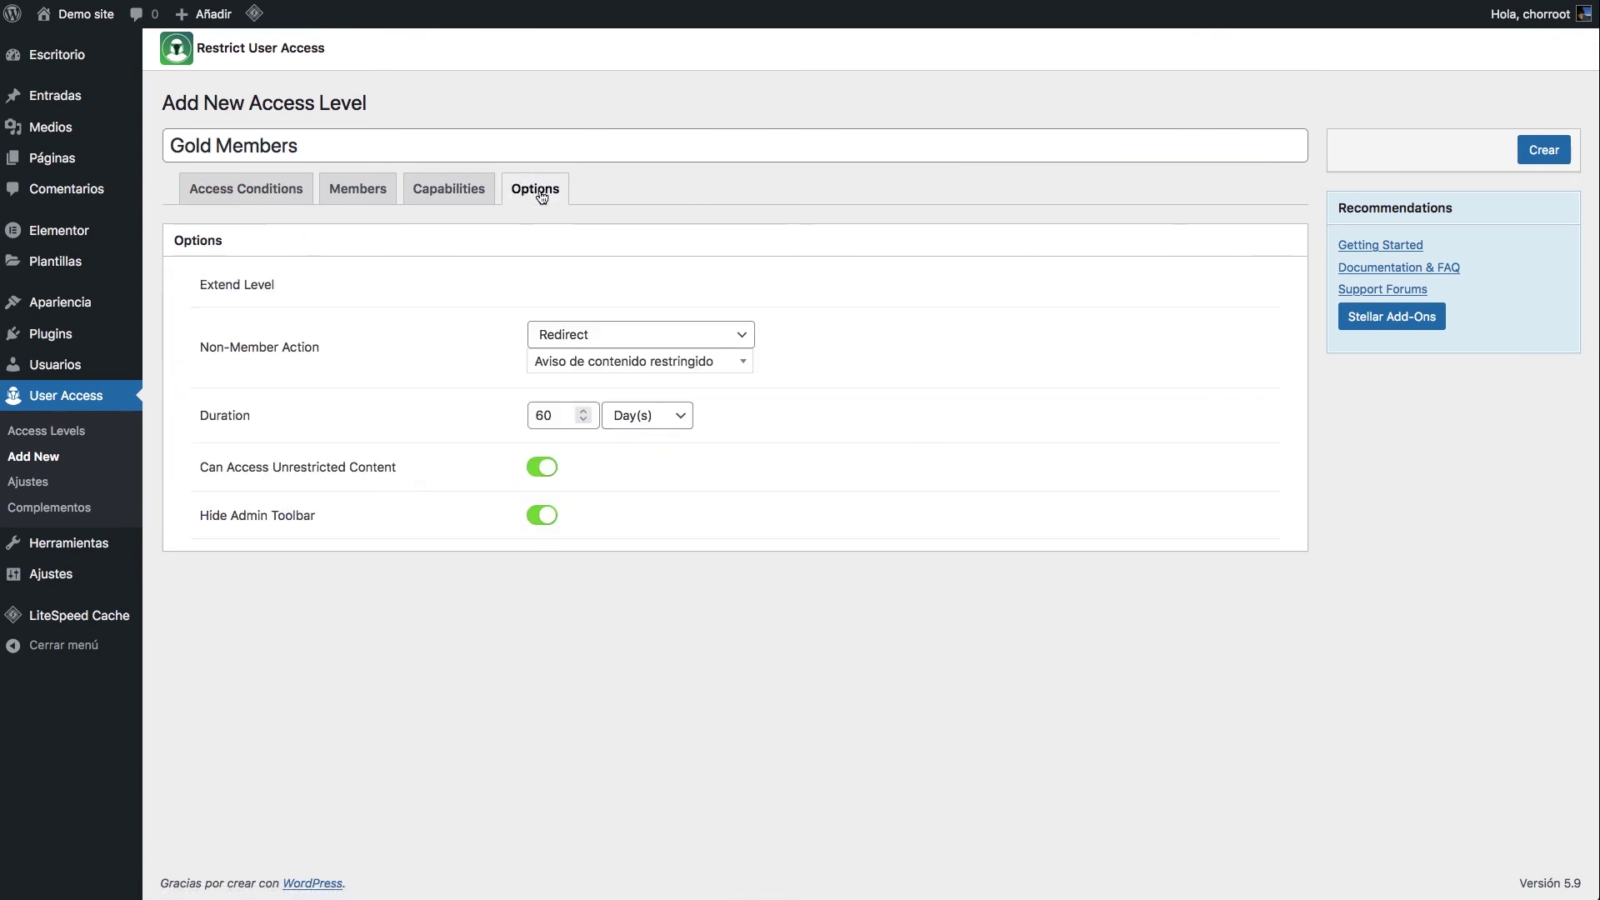
double_click(543, 415)
key(BackSpace)
text(0)
click(1540, 152)
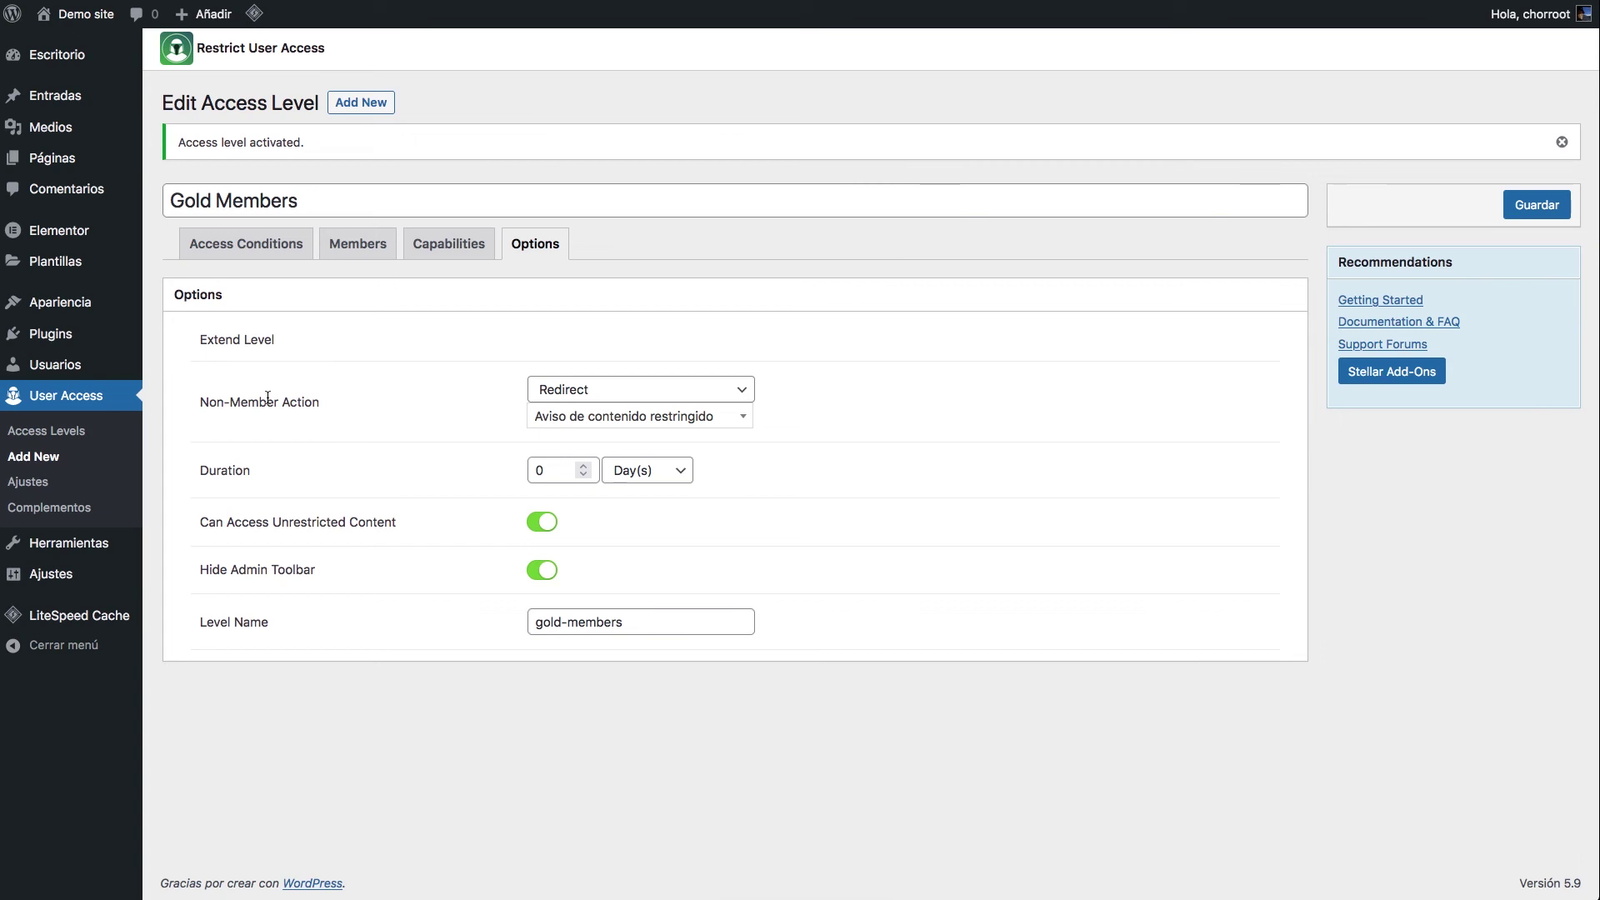
Step: Search the new plugins for "users menu", install and activate User Menus – Nav Menu Visibility, skipping its notification opt-in
mouse_move(88, 338)
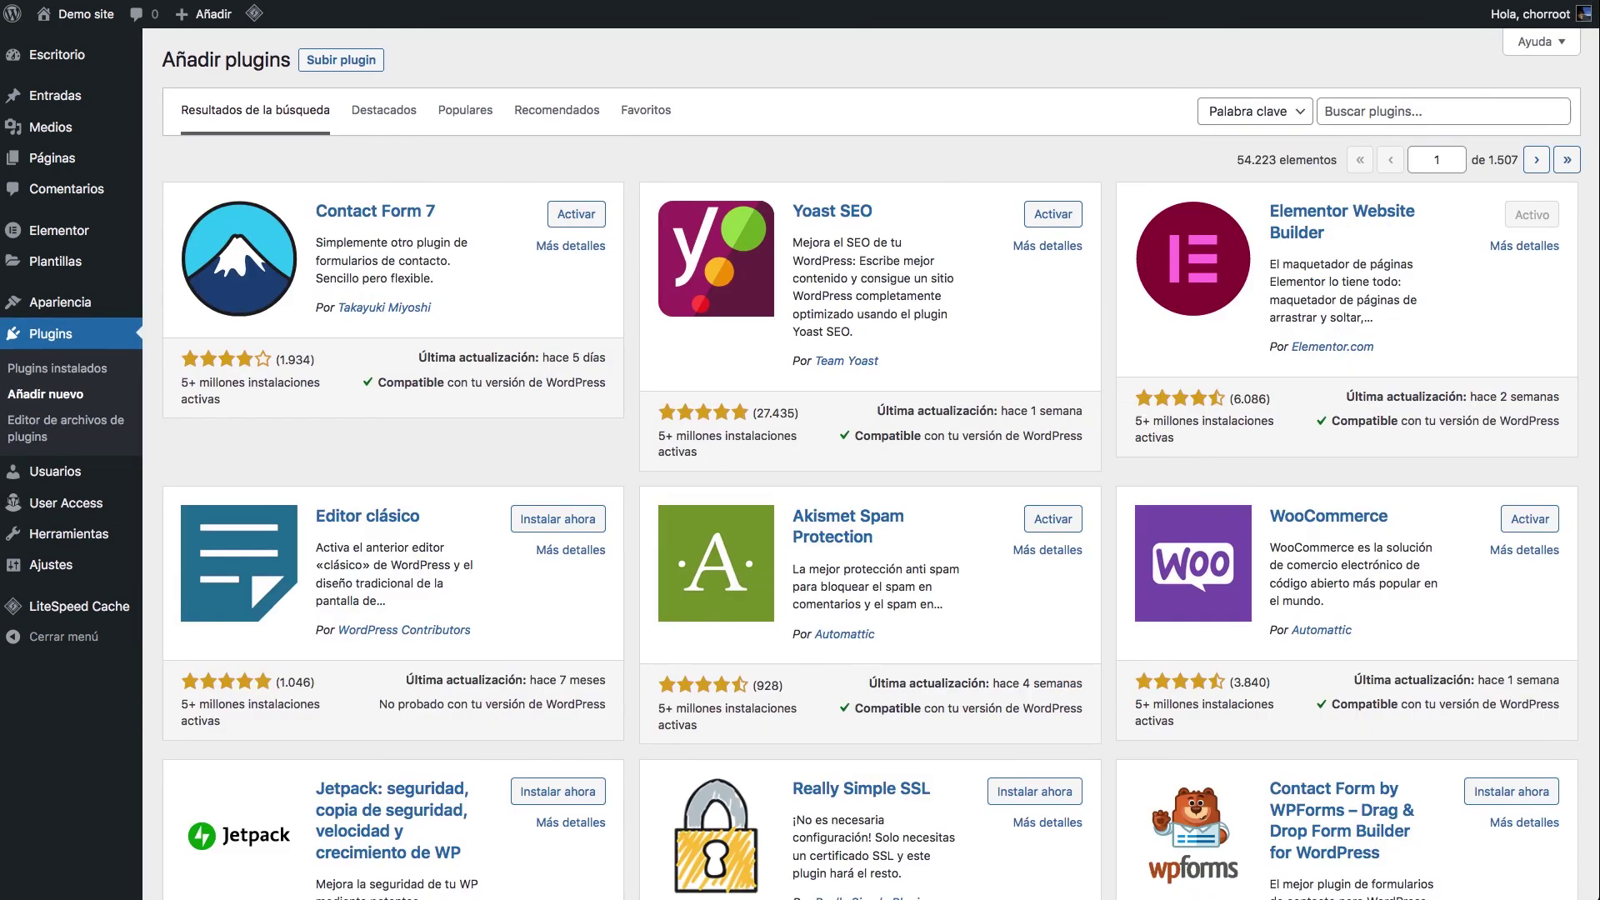
click(1388, 106)
text(users menu)
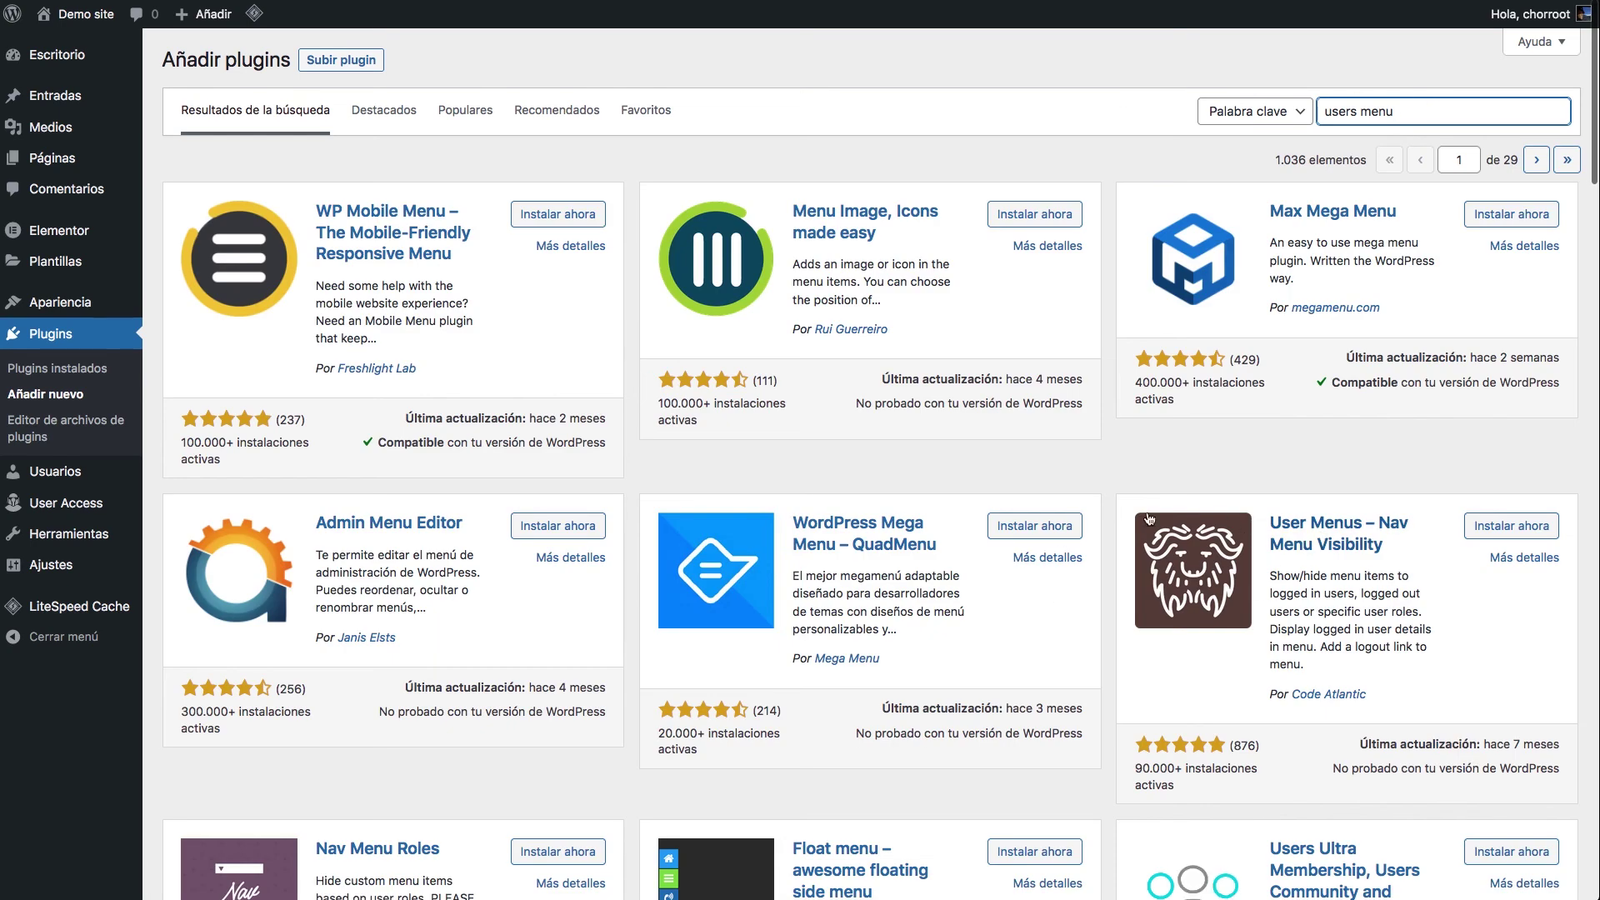
scroll(1251, 583, down, 2)
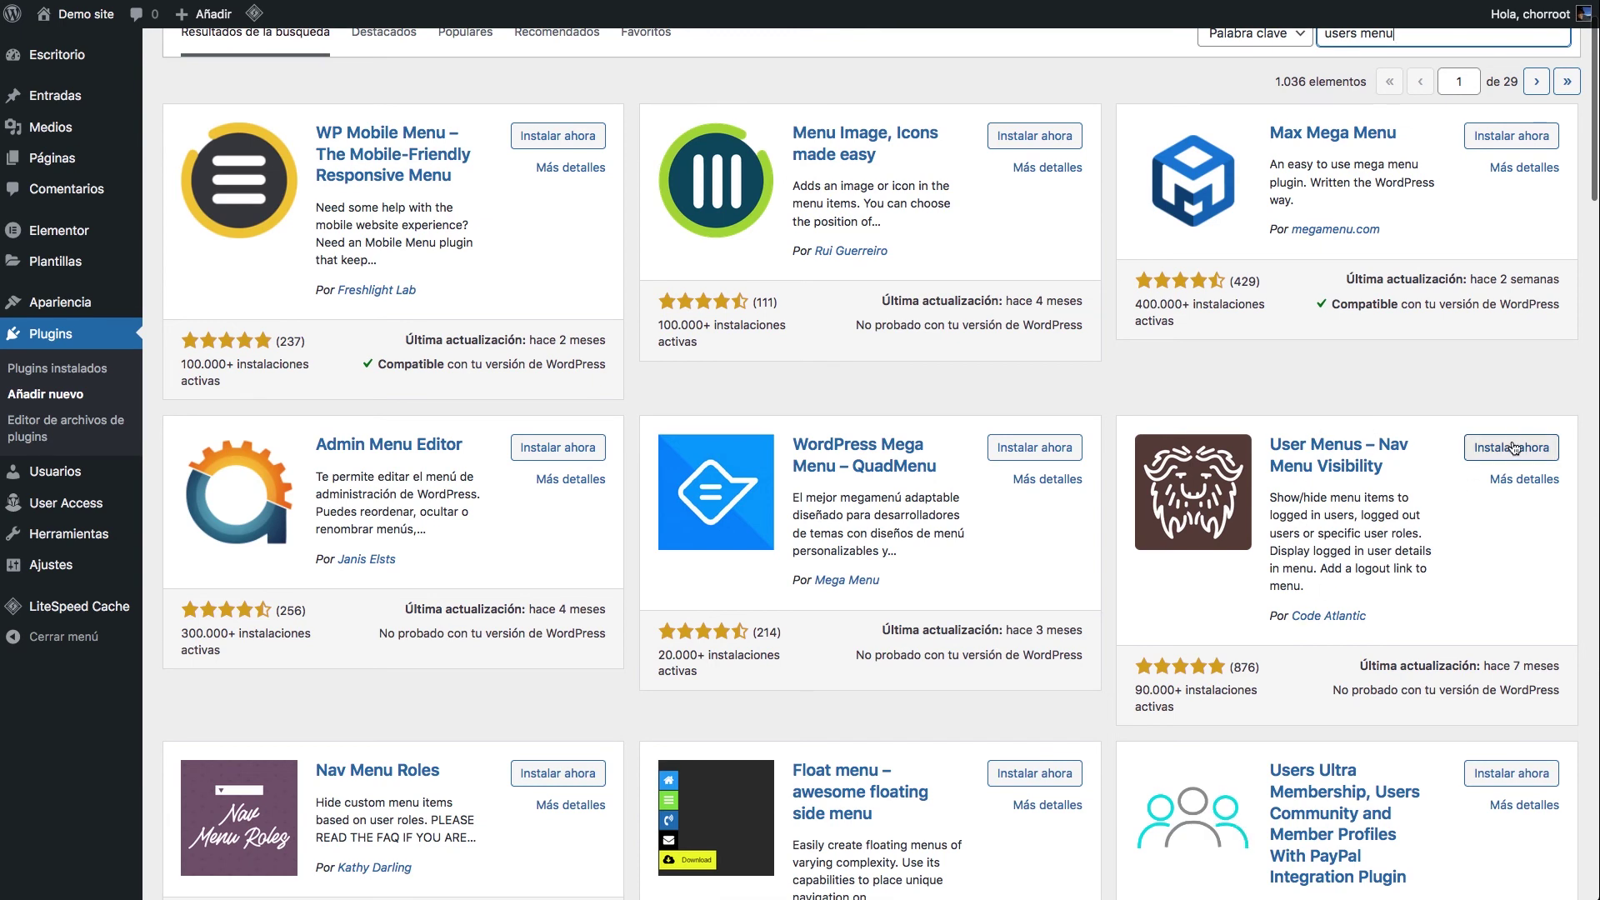
click(1513, 448)
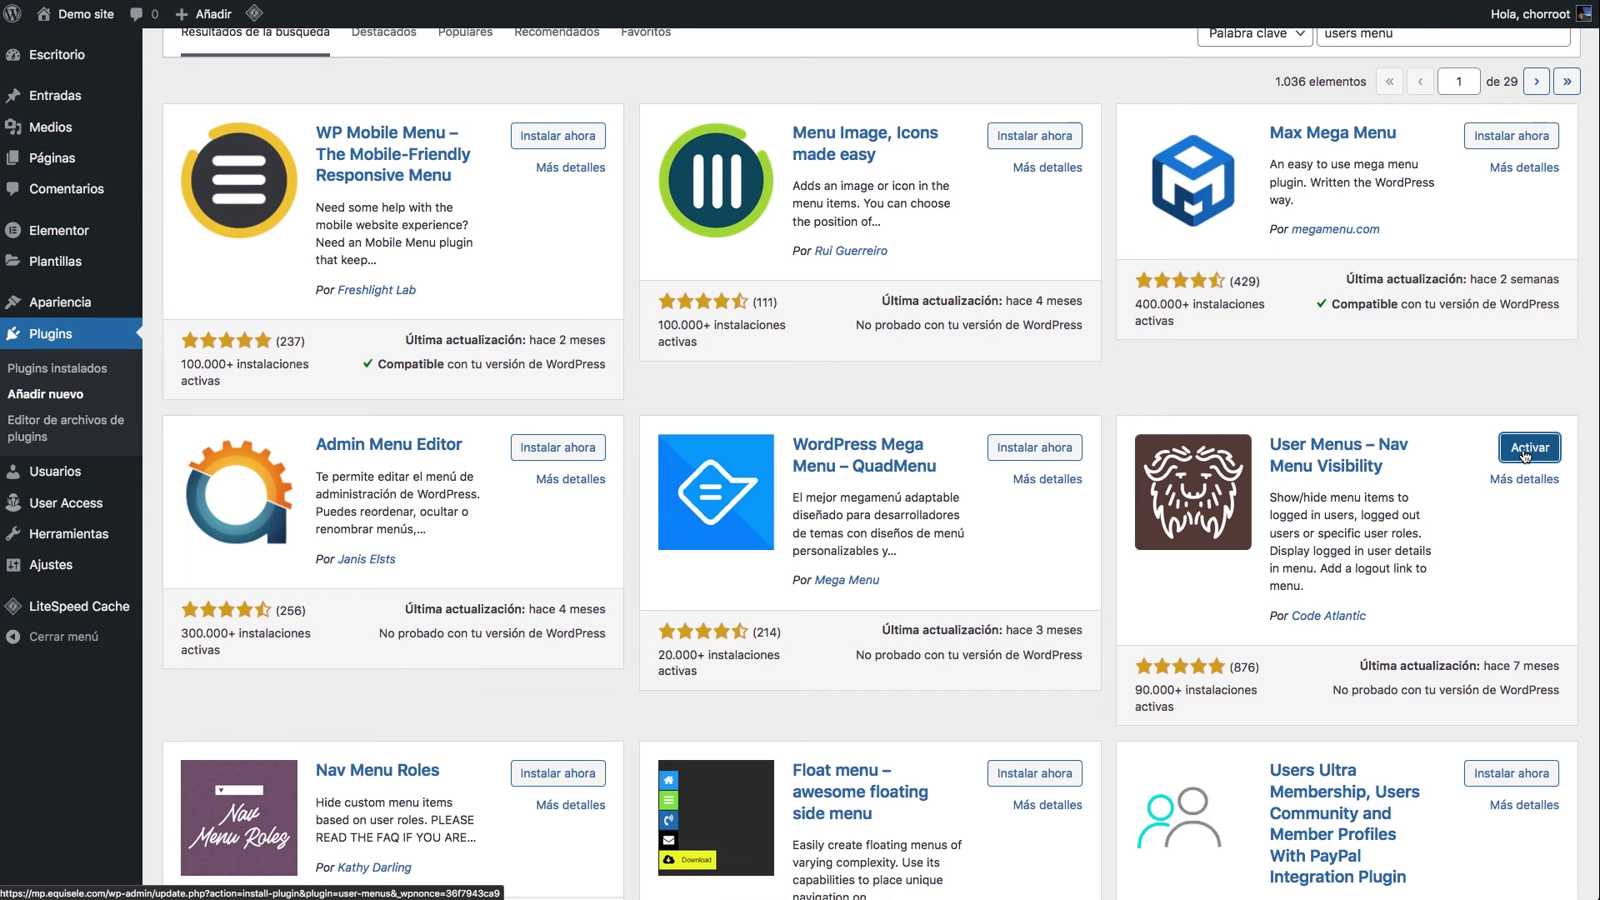
click(1524, 451)
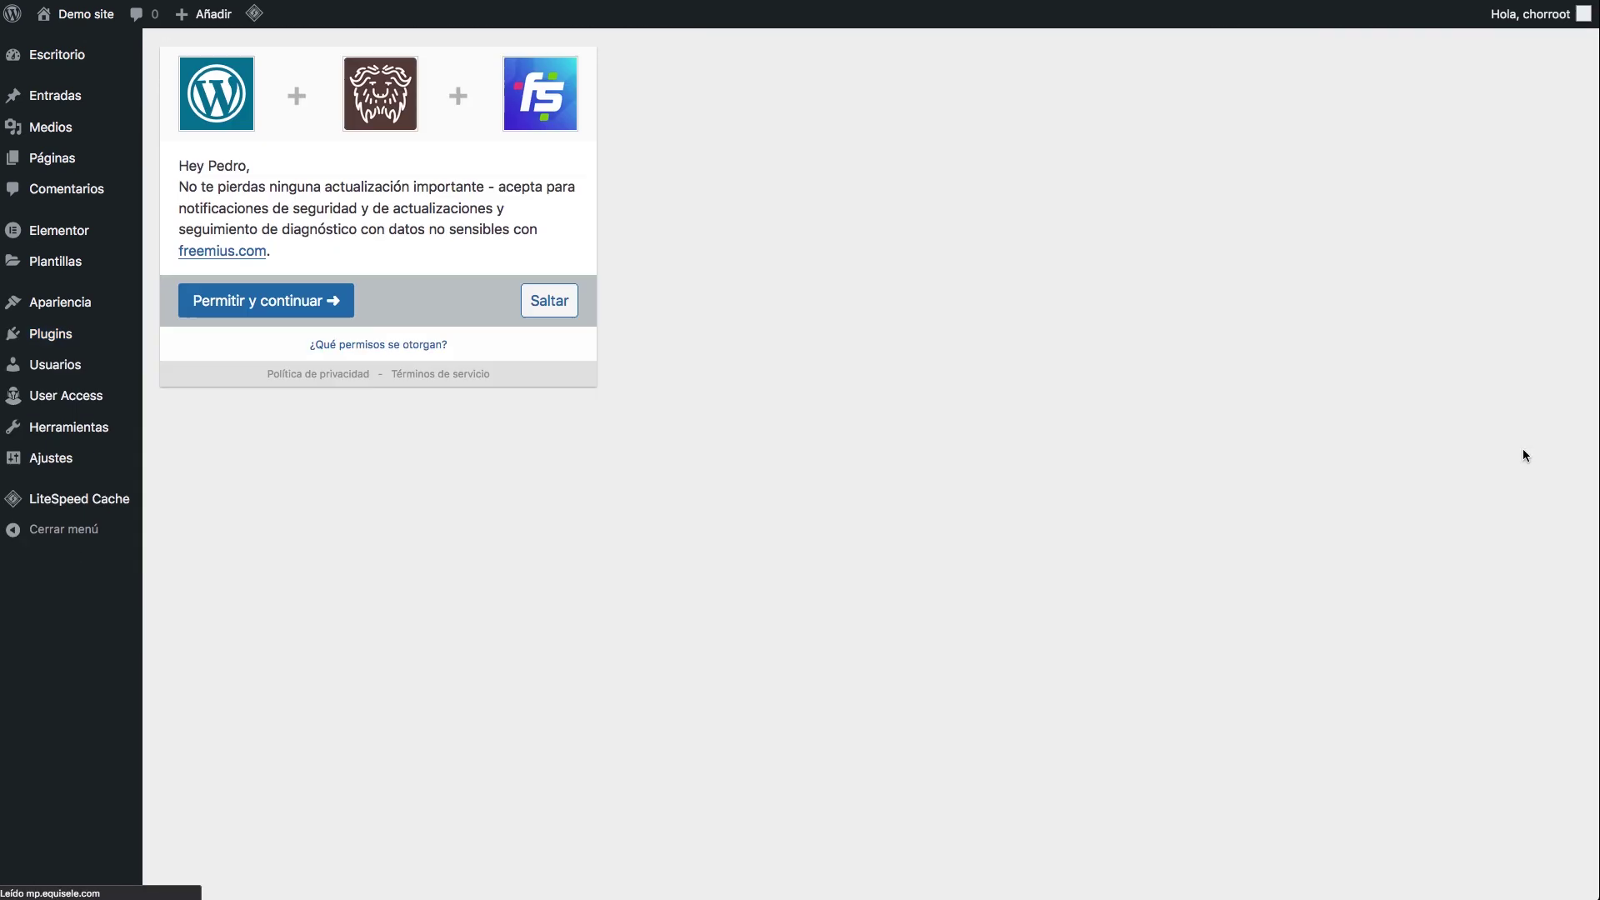
click(546, 300)
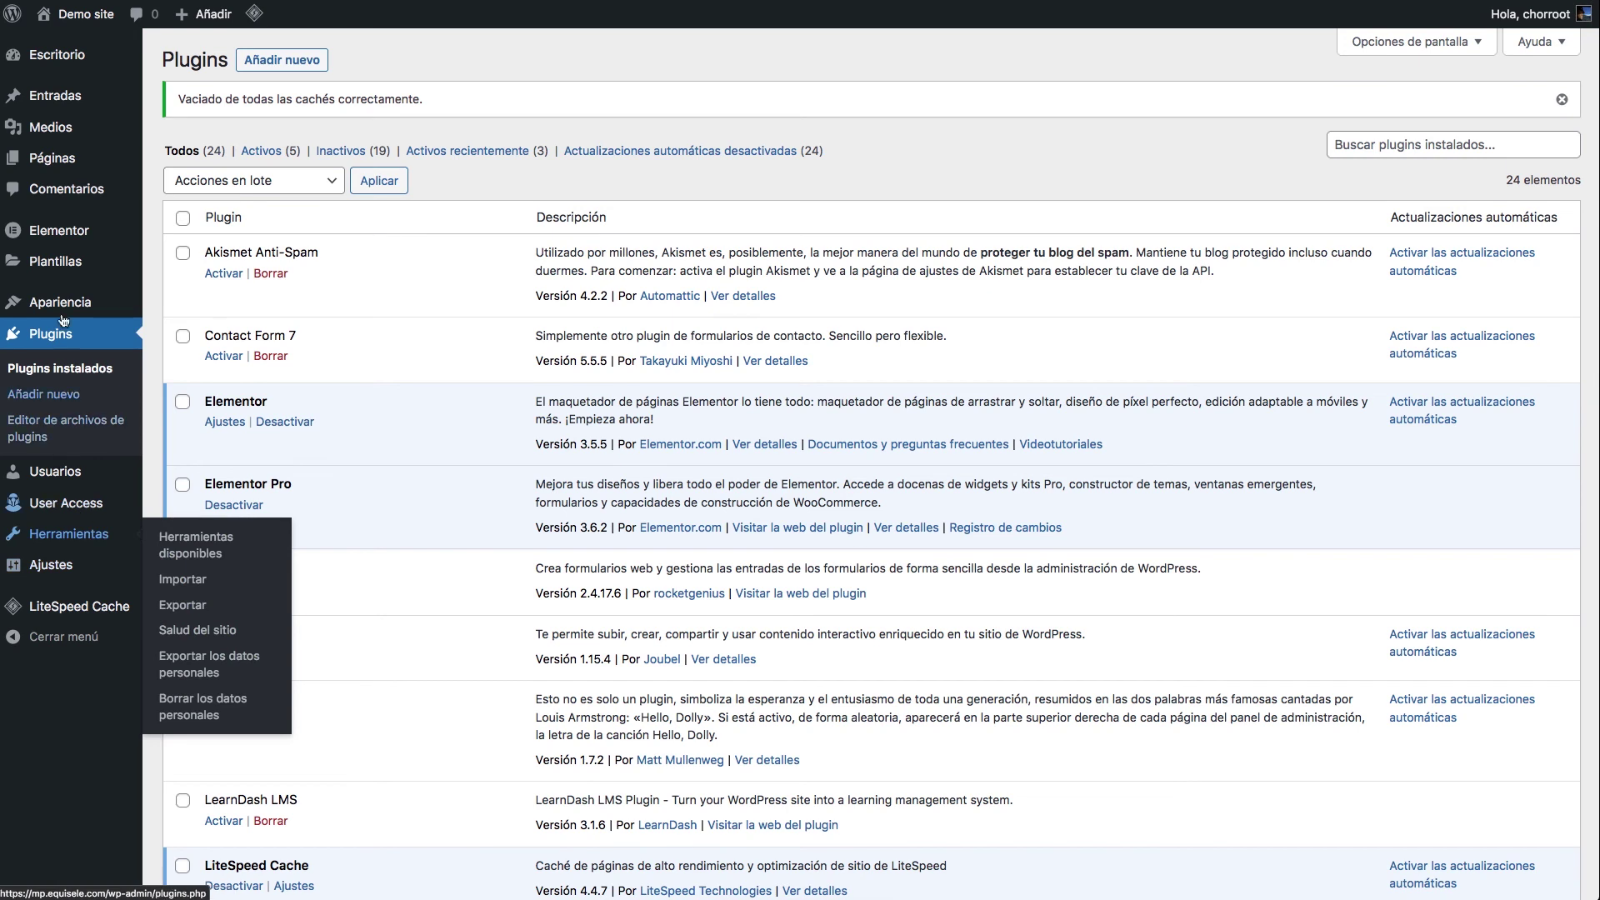
Step: Create a new navigation menu named principal and assign it to the Menú principal location
mouse_move(62, 301)
click(190, 391)
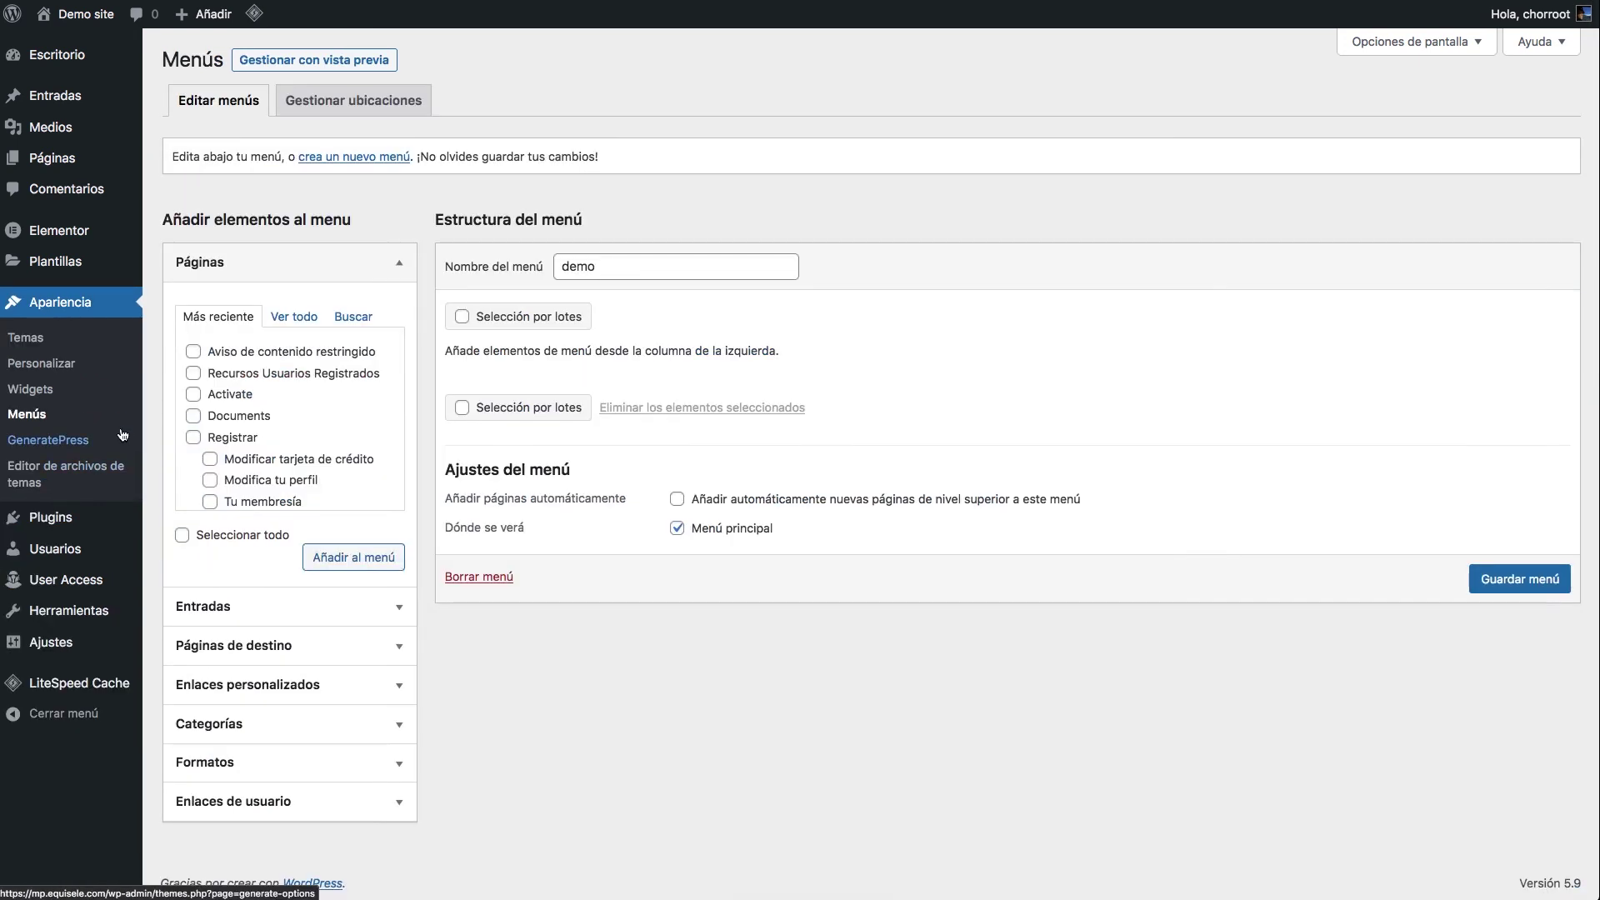
double_click(637, 266)
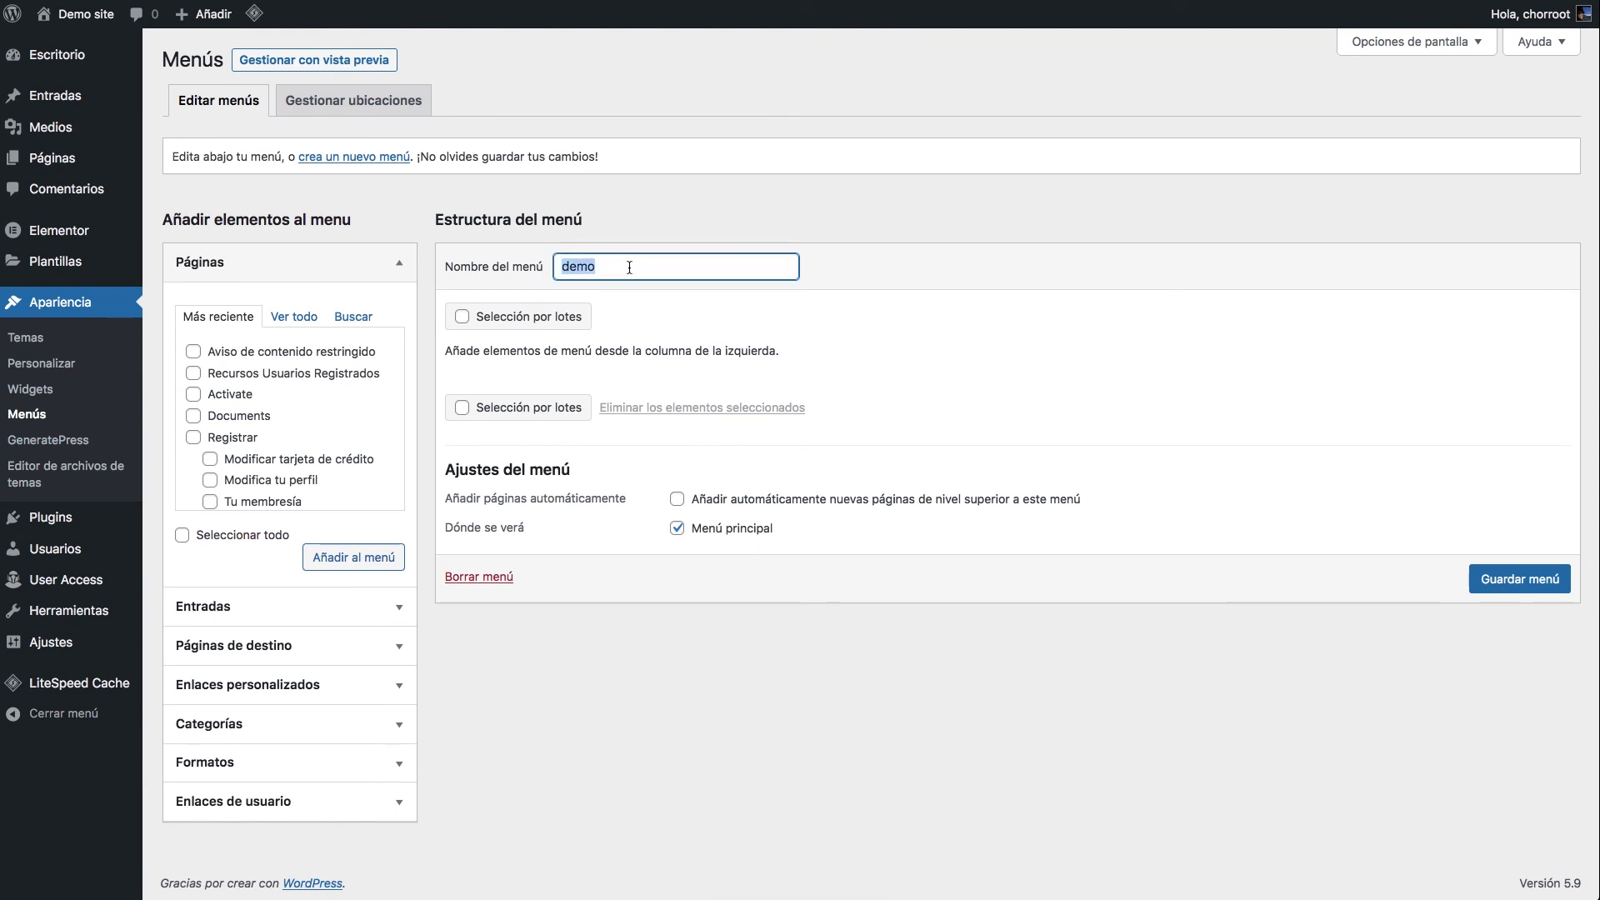
click(373, 159)
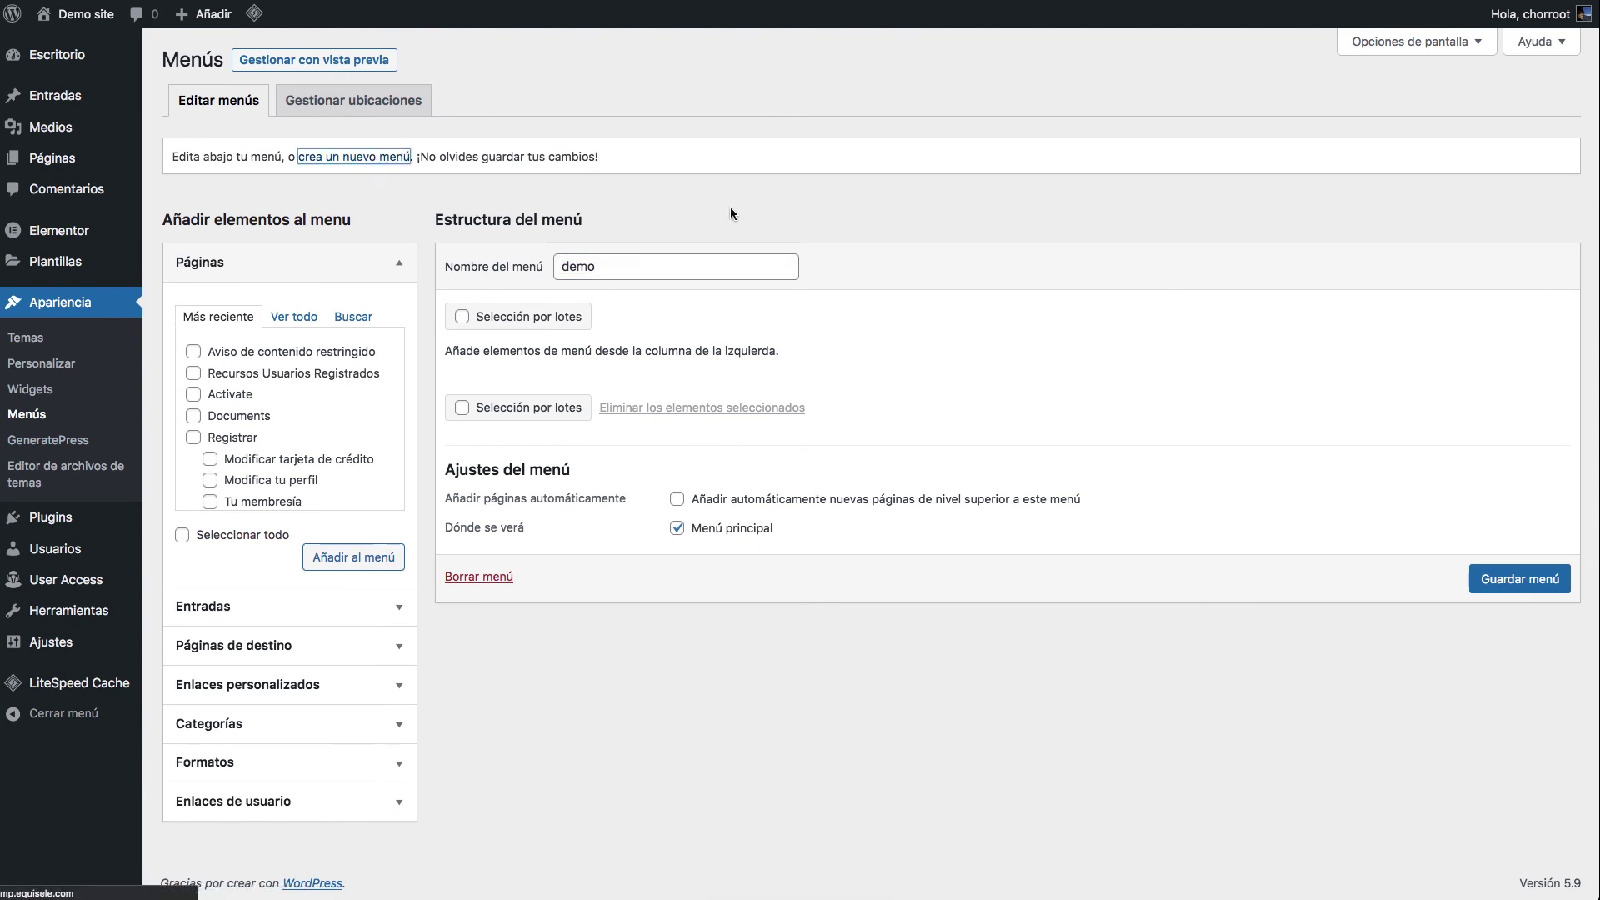
click(599, 265)
text(prin)
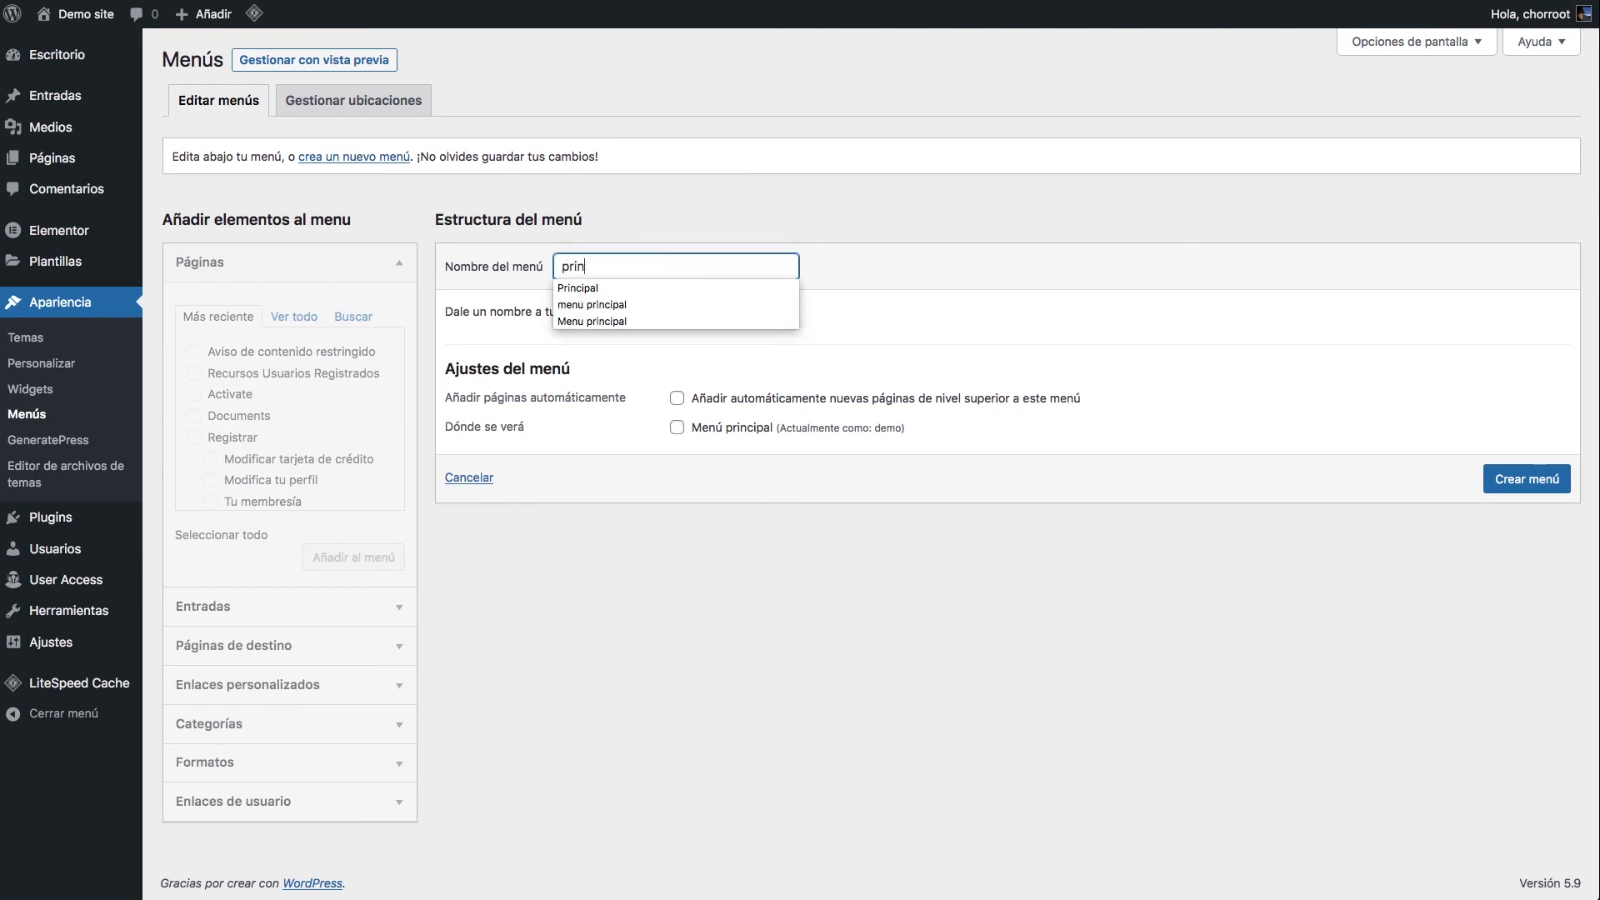
click(705, 463)
click(696, 427)
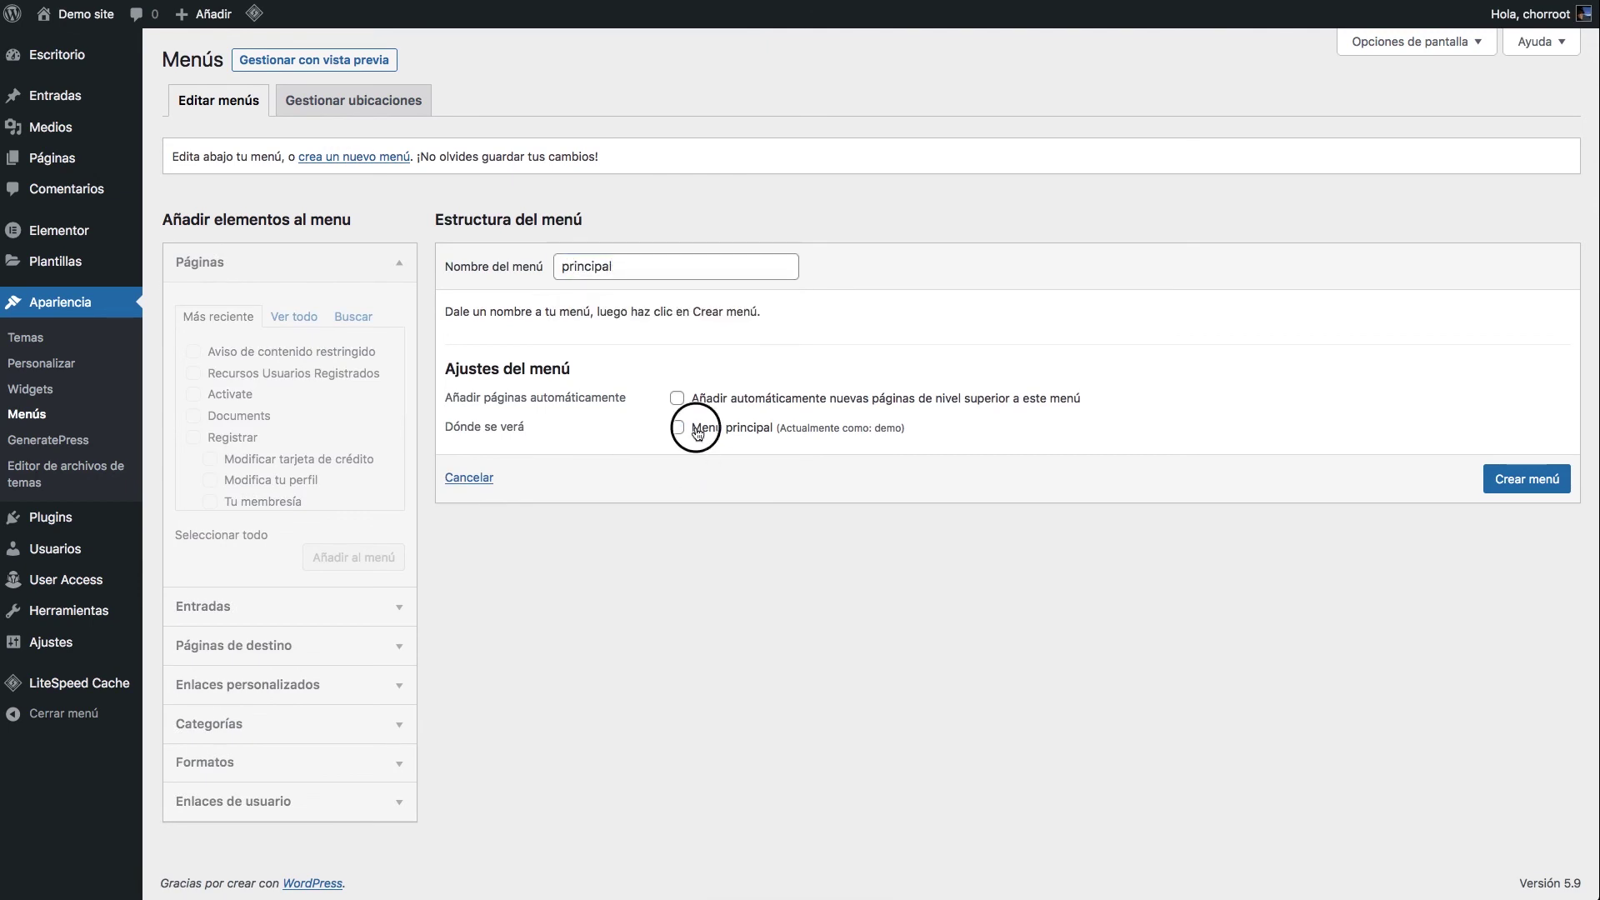
click(1534, 483)
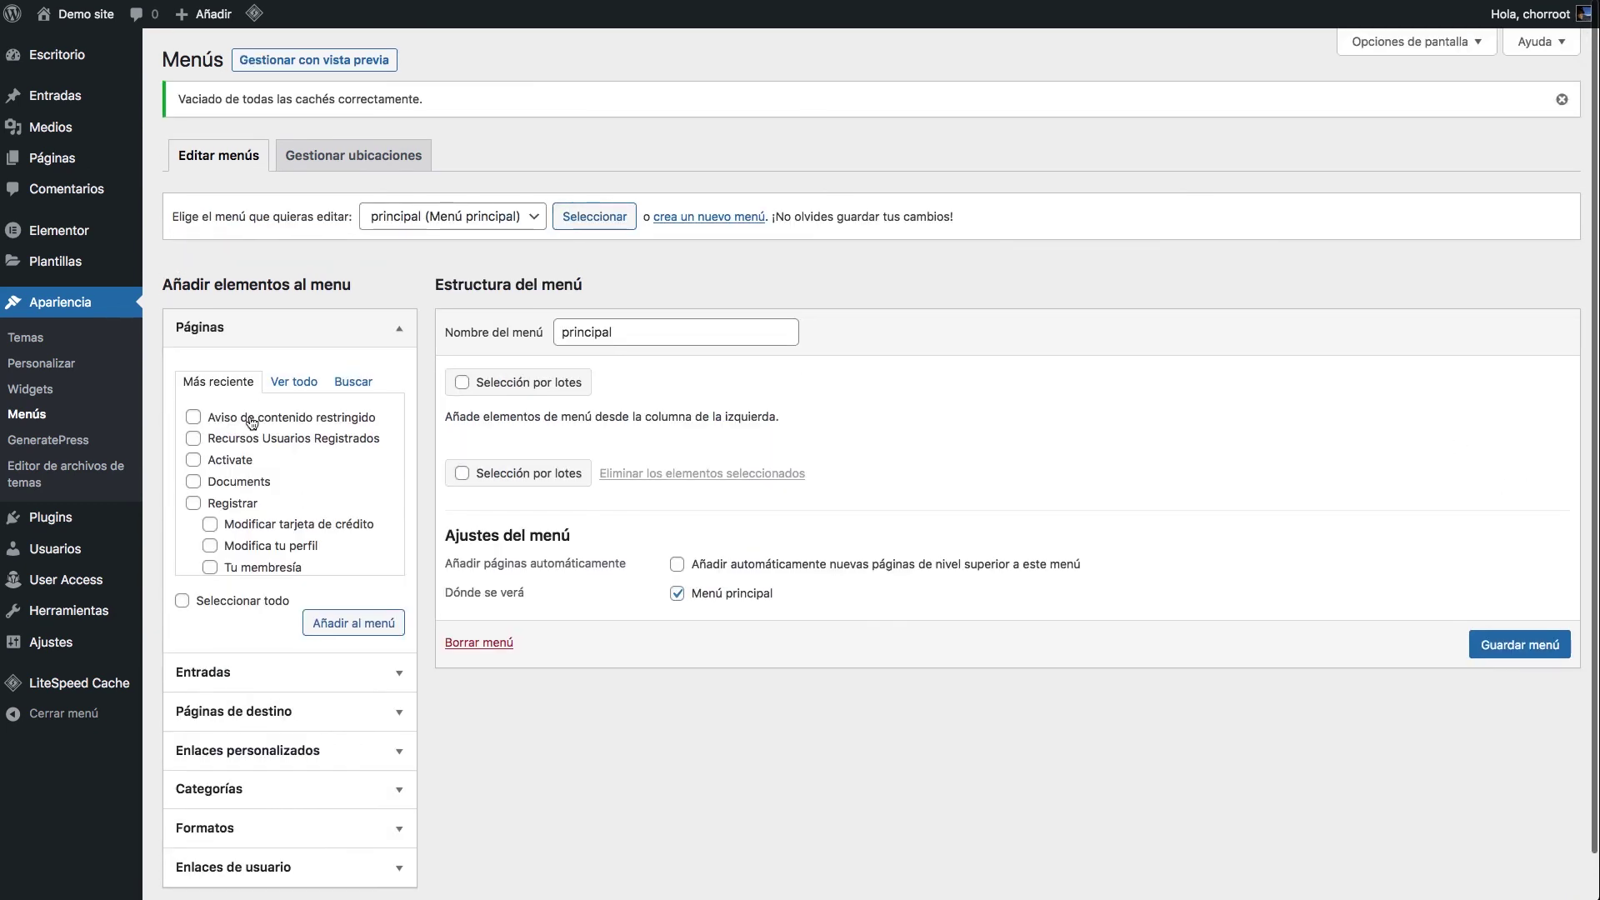
Step: Add the Recursos Usuarios Registrados page and the Premium category to the principal menu
click(309, 442)
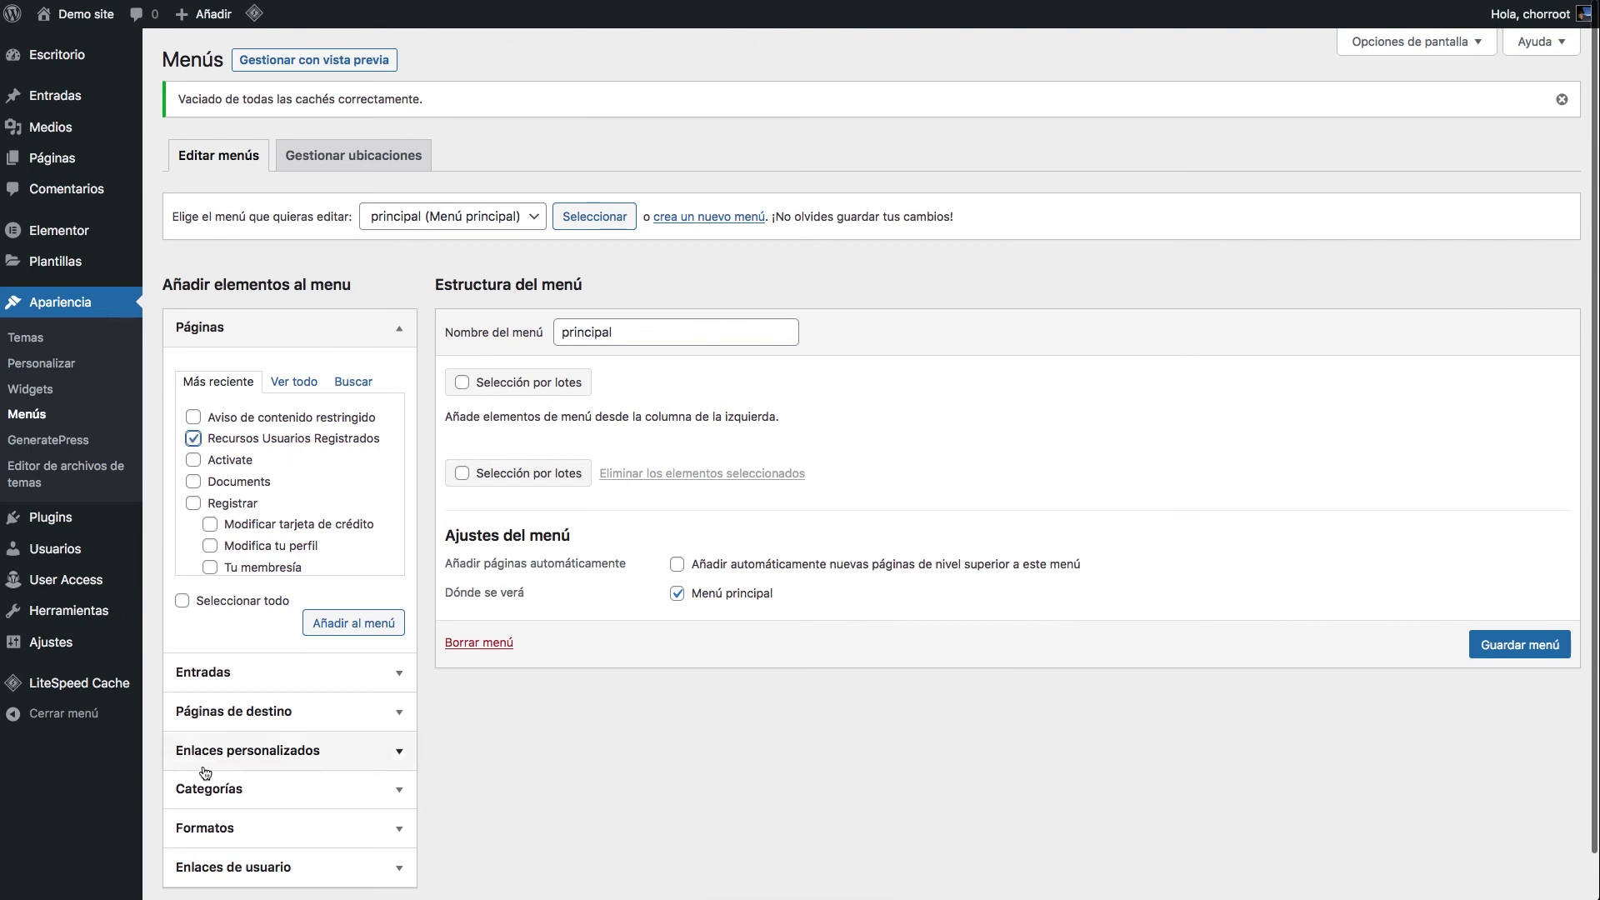
click(349, 627)
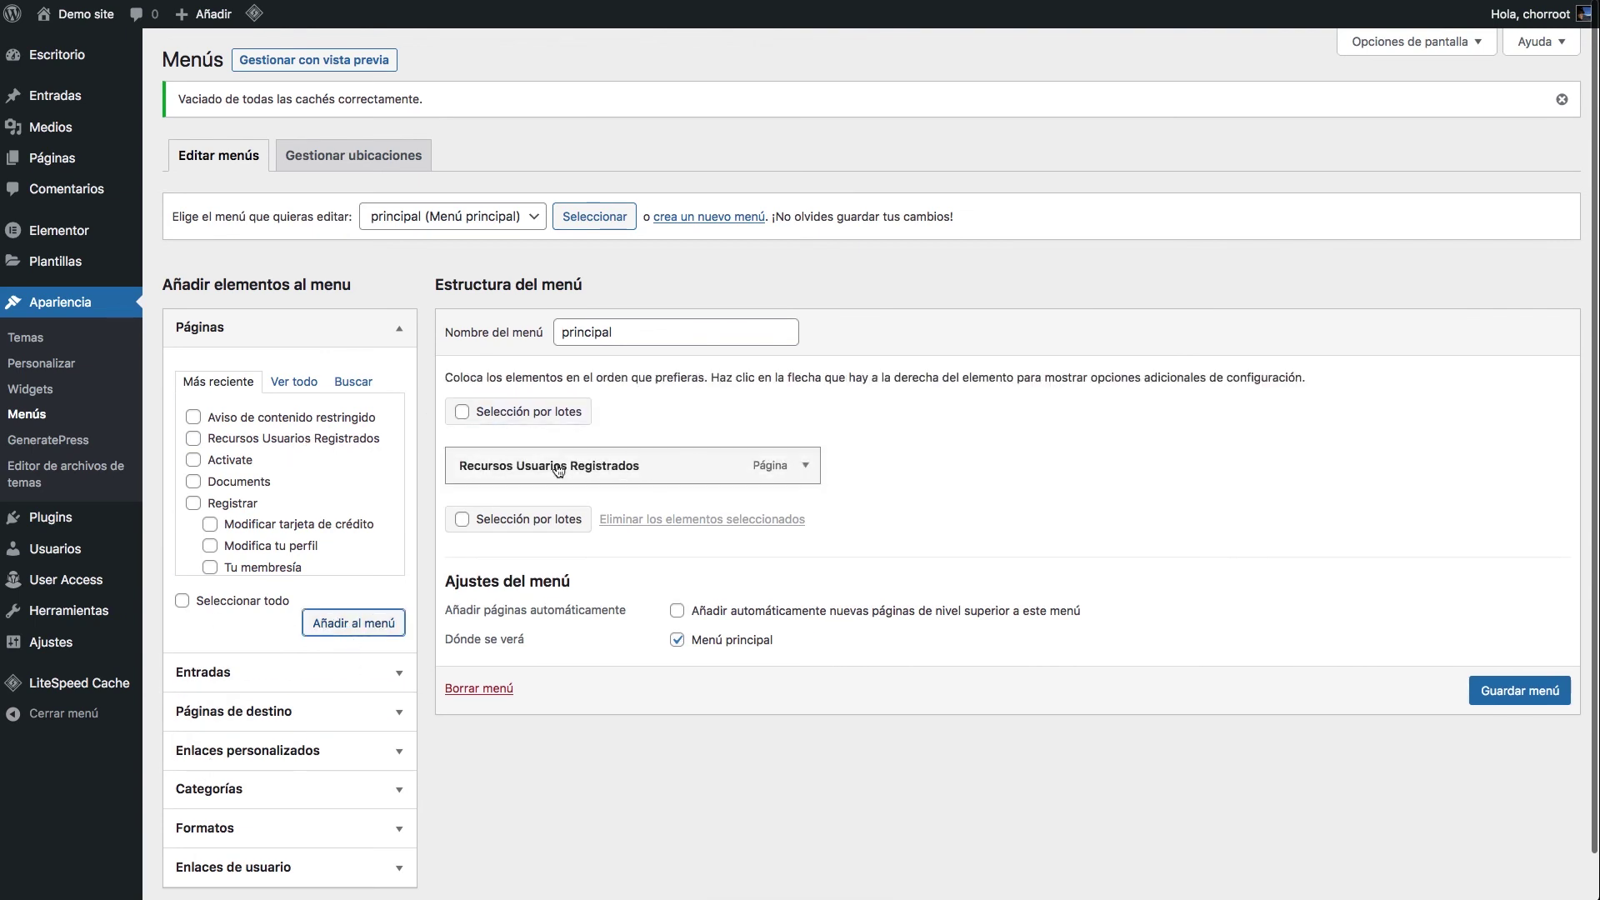
scroll(388, 558, down, 5)
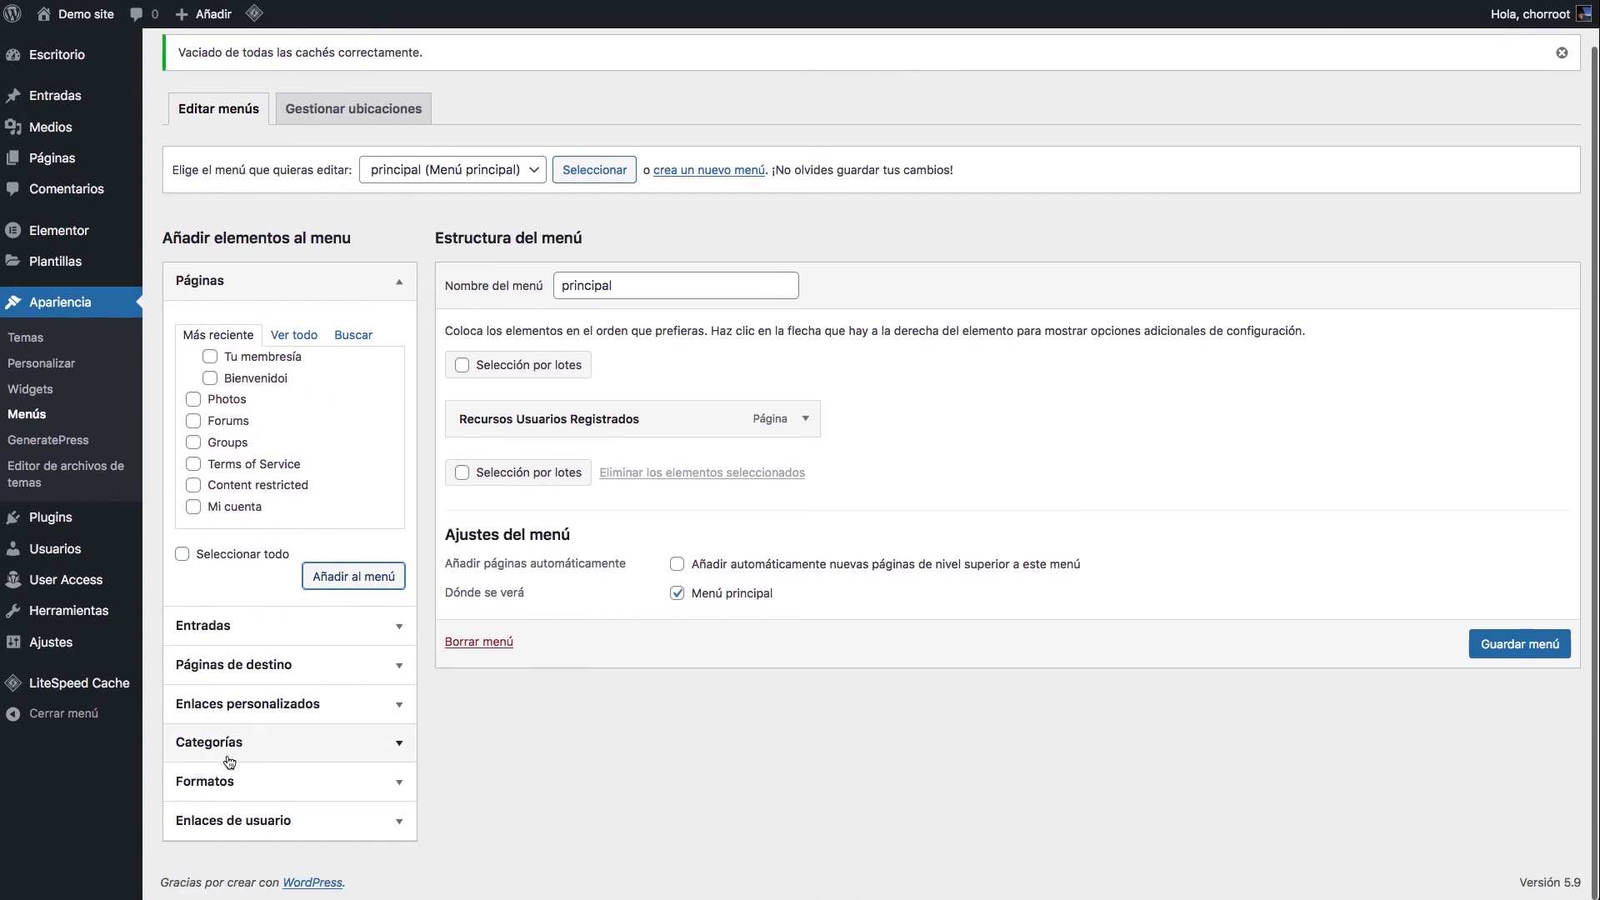
click(237, 740)
click(341, 663)
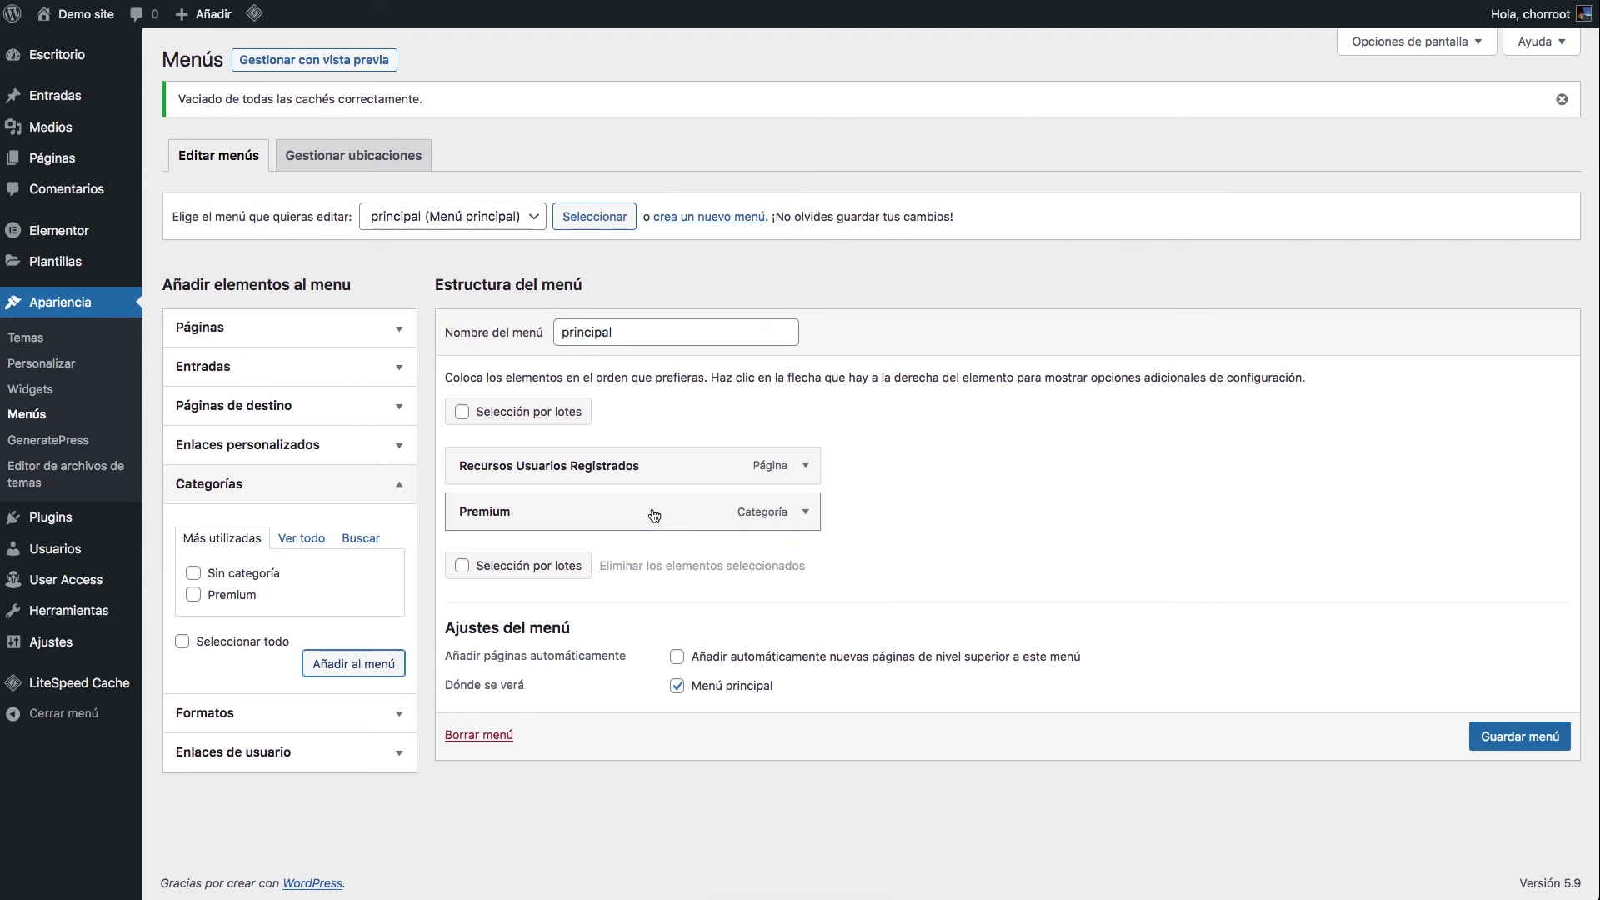
Step: Limit the Recursos Usuarios Registrados menu item to Usuarios conectados with the Administrator and Subscriber profiles
click(806, 469)
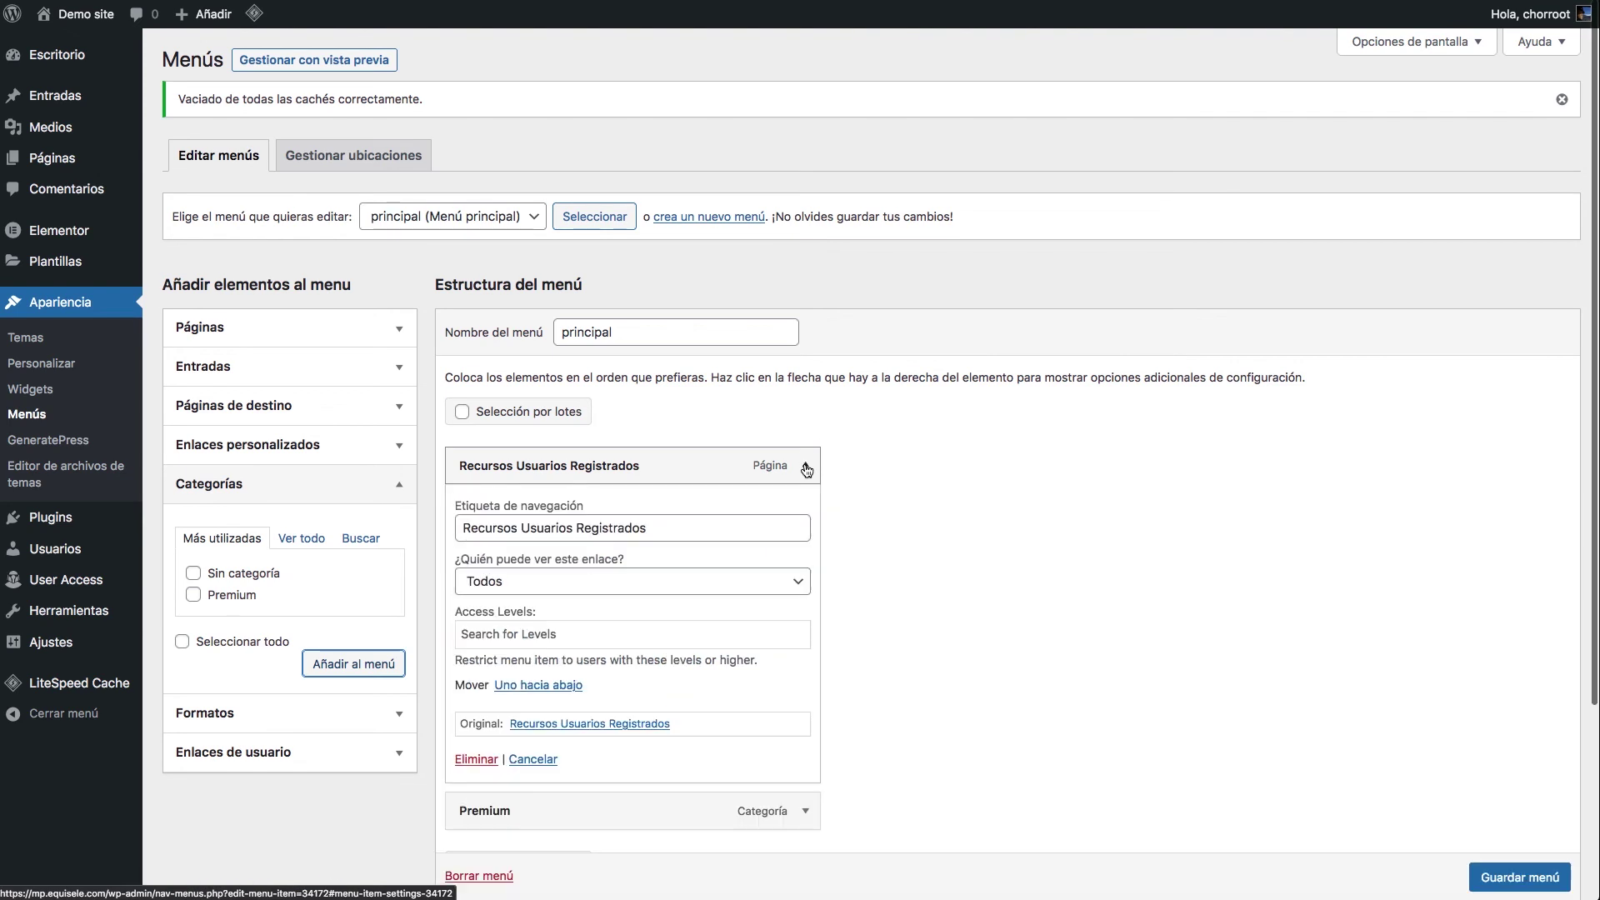
scroll(1083, 519, down, 1)
scroll(1082, 523, down, 1)
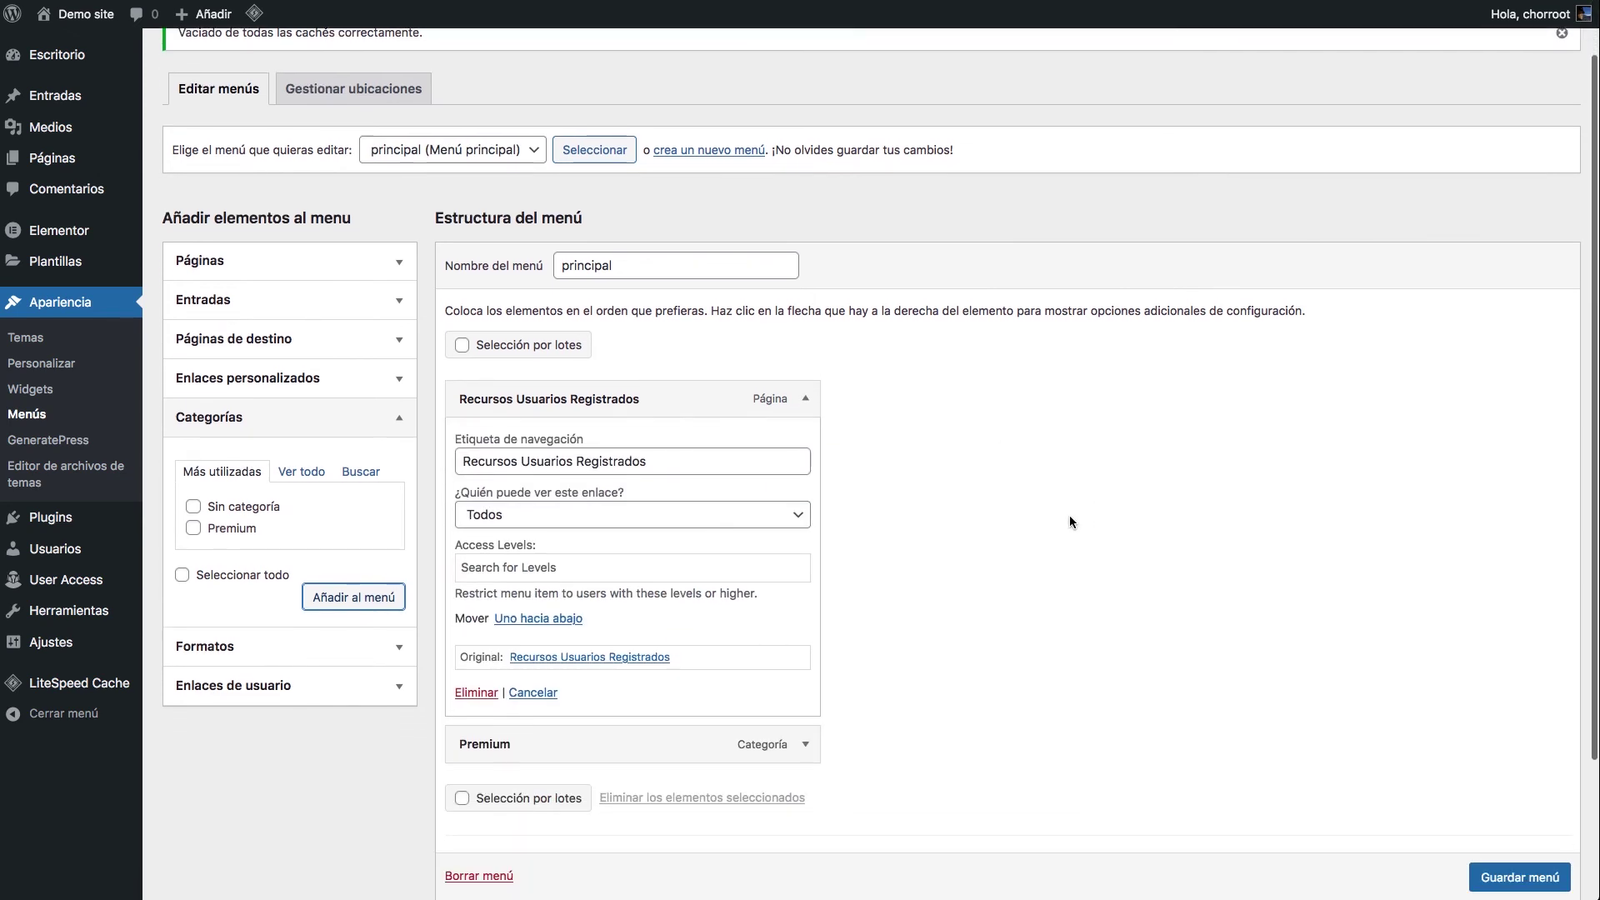
click(536, 520)
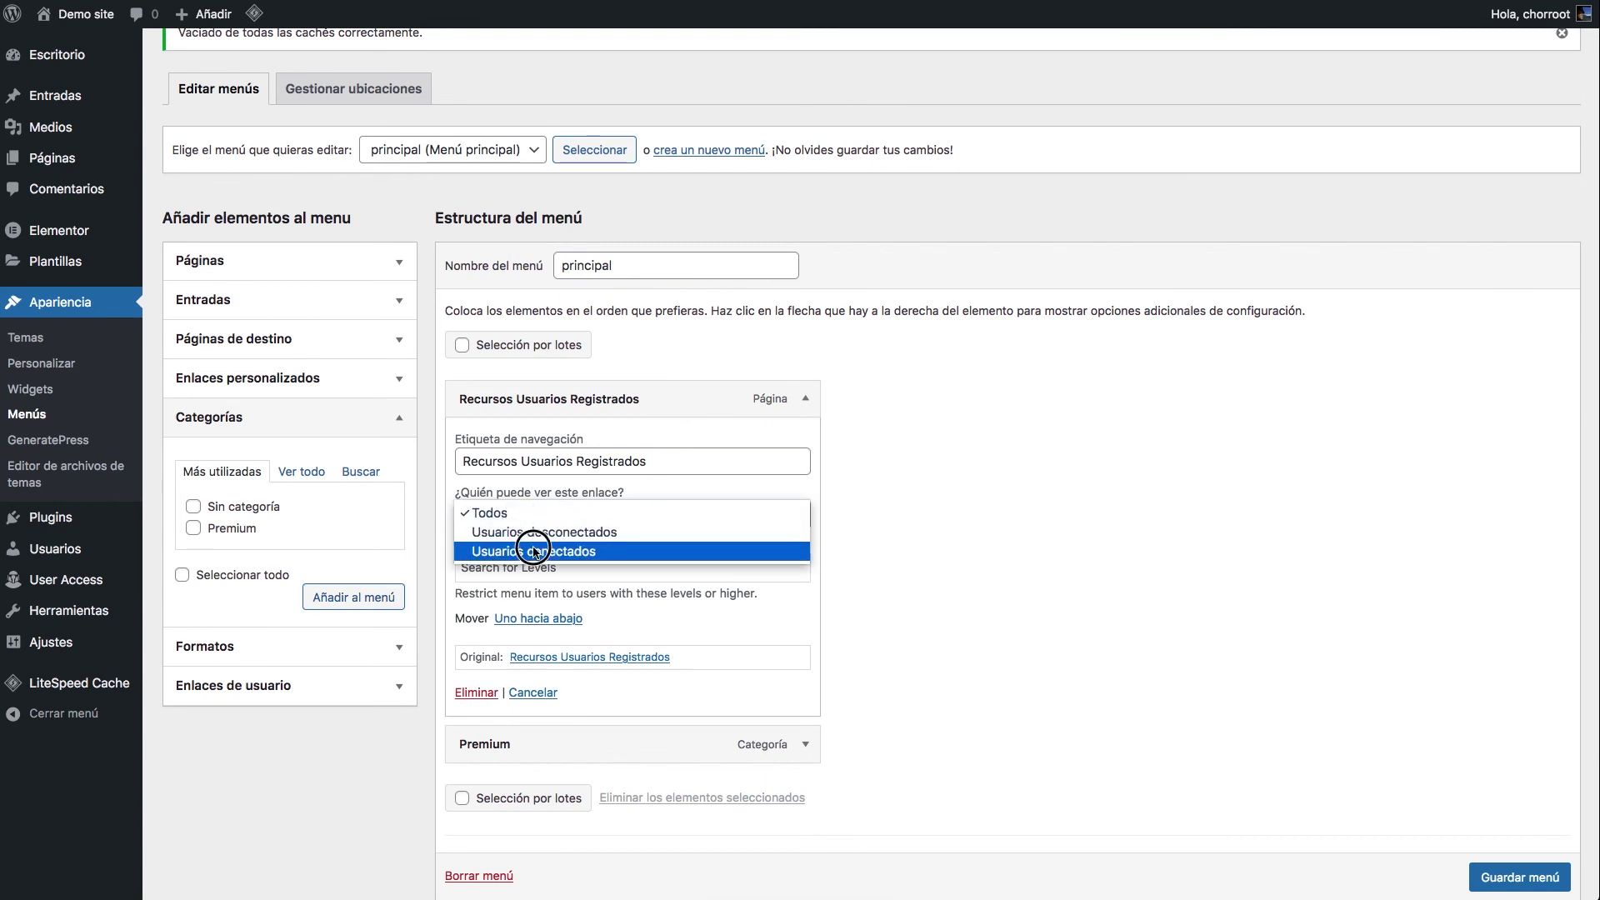
click(555, 550)
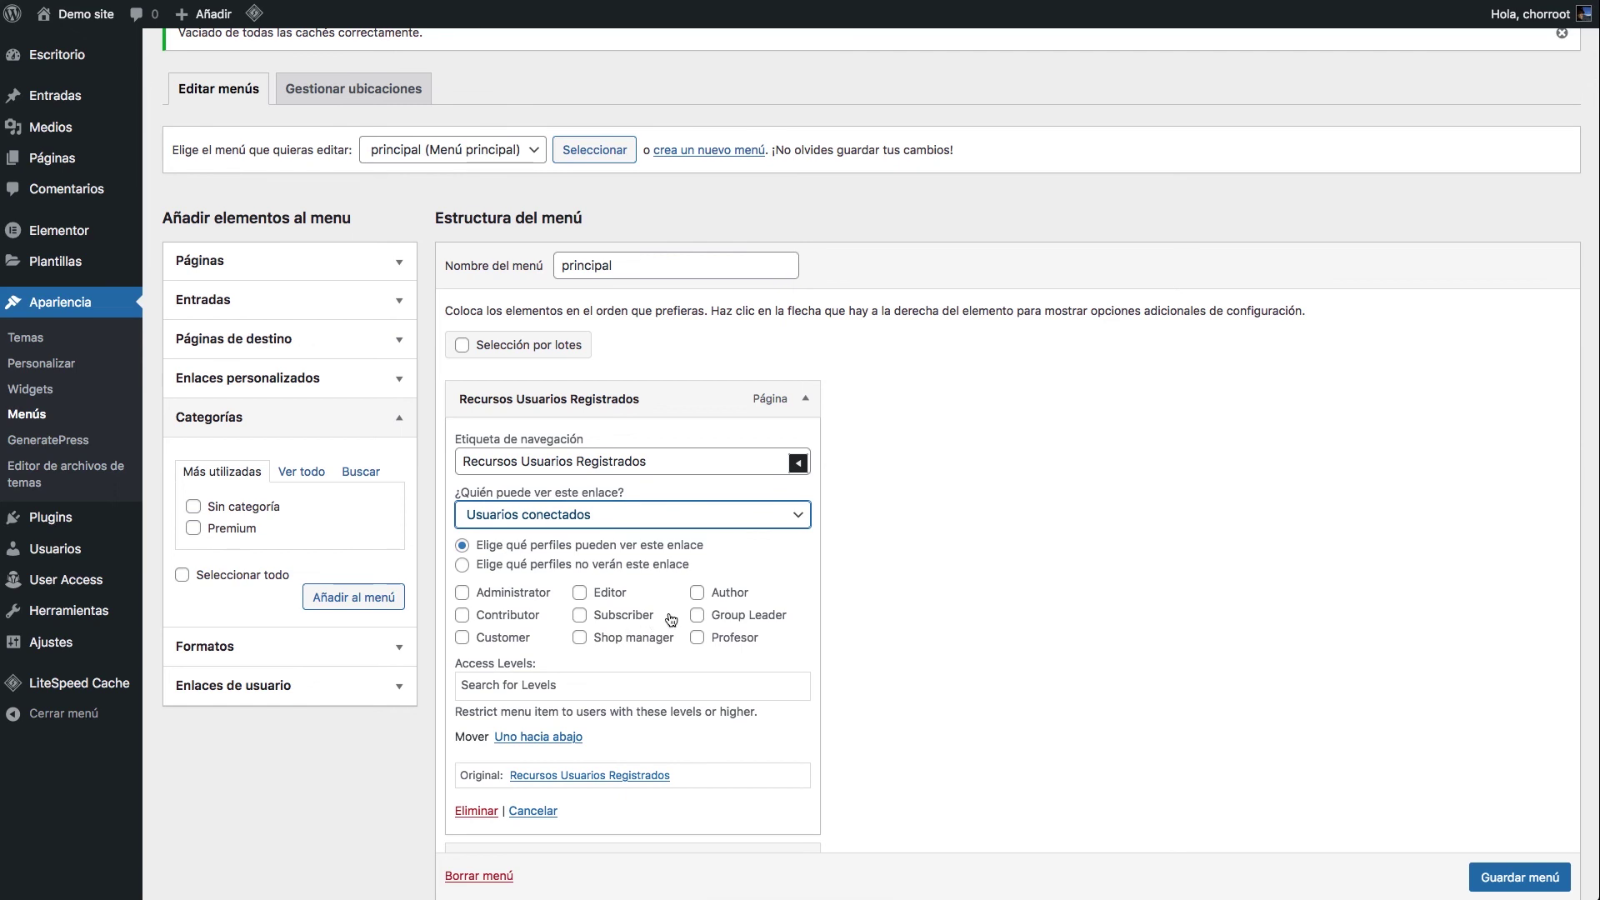
click(499, 595)
click(602, 617)
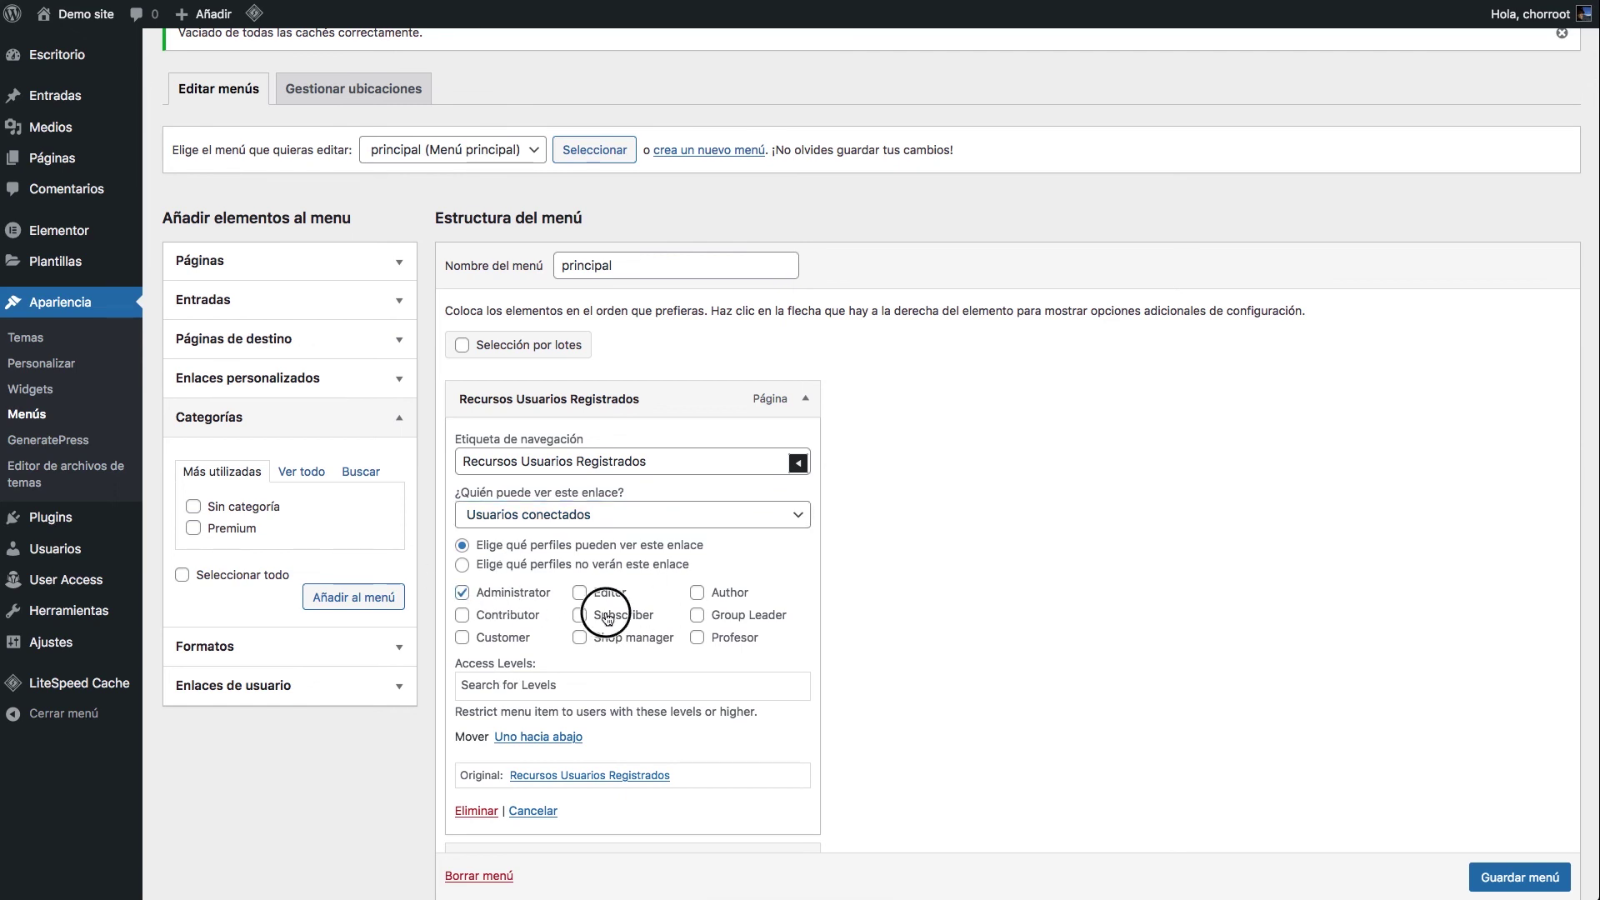
Step: Limit the Premium menu item to Usuarios conectados with the Administrator and Subscriber profiles, and save the menu
scroll(617, 655, down, 5)
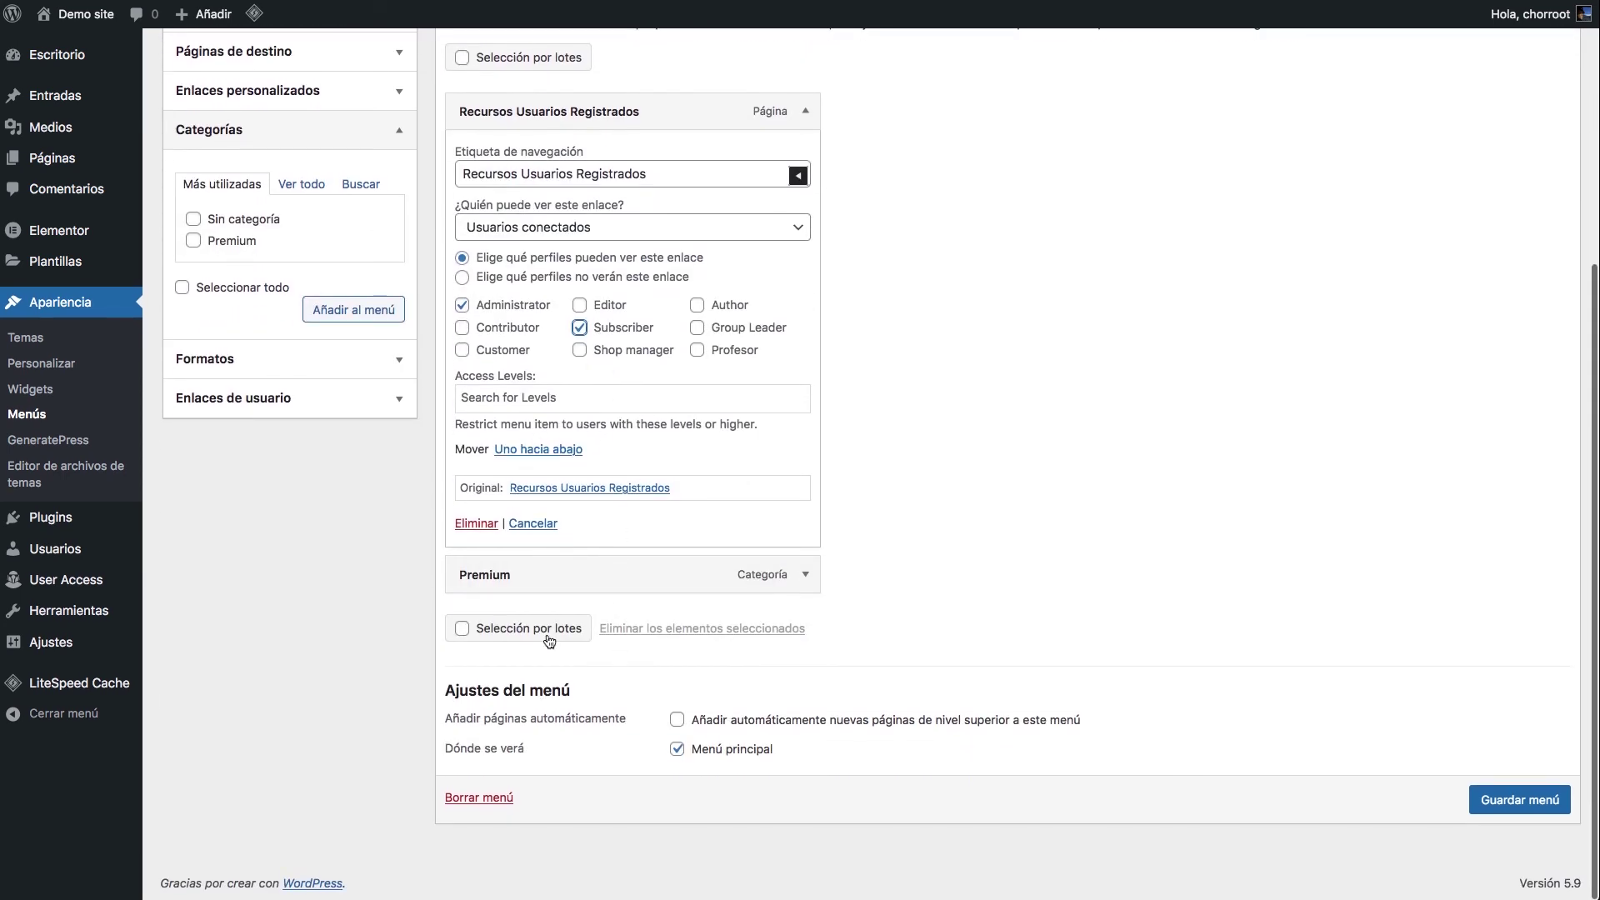
click(795, 569)
scroll(584, 533, down, 5)
click(533, 375)
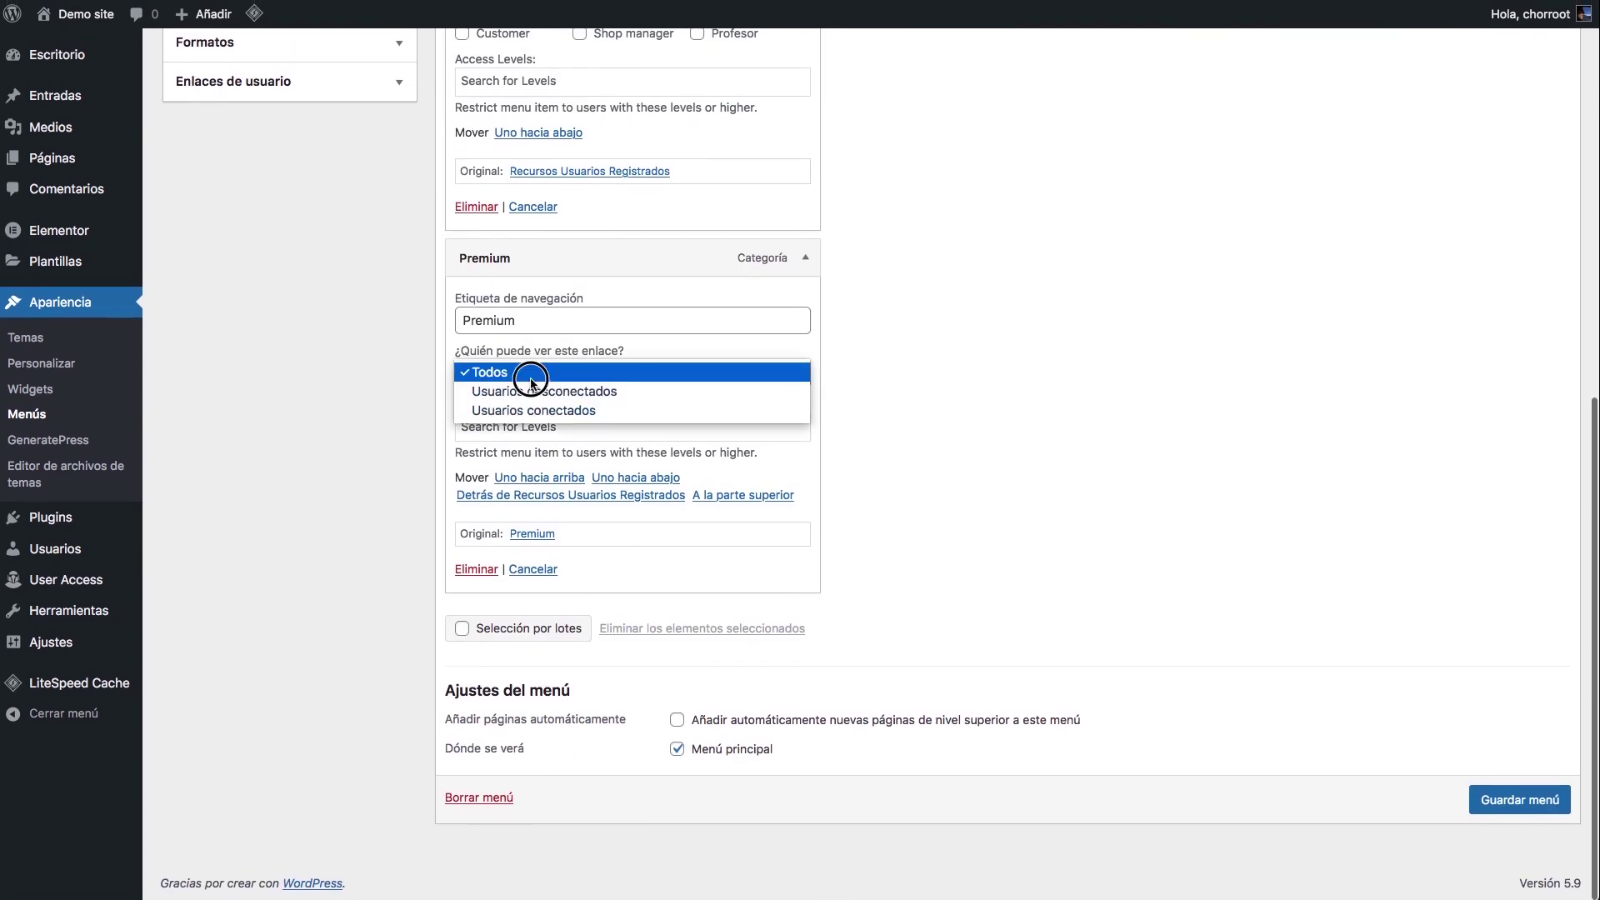
click(525, 413)
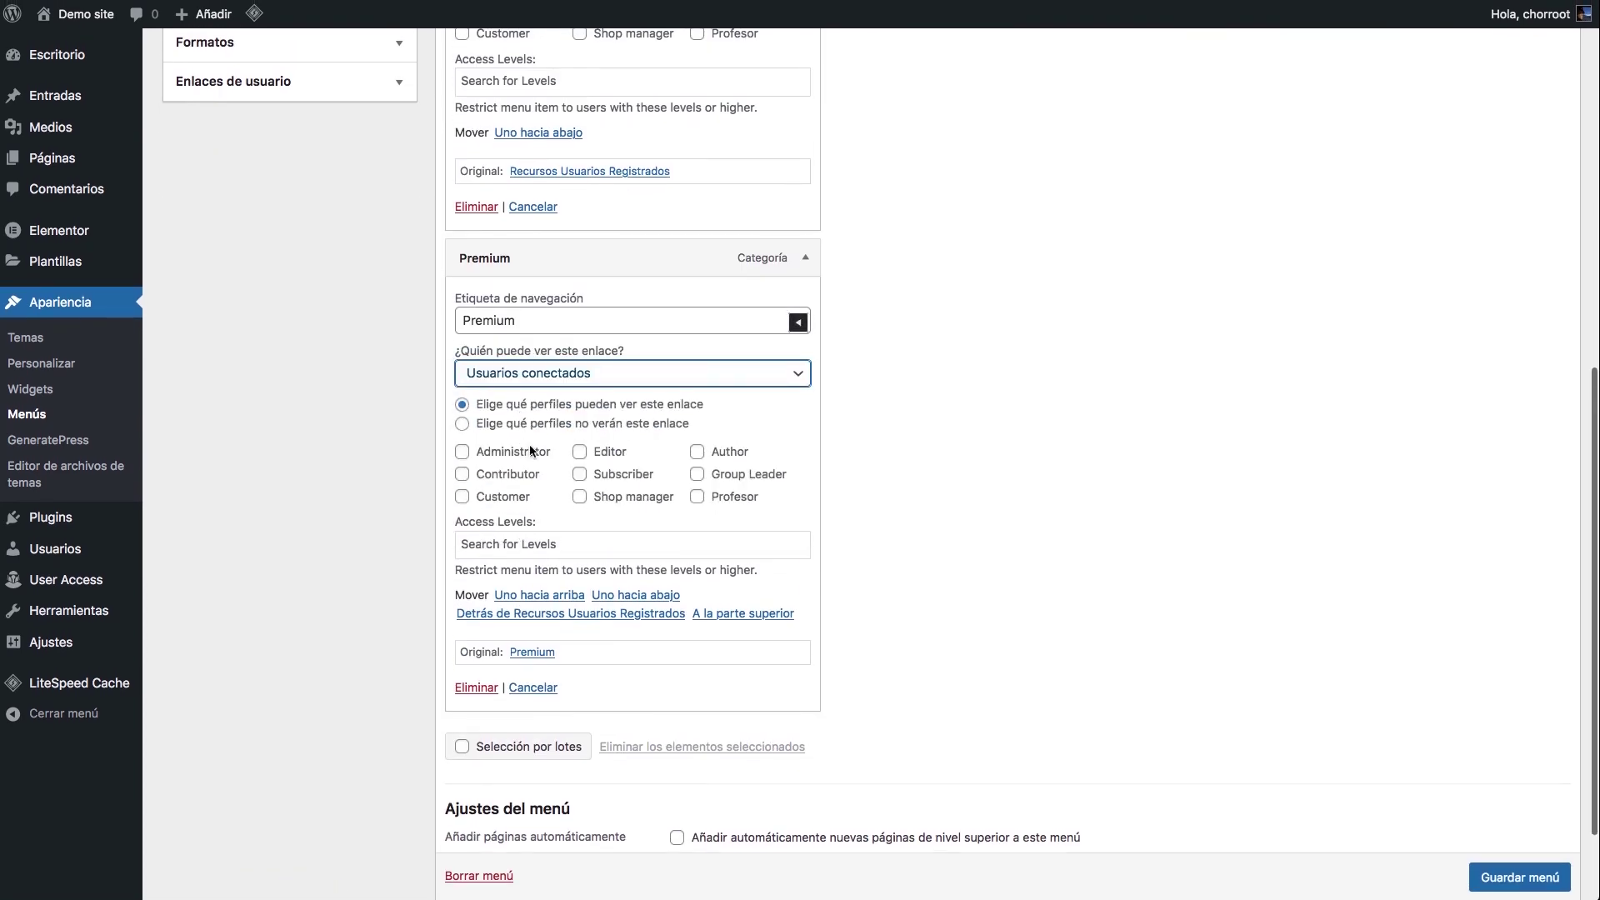
click(527, 452)
click(583, 475)
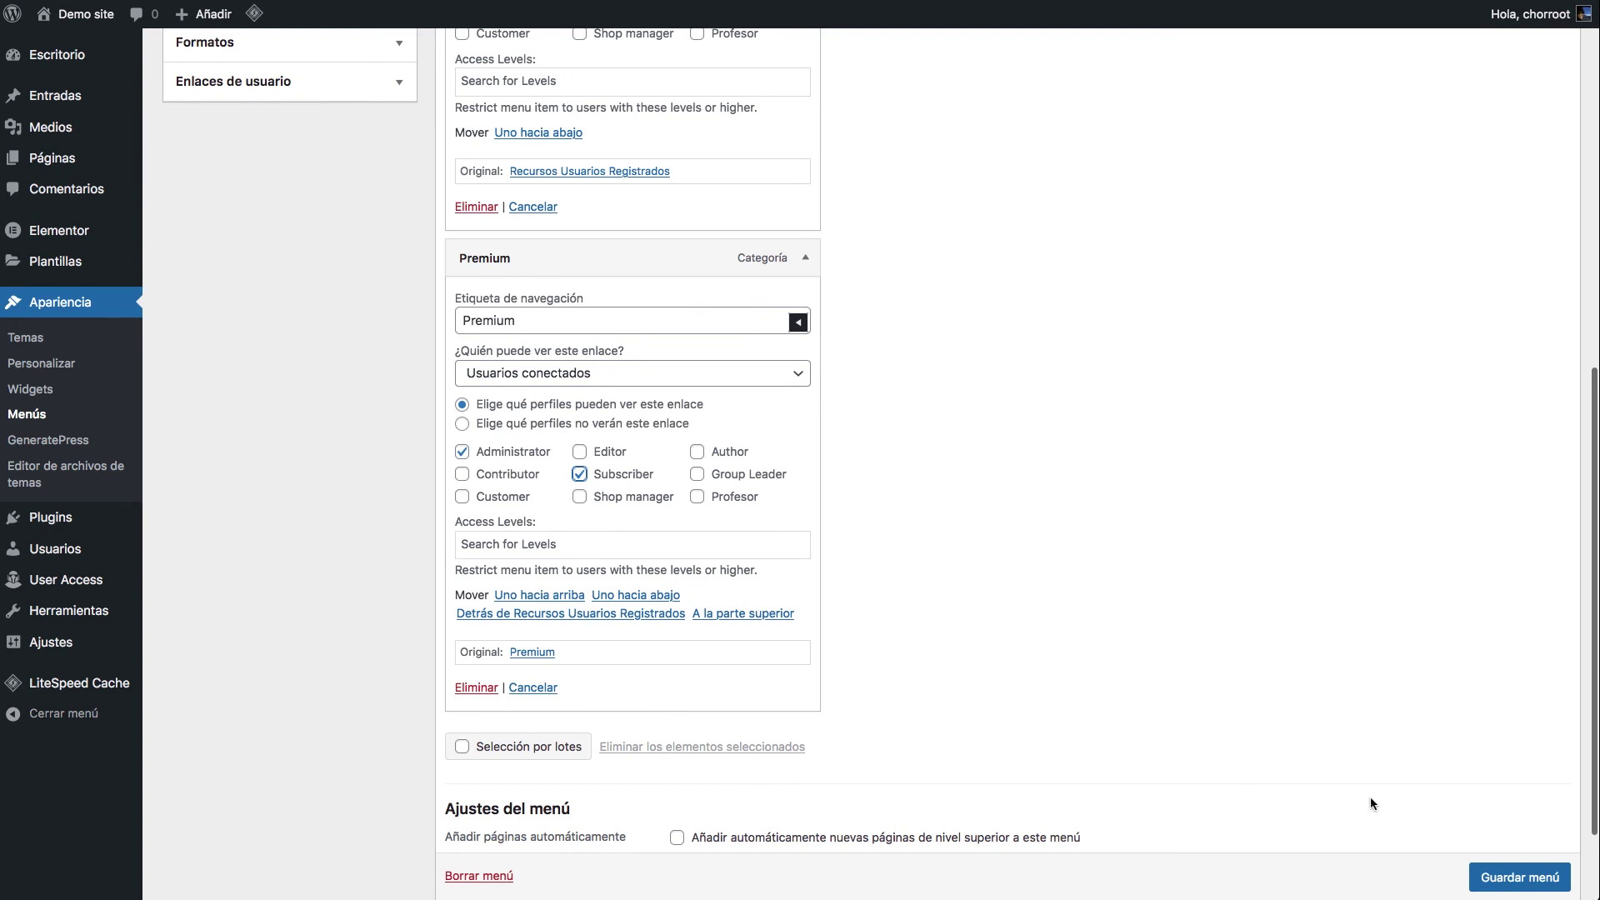
scroll(1488, 871, down, 1)
click(1492, 875)
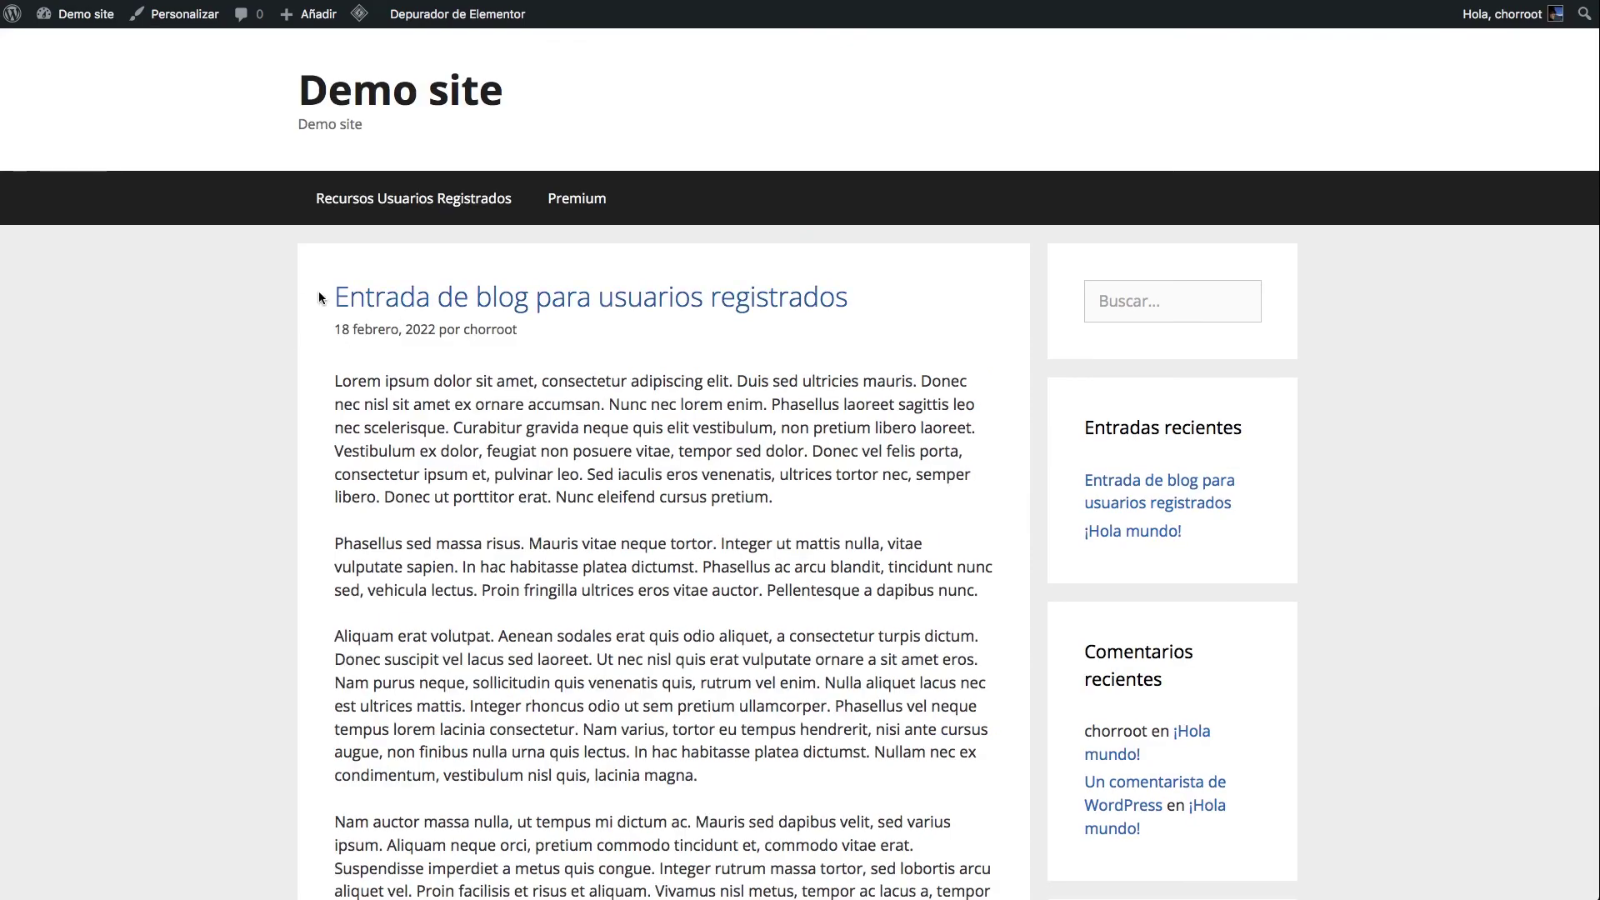
Step: Check the site's front page while logged in, and log out to view Demo site as a visitor
drag(307, 296, 878, 303)
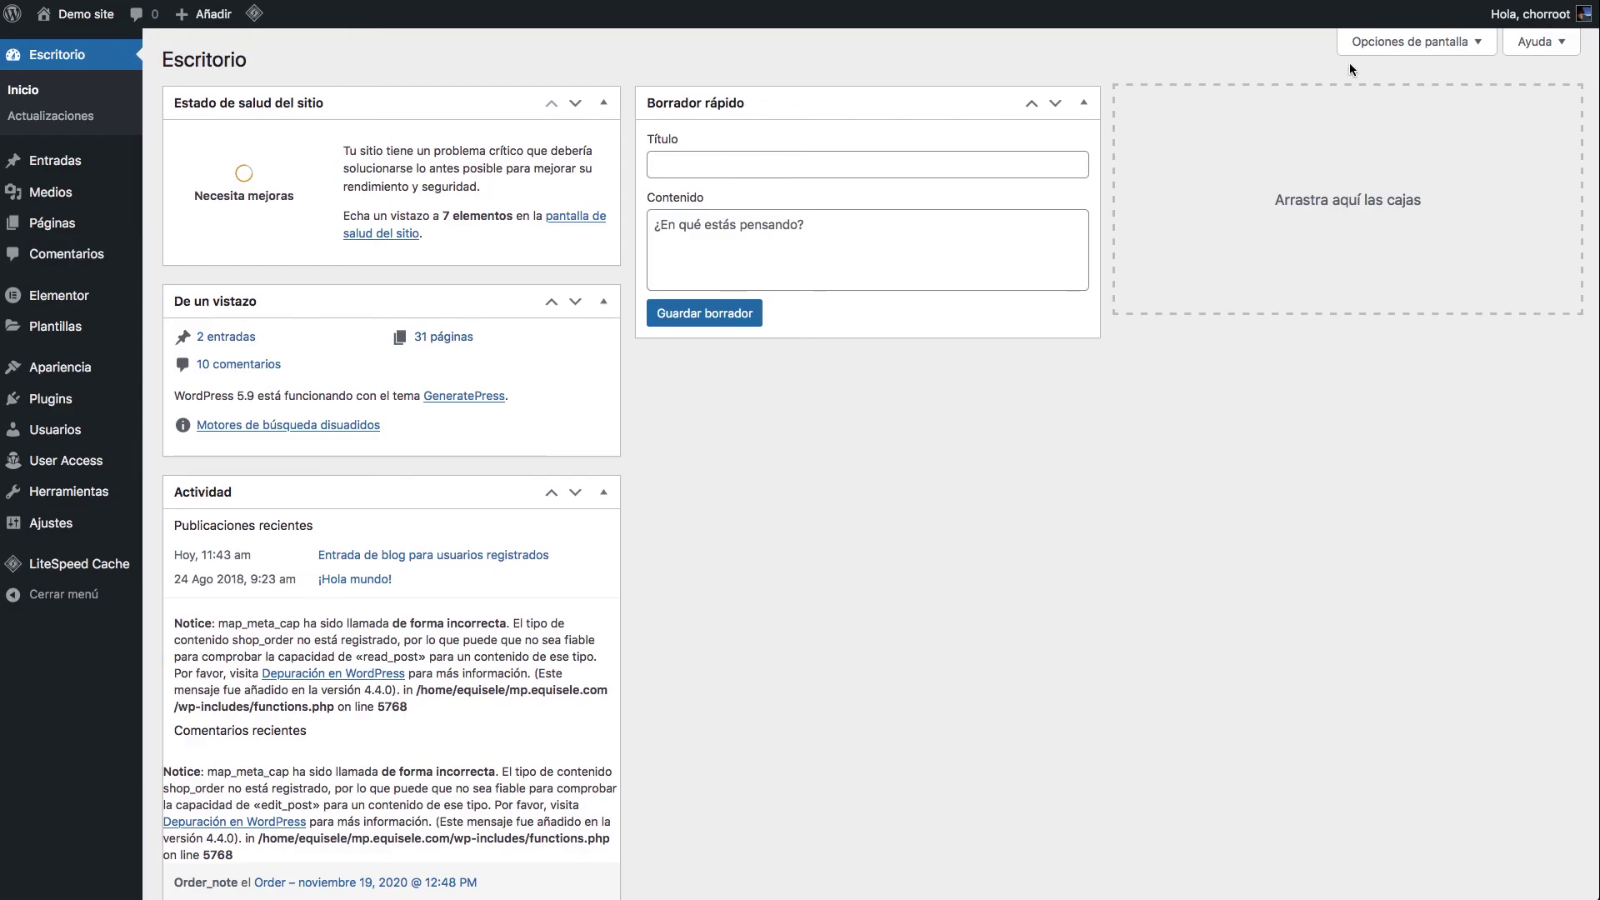
mouse_move(1542, 13)
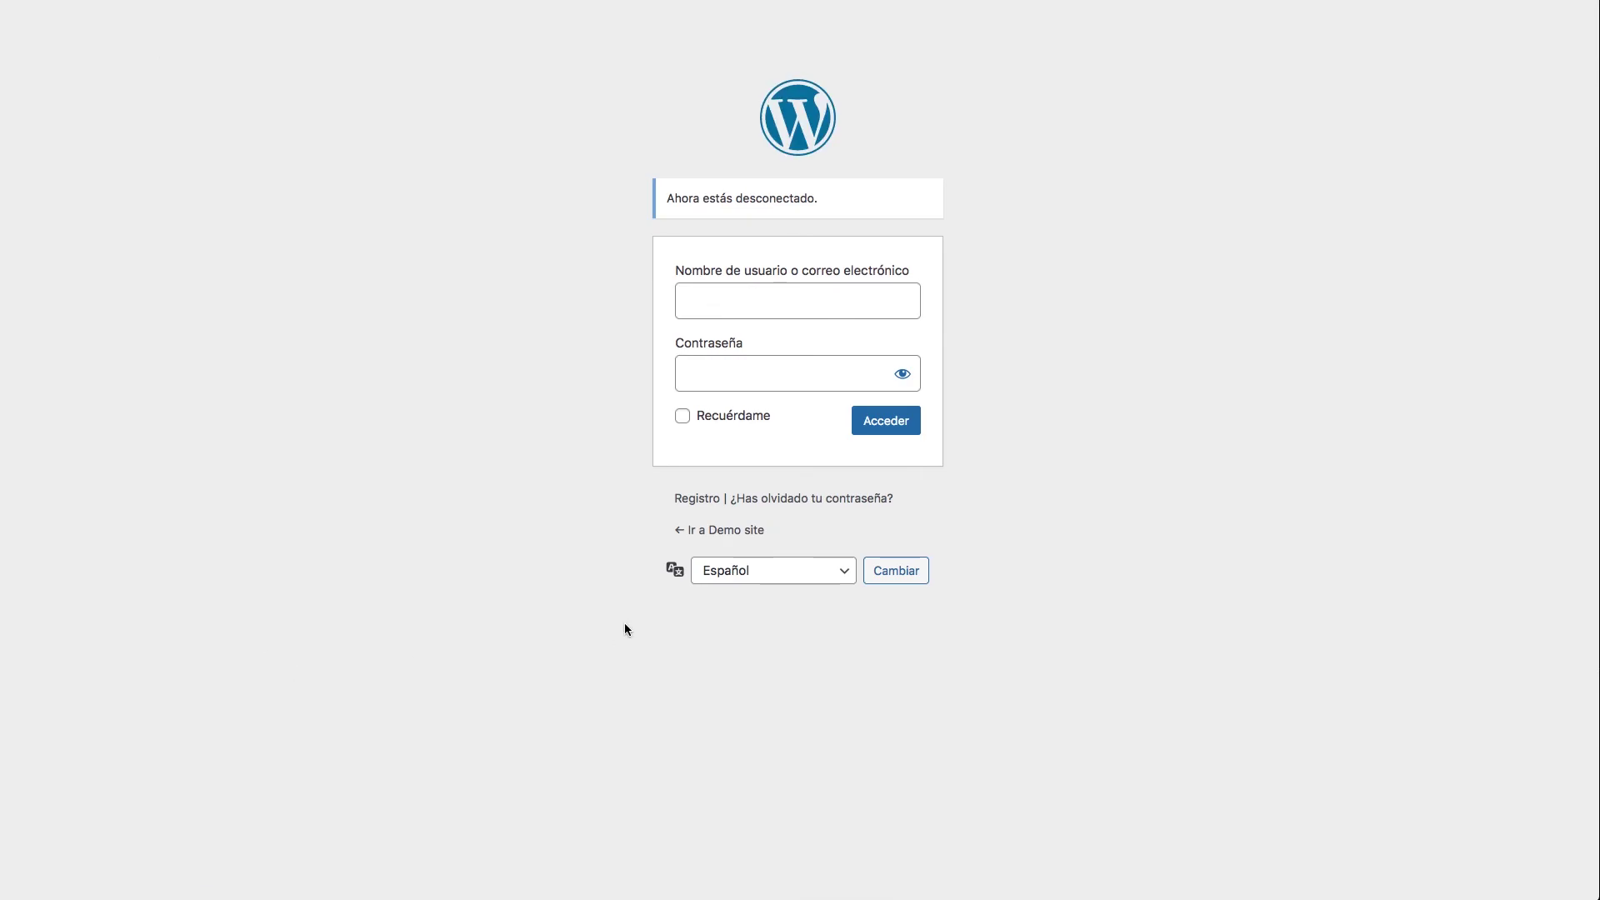
click(747, 539)
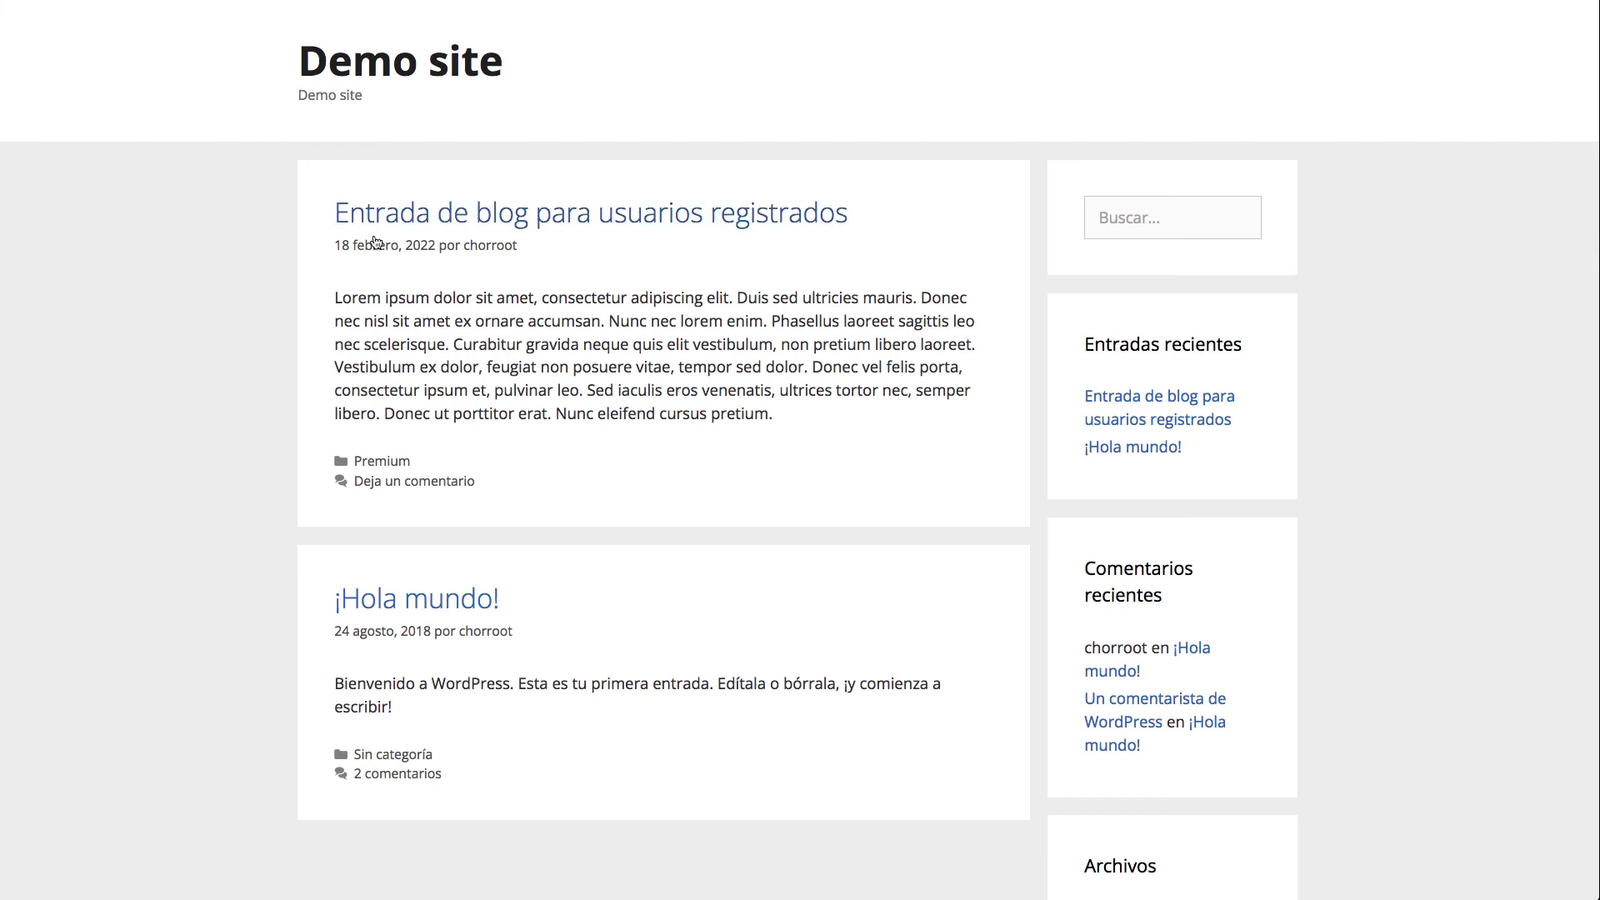
Step: Examine the Premium post's excerpt as a logged-out visitor, and open the ¡Hola mundo! post before returning to the home page
drag(821, 425, 323, 287)
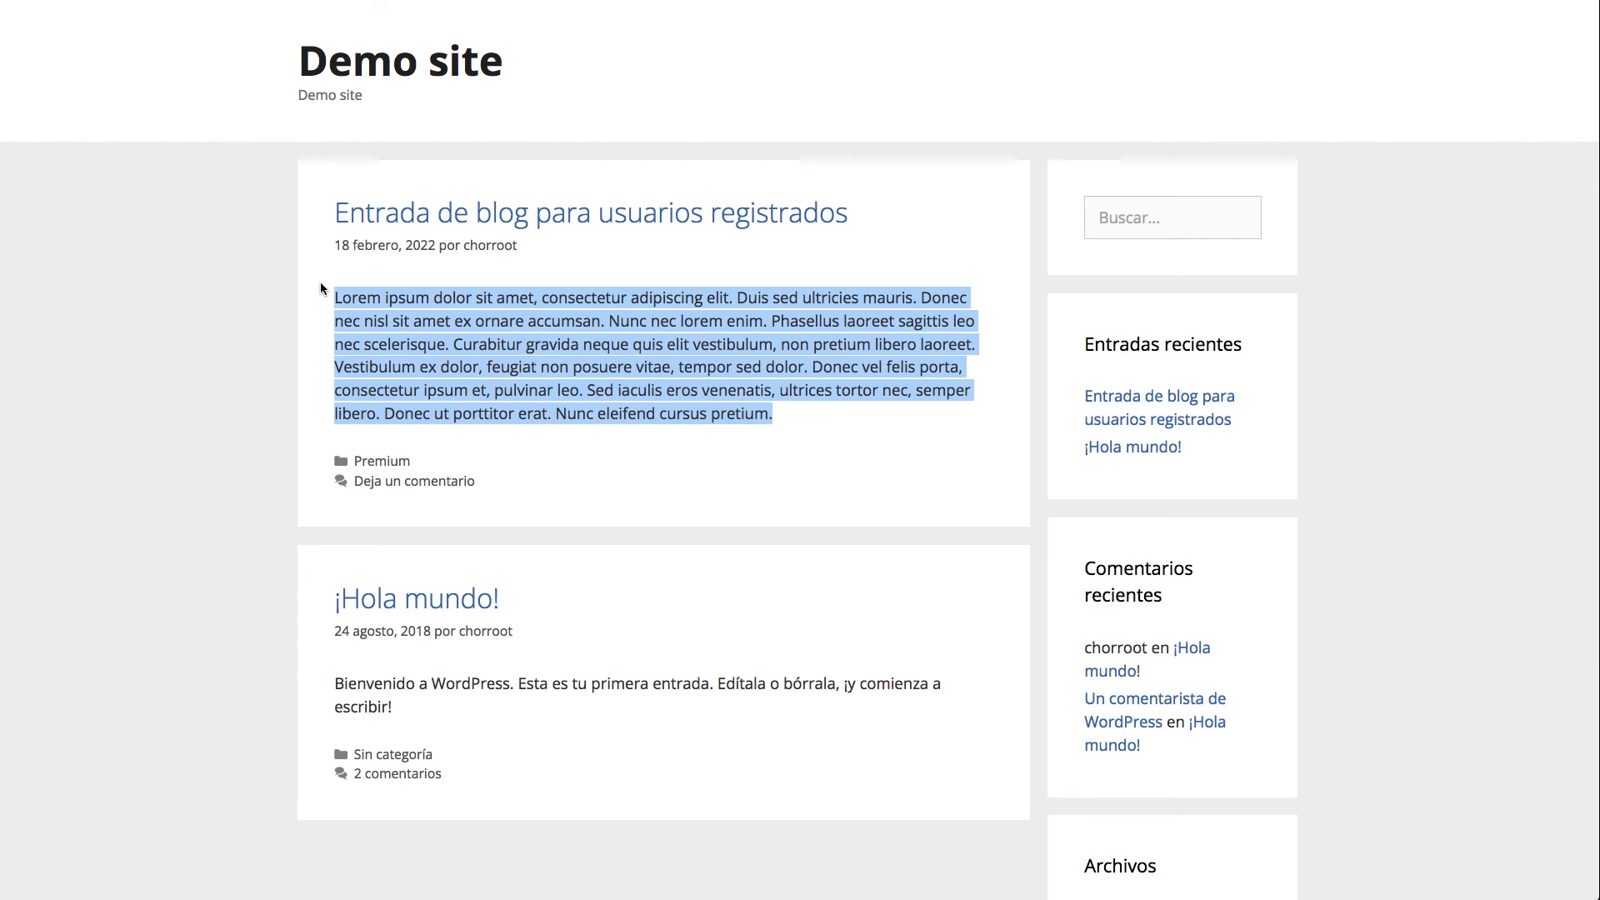
drag(869, 418, 337, 299)
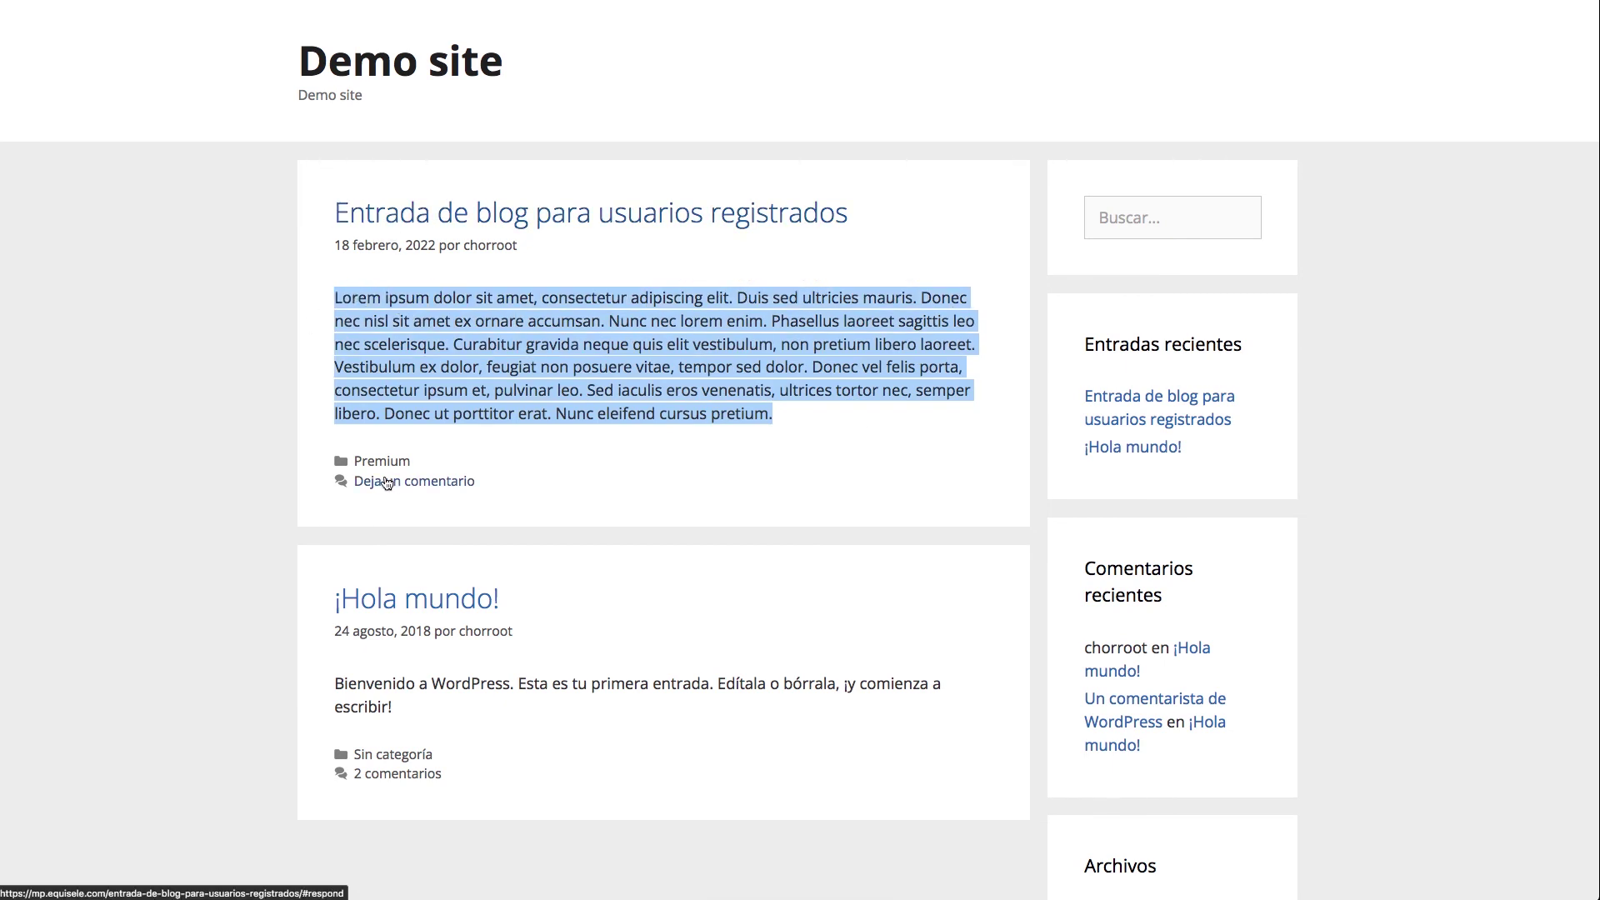
click(411, 597)
key(alt+Left)
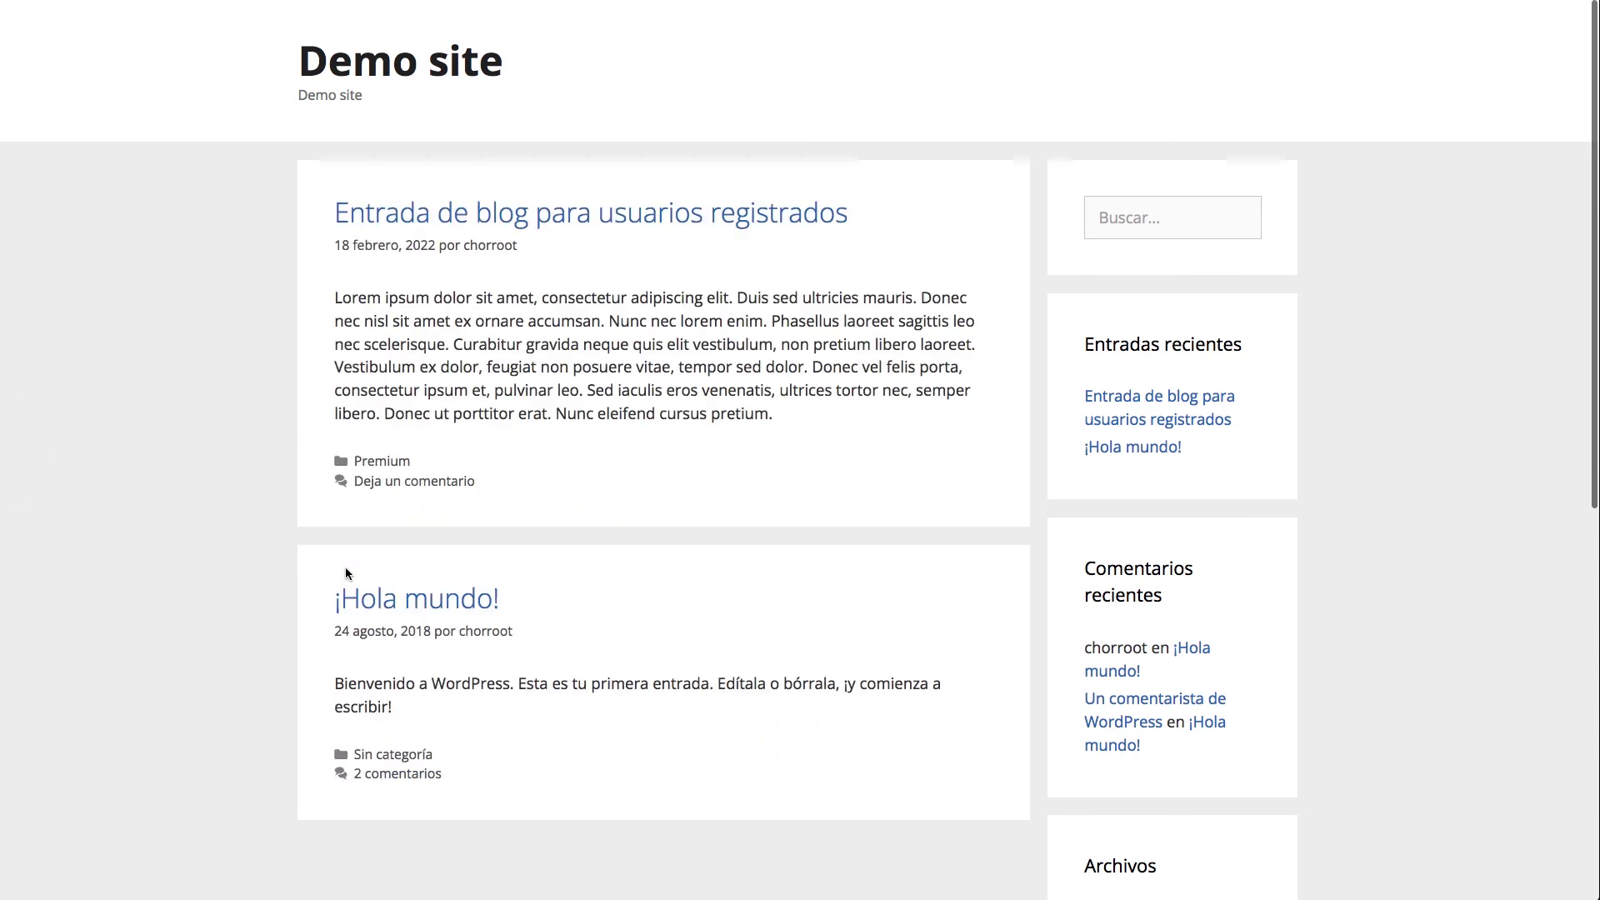
Step: Test the restriction by opening Entrada de blog para usuarios registrados while logged out, and review its excerpt back on the home page
click(421, 215)
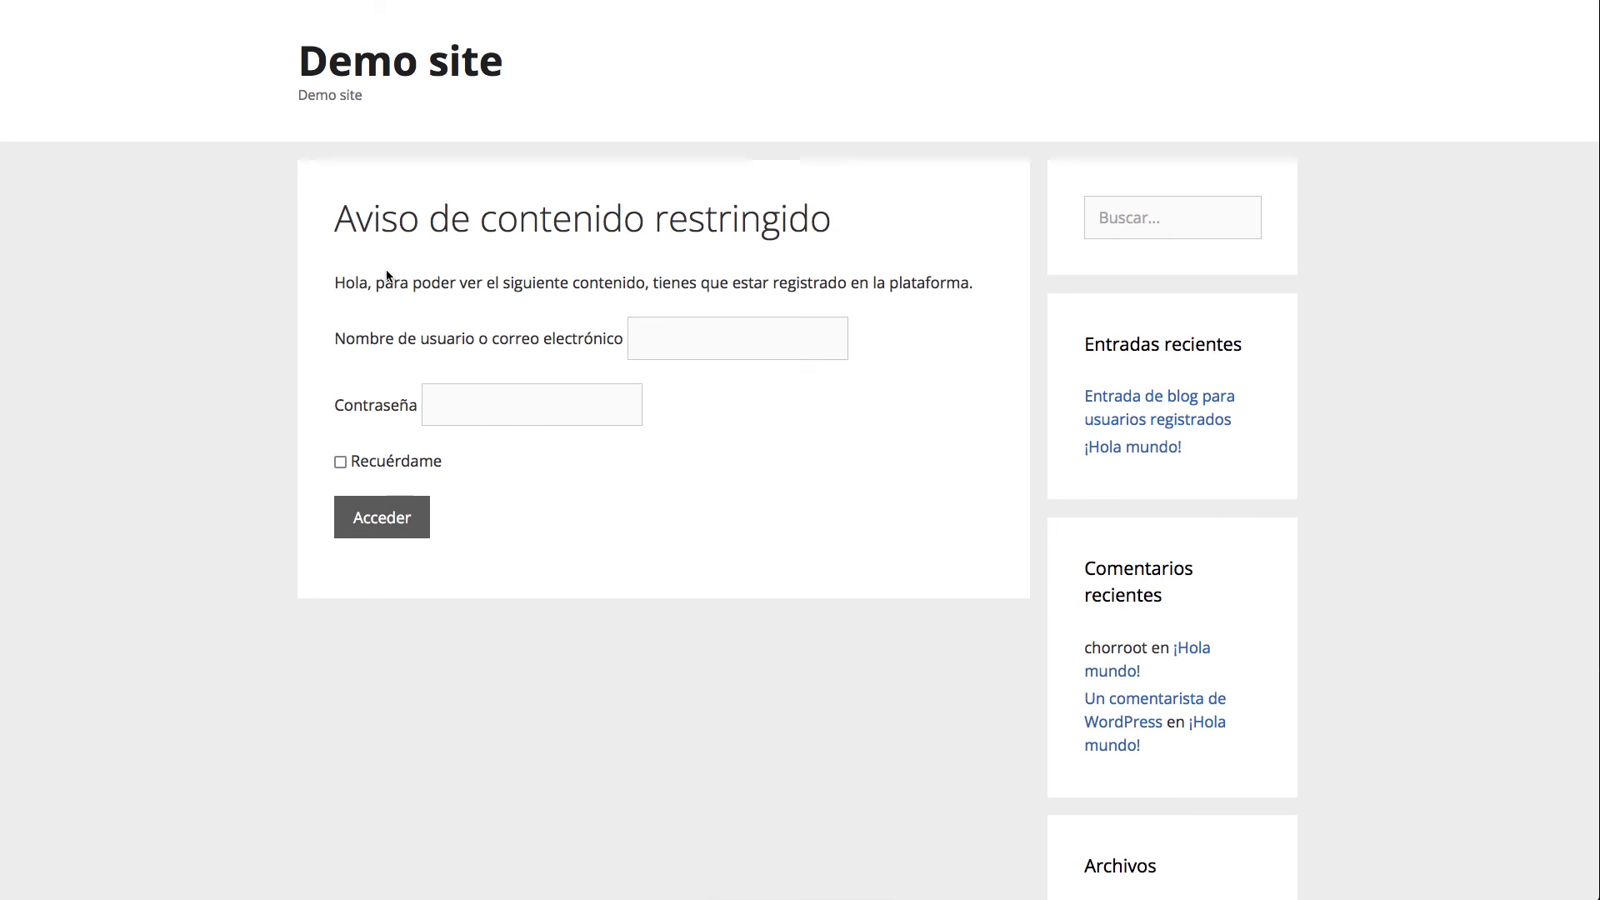
scroll(400, 273, left, 5)
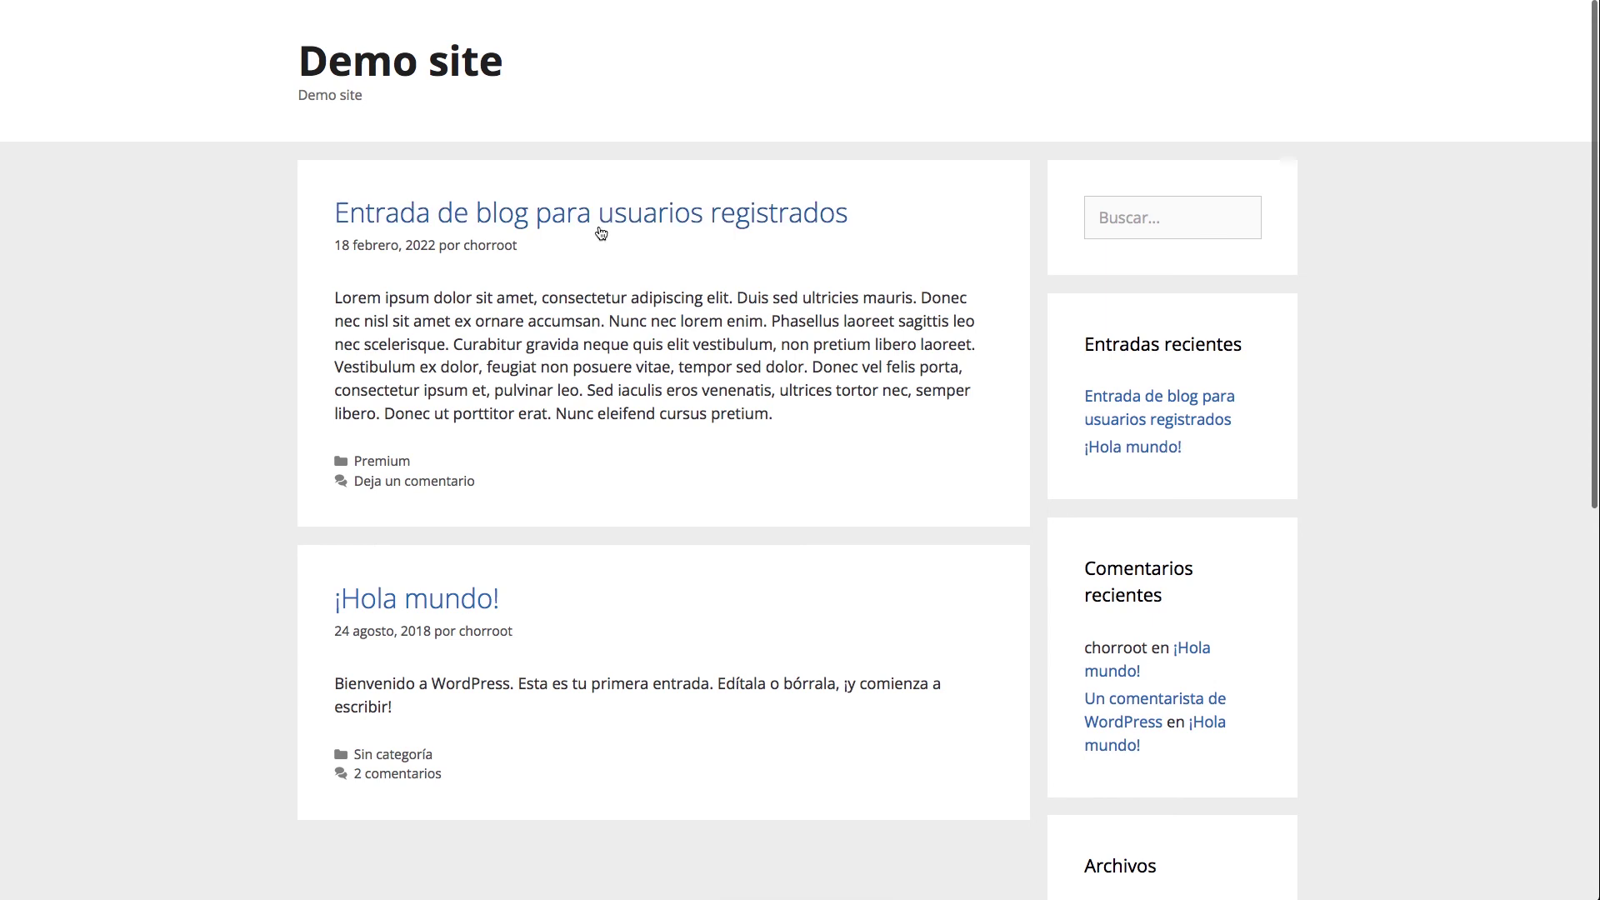
click(773, 420)
drag(774, 420, 340, 304)
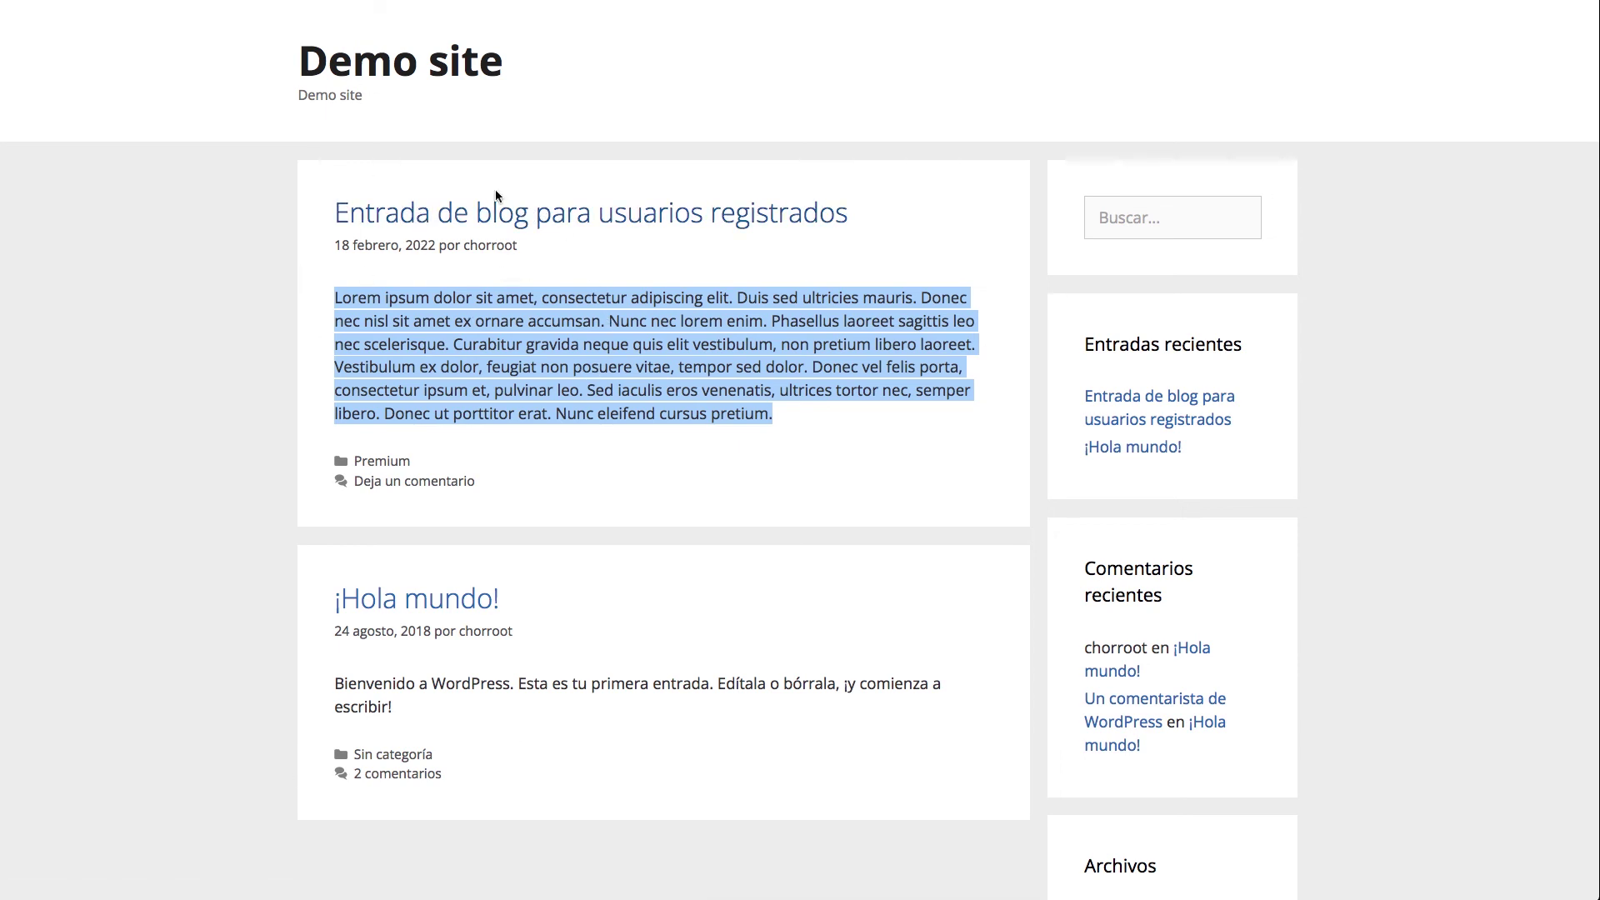
drag(814, 422, 311, 297)
Step: Open Entrada de blog para usuarios registrados again and log in through the notice page's form with the saved username and password
click(447, 214)
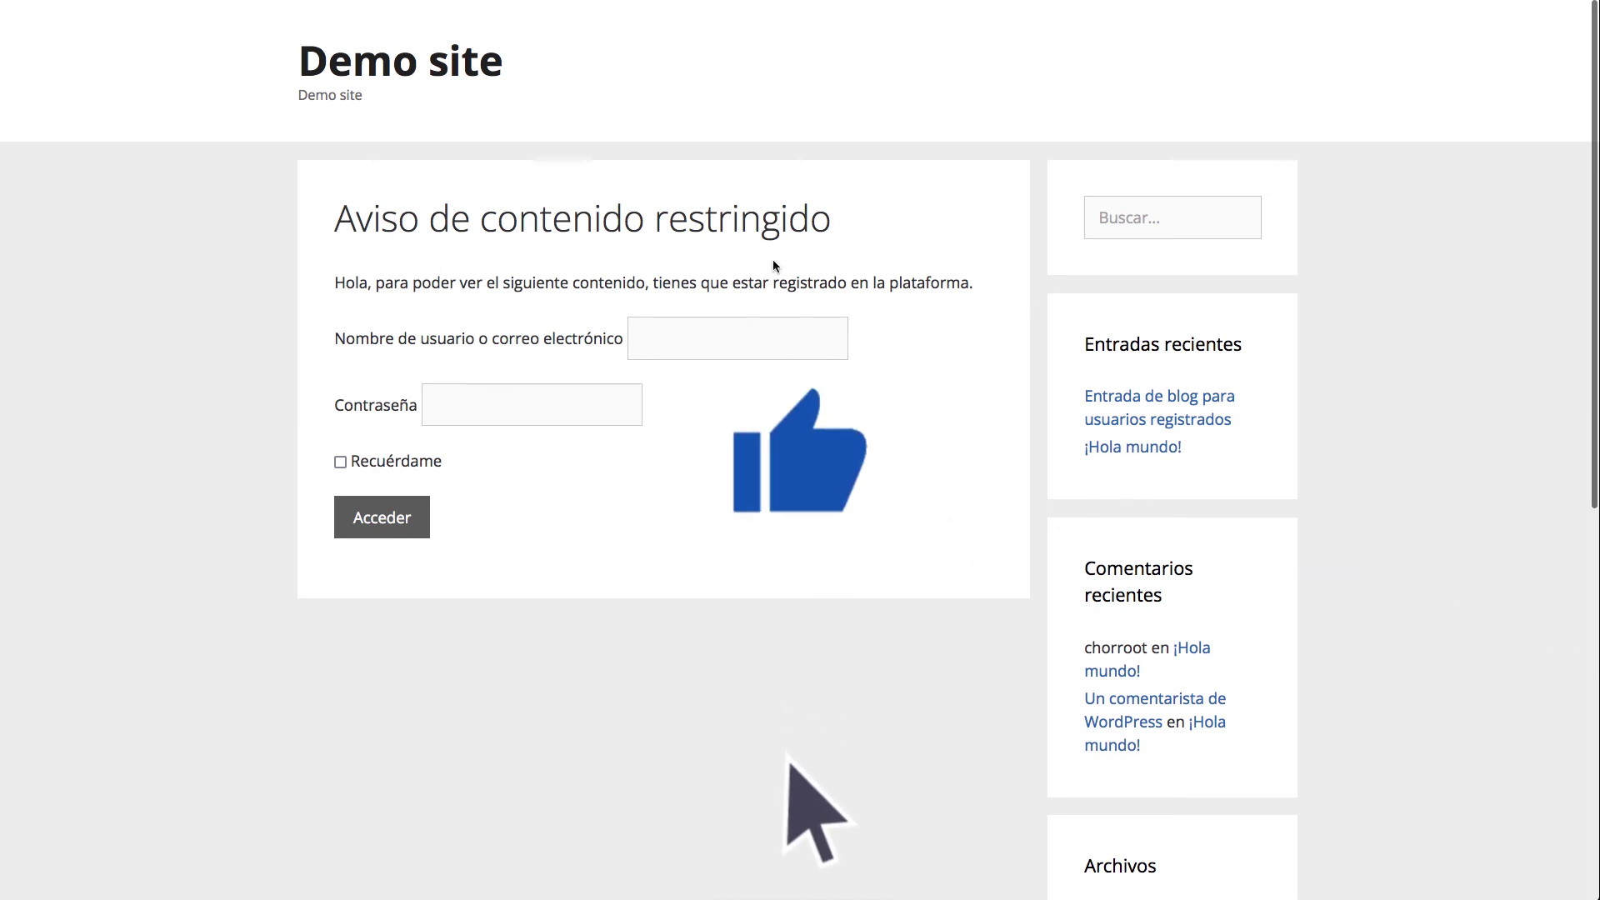
click(731, 325)
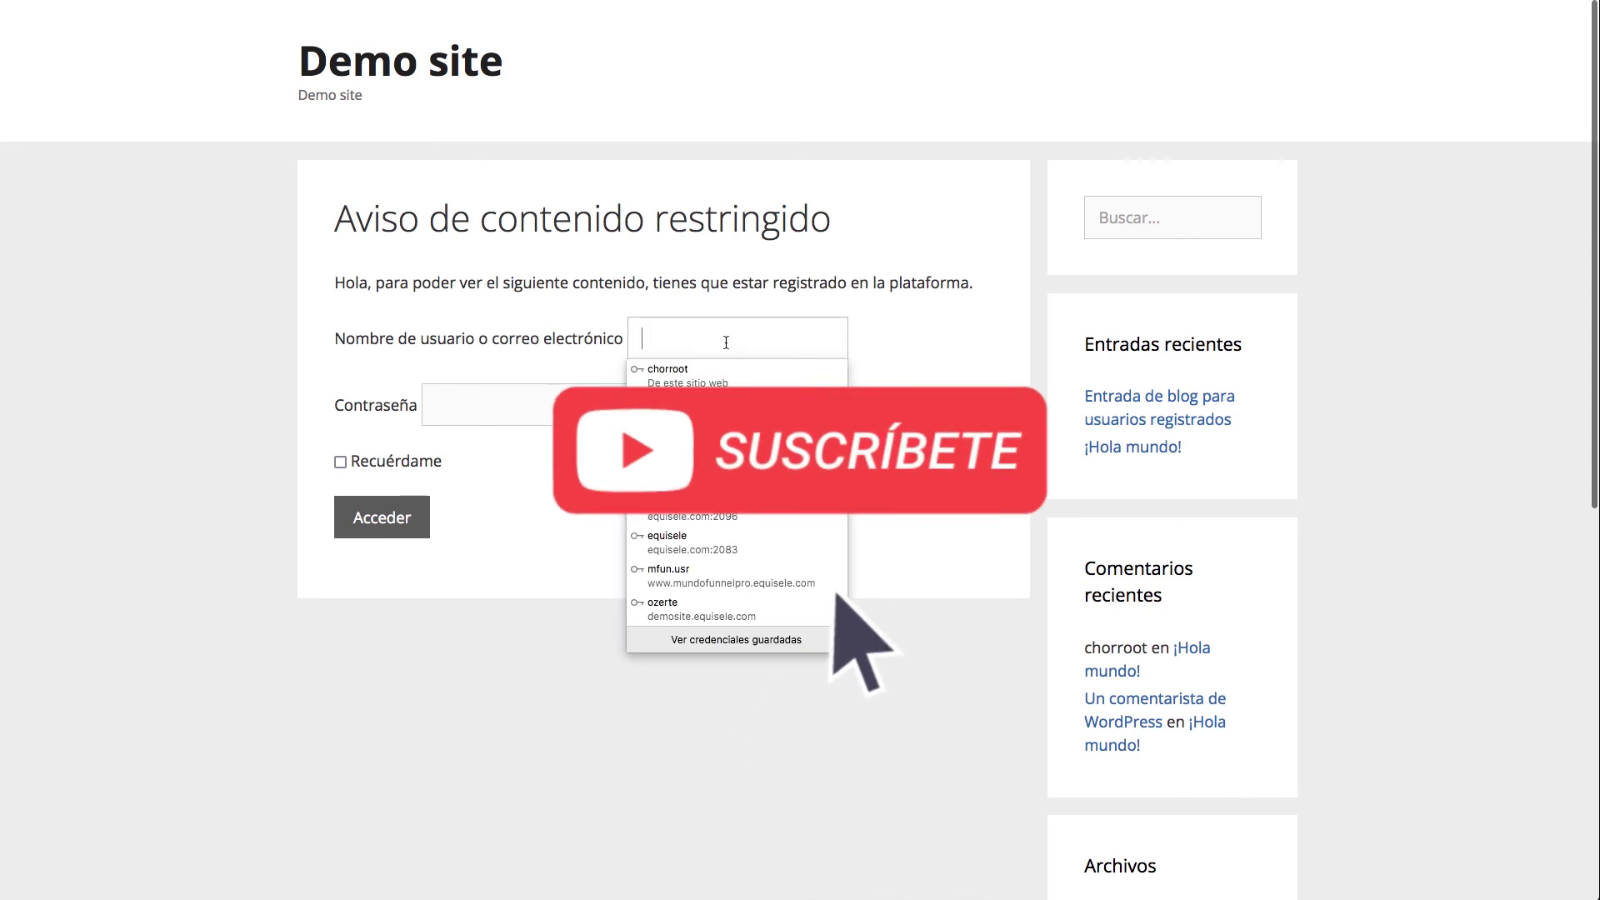
click(642, 371)
click(388, 532)
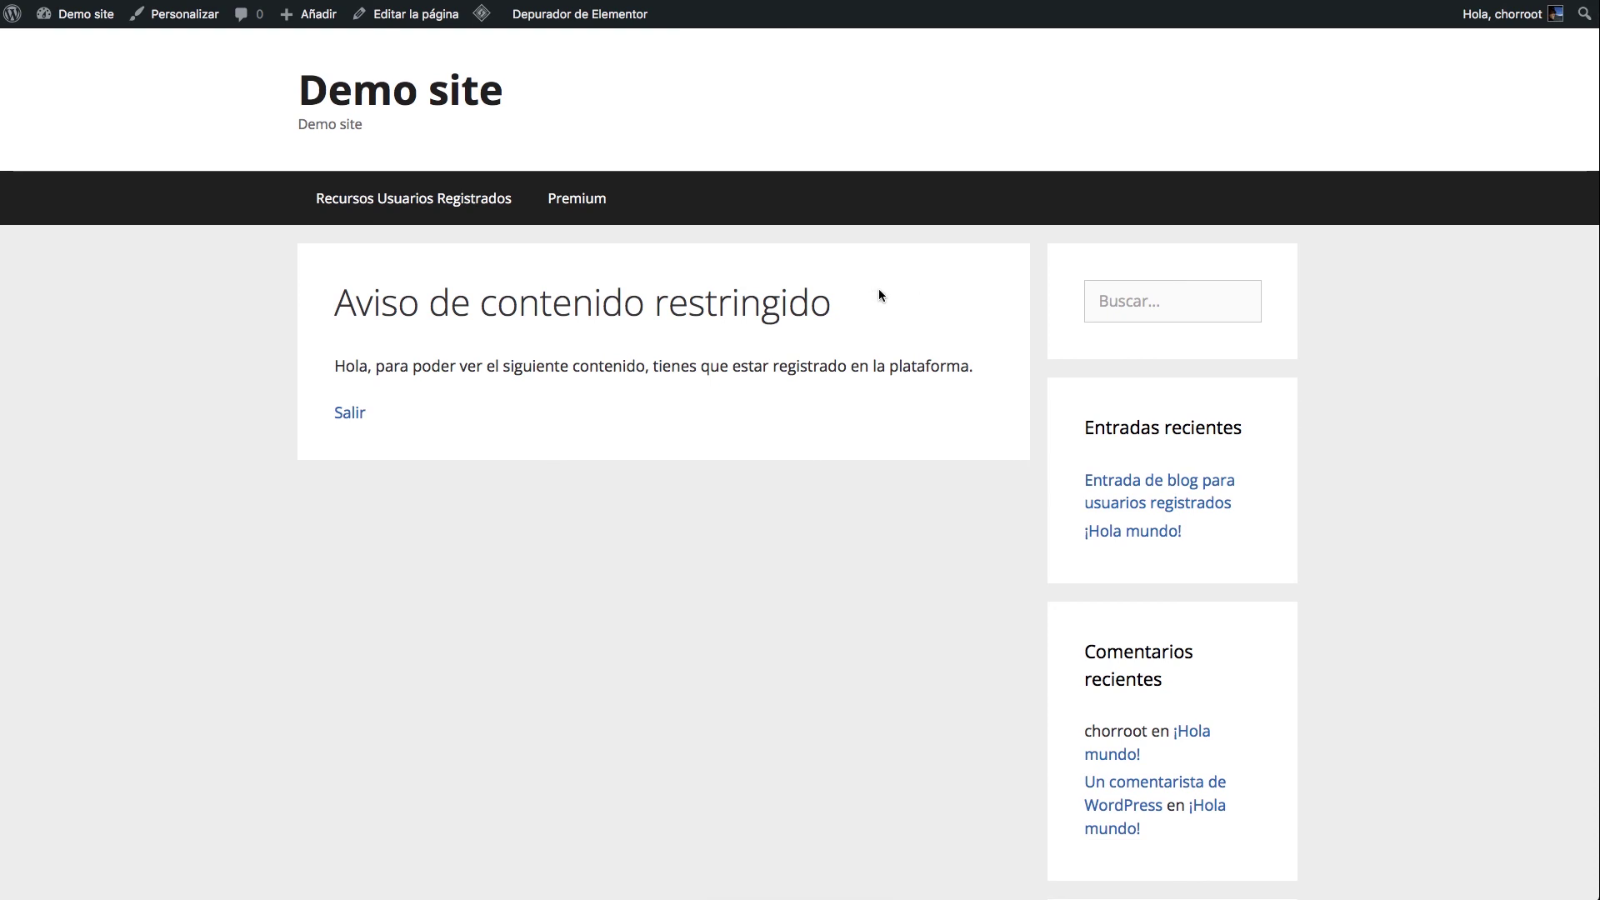
Step: Log out of the site from the restricted content notice page and dismiss the saved username suggestions
mouse_move(1500, 14)
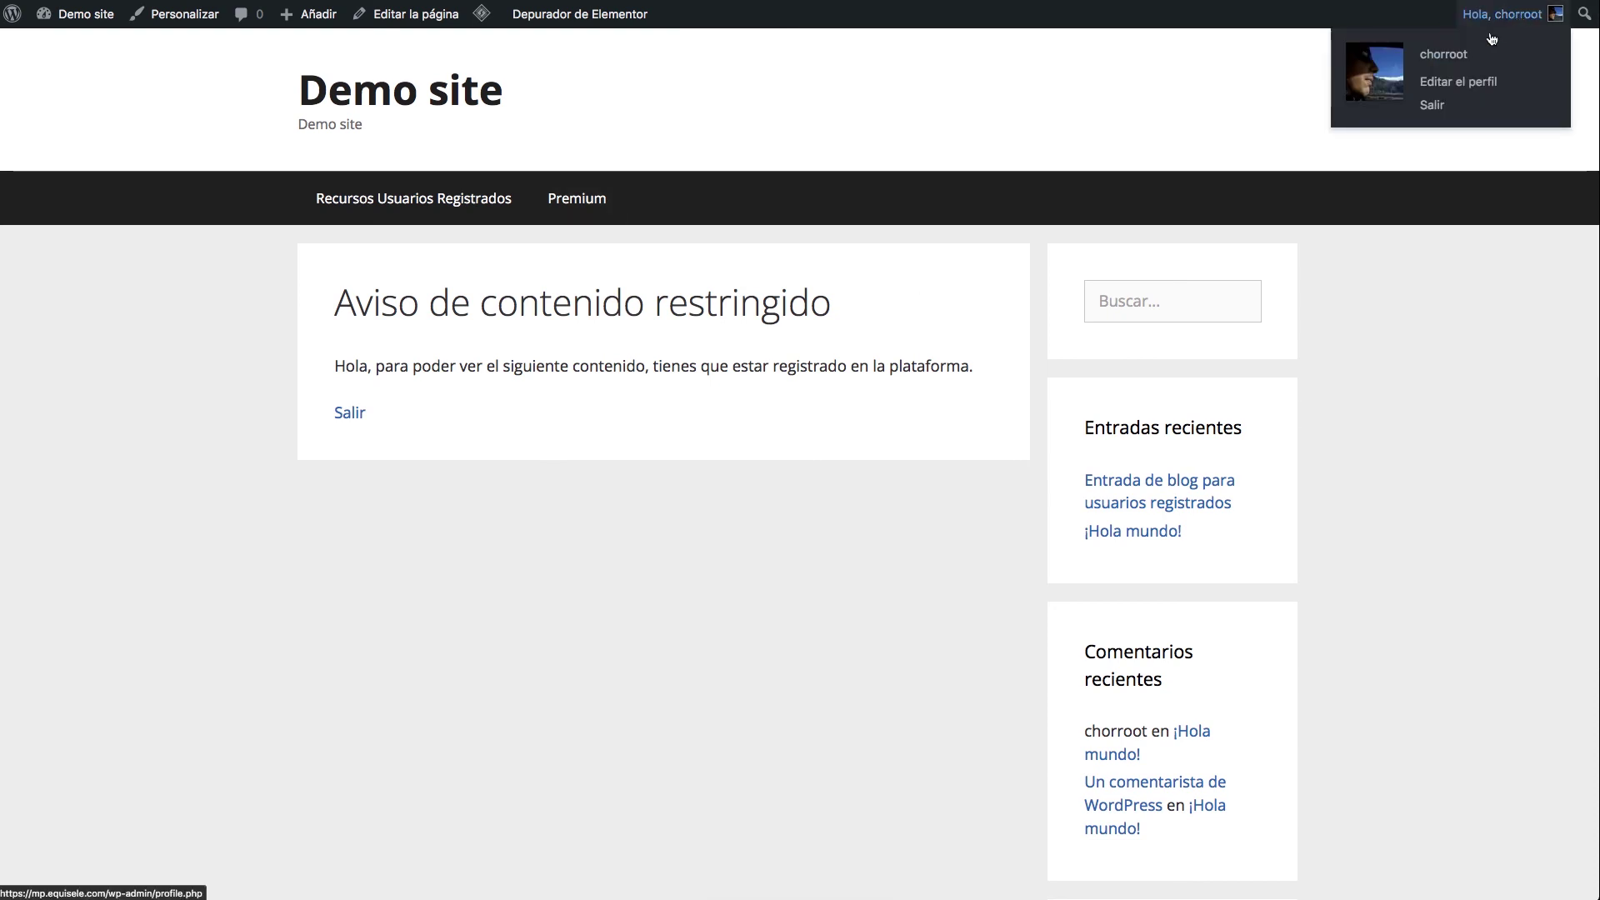
click(1431, 105)
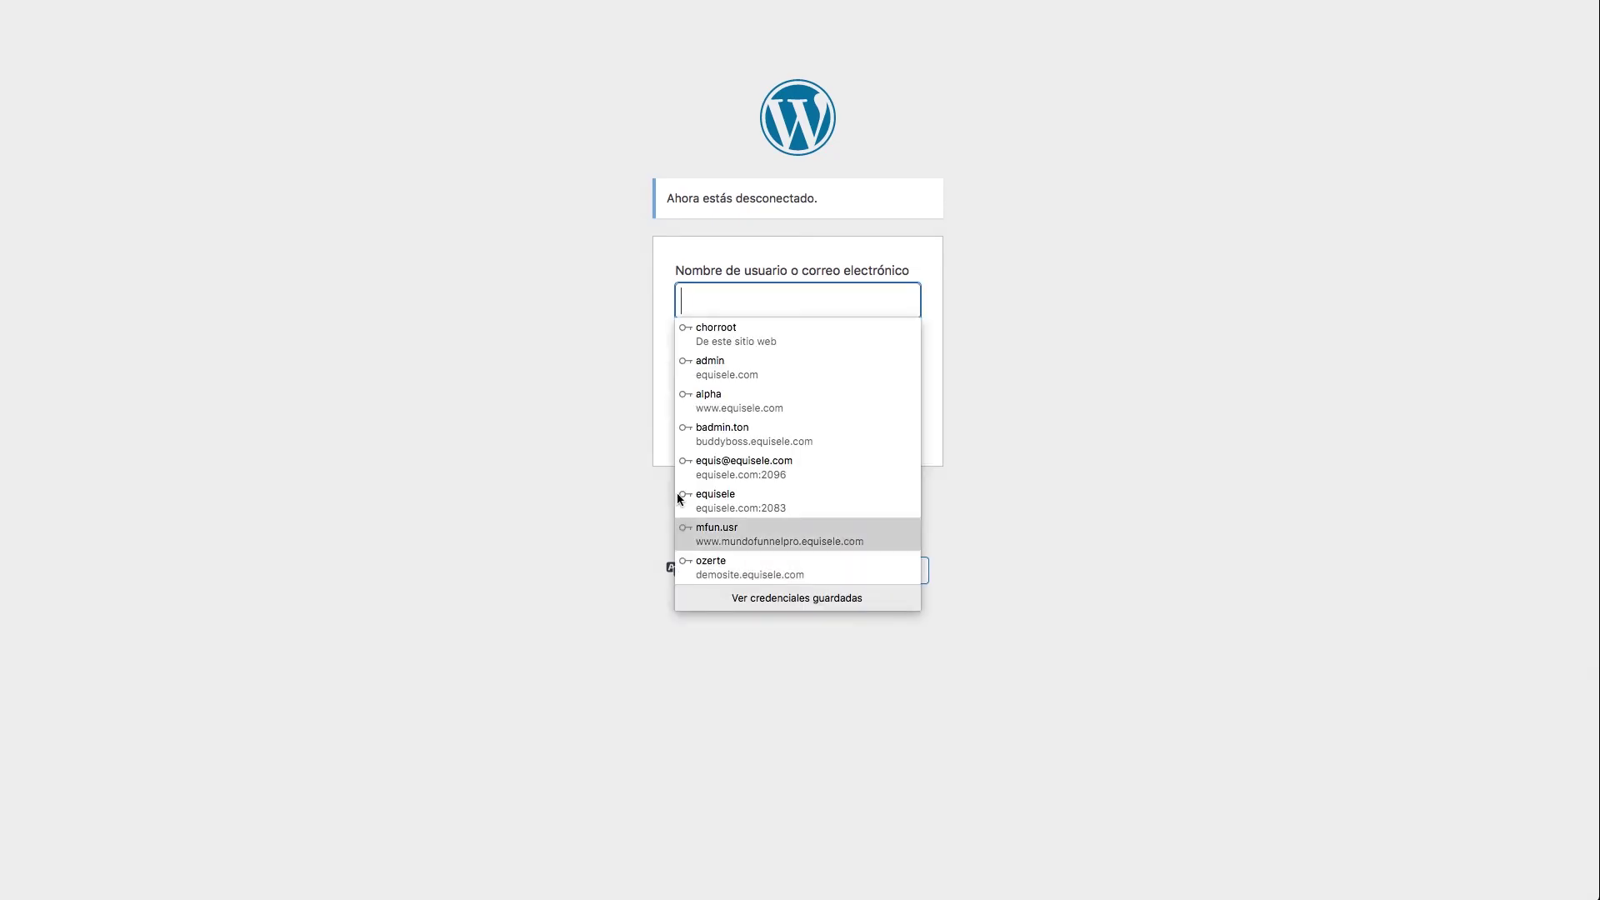
click(423, 523)
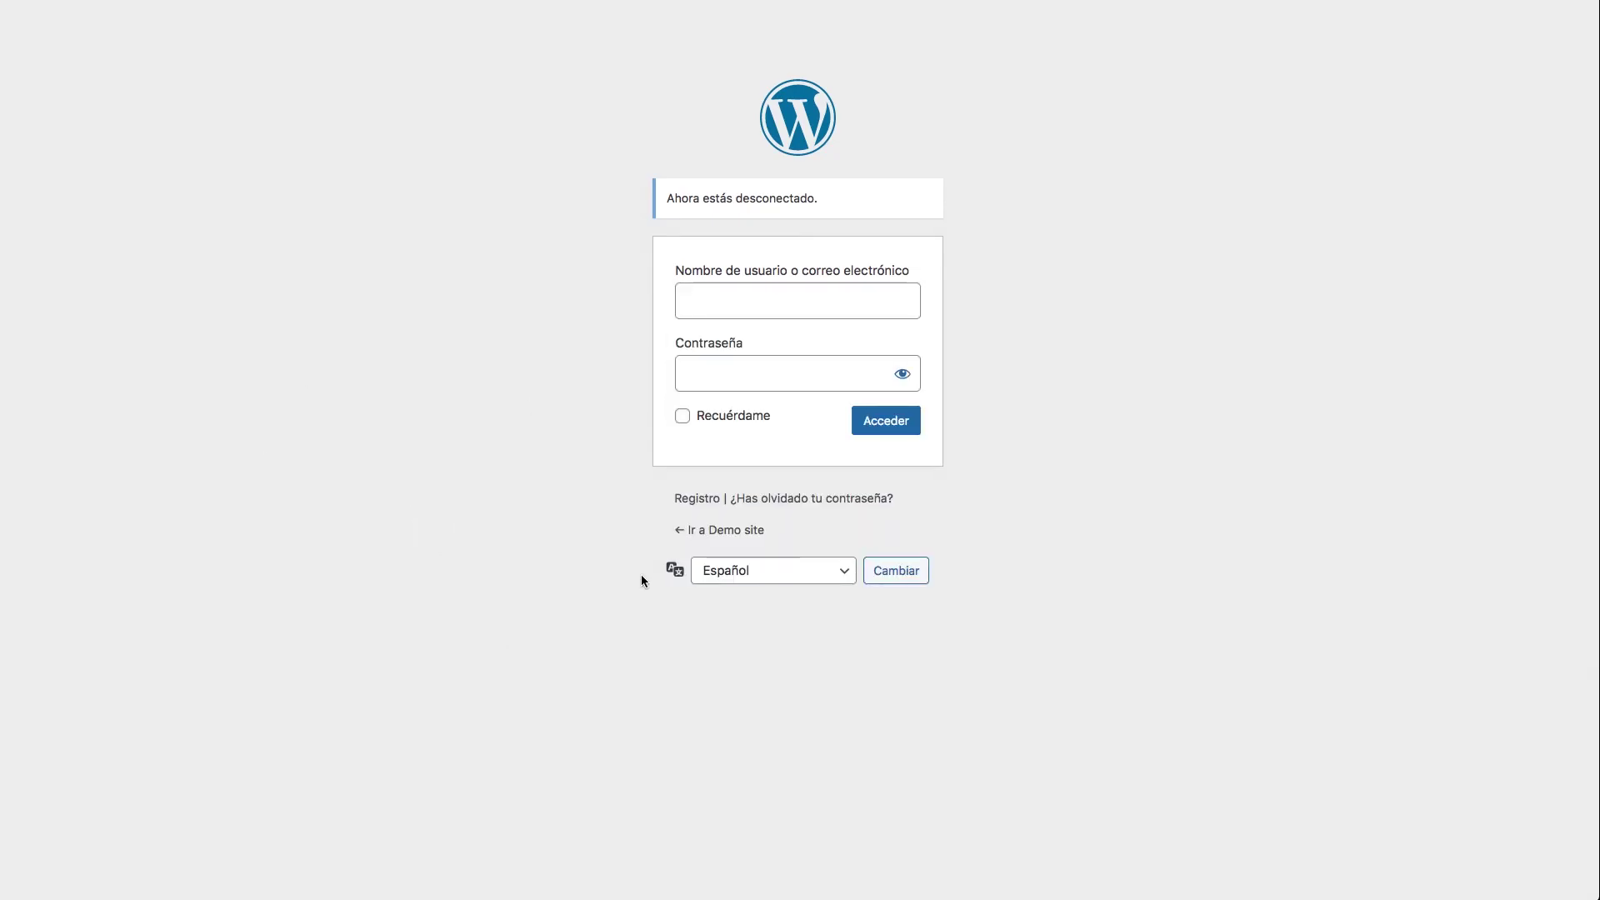
Step: Copy the Registro link's address from the login page, and log in with the saved administrator username and password
right_click(698, 498)
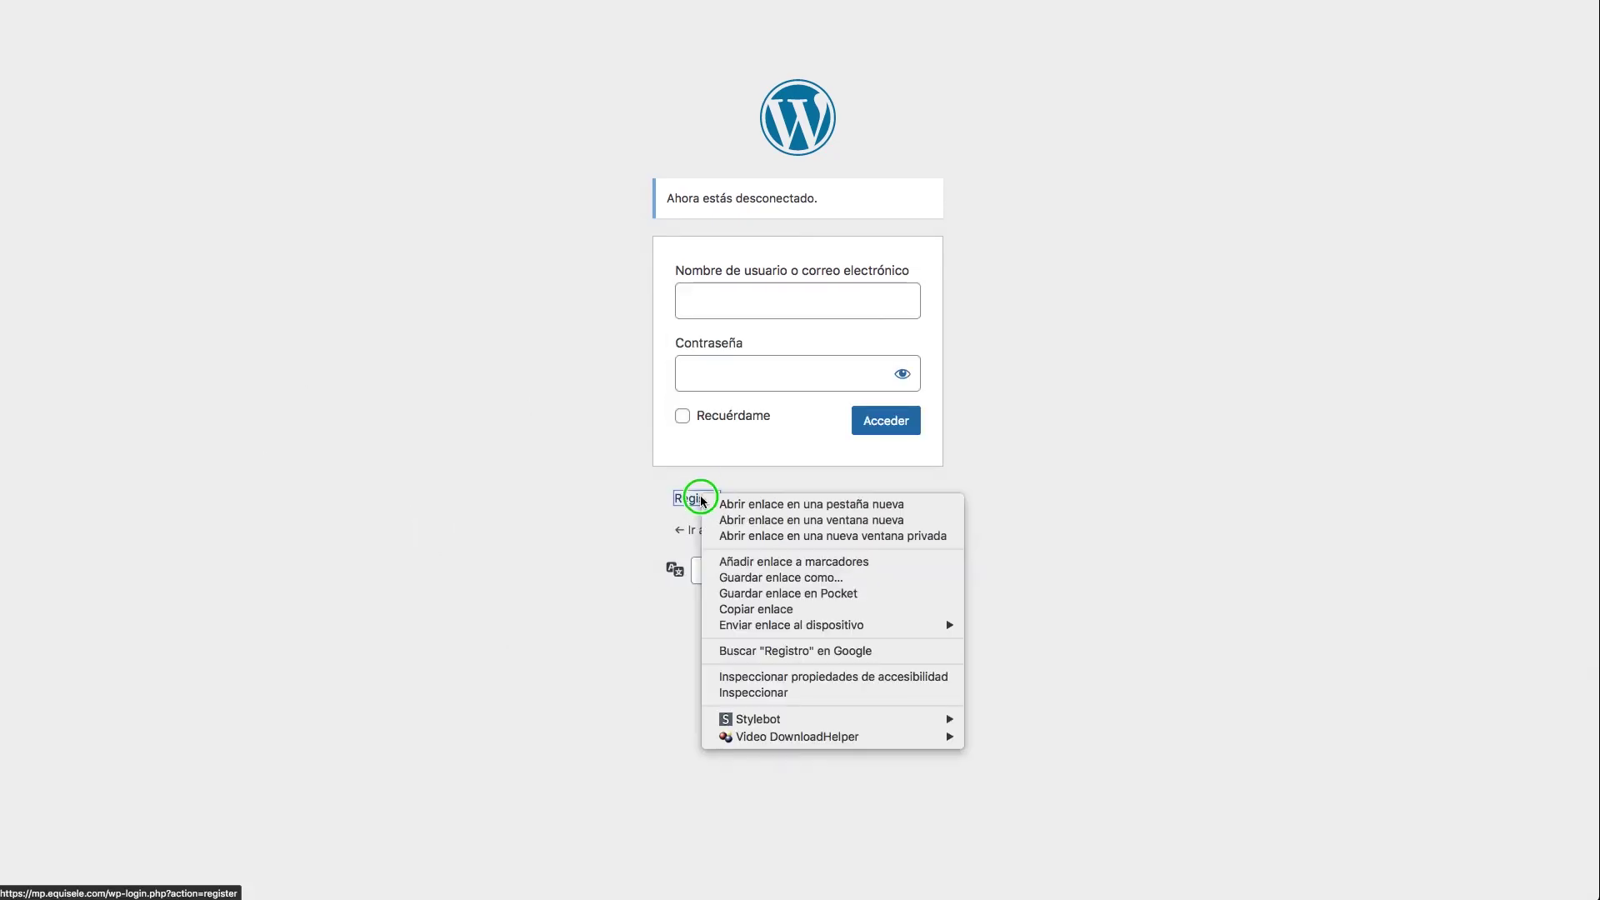
click(764, 611)
click(744, 310)
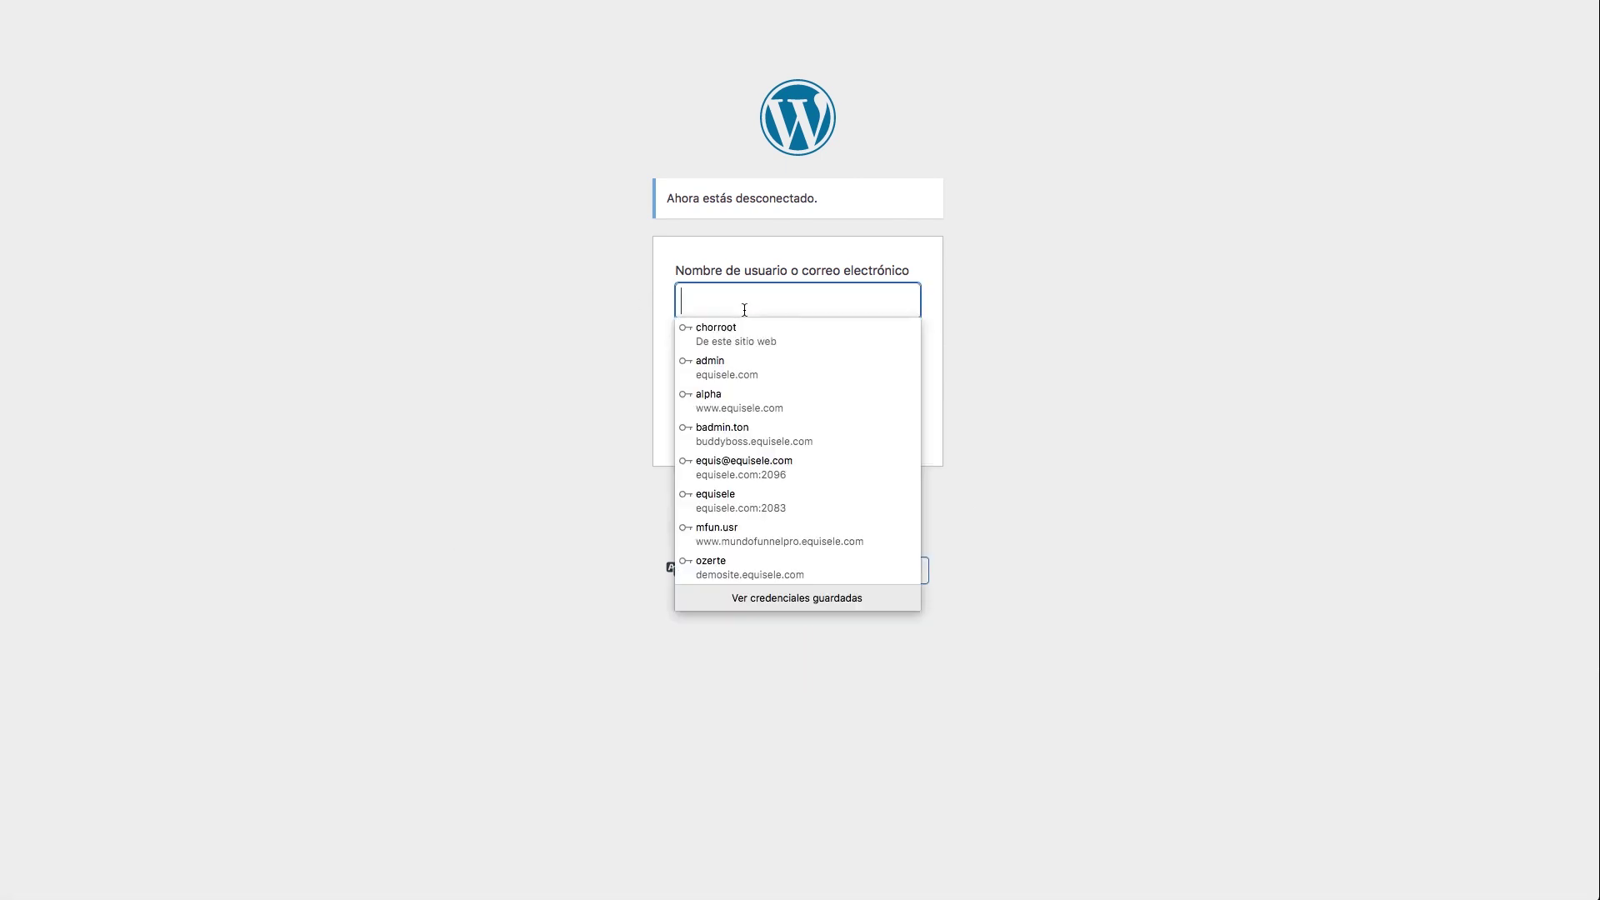
click(705, 329)
click(887, 423)
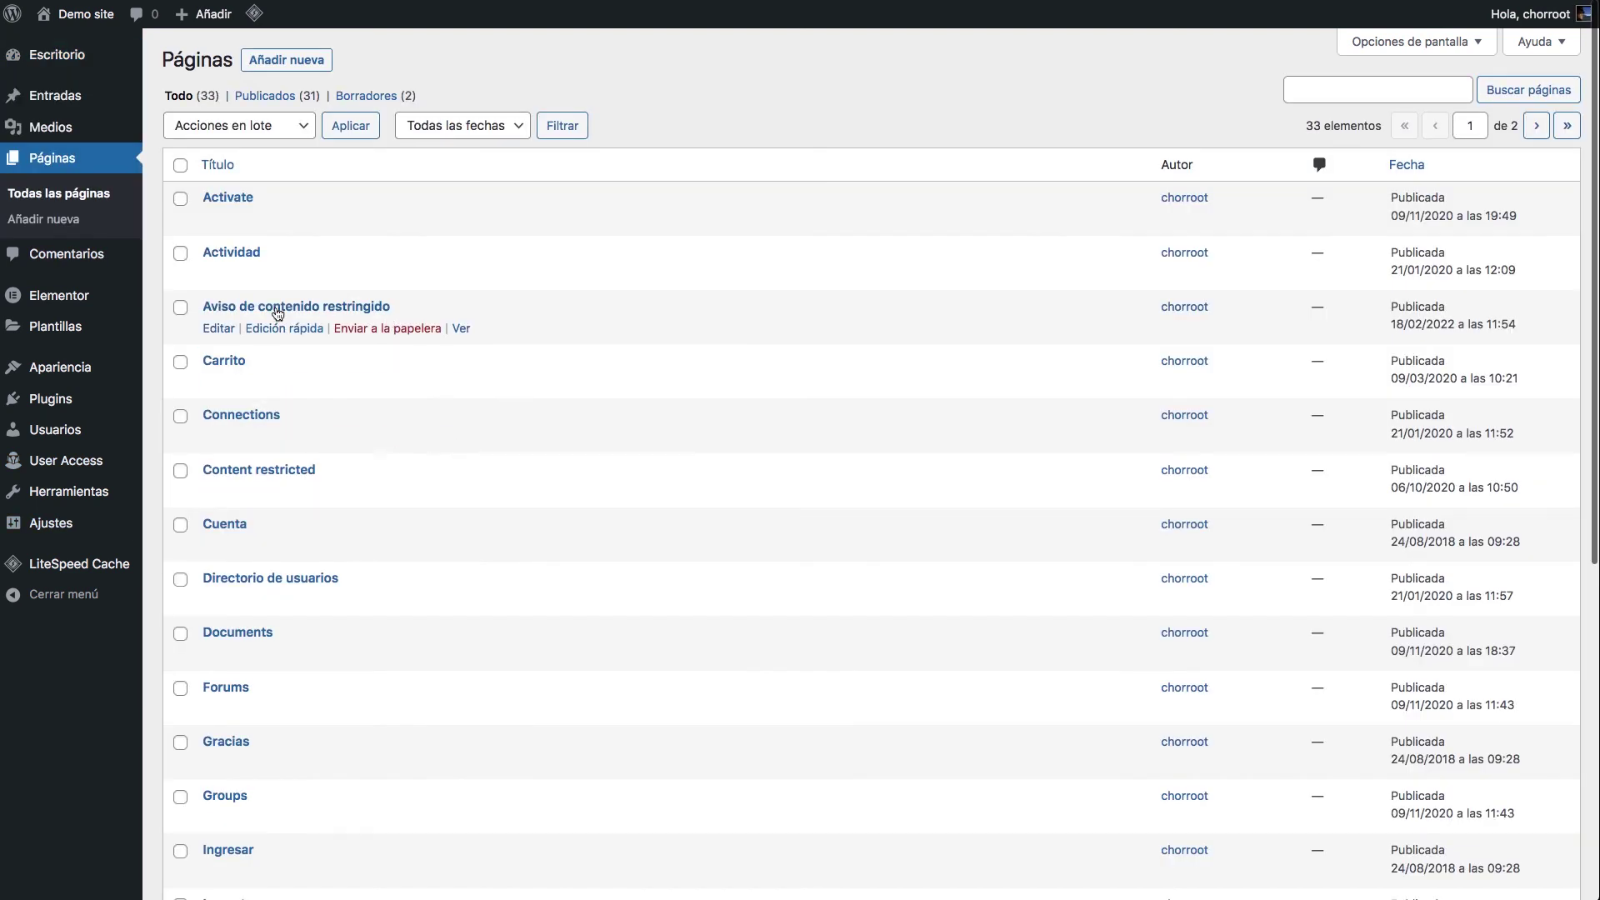
Step: In the Aviso de contenido restringido page, append "Si no tienes usuario creado, puedes hacerlo aquí. Y si ya lo tienes, identifícate a continuación:" to the paragraph
click(218, 333)
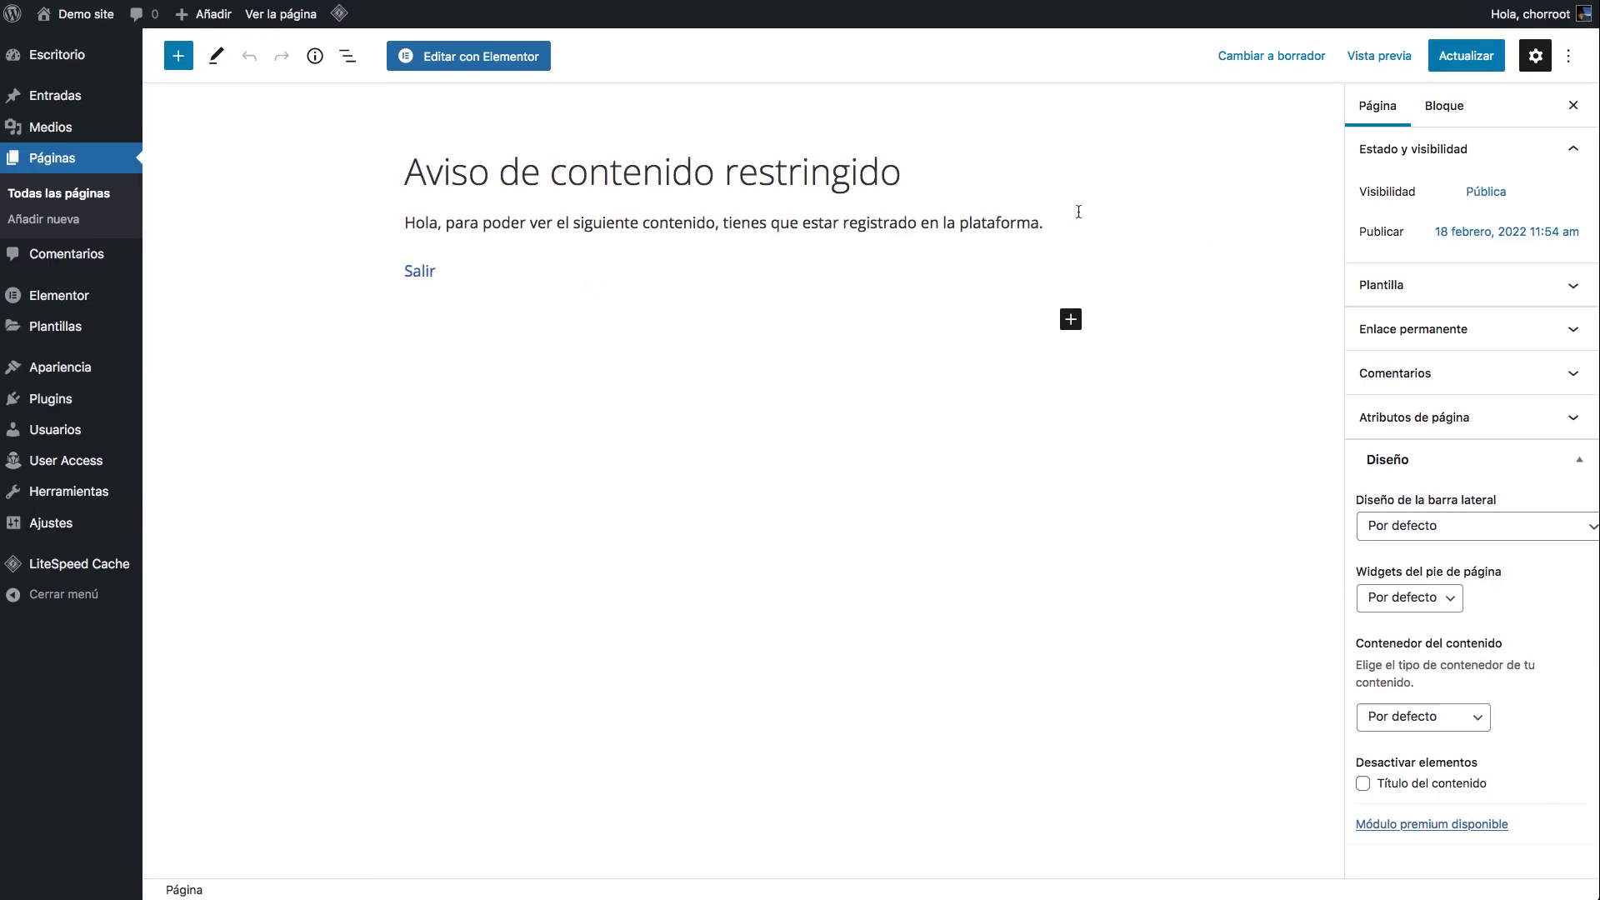
click(1065, 226)
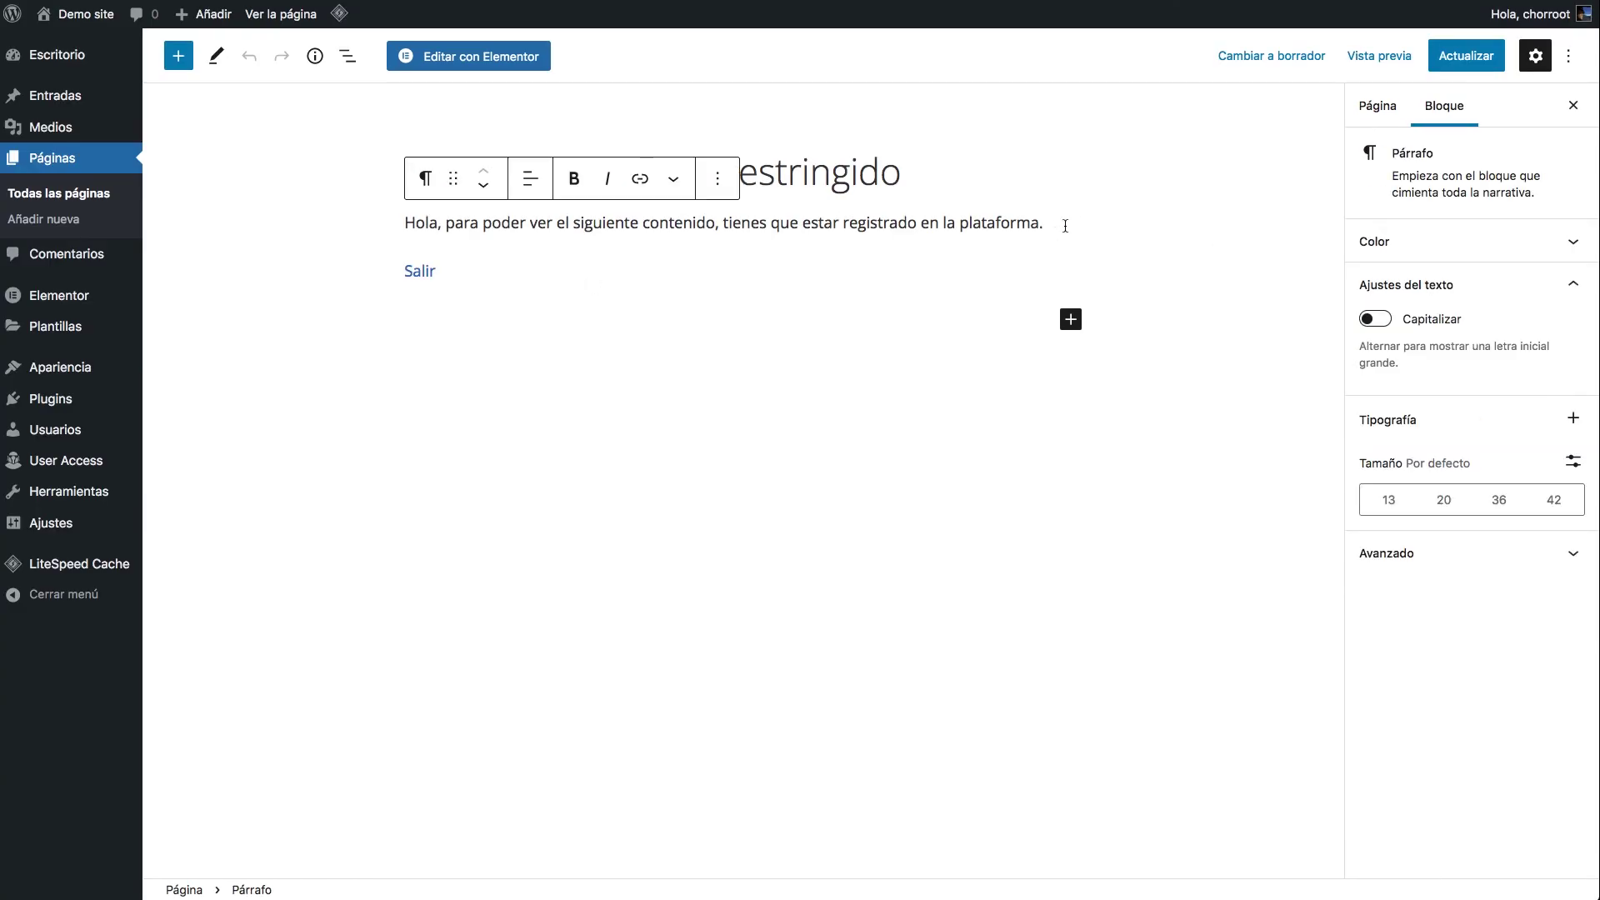
text(Si no)
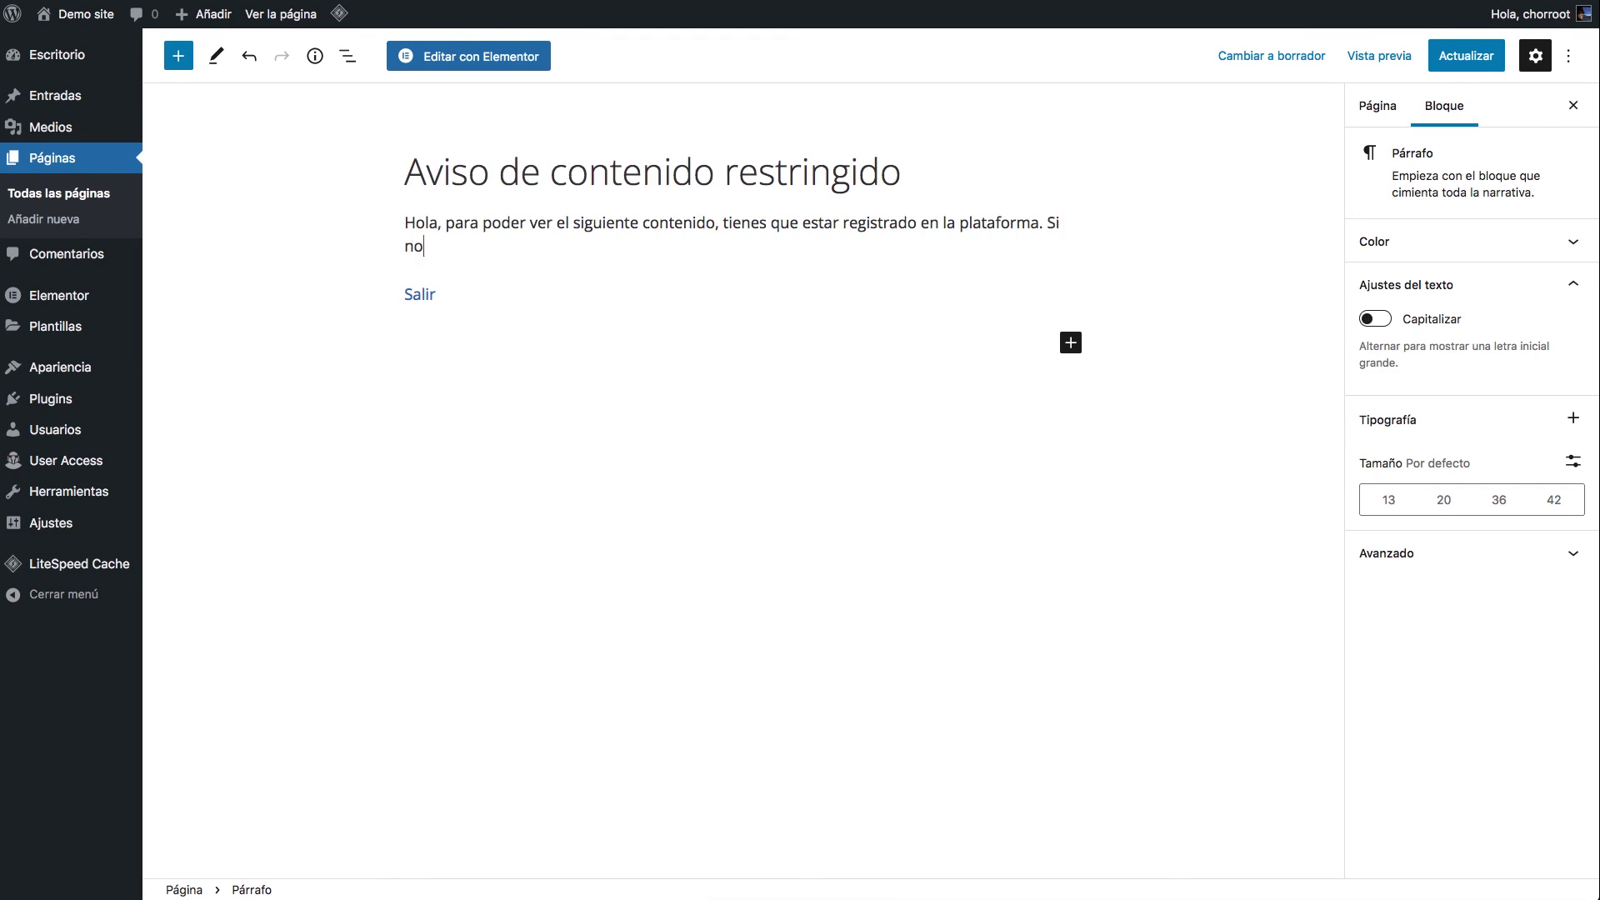
text( tienes usuario creado, puedes h)
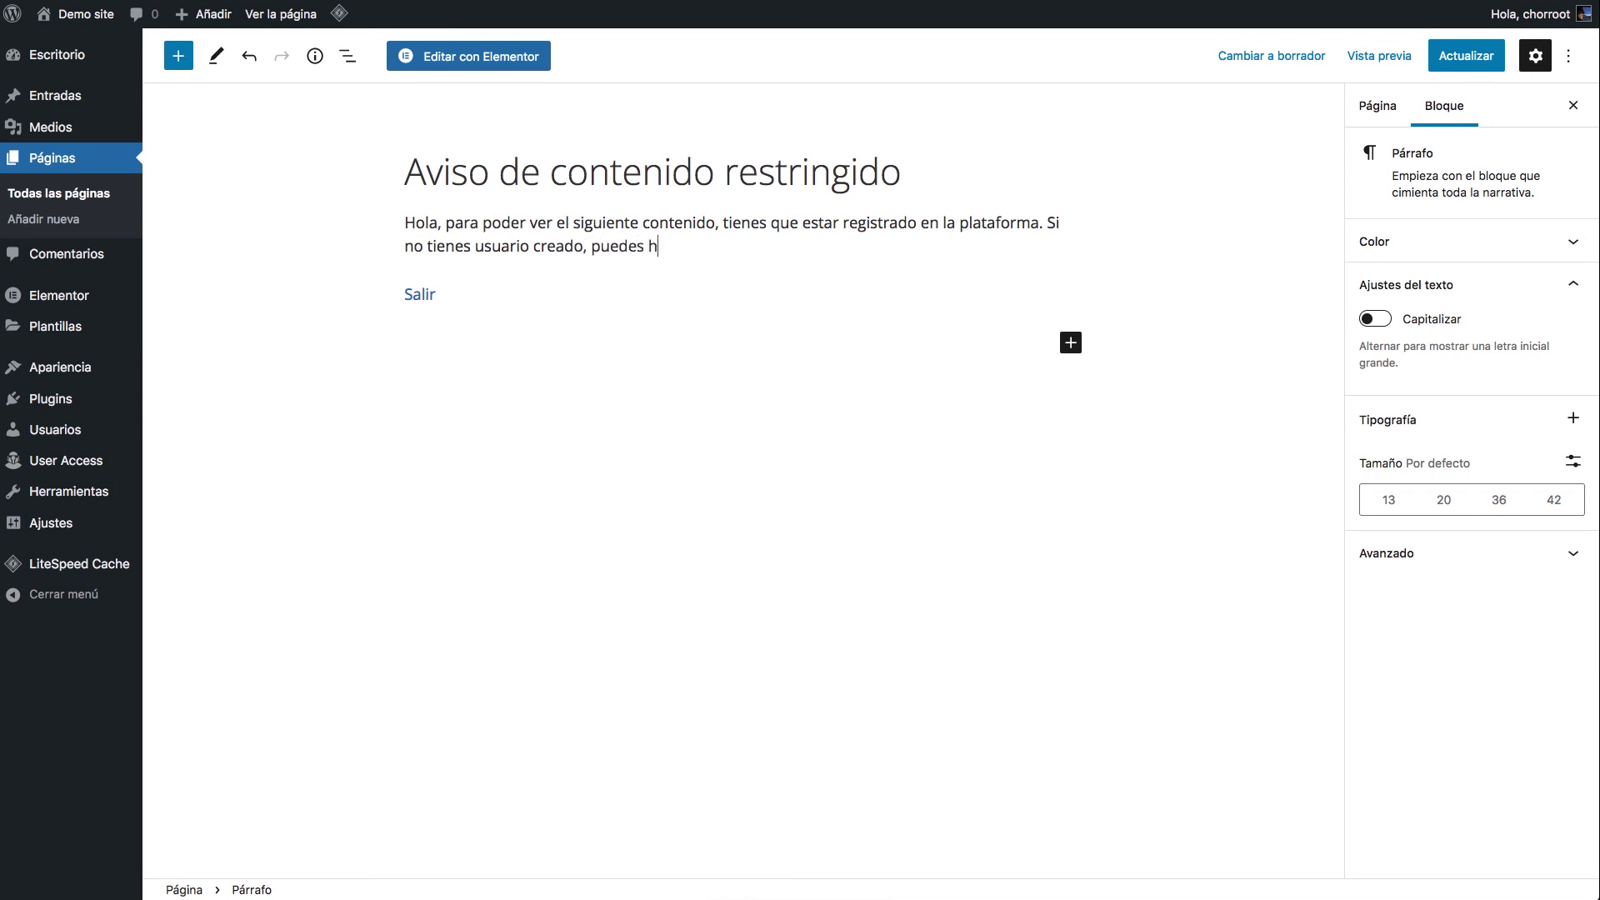
text(acerlo aquí. Y si ya lo tienes, identifícate)
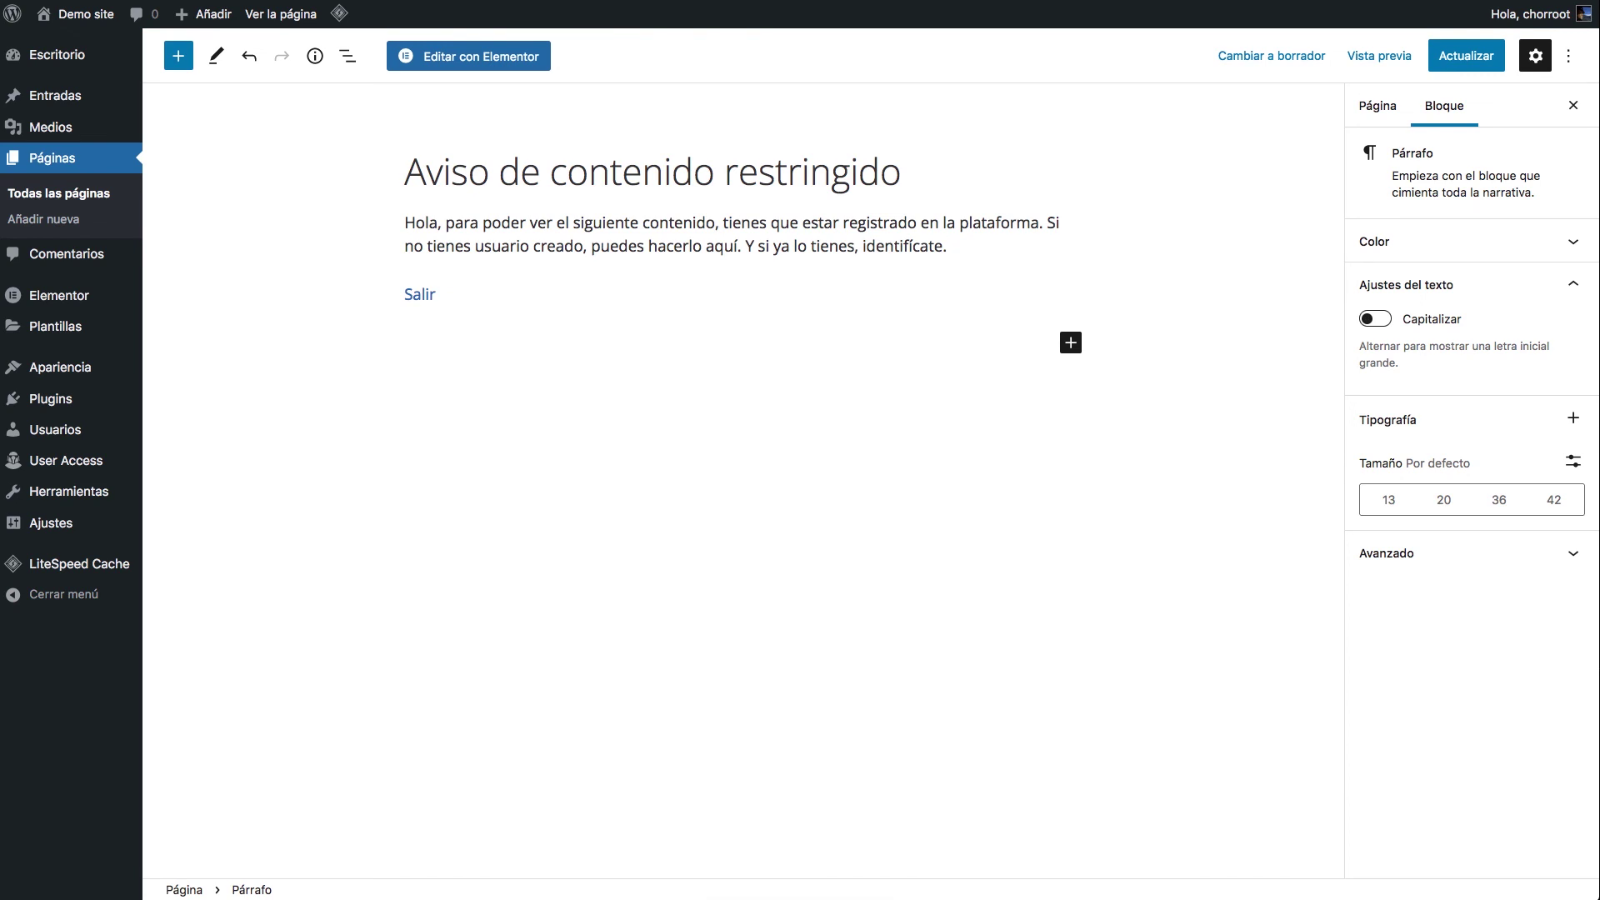
text(.)
key(BackSpace)
text(a continuación:)
double_click(722, 246)
key(super+k)
text(https://mp.equisele.com/wp-login.php?action=register)
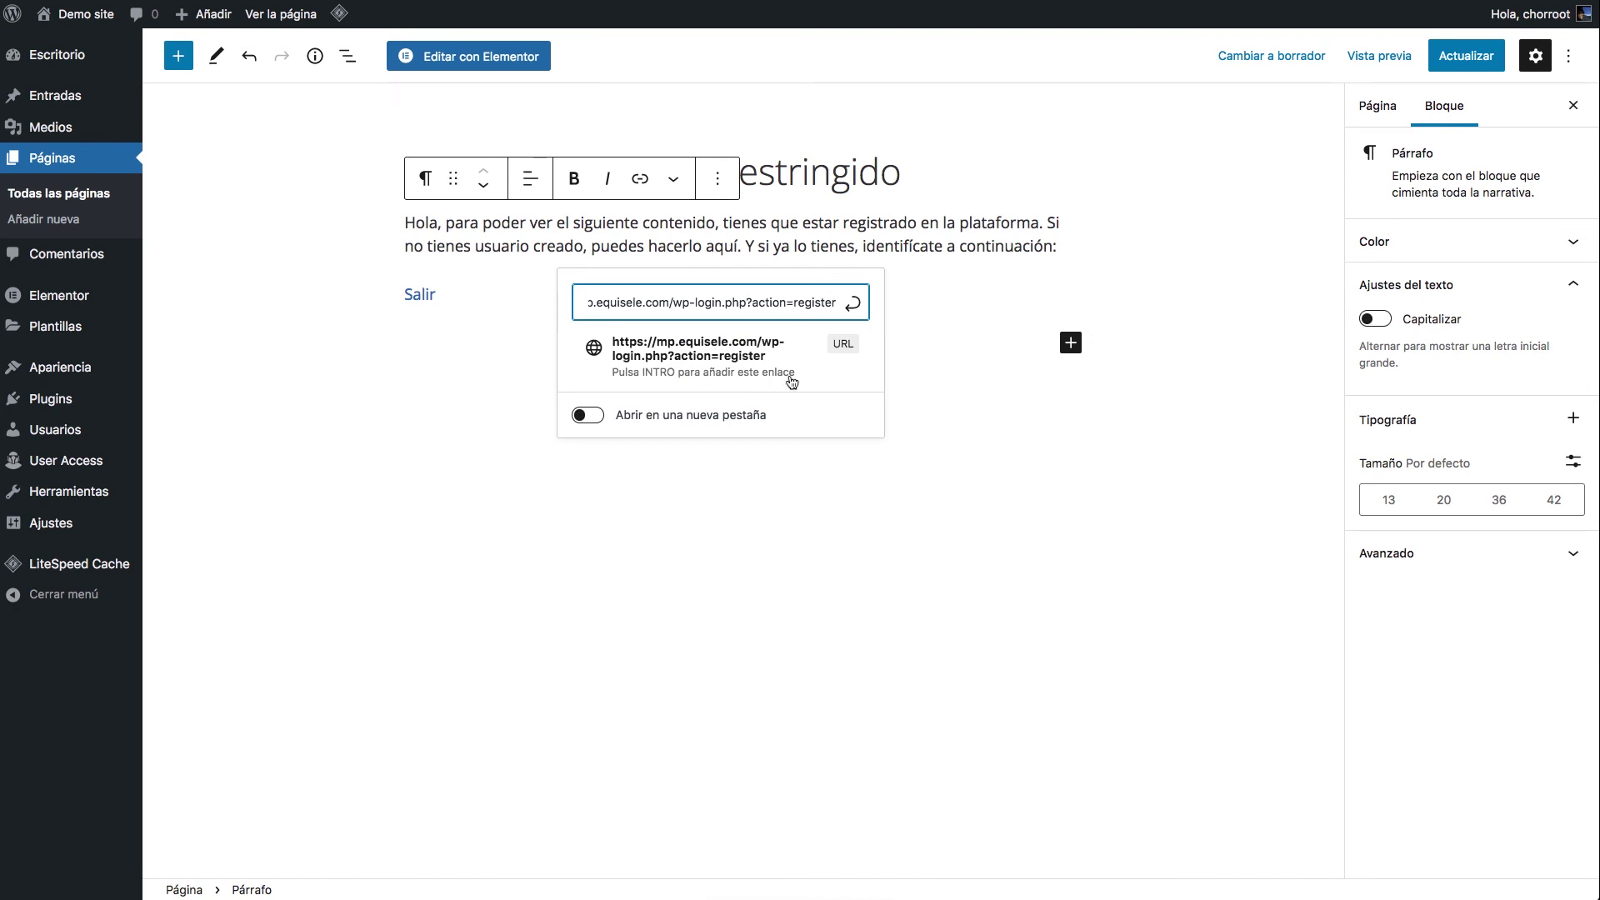
click(589, 415)
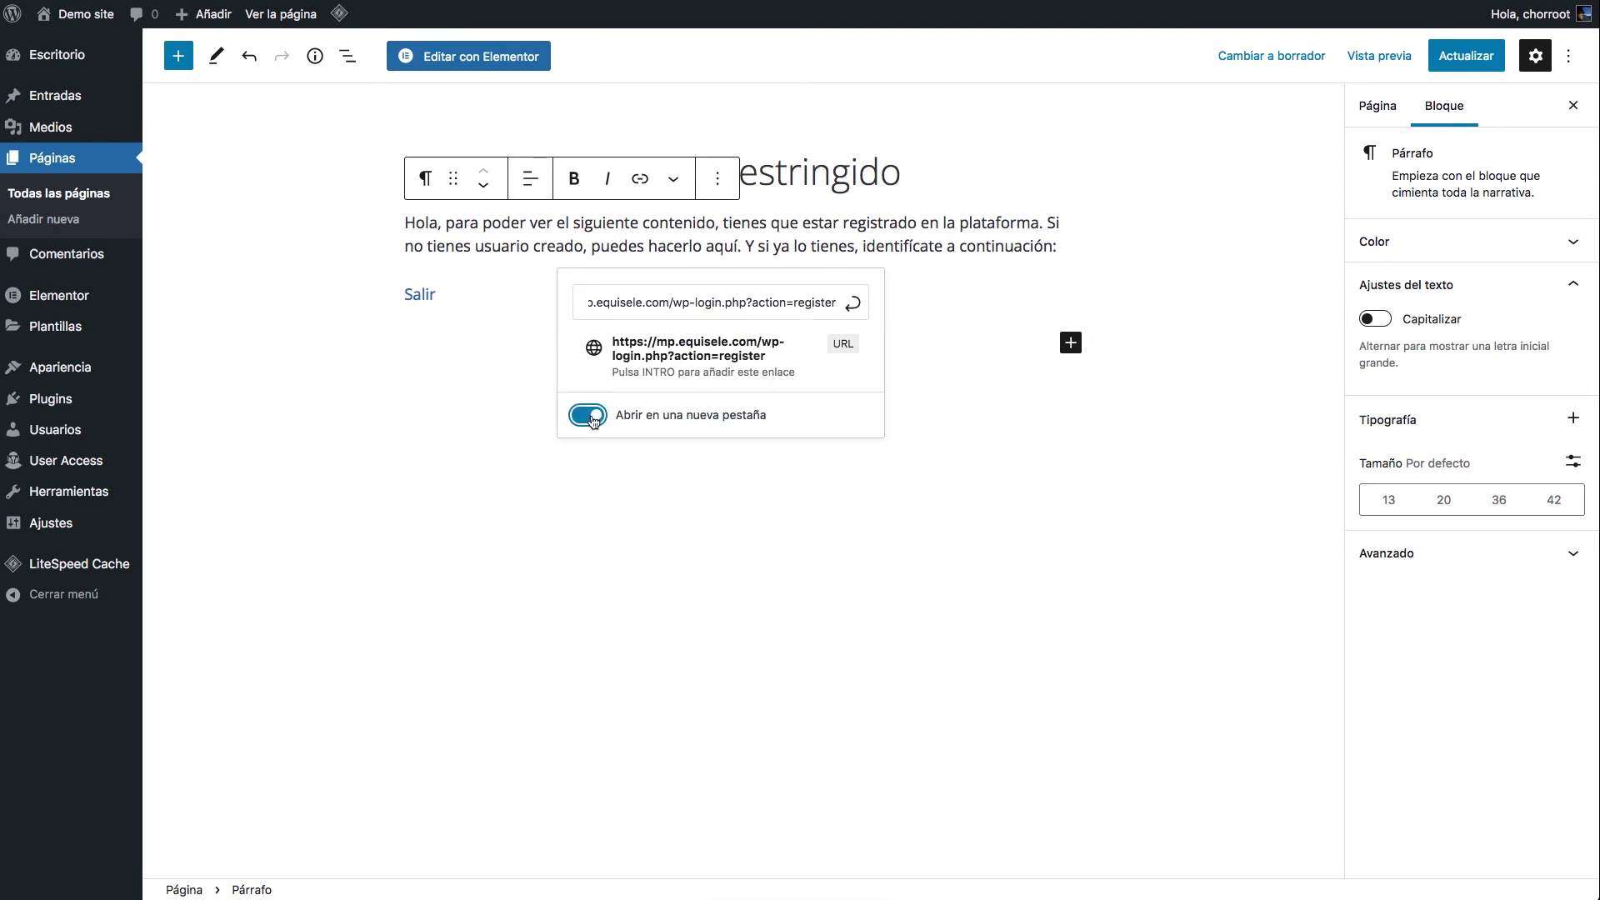
click(822, 365)
click(1464, 55)
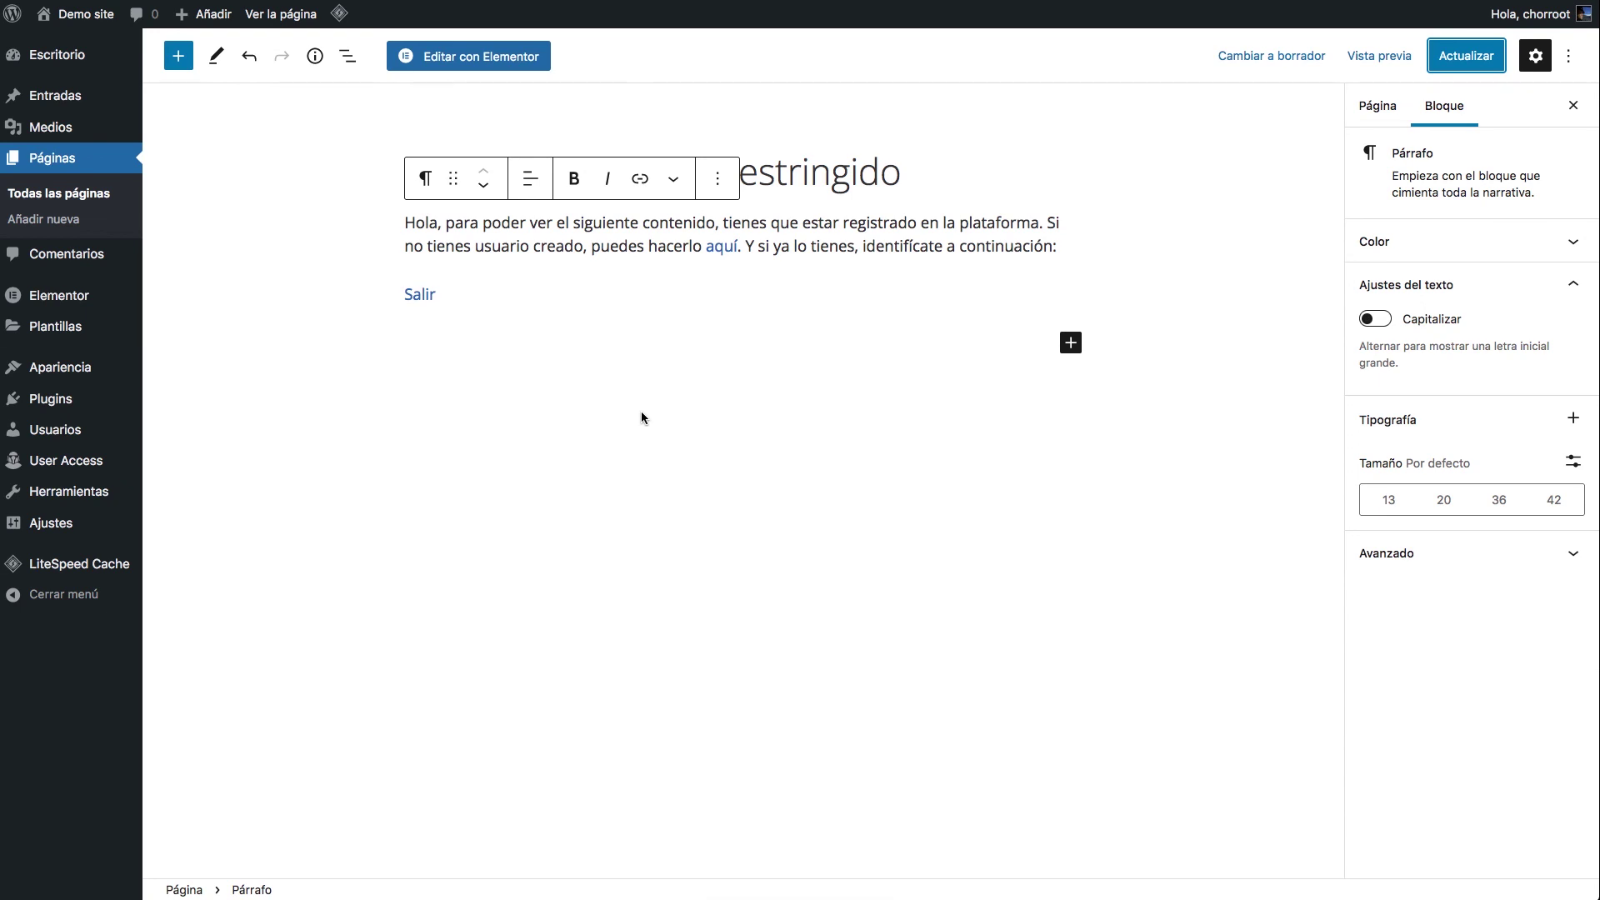
Step: Search the plugin directory for Role Based Redirect, then install and activate that plugin
mouse_move(59, 400)
click(187, 428)
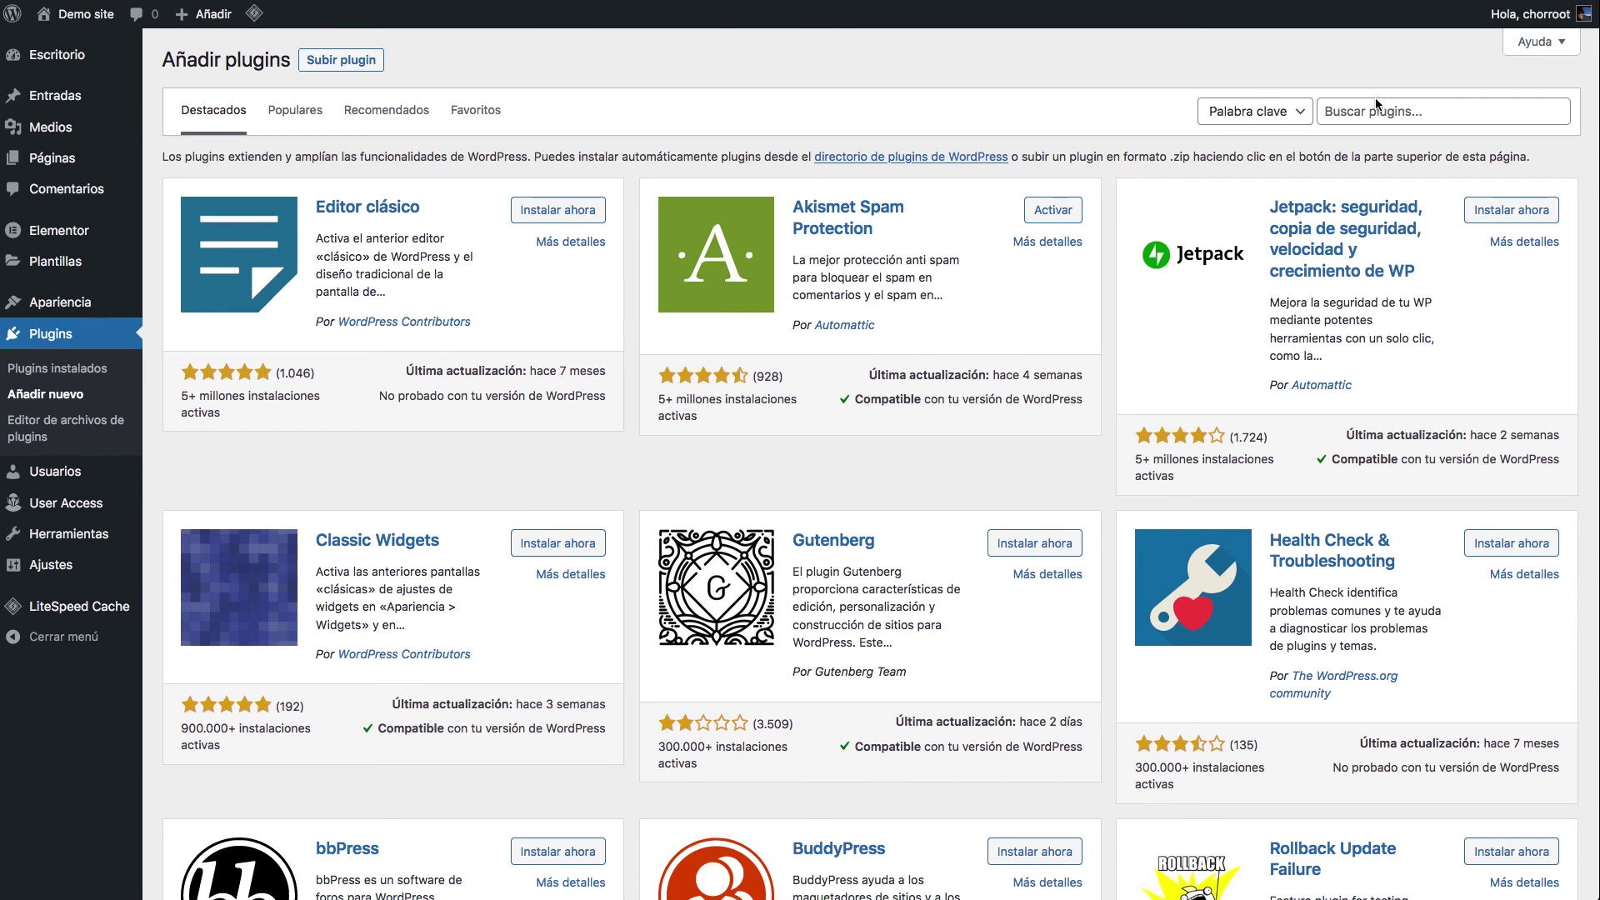
click(1377, 110)
text(Role Ba)
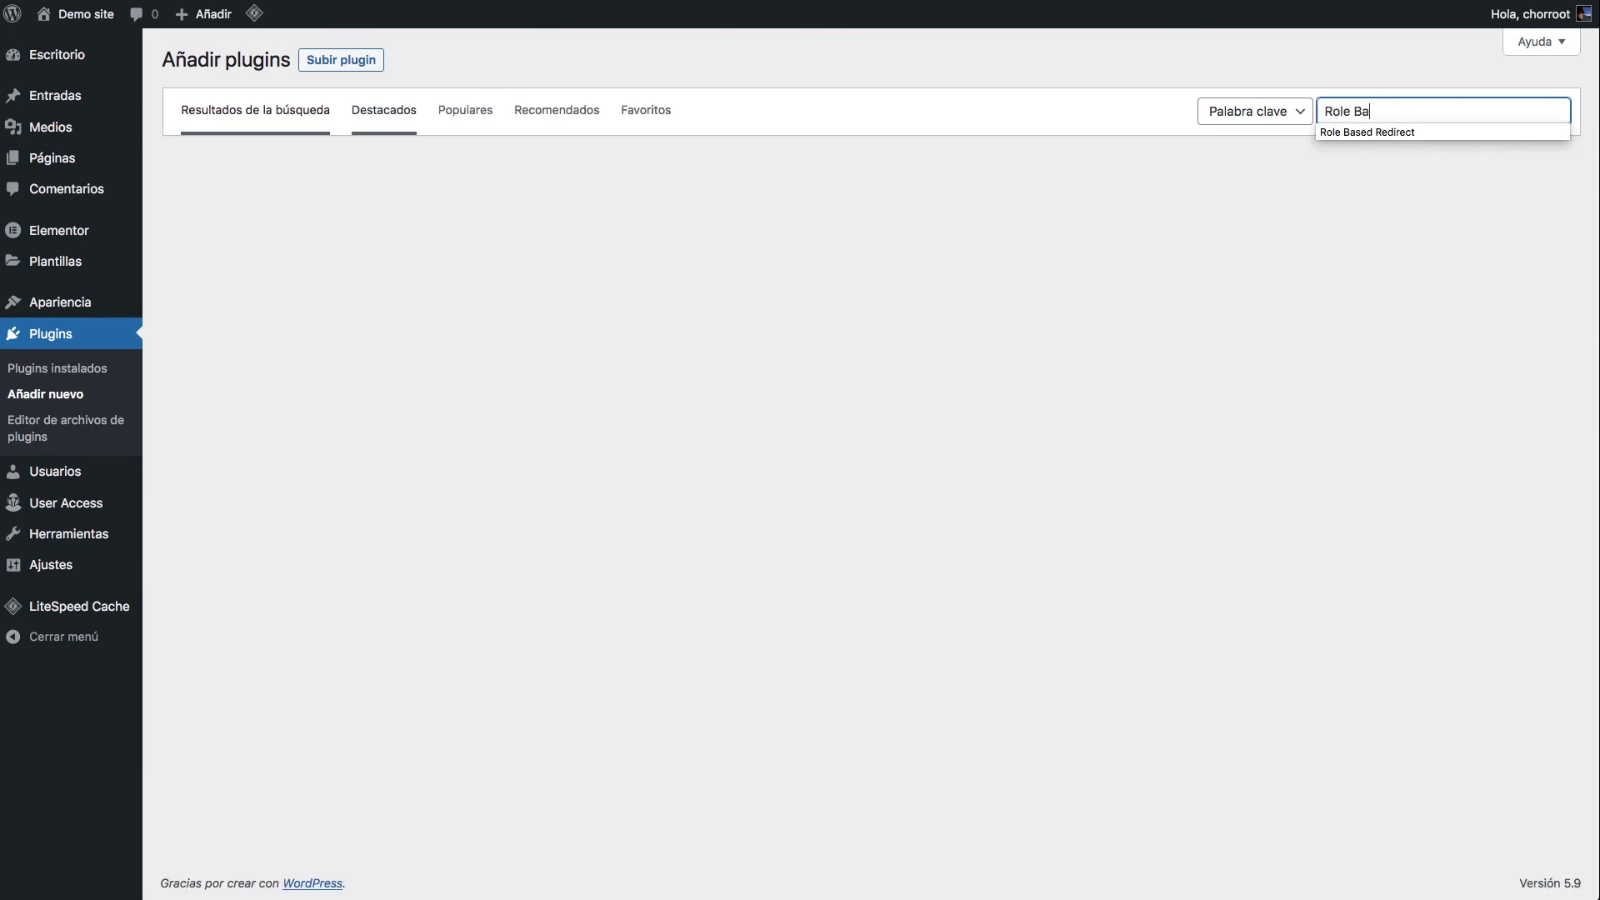
key(Down)
key(Return)
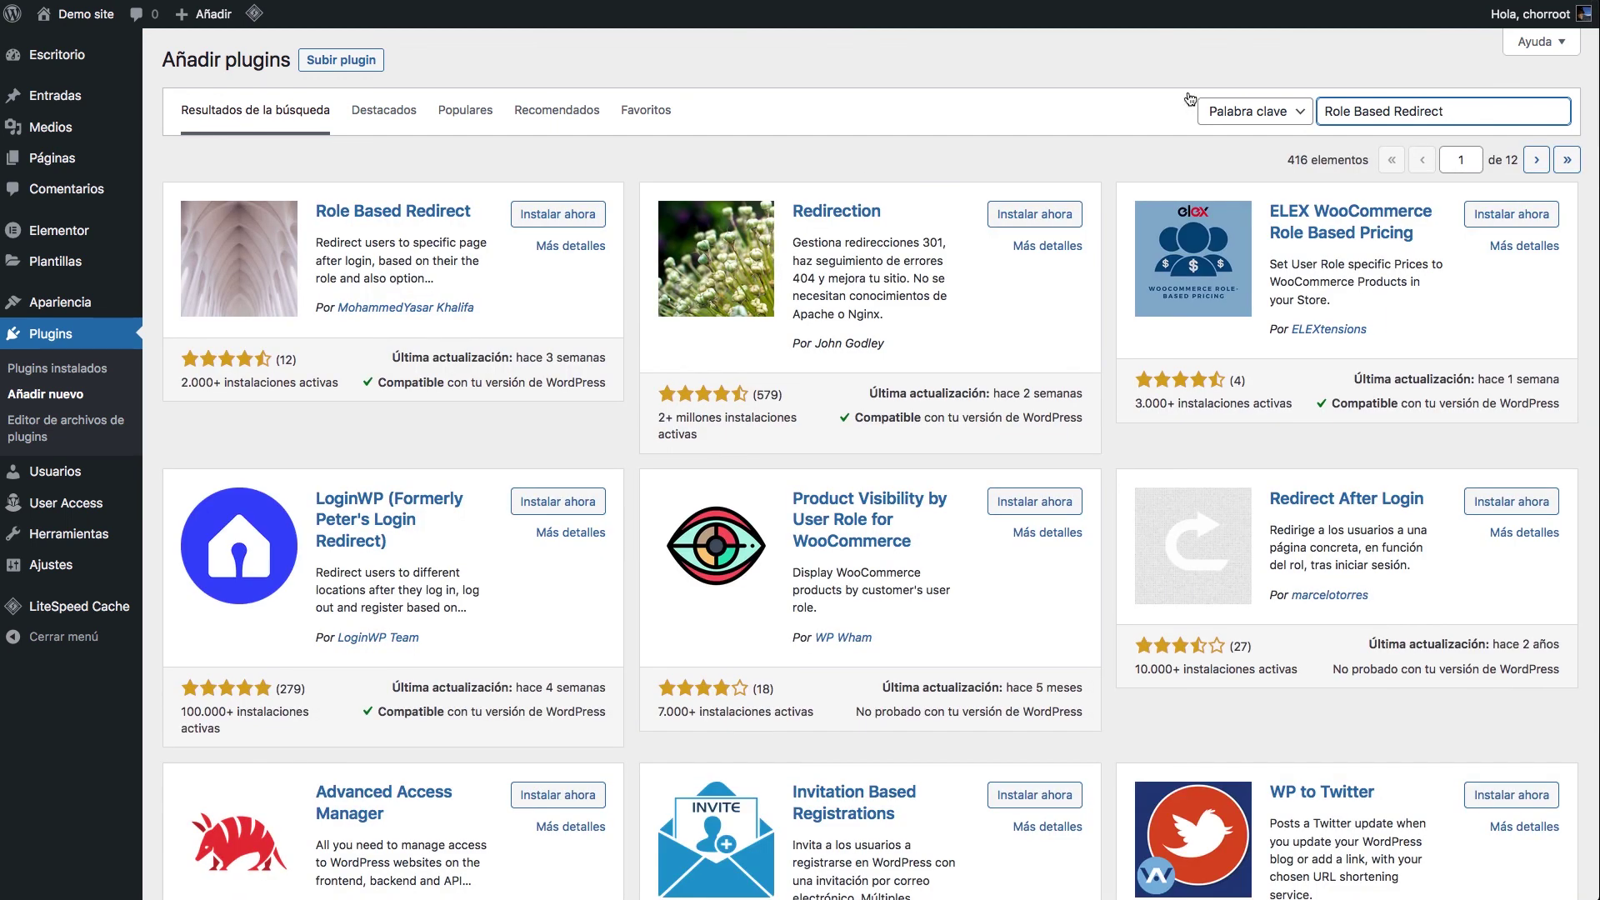
click(592, 218)
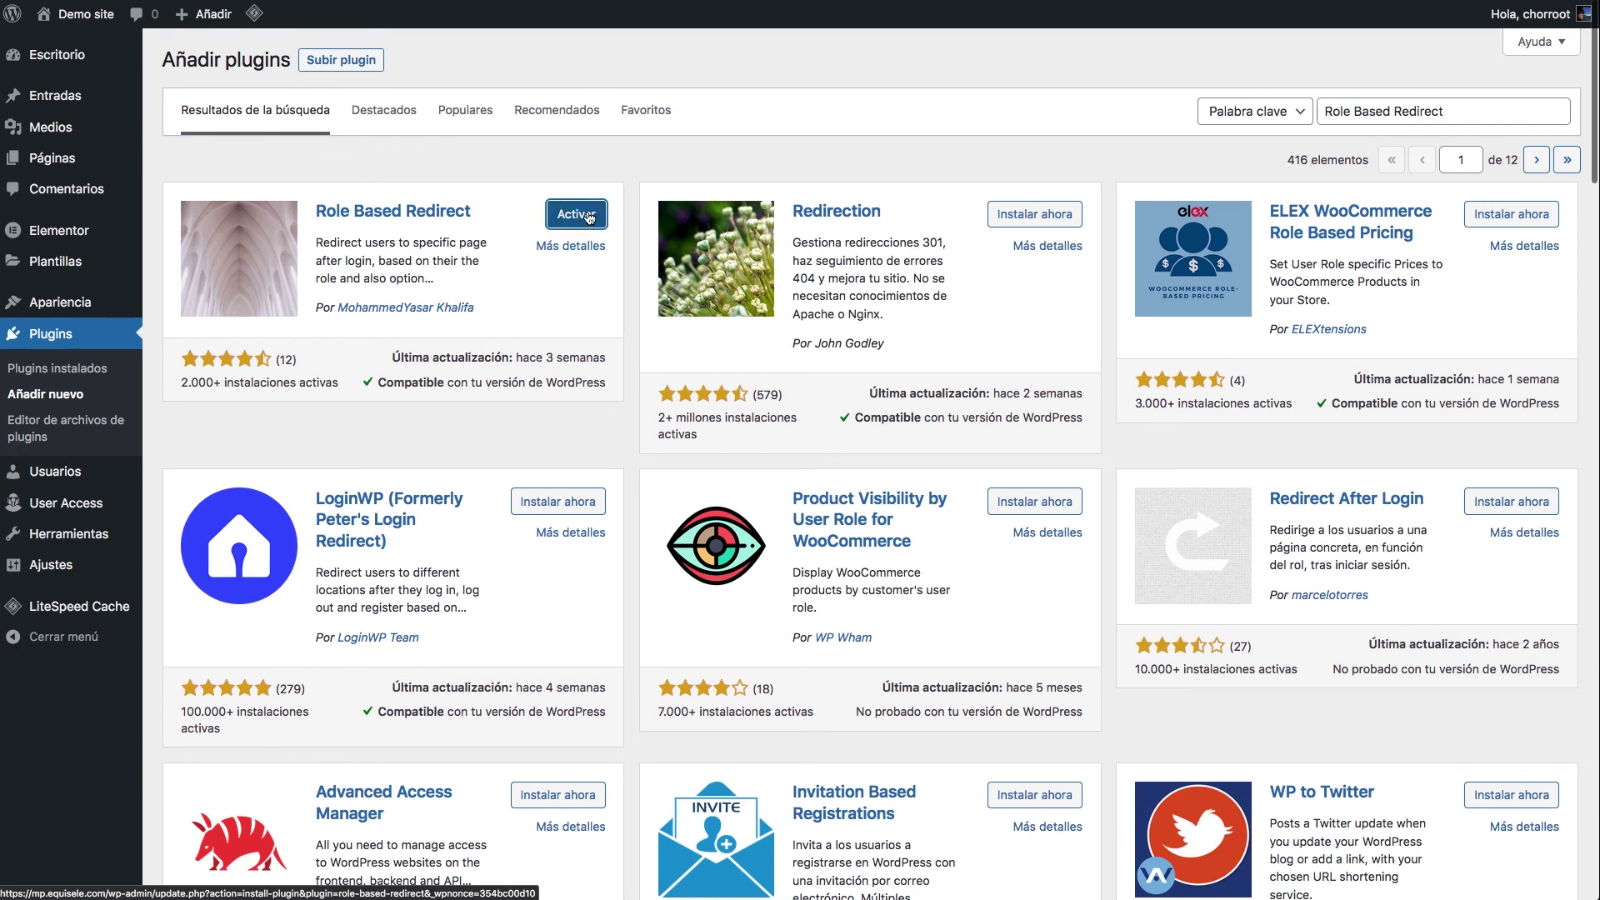
click(588, 215)
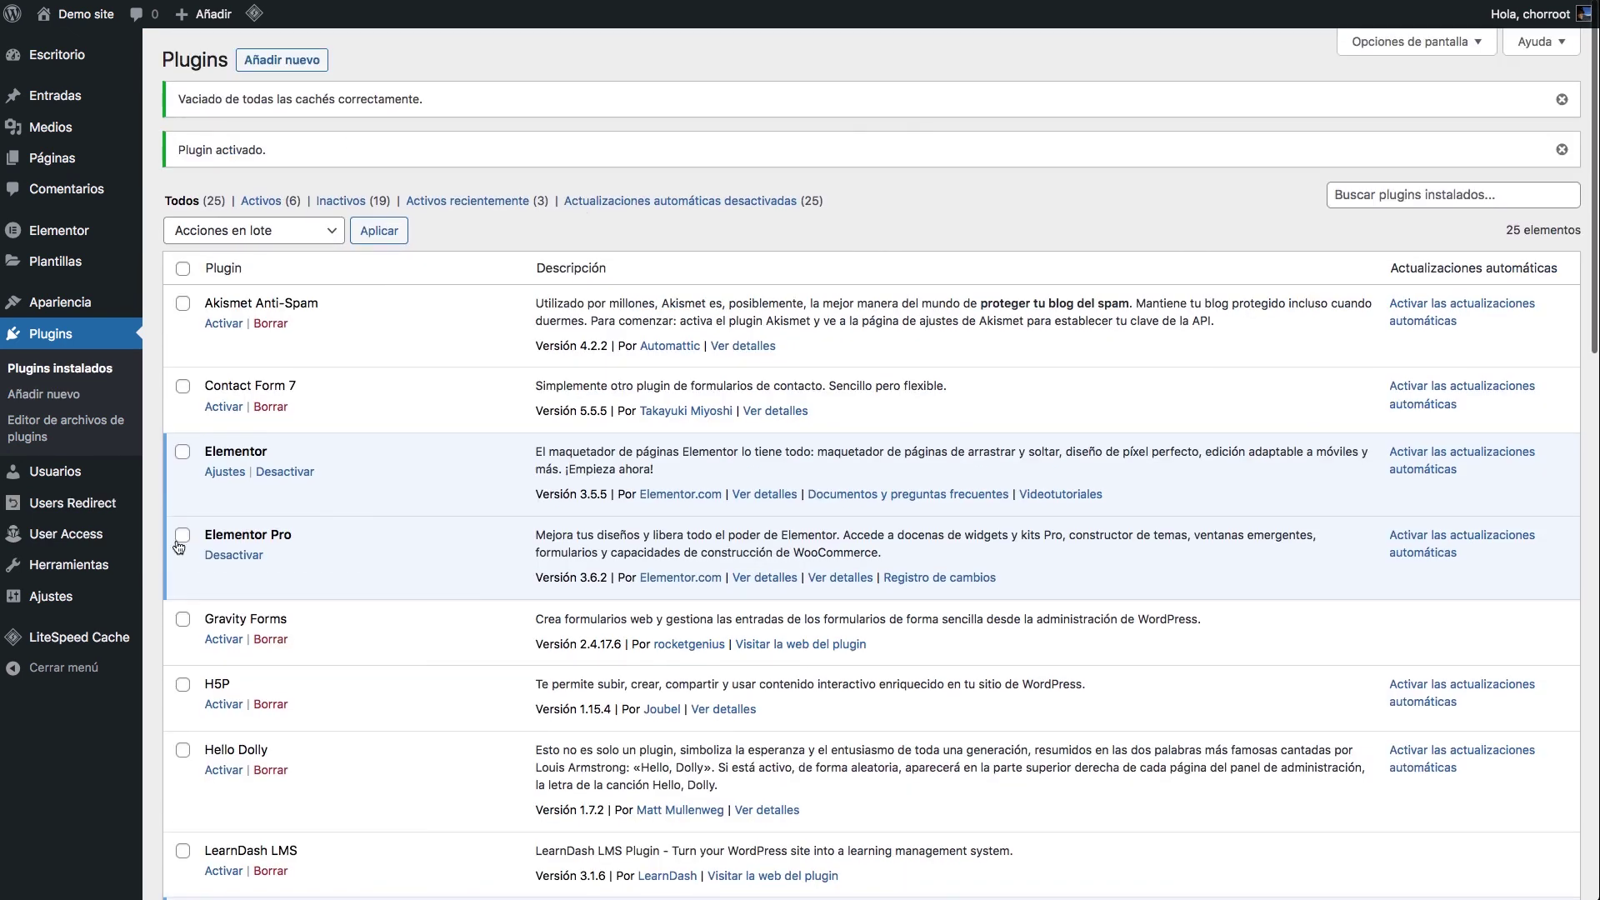
Step: Open the Users Redirect settings and examine the login, logout, admin bar and dashboard access options offered for each role
click(84, 503)
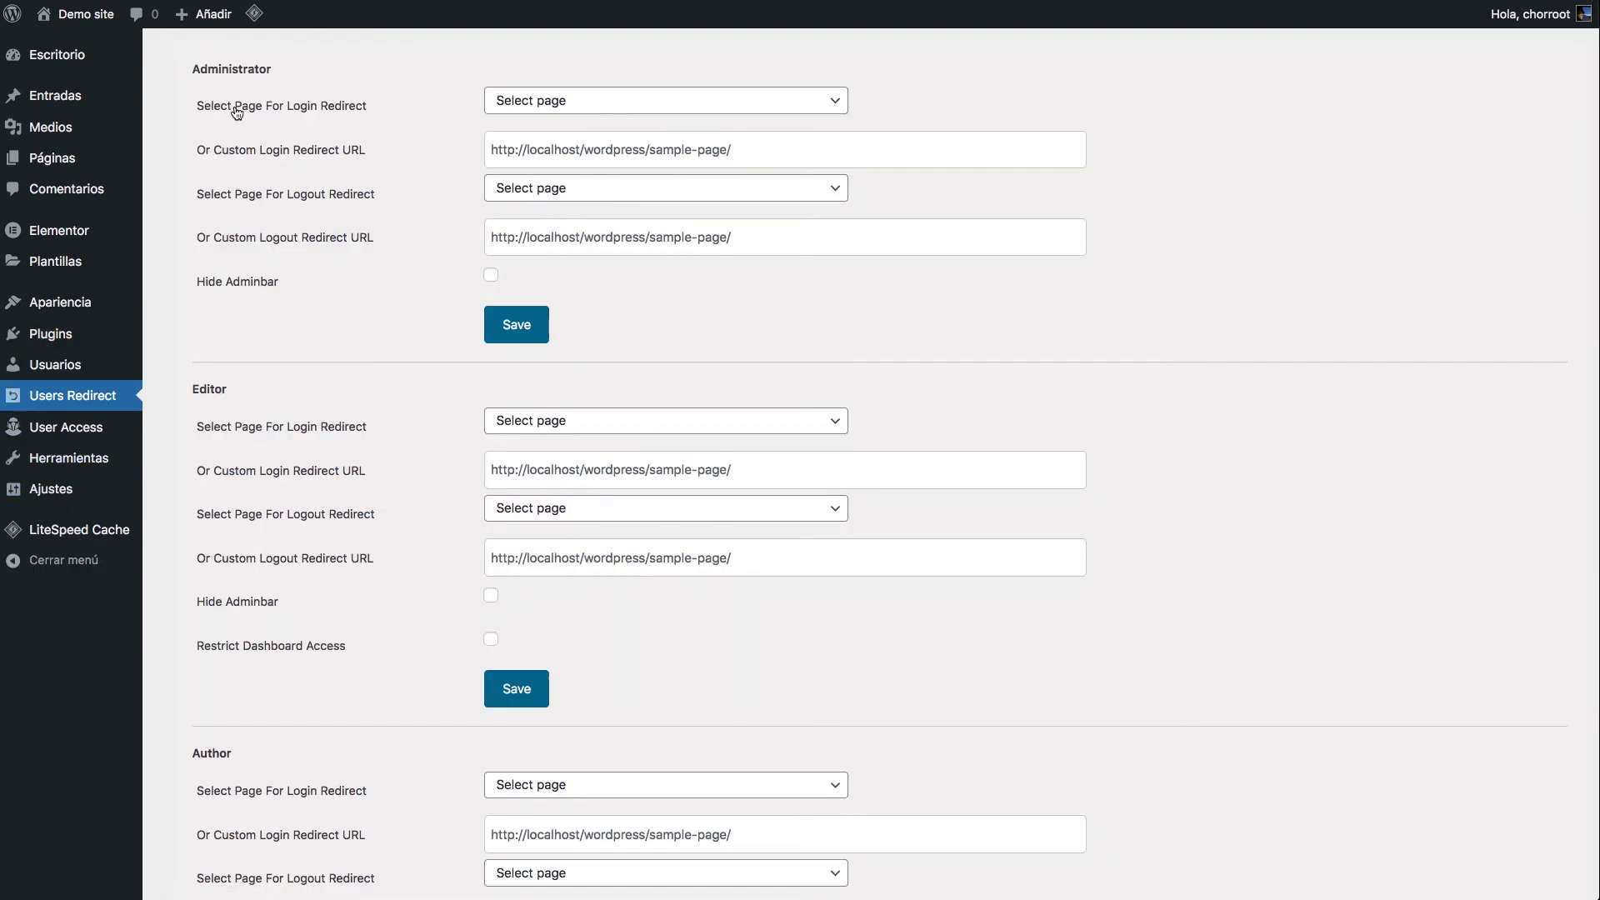
scroll(252, 178, down, 20)
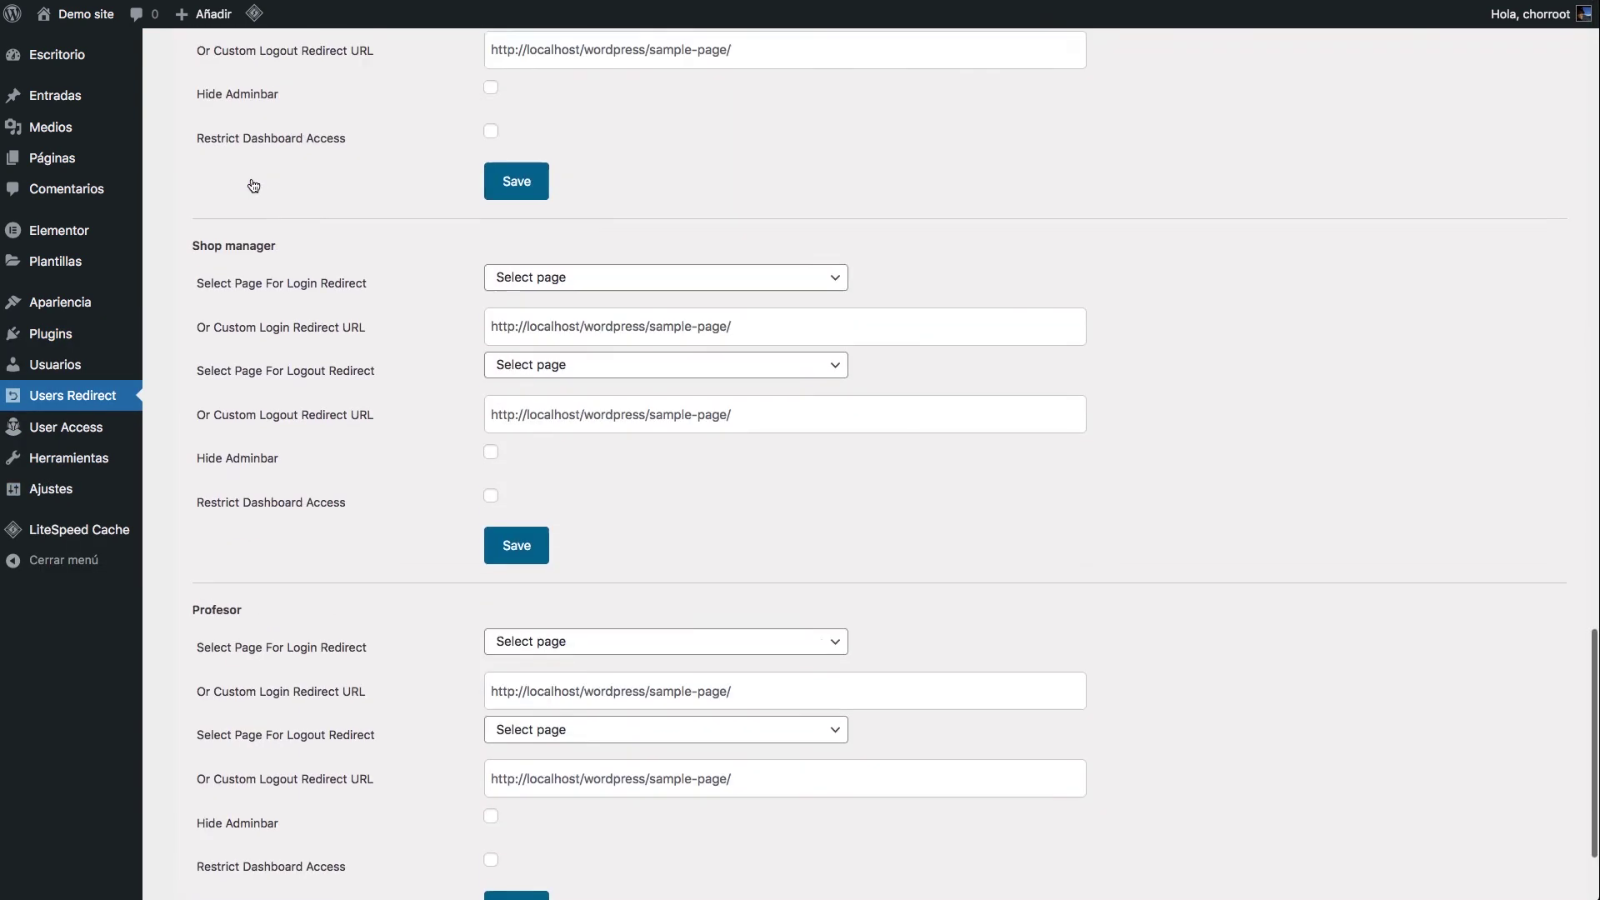
scroll(252, 184, down, 4)
scroll(276, 231, up, 11)
scroll(276, 231, up, 15)
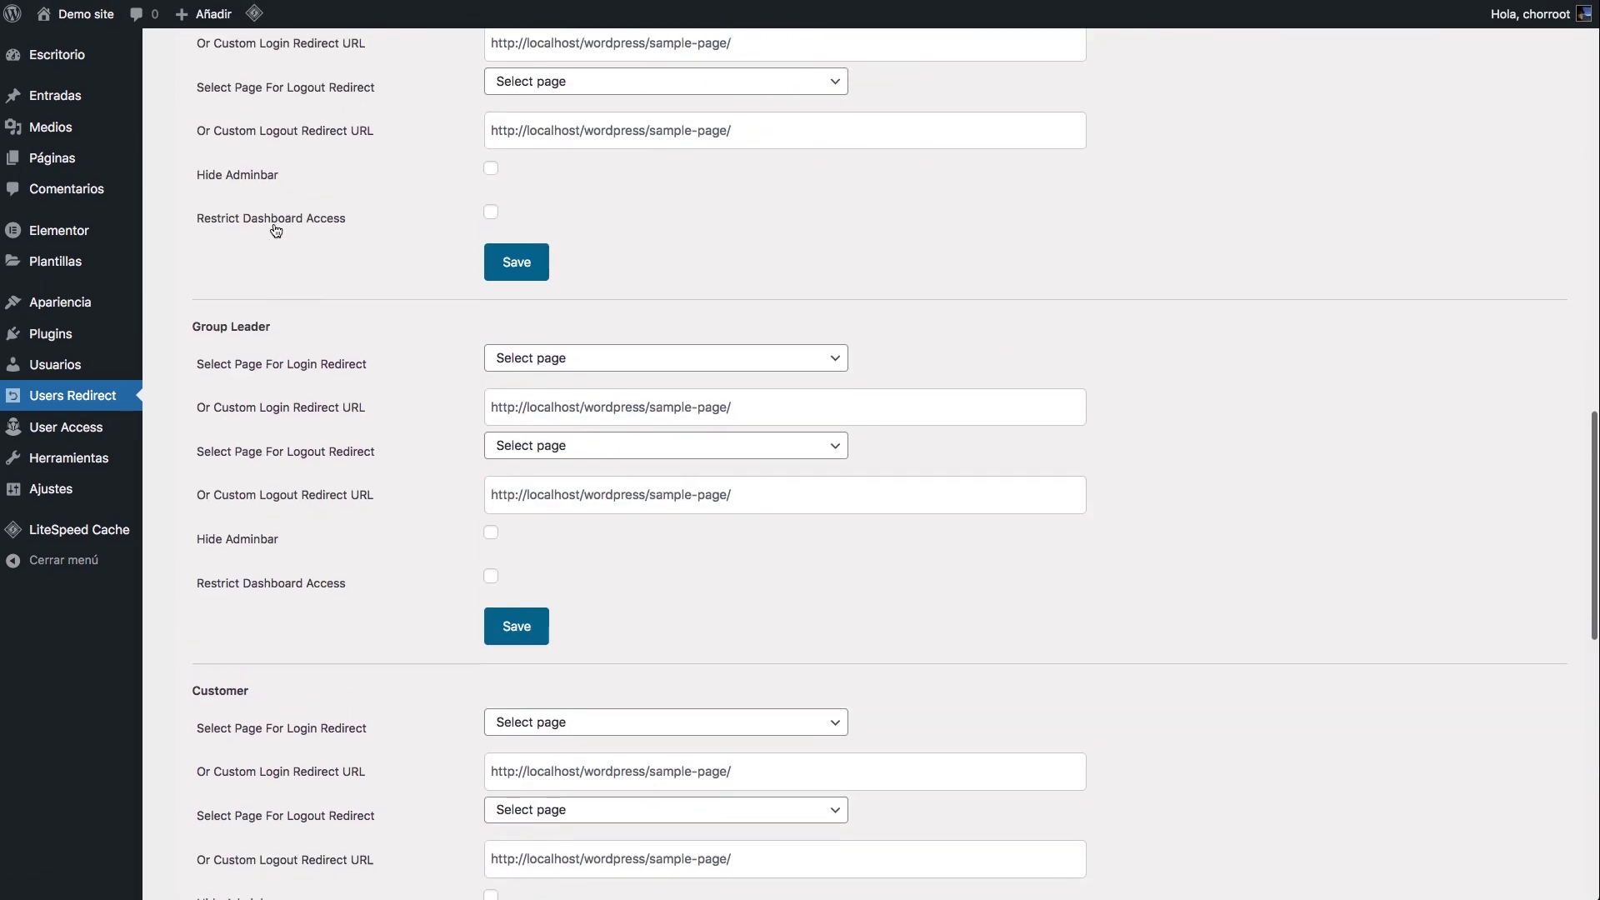
scroll(265, 370, up, 4)
scroll(266, 353, down, 18)
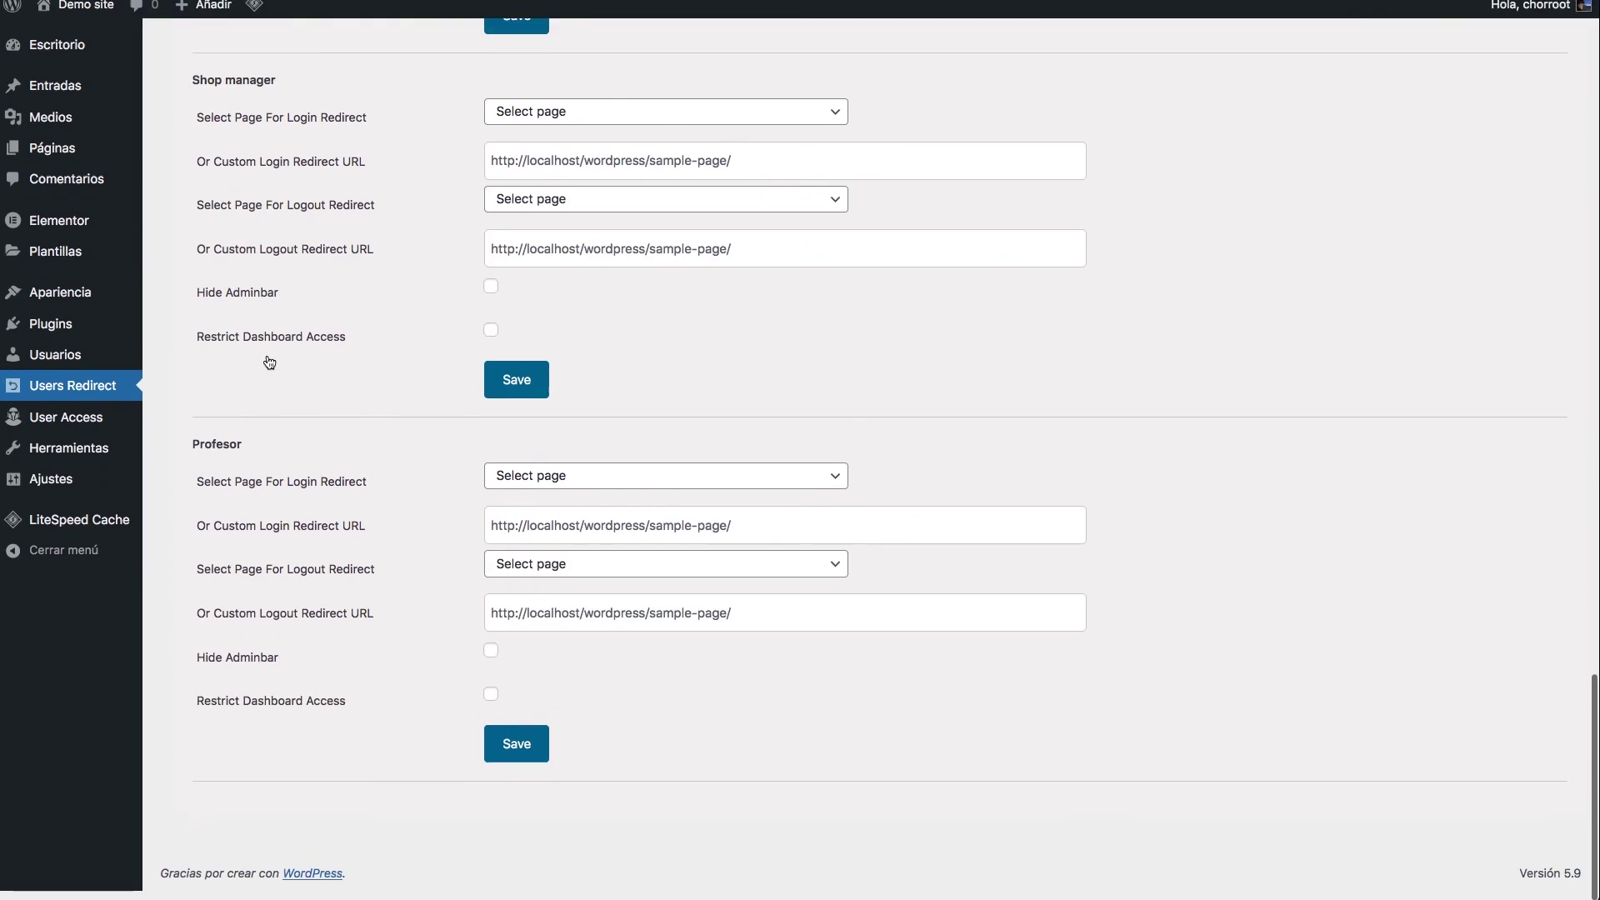
scroll(275, 433, up, 10)
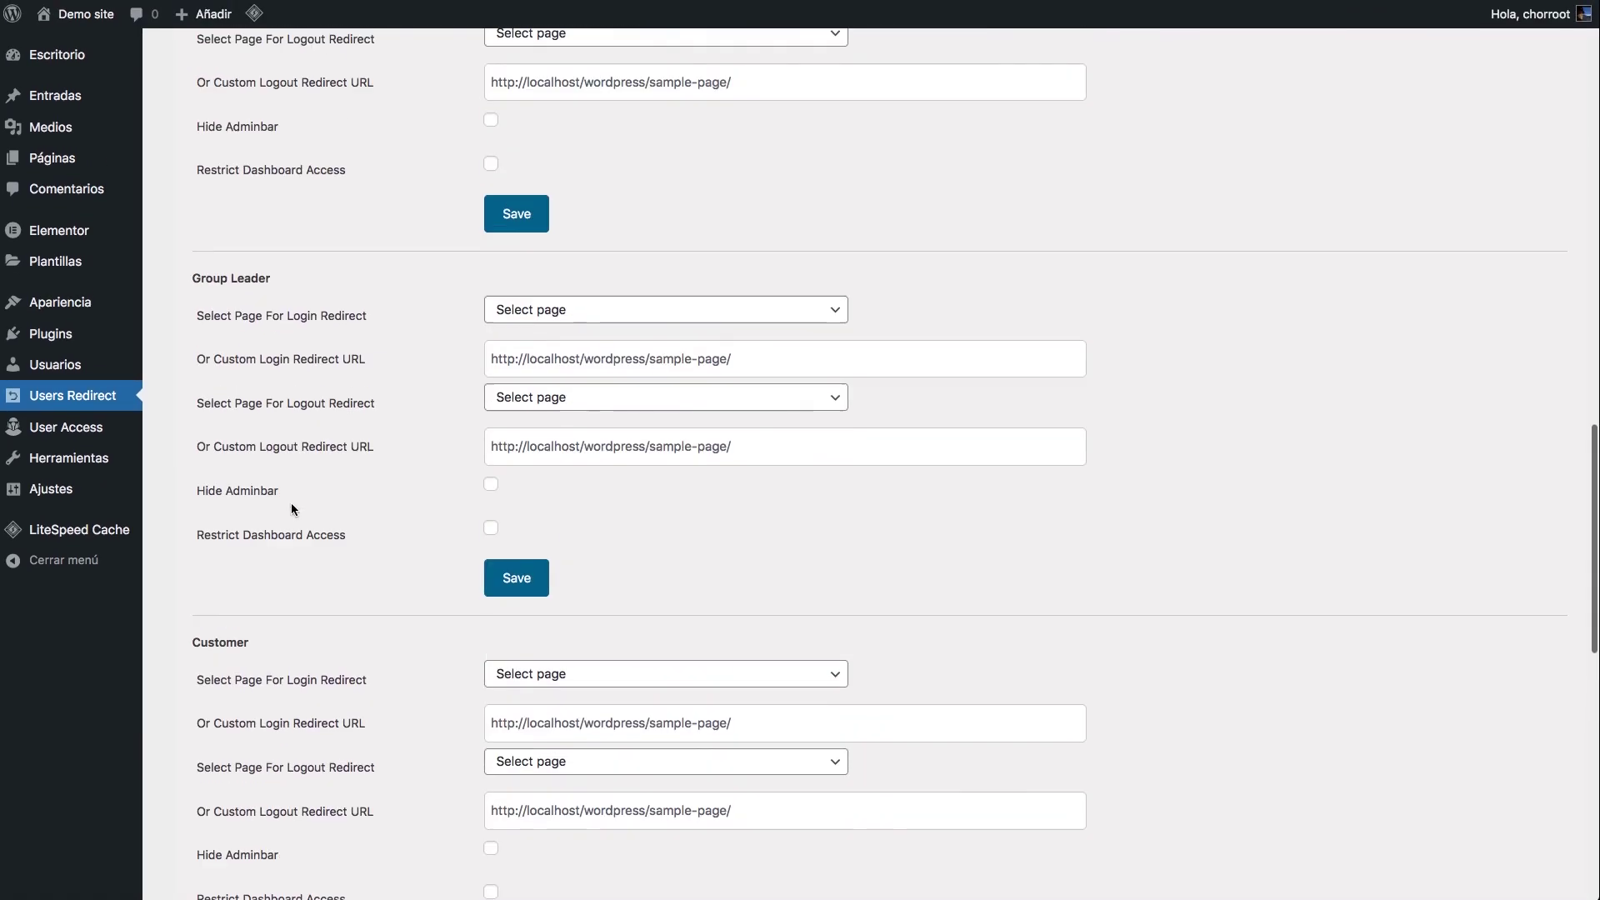
scroll(291, 505, up, 2)
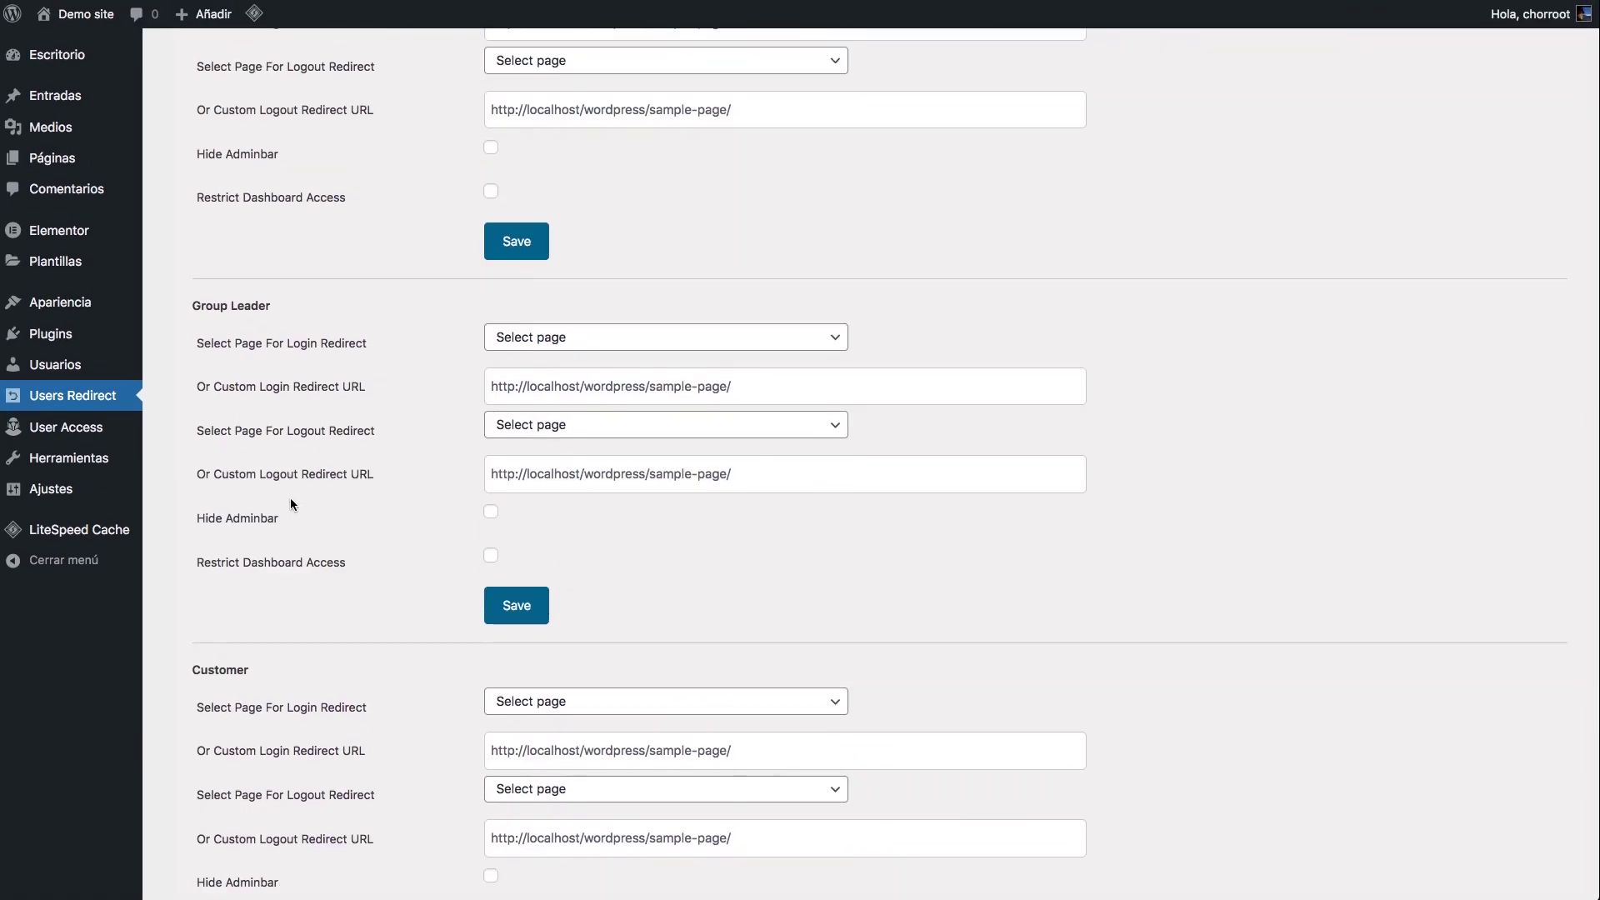
scroll(291, 500, up, 7)
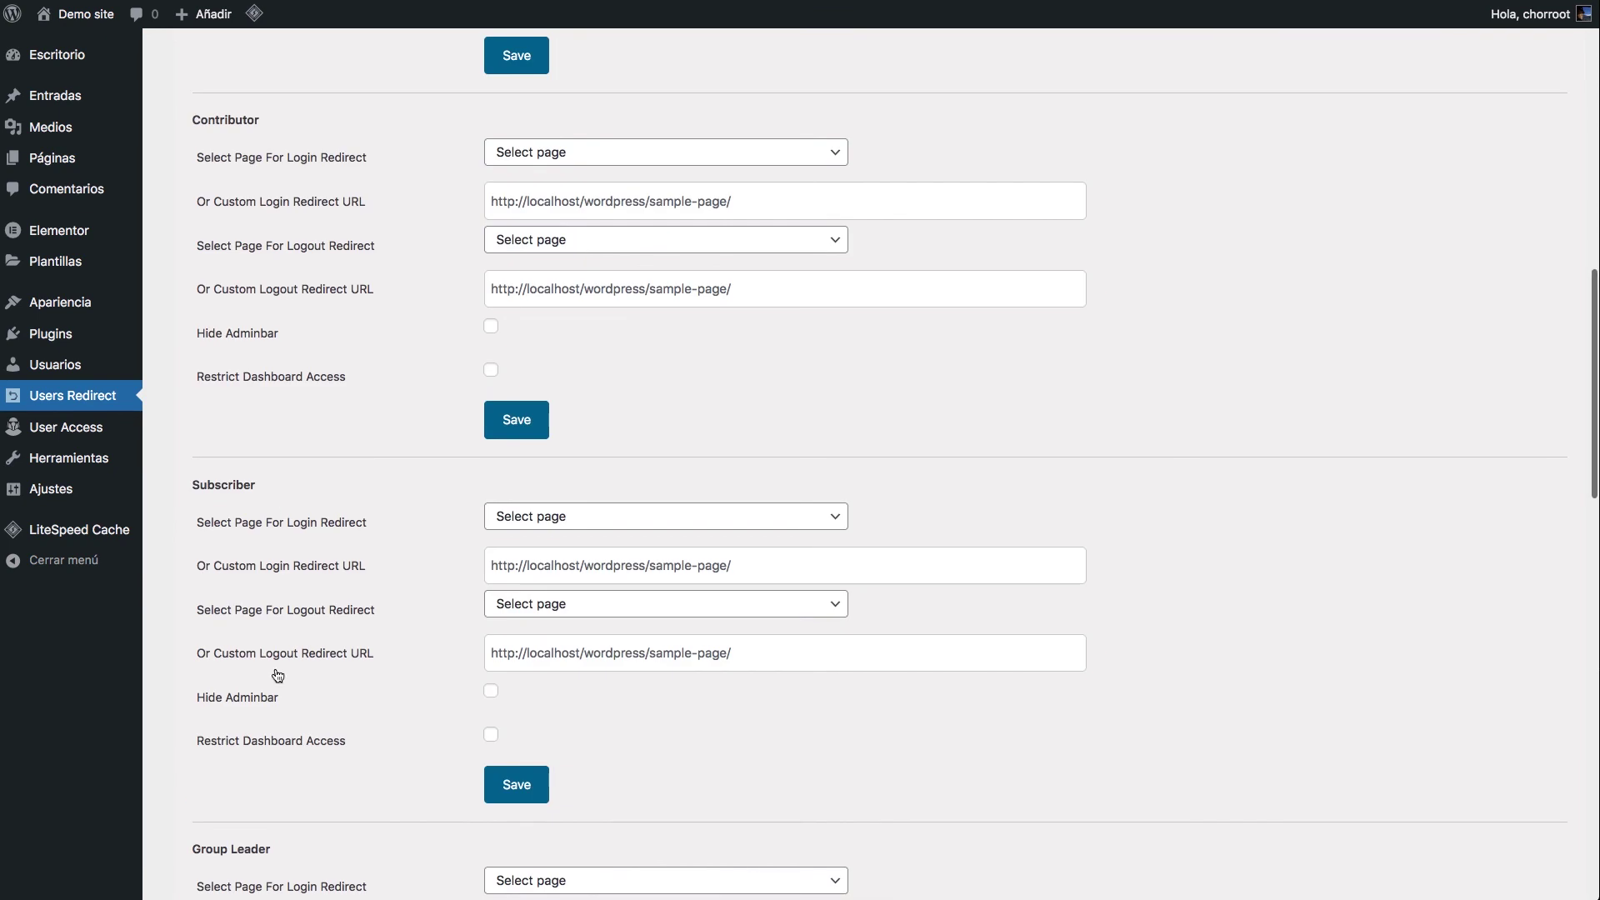
scroll(328, 453, up, 2)
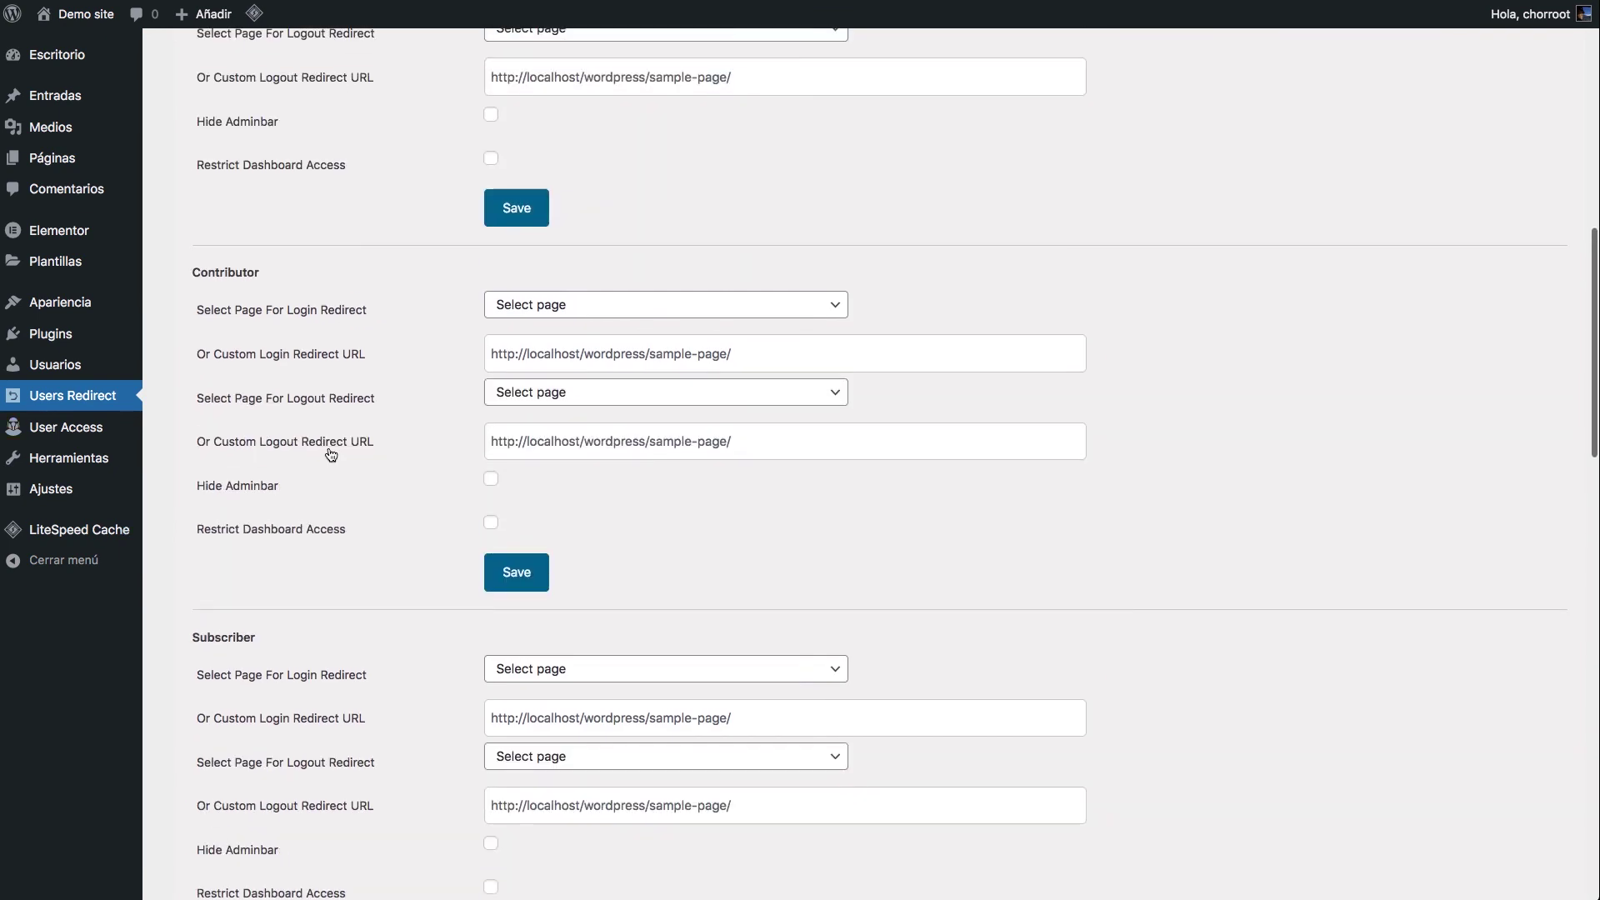
scroll(429, 338, up, 6)
scroll(272, 214, up, 5)
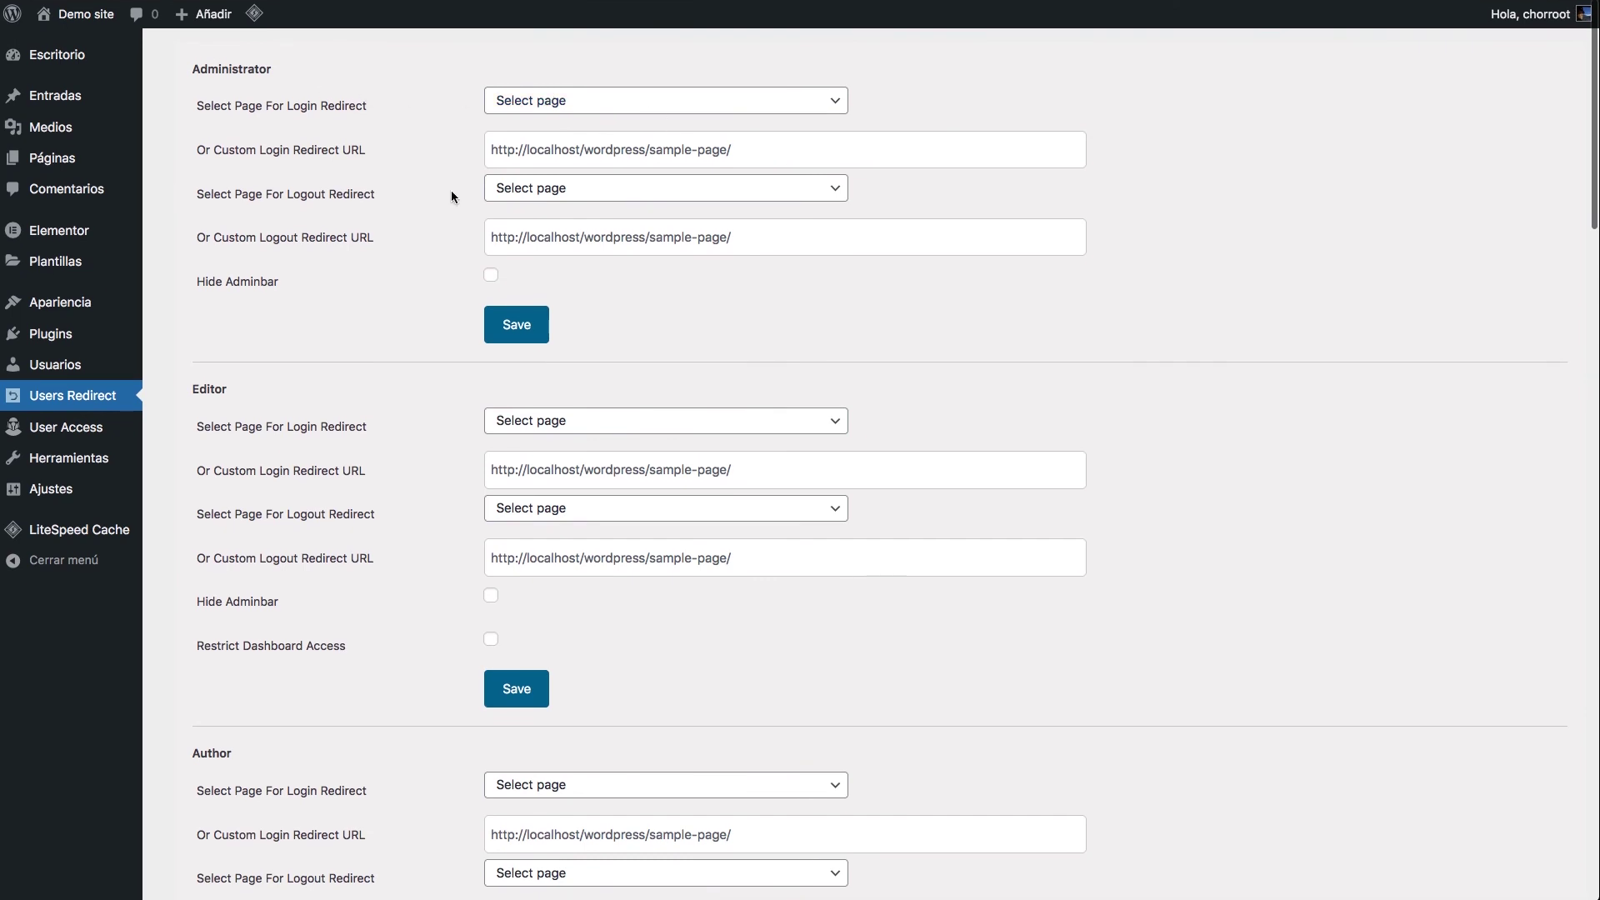
Step: Set the Subscriber role's login redirect page to Recursos Usuarios Registrados
scroll(376, 333, down, 12)
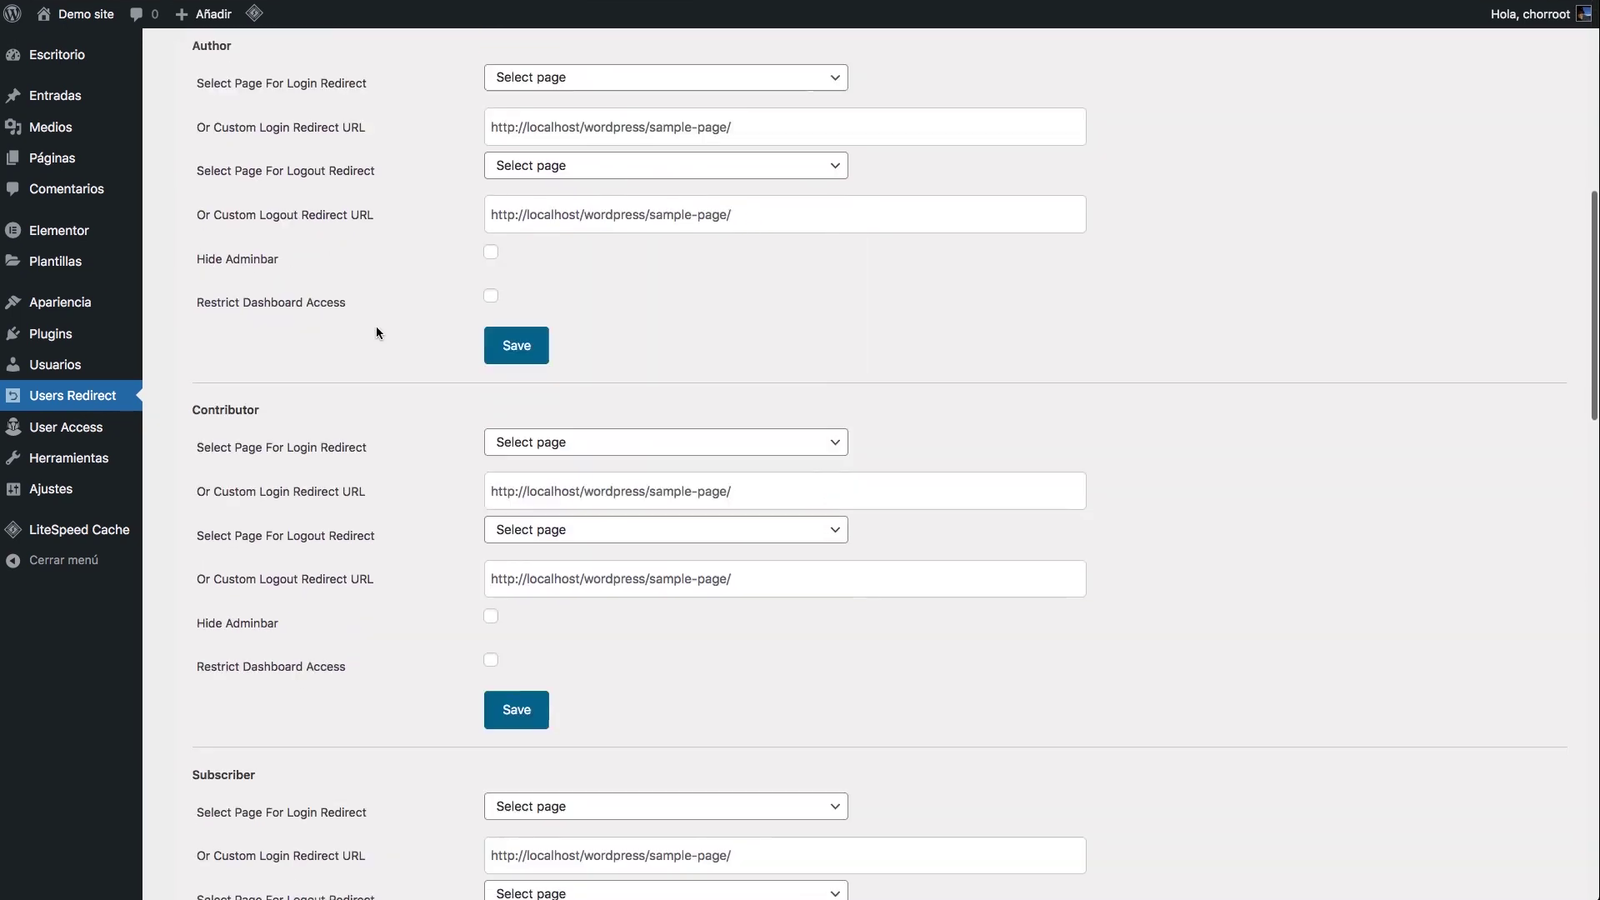
scroll(376, 326, down, 4)
click(614, 318)
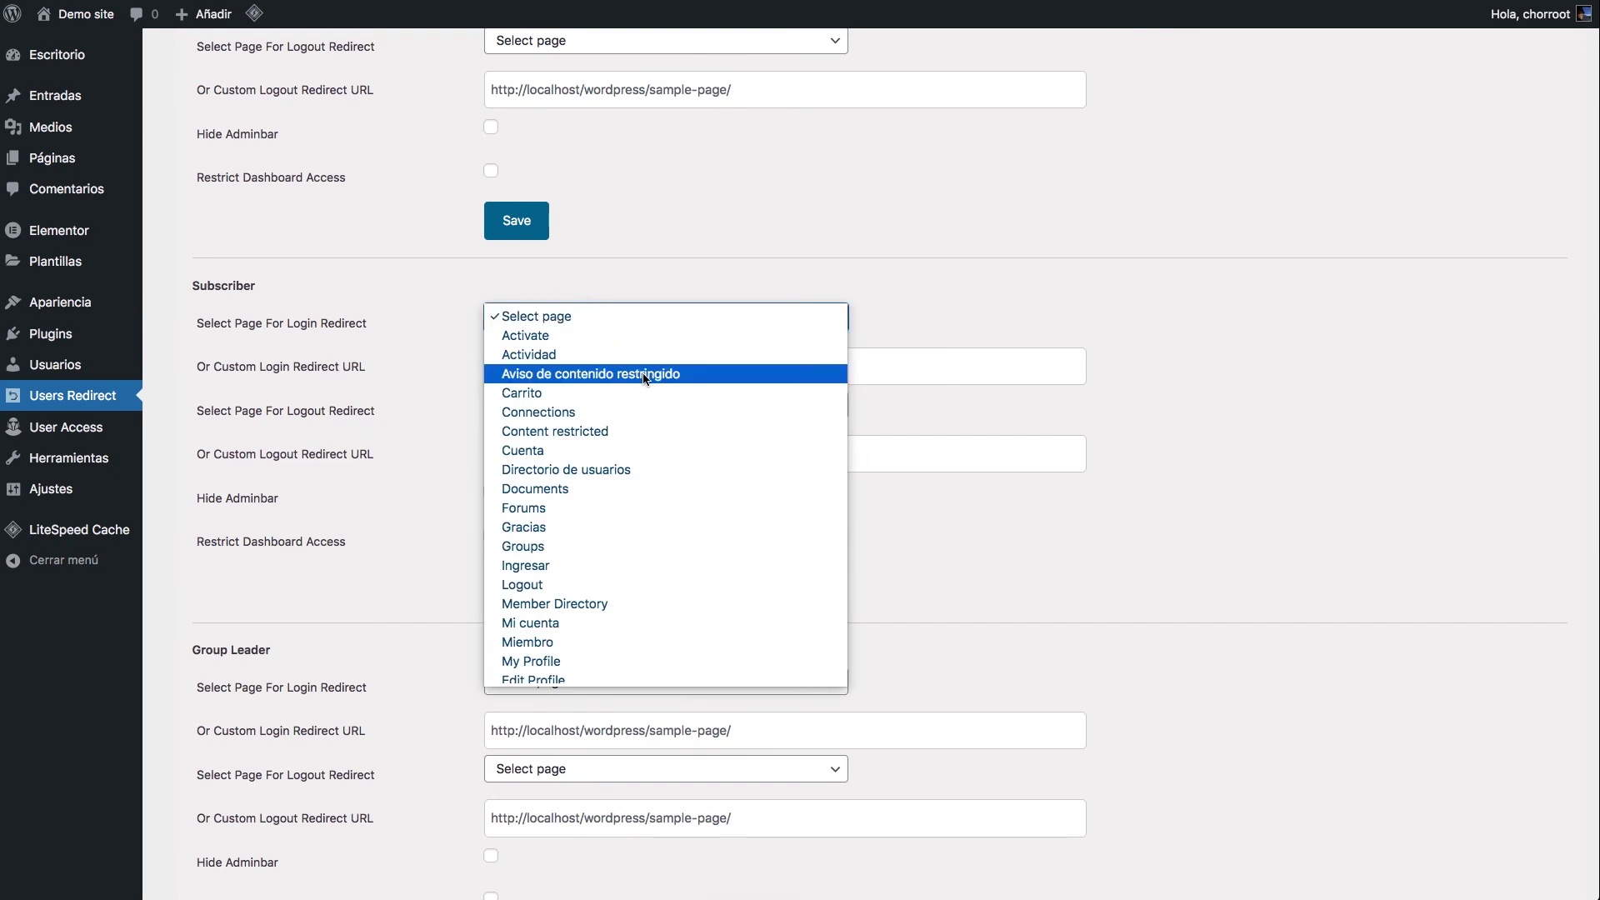
scroll(643, 372, down, 5)
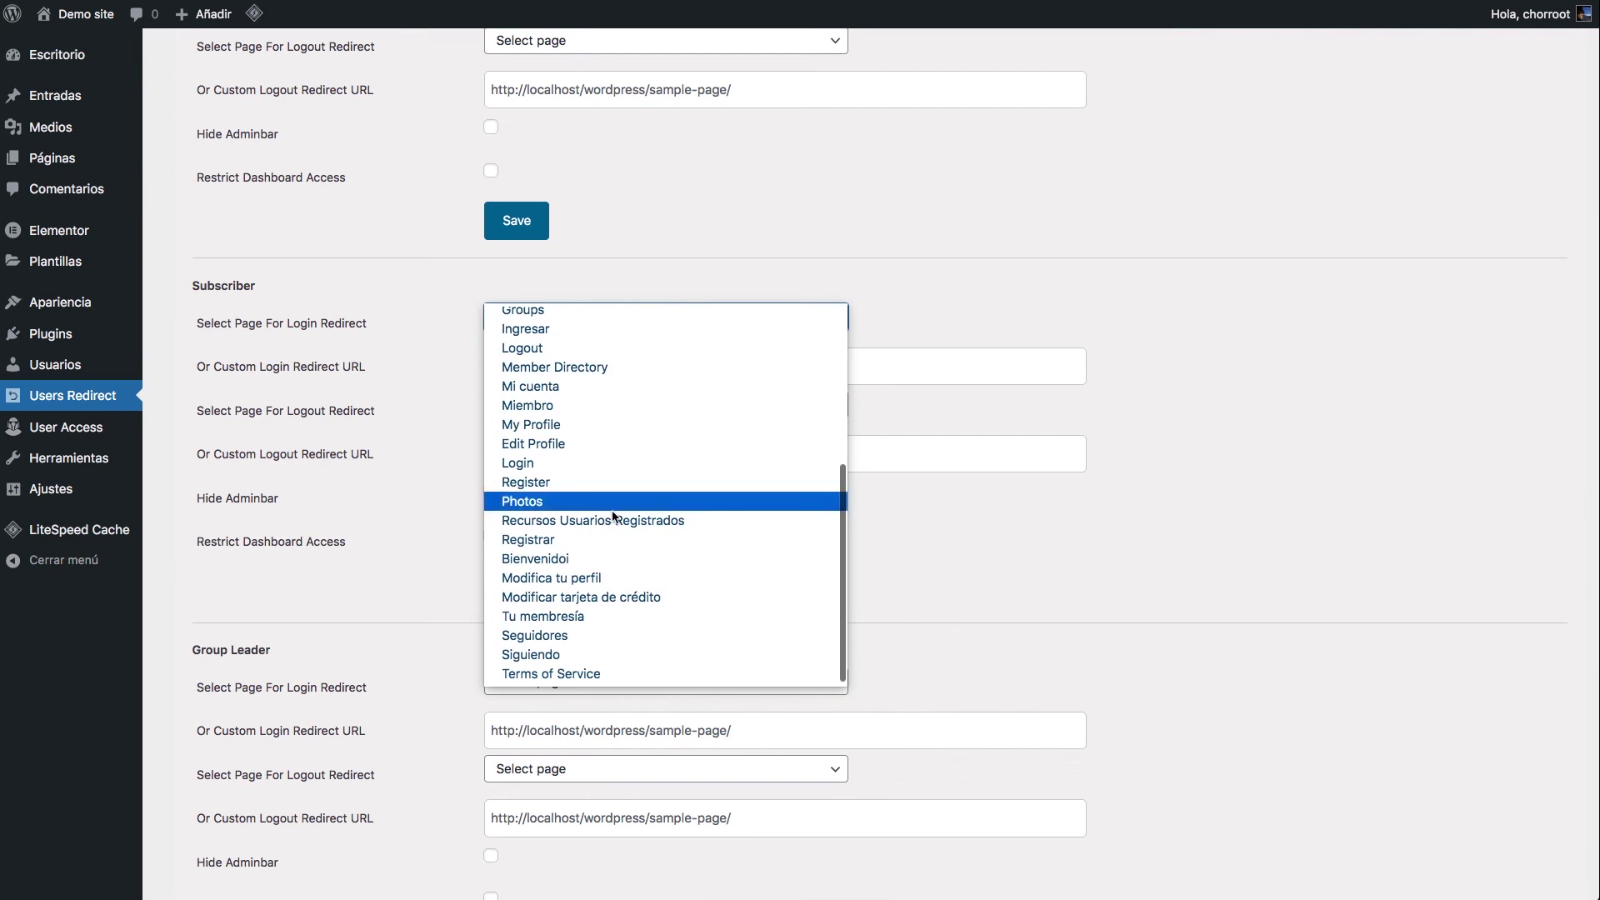
click(631, 521)
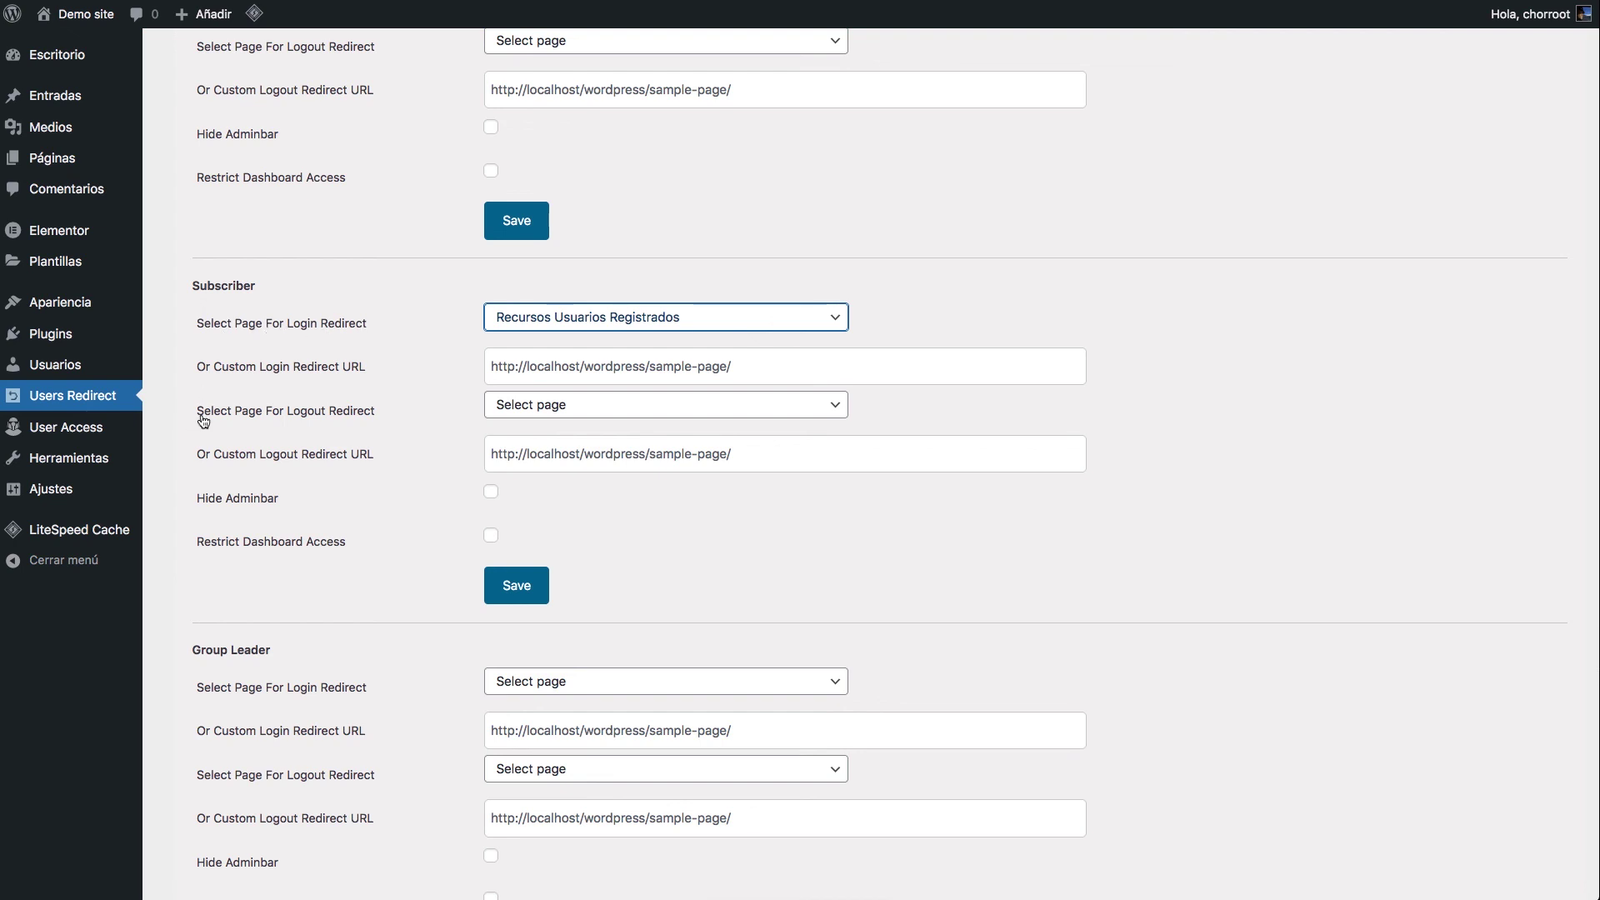
Step: Review the pages available for the Subscriber role's logout redirect without choosing one, and save the Subscriber settings
click(733, 404)
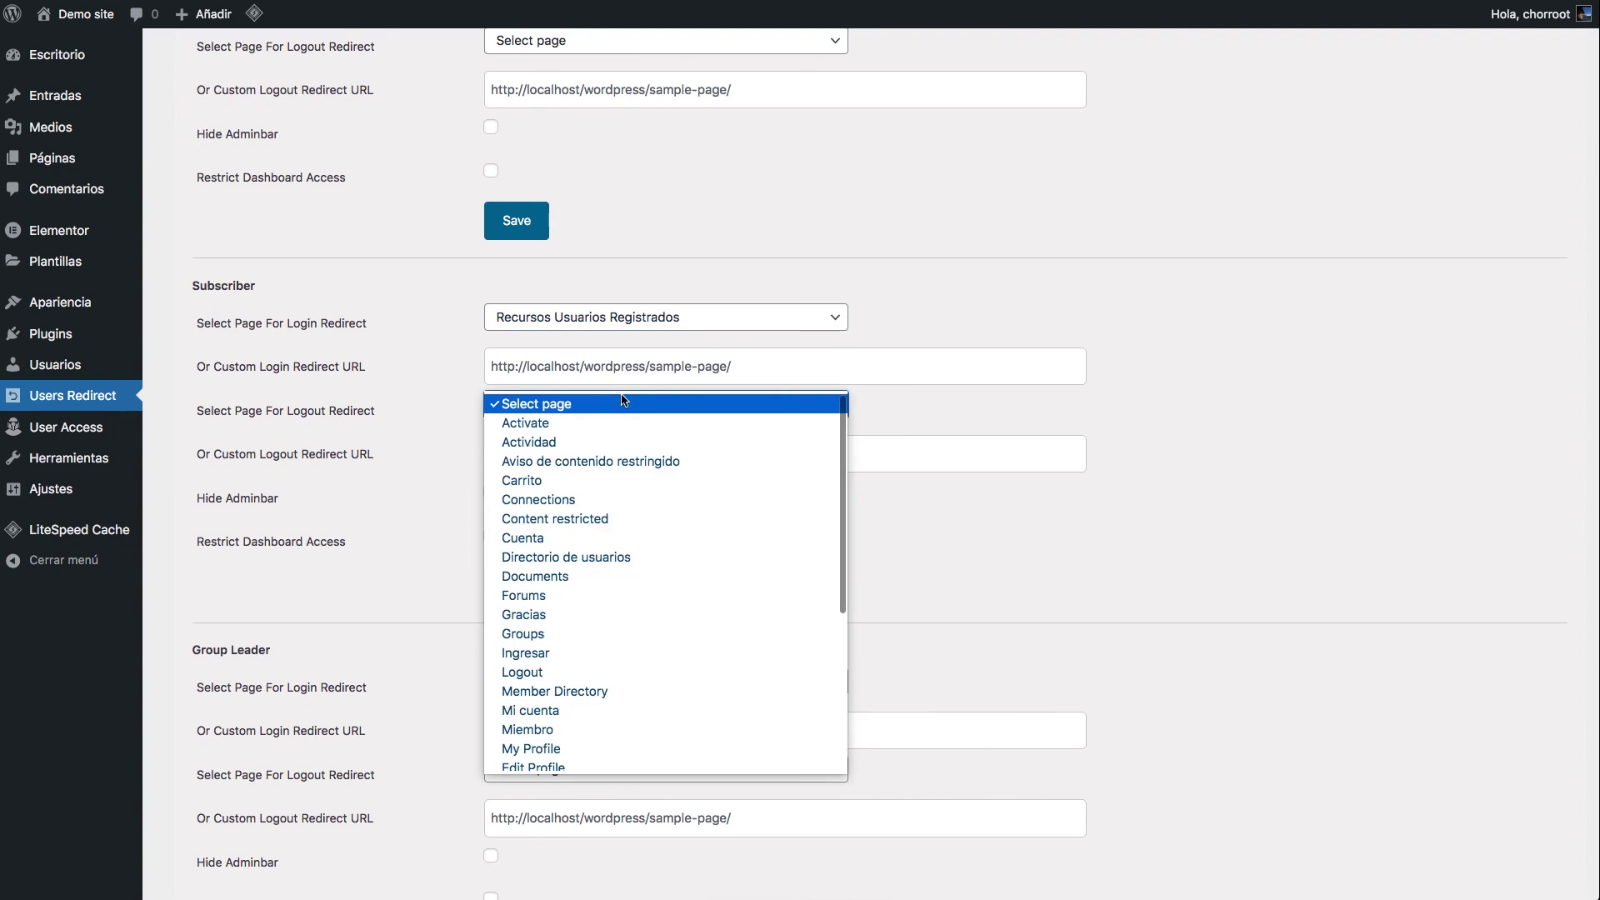
click(365, 426)
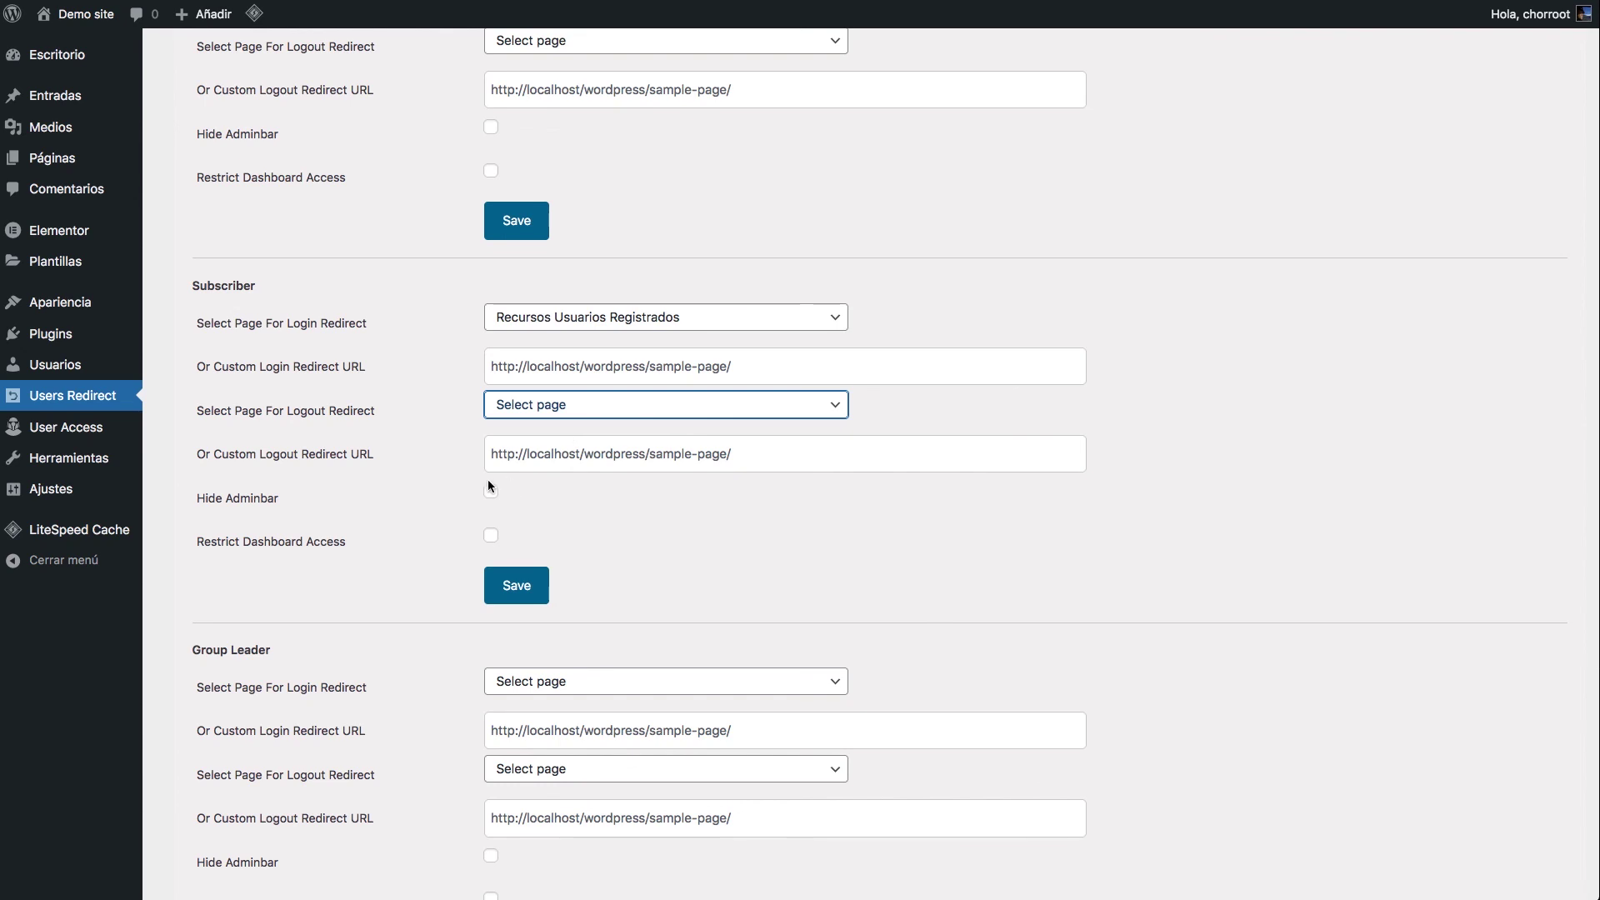
click(554, 405)
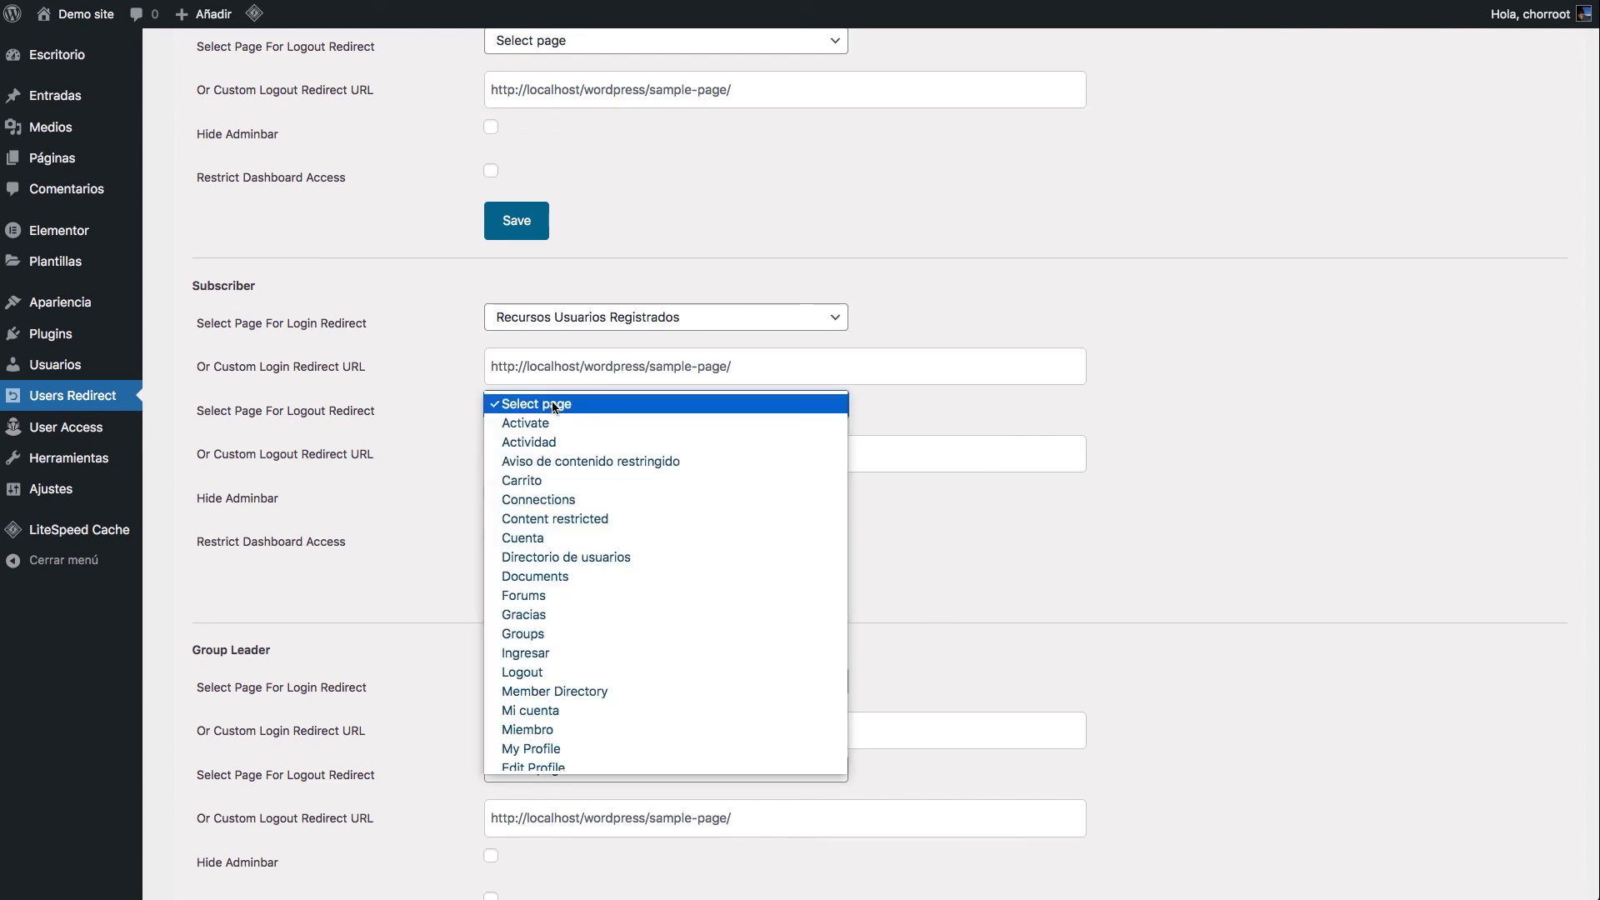
scroll(555, 406, down, 5)
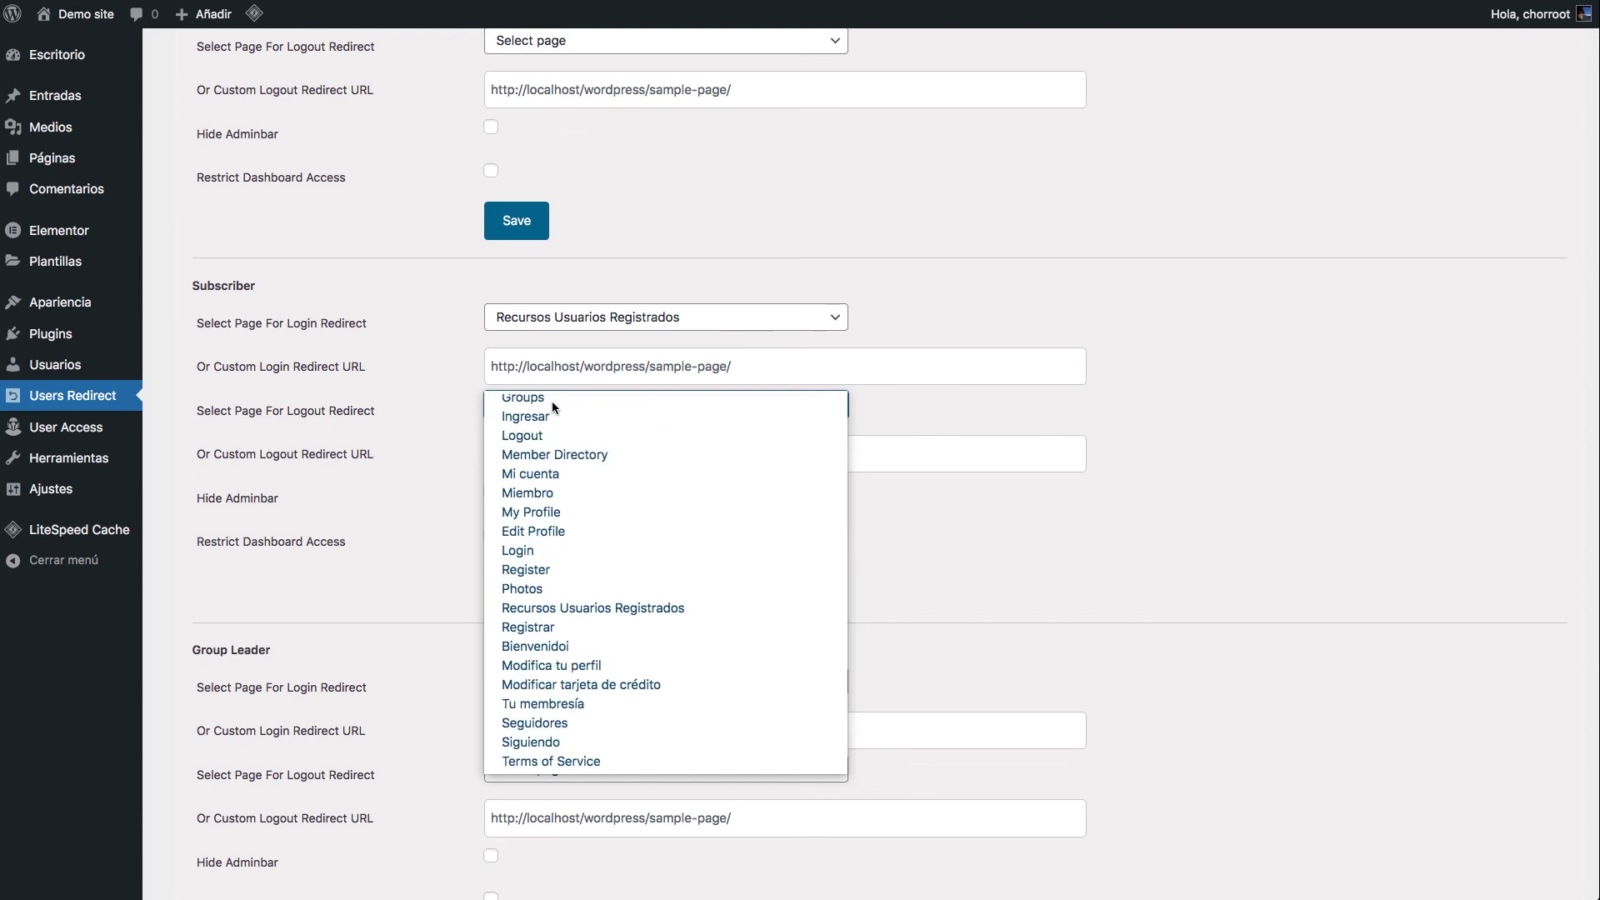
click(430, 422)
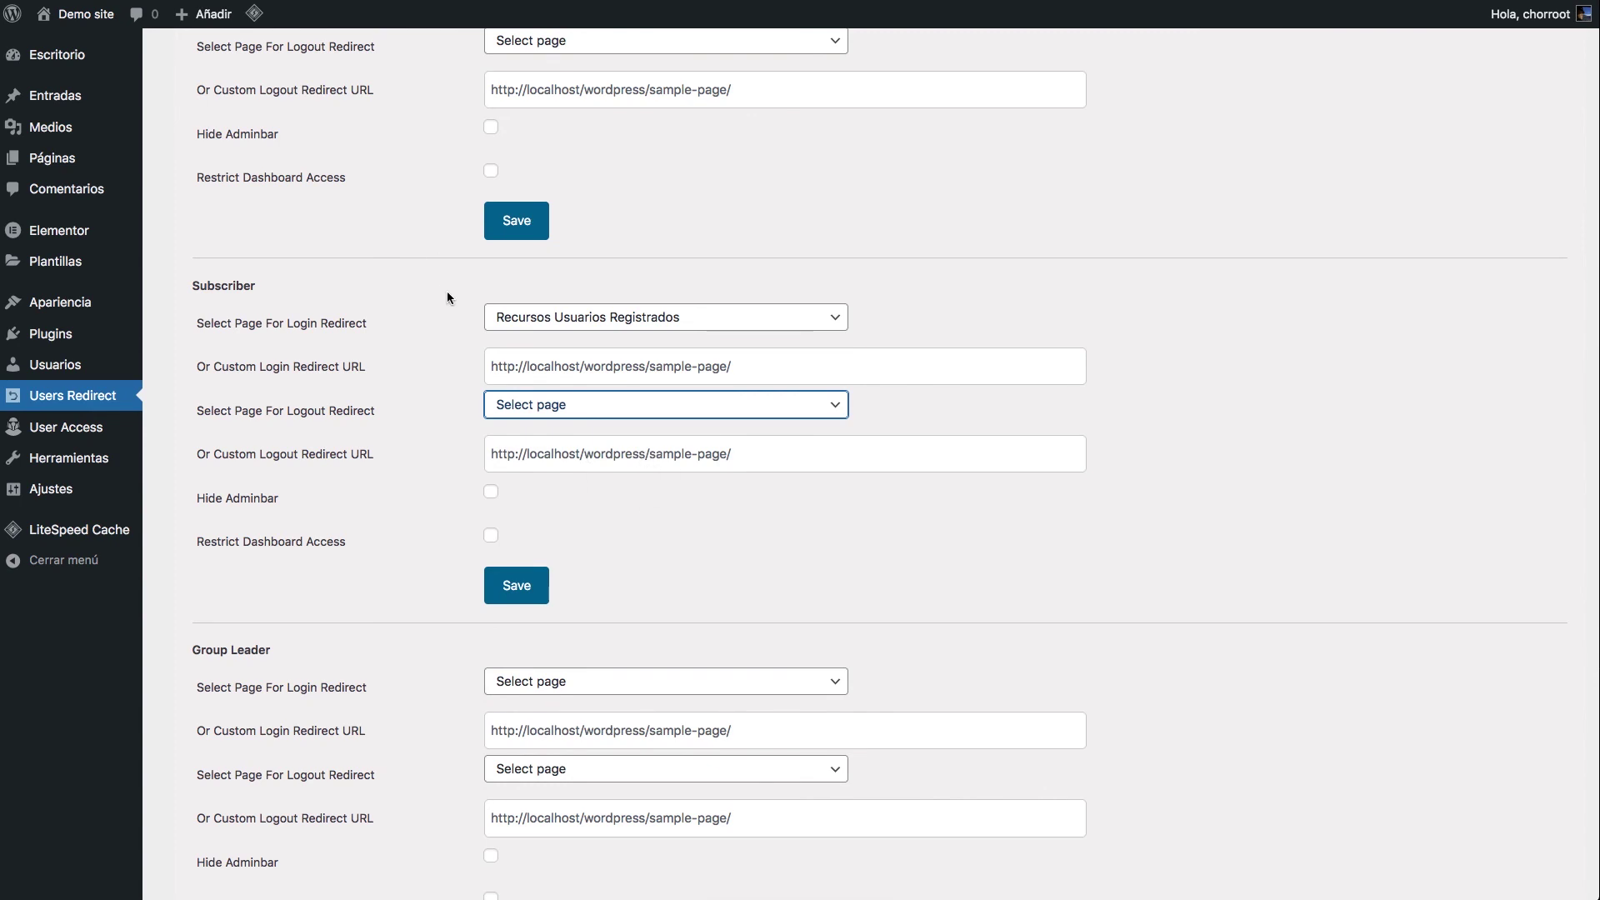
click(525, 585)
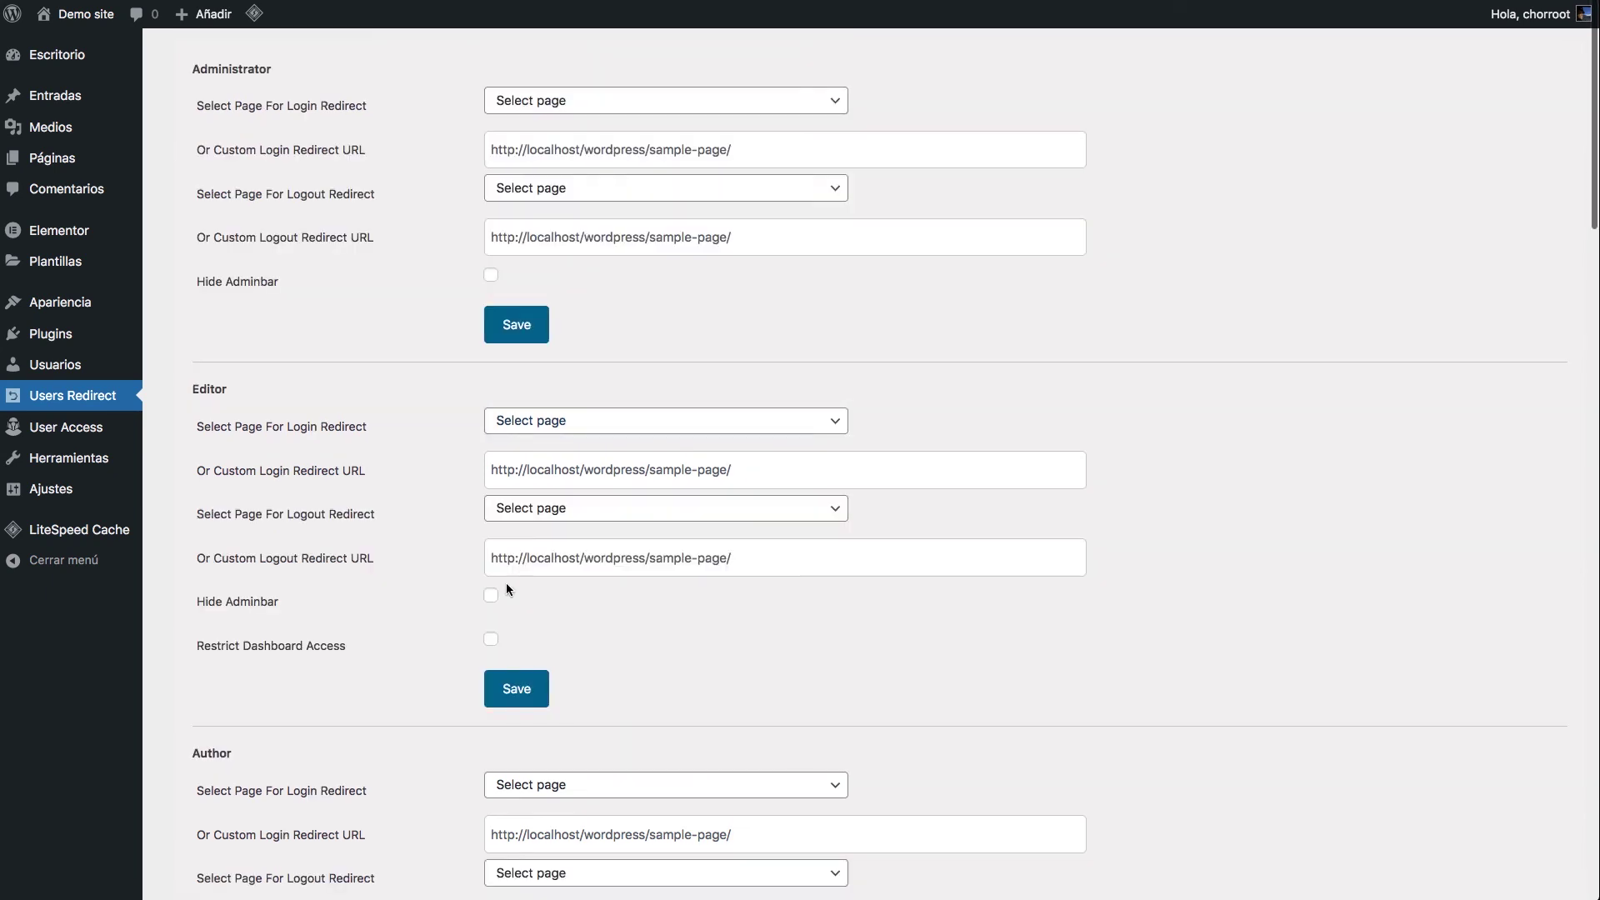
Step: Set the Administrator role's login redirect page to Recursos Usuarios Registrados and save the Administrator settings
click(566, 116)
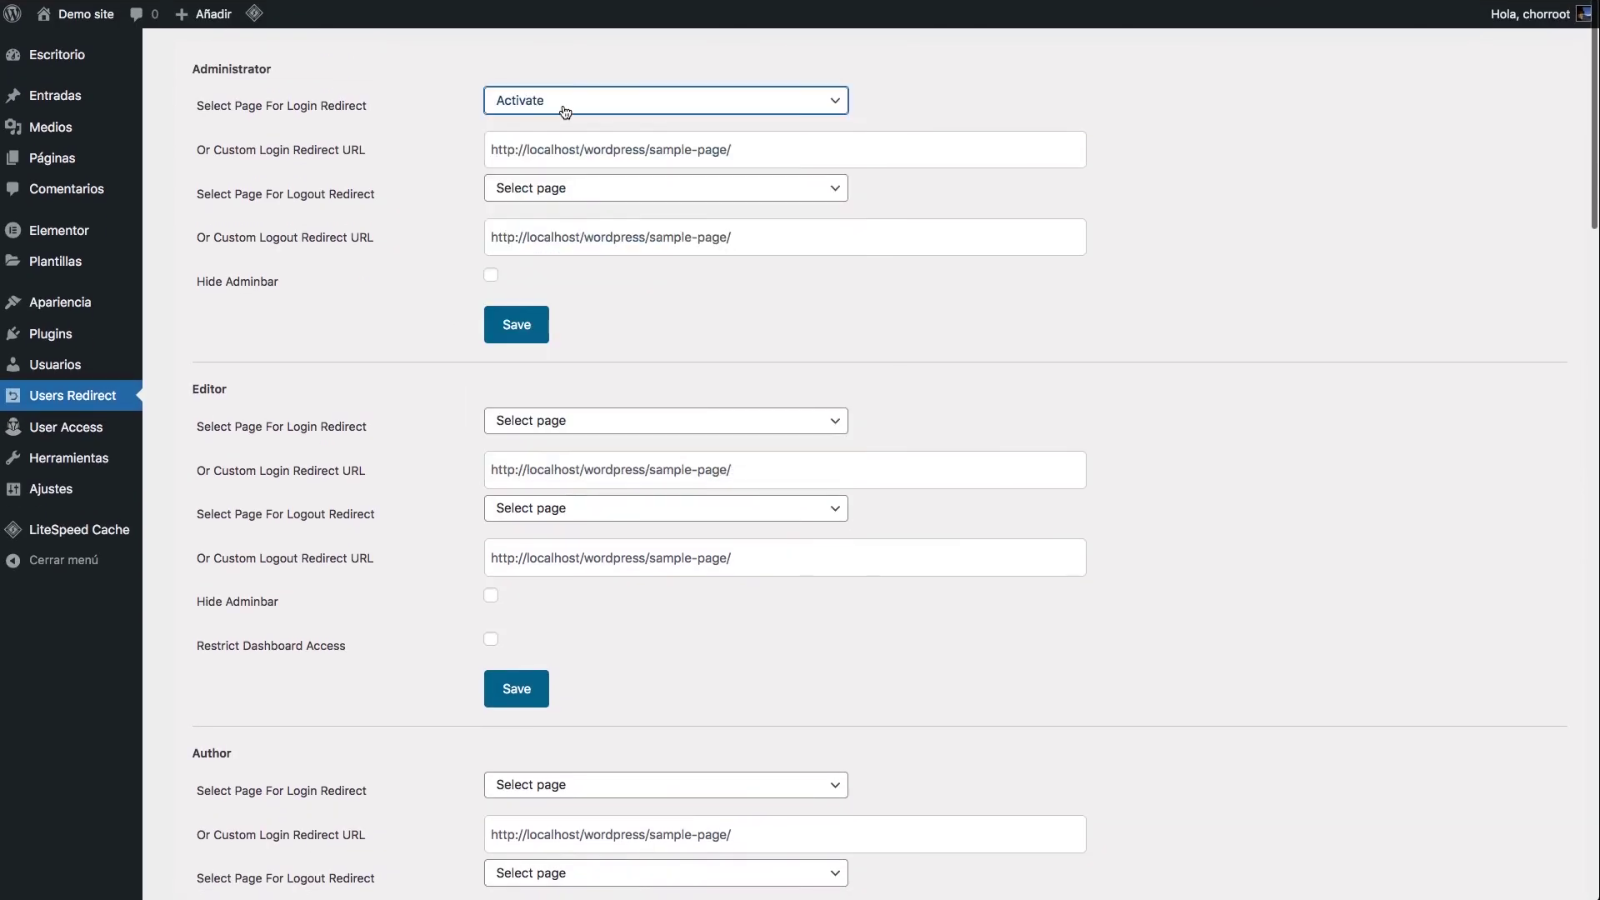
click(564, 103)
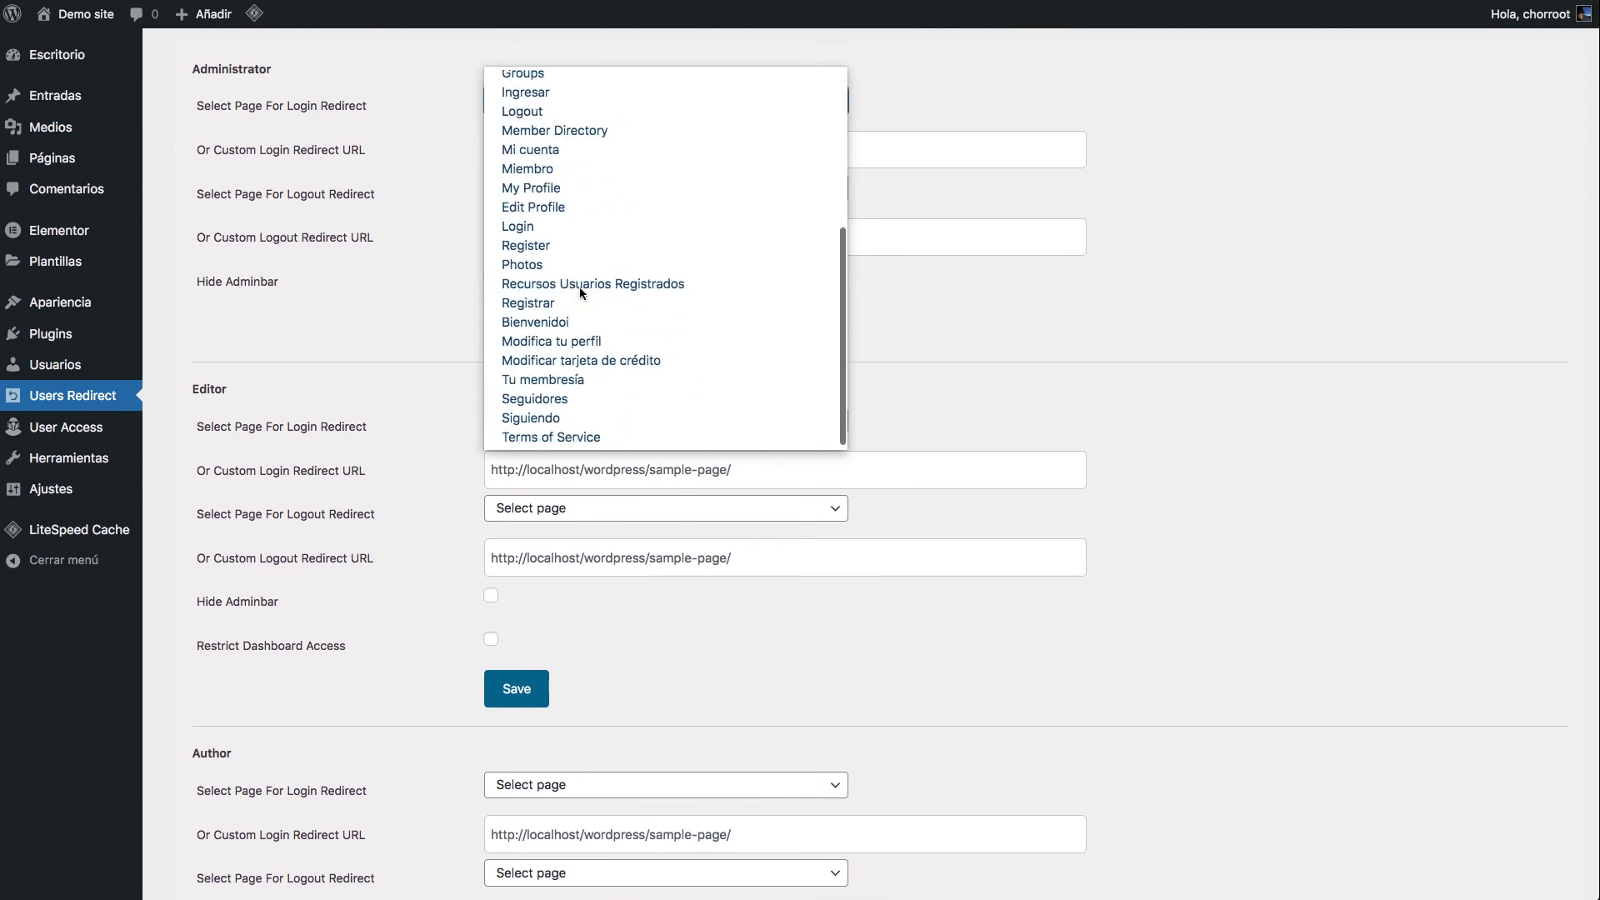
click(584, 283)
click(517, 324)
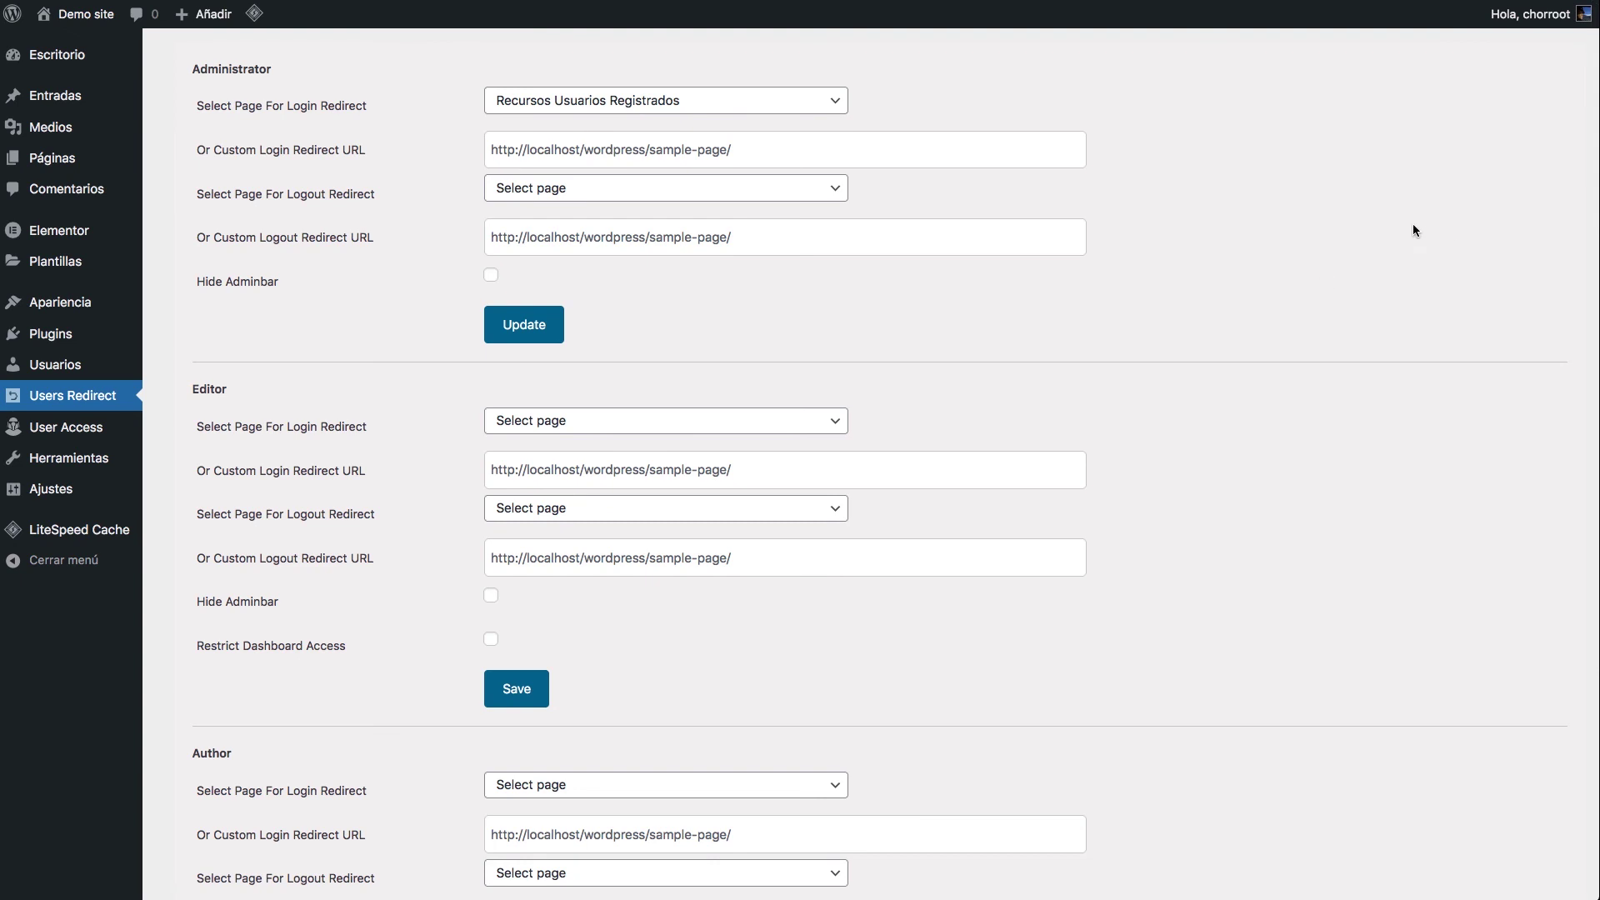
Step: Log out, return to the Demo site front page and open the post "Entrada de blog para usuarios registrados" as a visitor
mouse_move(1534, 19)
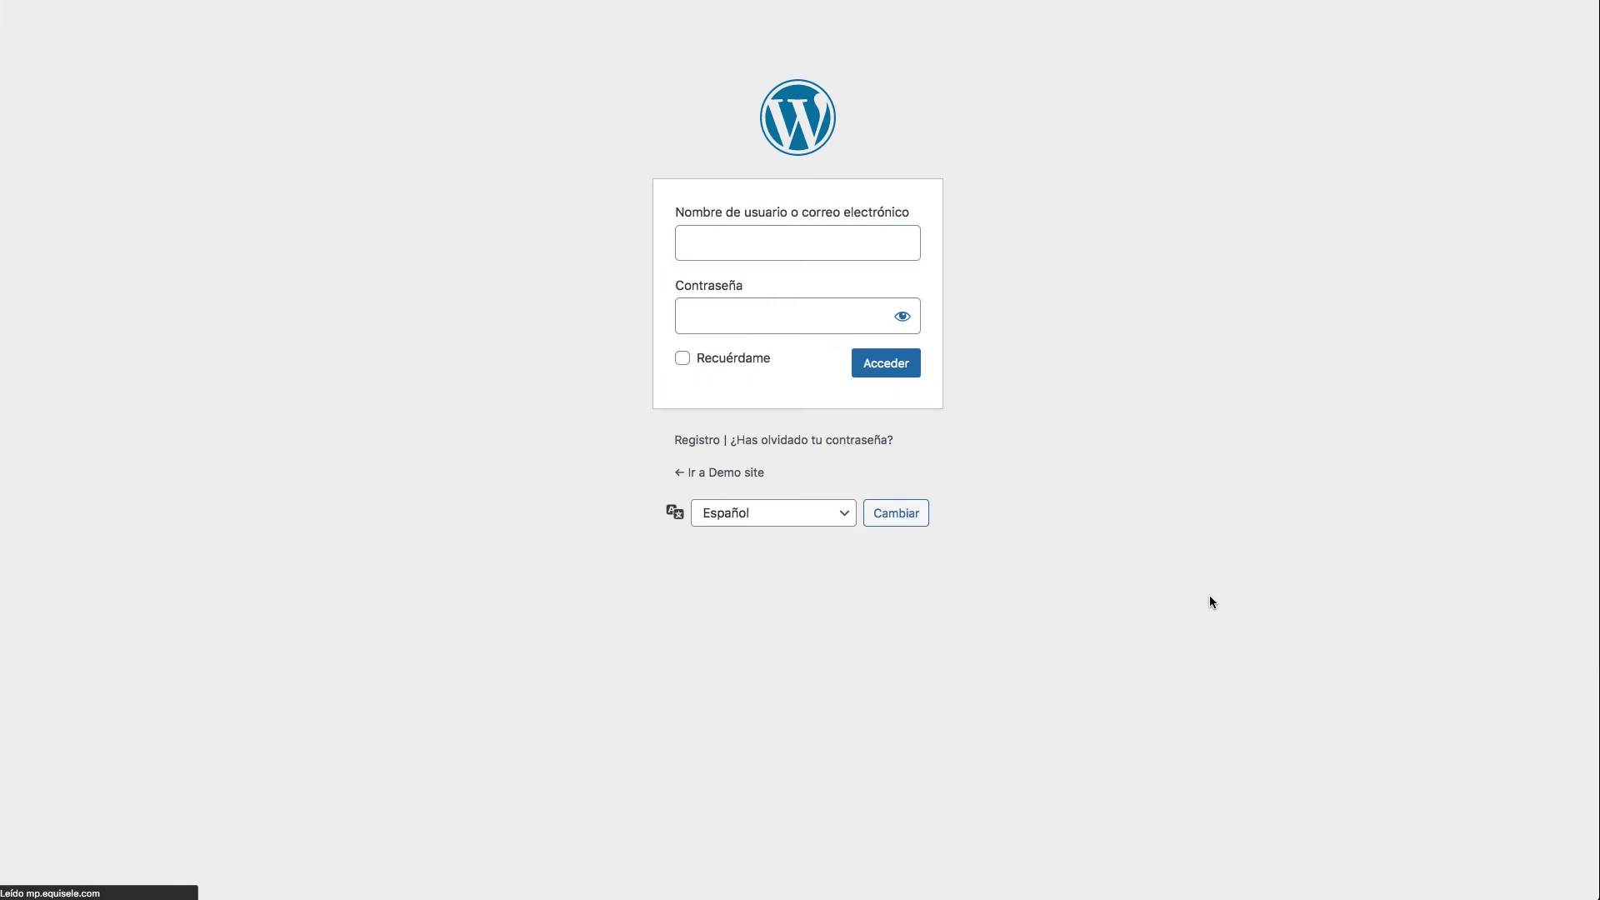
click(753, 473)
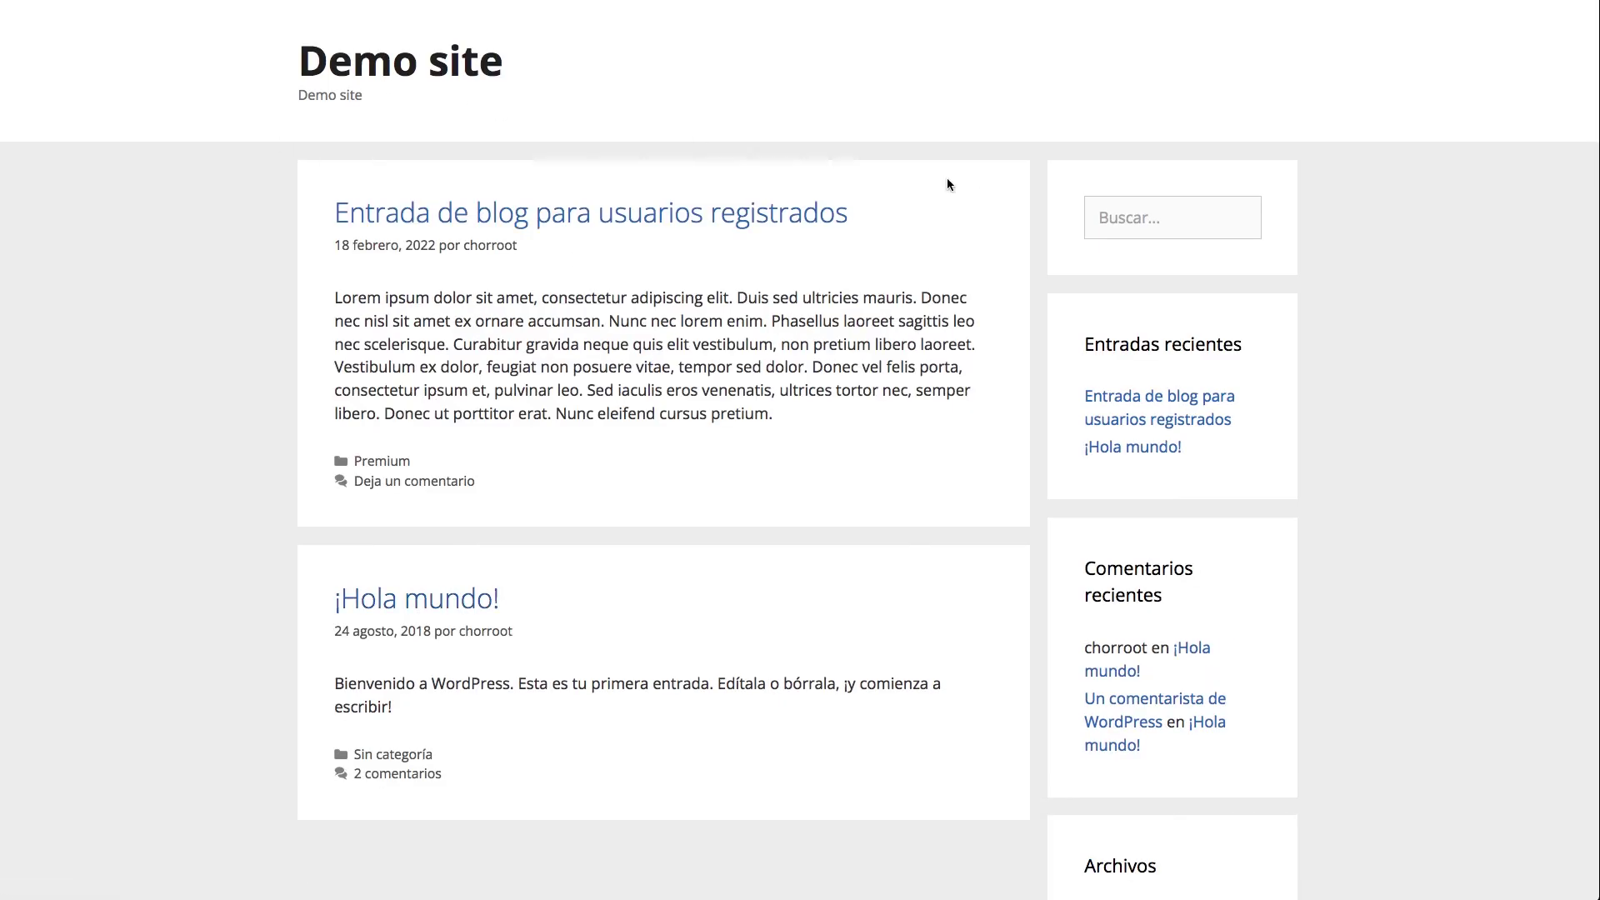
click(535, 215)
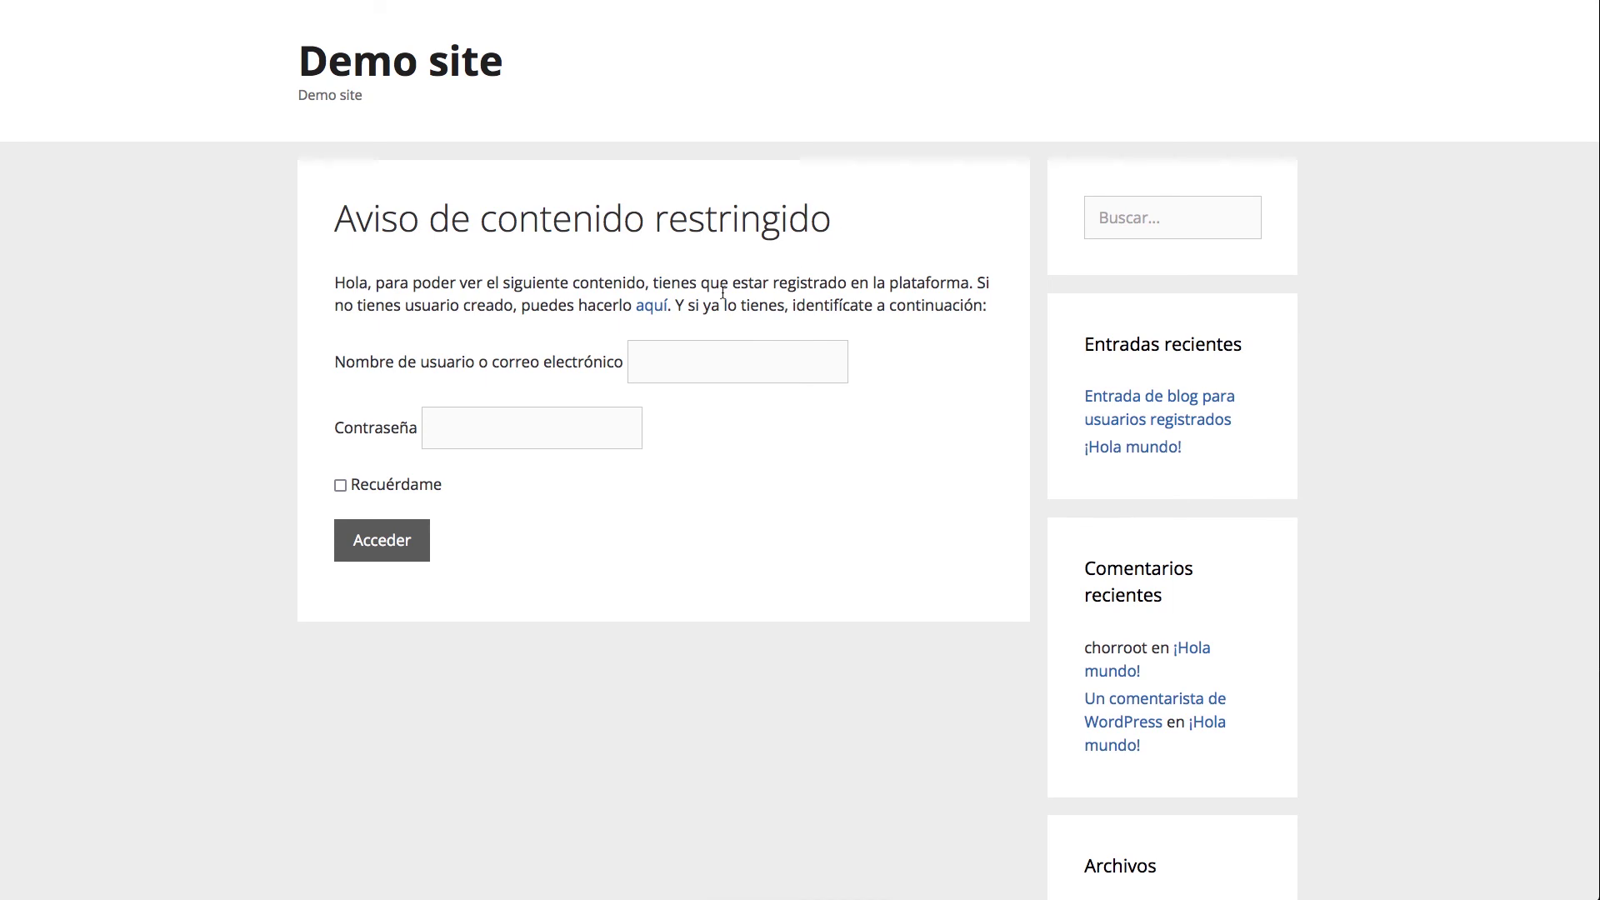
Step: Fill in the username and account password in the restricted content notice's login form and log in to test the redirect
right_click(652, 312)
click(660, 315)
click(655, 365)
click(675, 405)
click(376, 551)
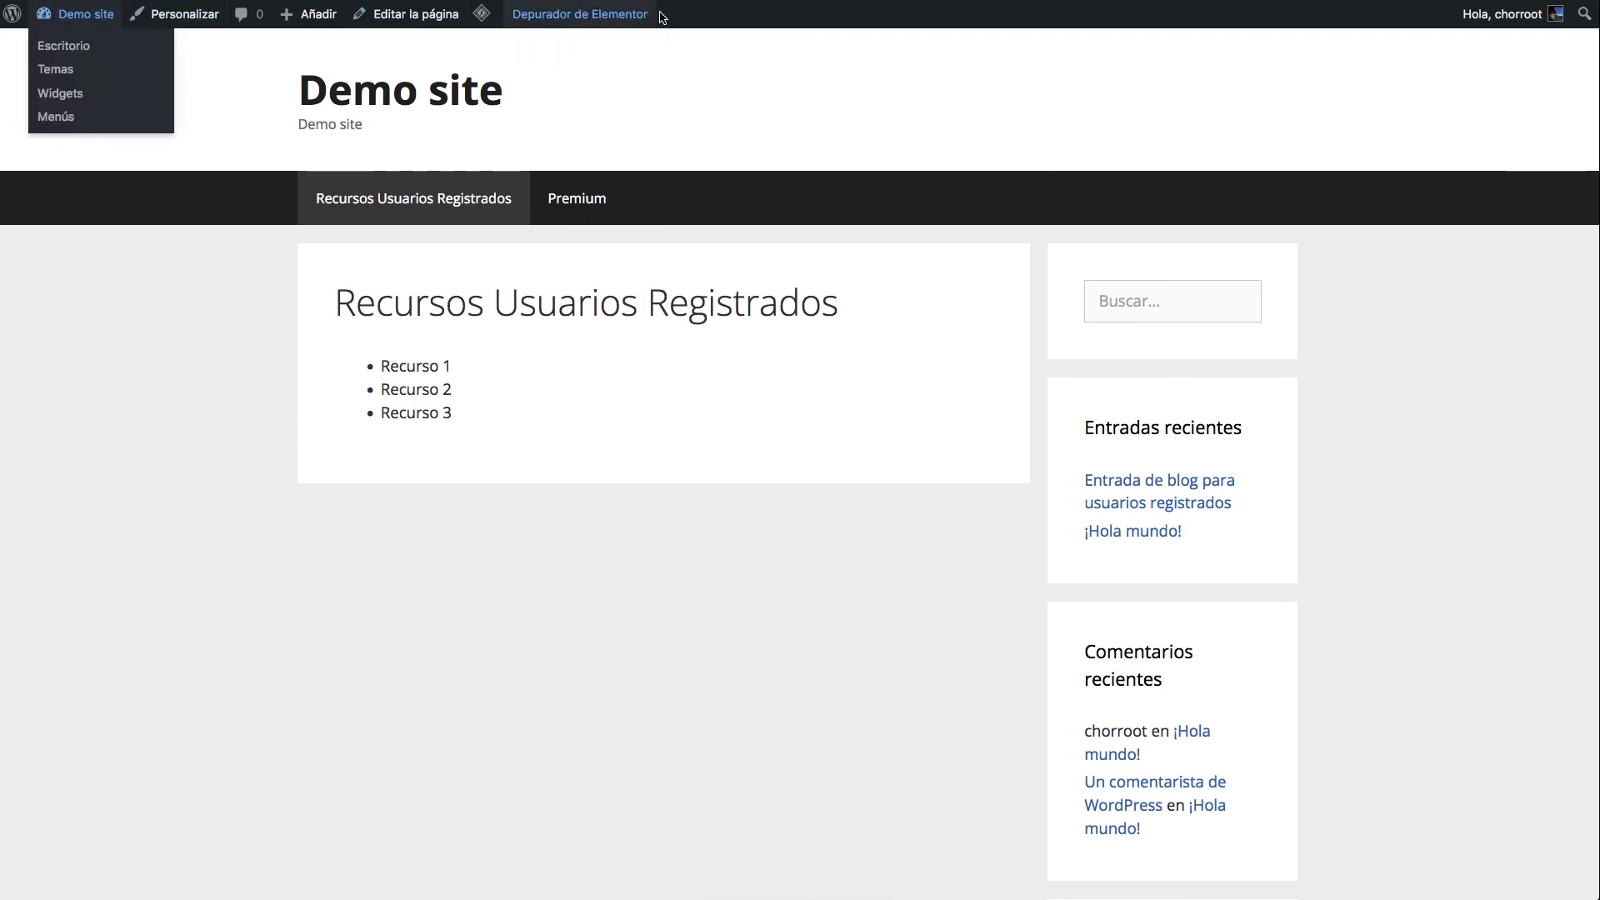
mouse_move(641, 22)
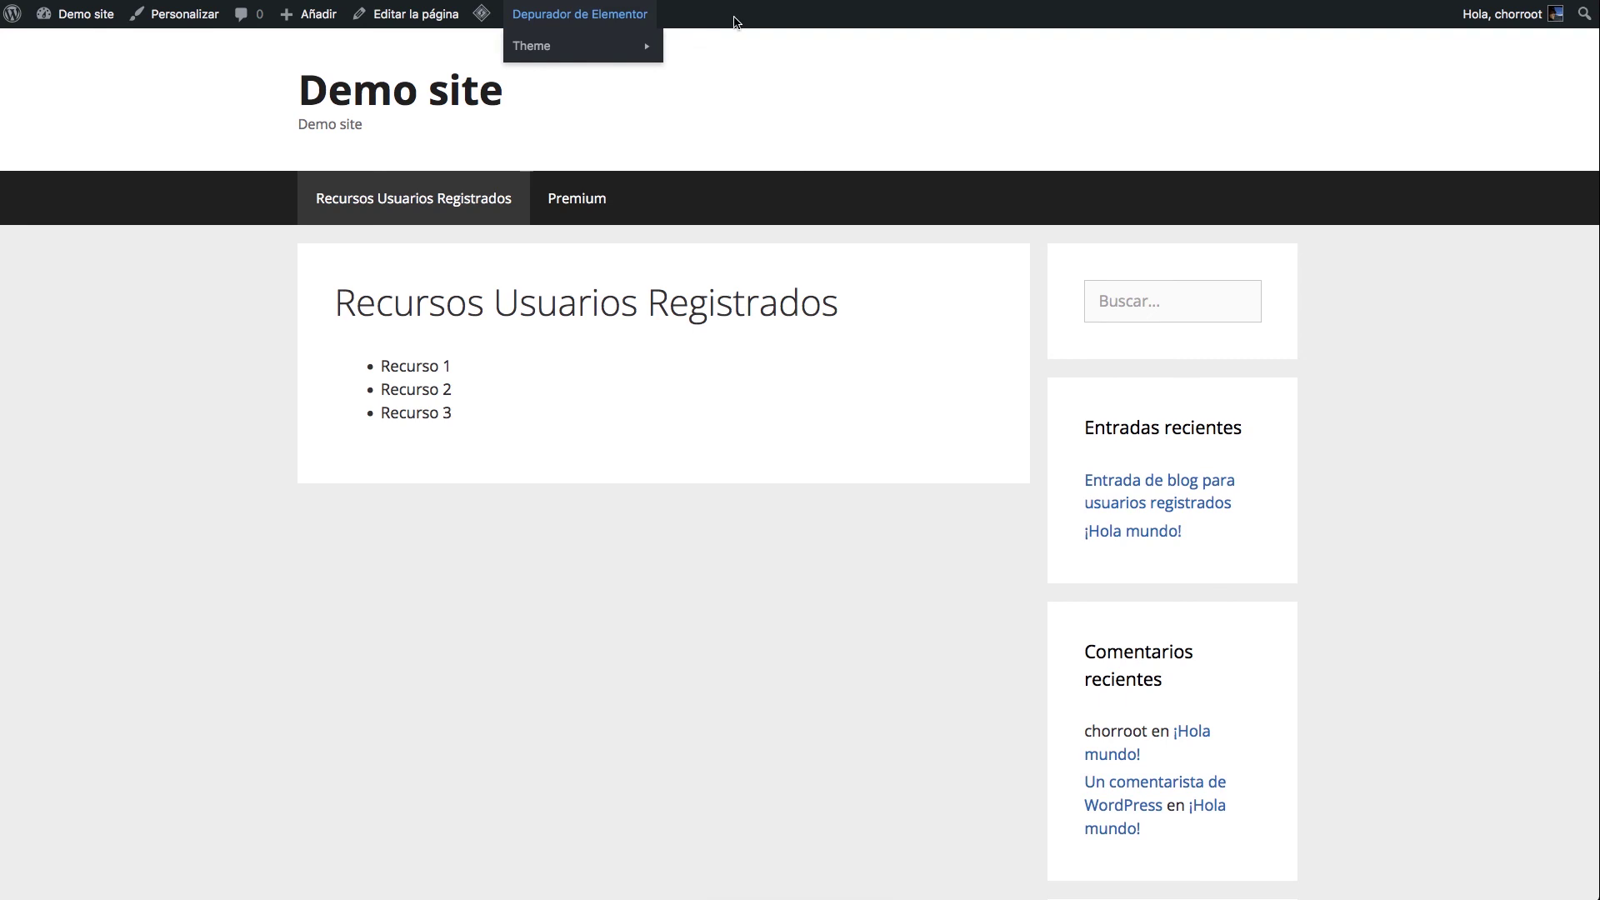